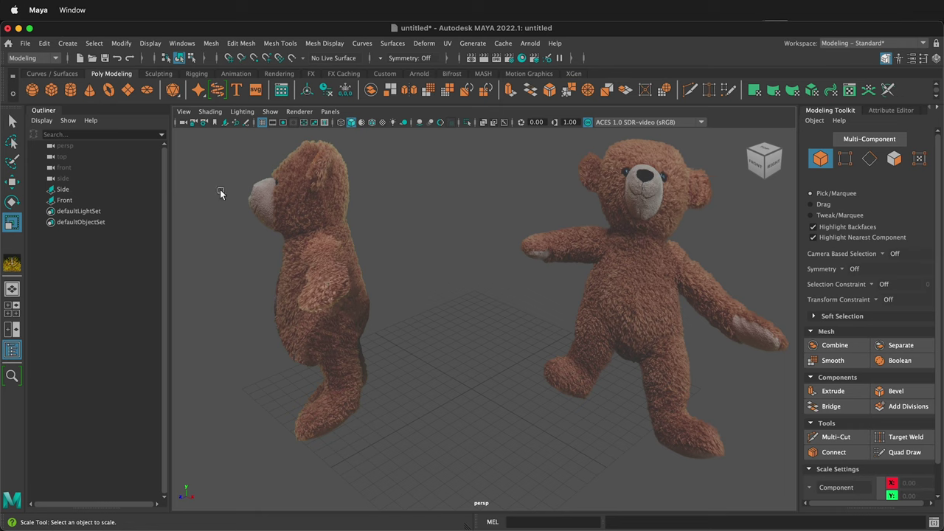
- Create a polygon cube and raise it to Y 12 between the two bear reference images
click(50, 91)
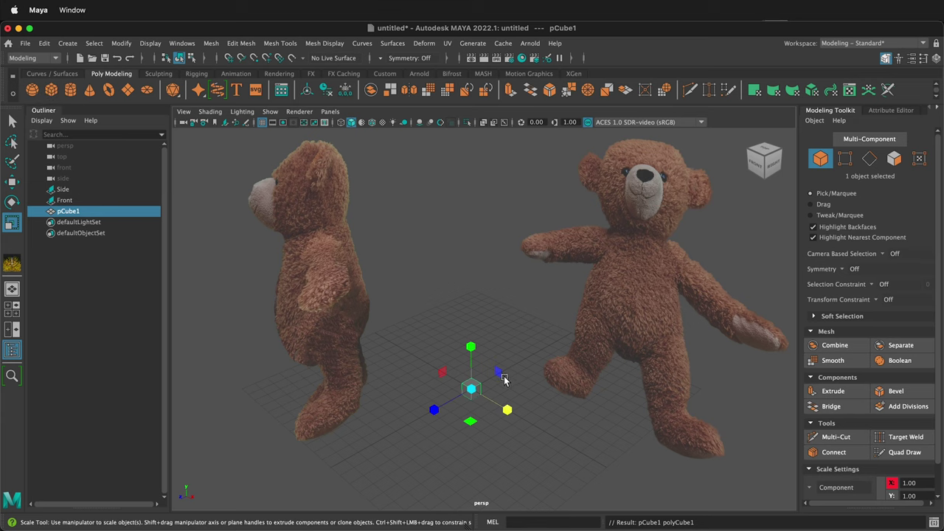
key(w)
drag(466, 361, 463, 207)
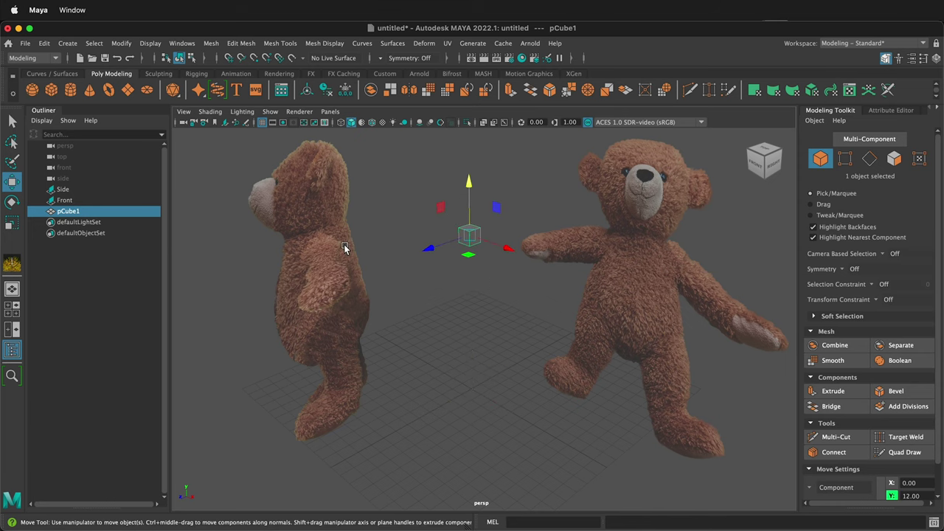
- Show the four-view layout framed on the bear's head and place the cube over the muzzle in the front view
click(12, 352)
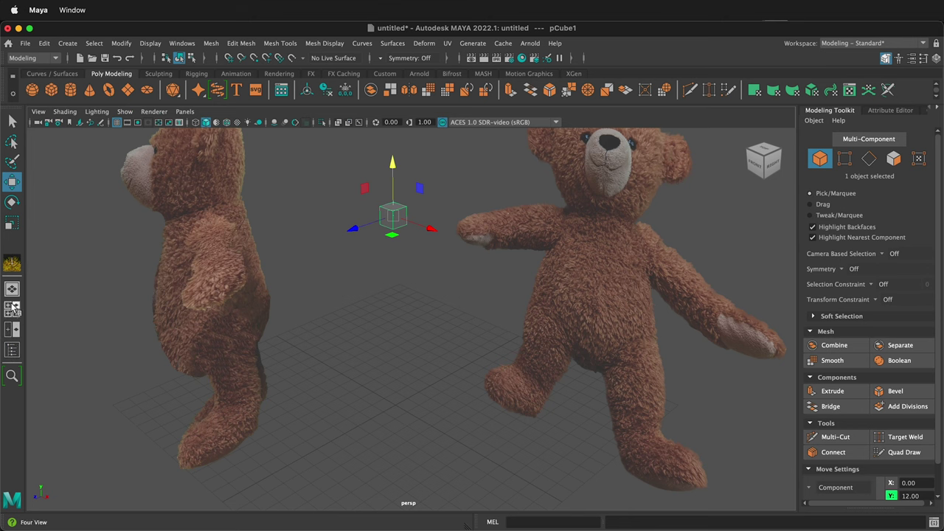
click(11, 309)
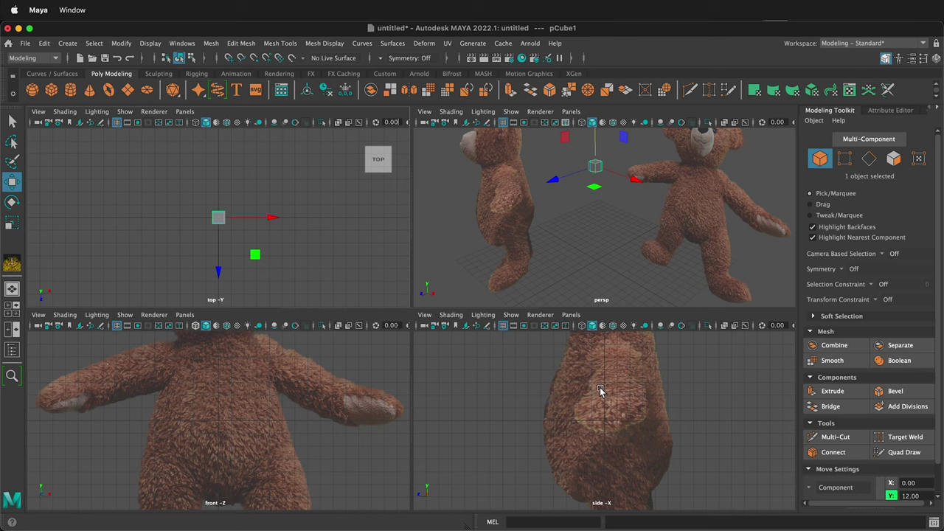
alt+middle_drag(603, 384, 610, 485)
alt+middle_drag(243, 400, 248, 518)
alt+middle_drag(647, 204, 668, 226)
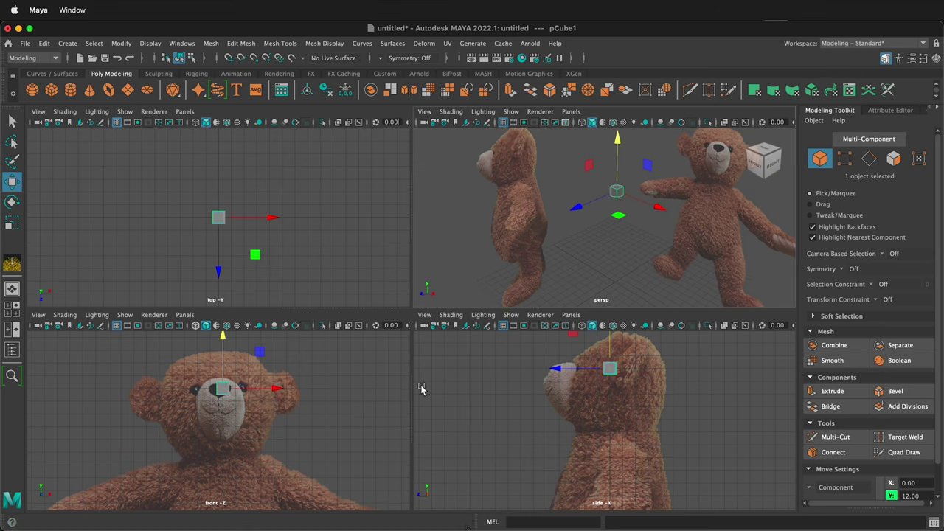
drag(257, 355, 254, 365)
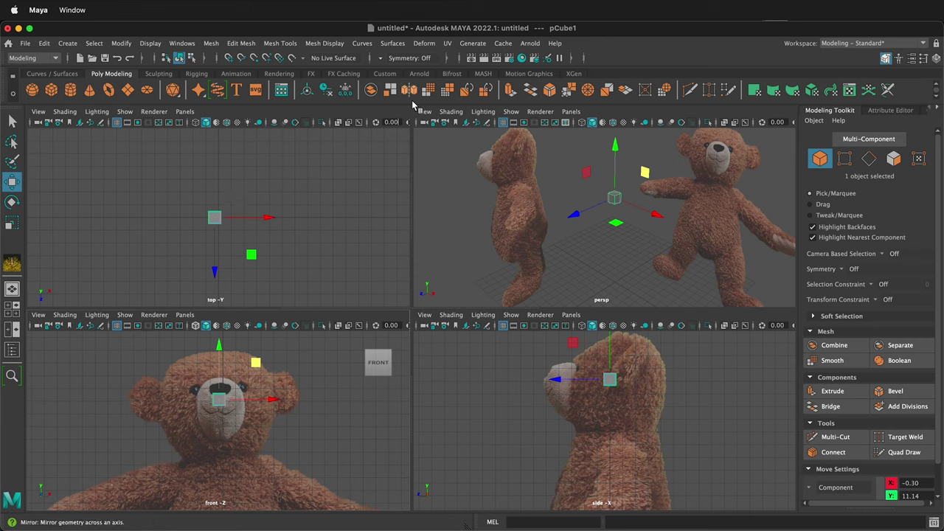
- Turn on Object X symmetry and scale the cube up uniformly to about 5.8
click(385, 59)
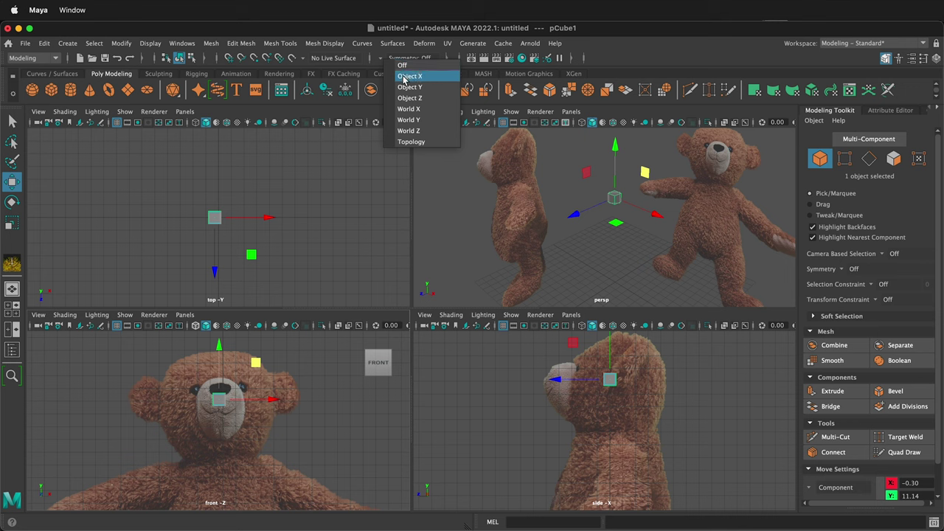
click(403, 77)
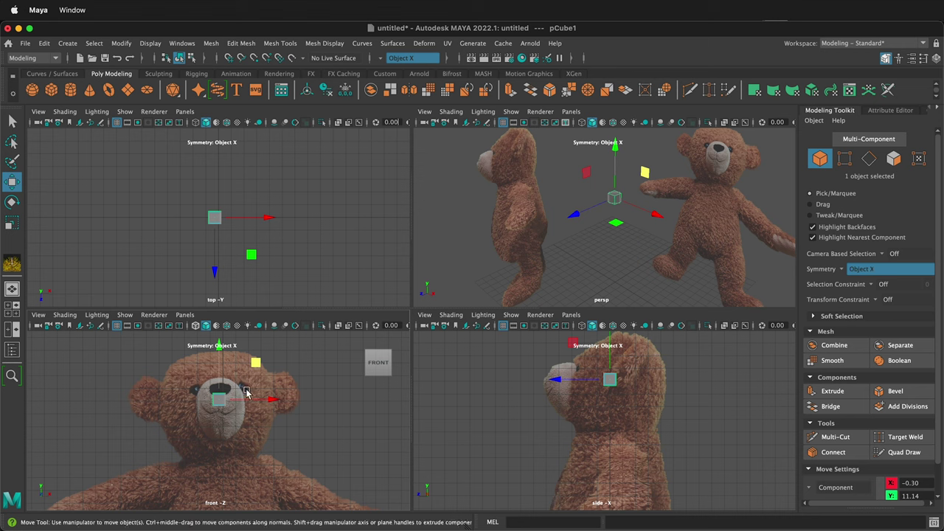
key(r)
drag(217, 402, 272, 383)
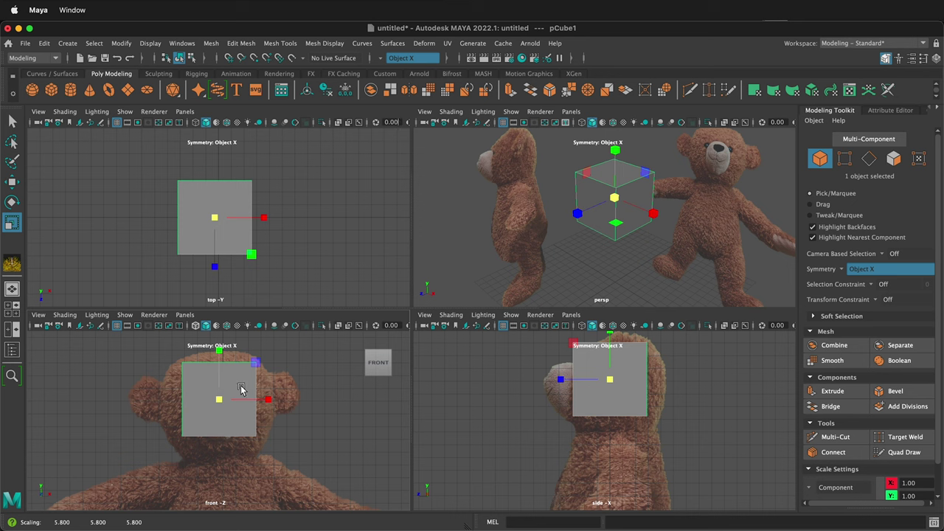
- Smooth the cube with 1 division to round it into a low-poly ball
shift+right_click(241, 390)
shift+right_drag(242, 388, 214, 373)
mouse_move(349, 340)
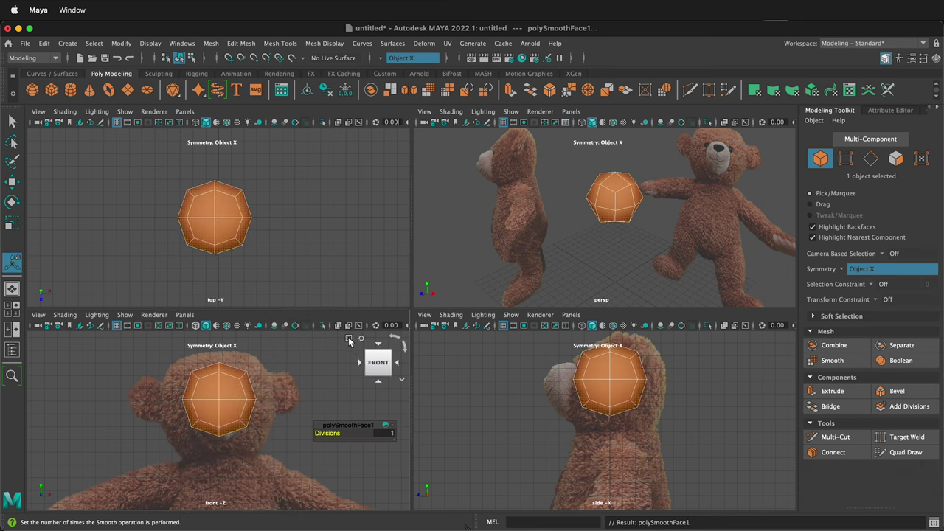
key(q)
click(326, 369)
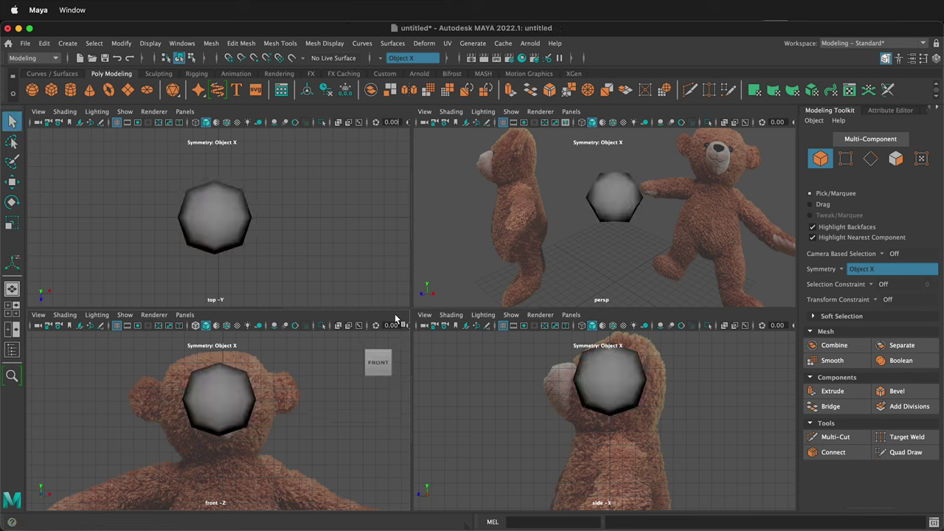
- Enlarge the ball to the width of the bear's head and lower it slightly to centre it there
click(227, 399)
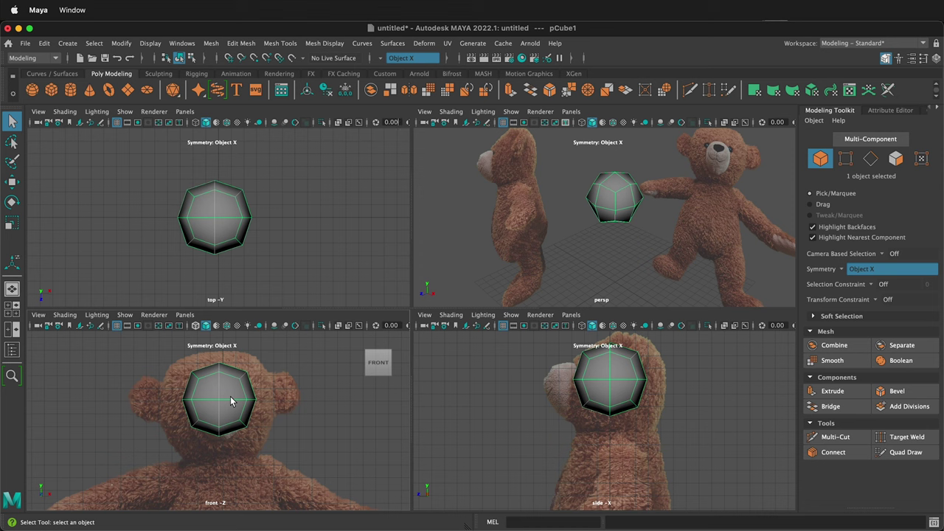
key(r)
drag(219, 399, 248, 413)
key(w)
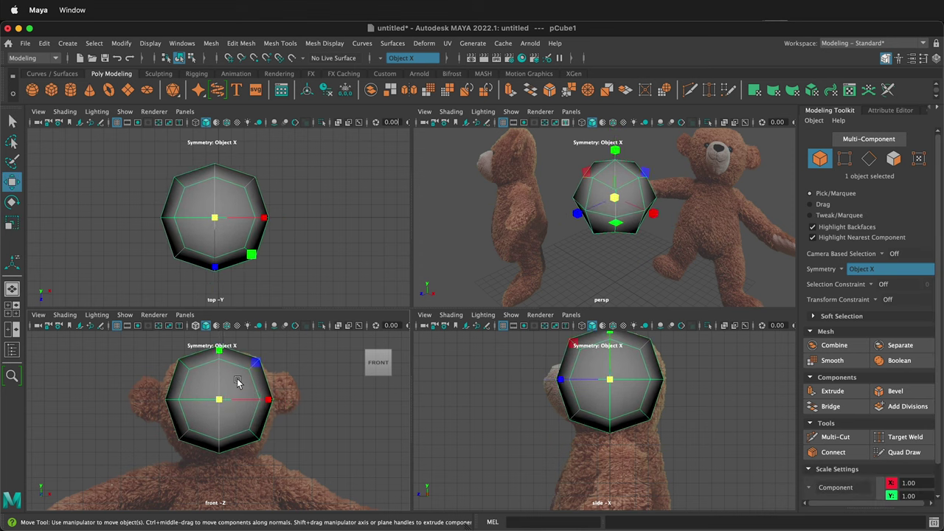
drag(257, 362, 255, 374)
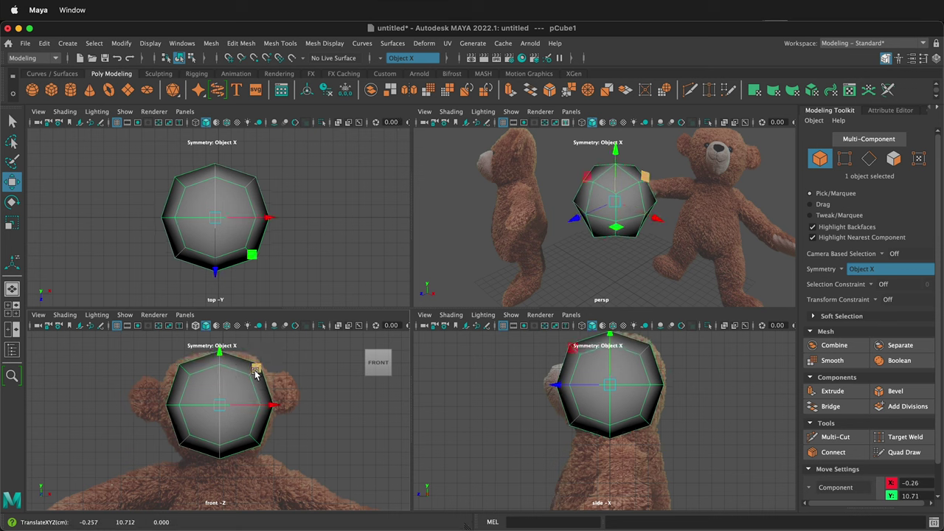
key(r)
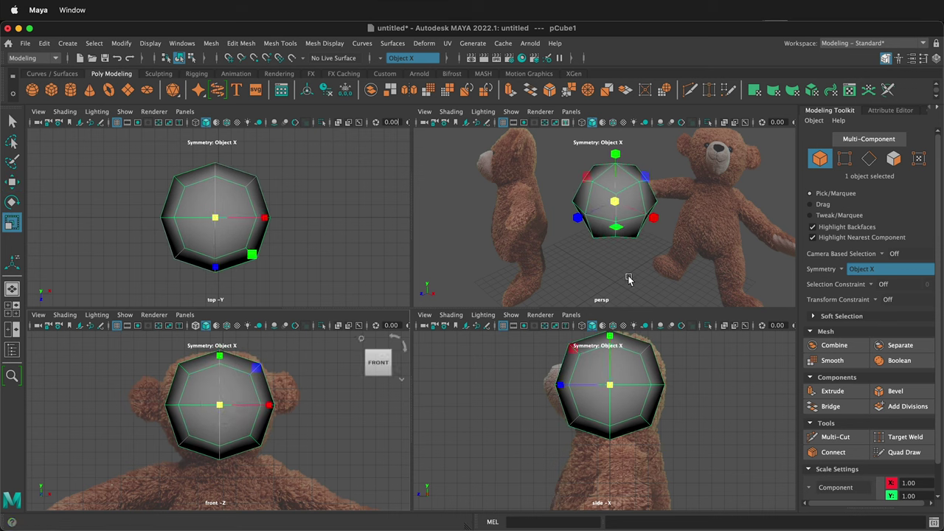
- Select the four bottom faces of the head mesh and flatten them vertically
alt+drag(605, 251, 595, 228)
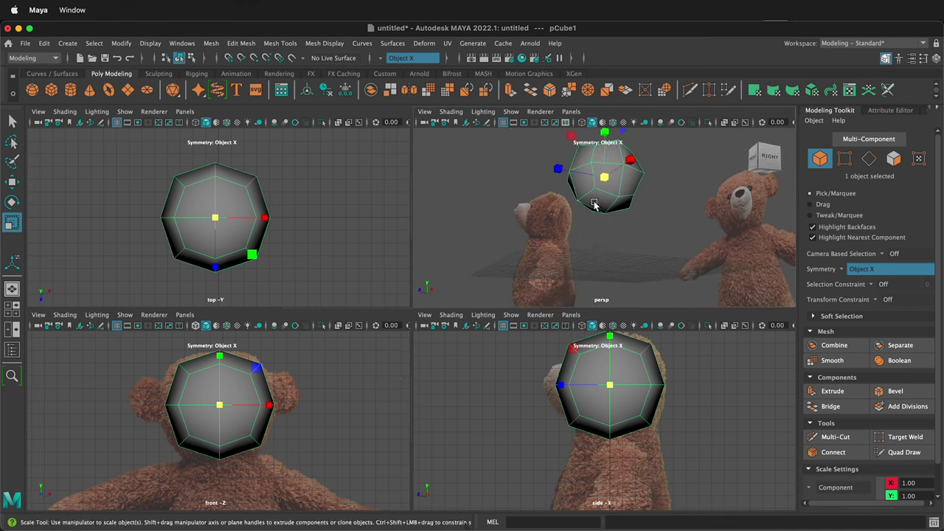
right_click(595, 205)
right_drag(596, 205, 595, 233)
click(590, 212)
click(595, 207)
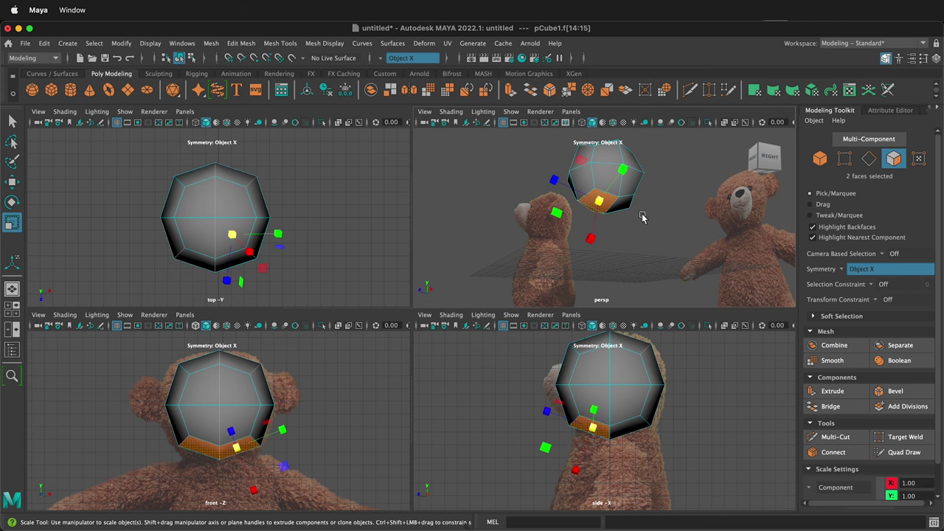
shift+click(623, 205)
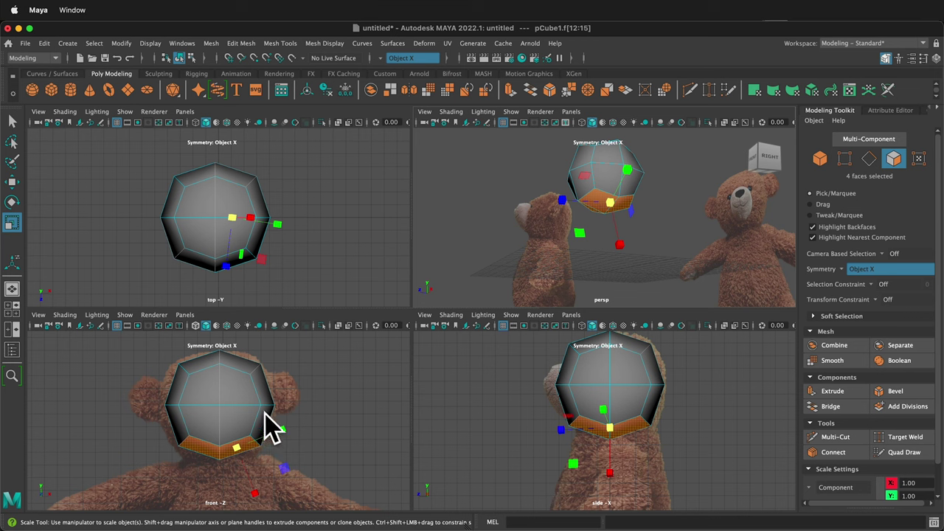
key(r)
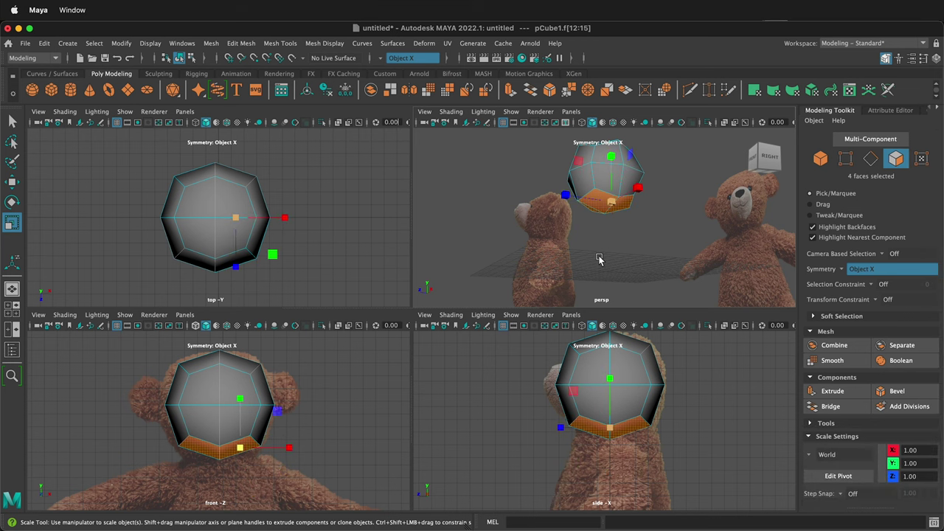
drag(610, 378, 593, 447)
- Tilt the flattened bottom faces slightly and move them to follow the neckline in the side view
key(e)
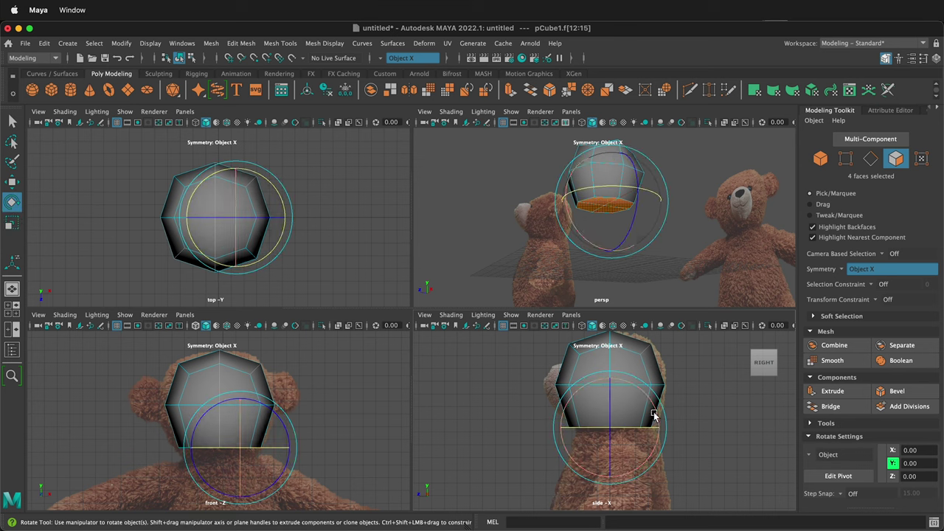
click(637, 413)
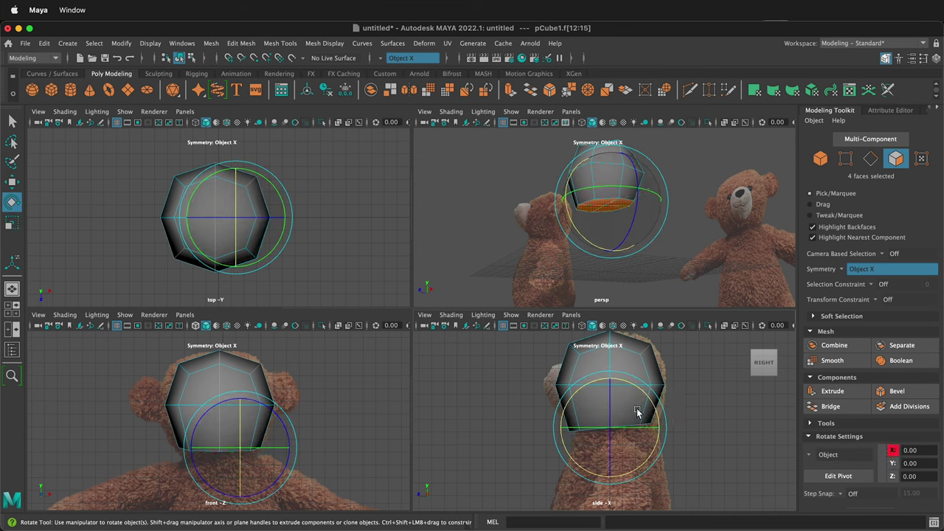
key(w)
drag(615, 428, 586, 468)
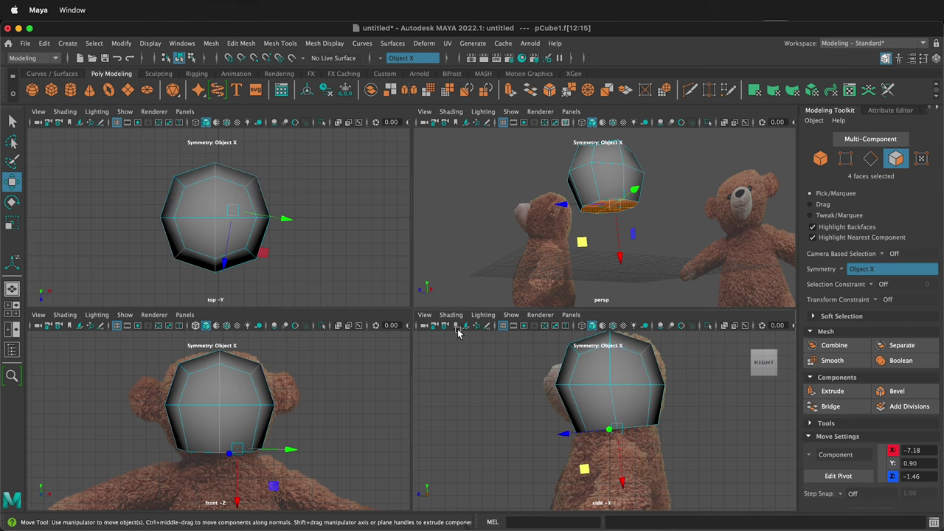
- Move the upper back centre vertex outward to match the back of the head in the side view
right_drag(623, 370, 579, 299)
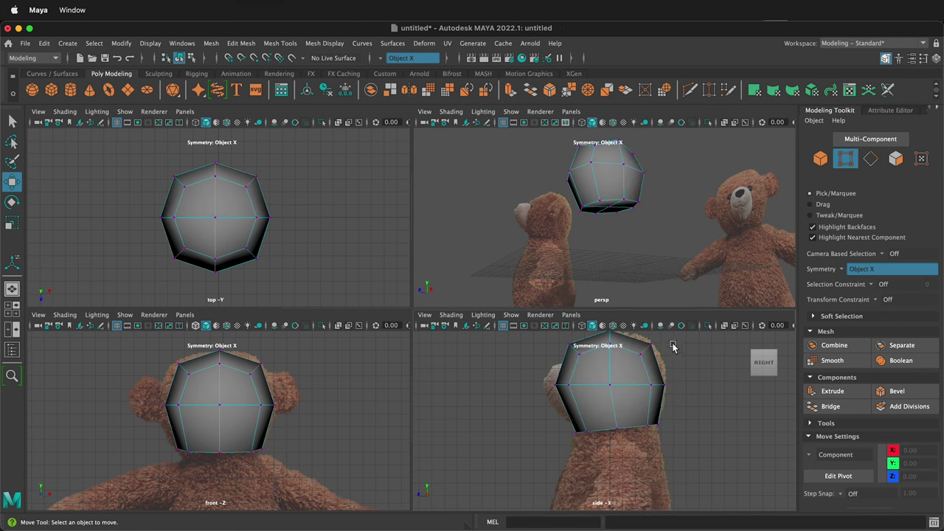
click(646, 346)
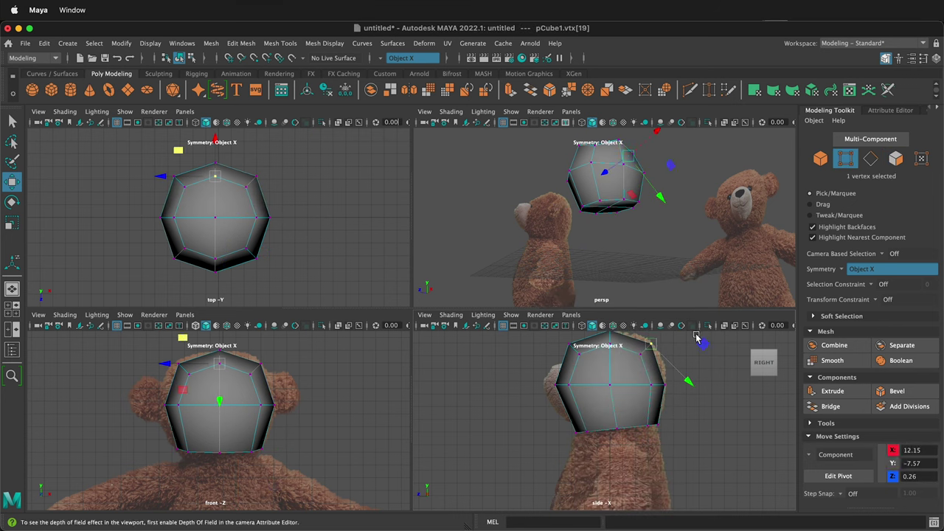
drag(702, 342, 709, 345)
- Set the Move tool's axis orientation to World and shift the upper back vertex pair toward the back of the head
click(640, 358)
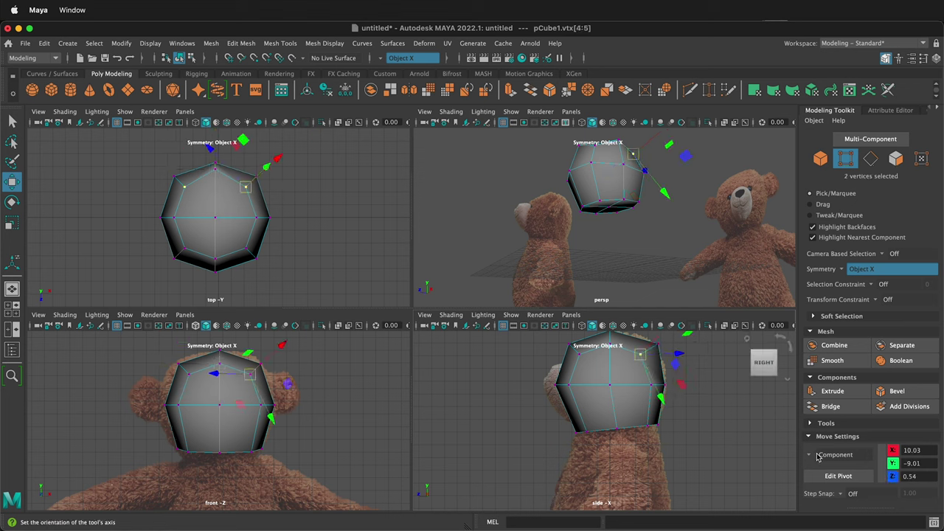
click(817, 456)
click(829, 453)
shift+middle_drag(676, 396, 673, 444)
key(super+z)
drag(603, 361, 609, 362)
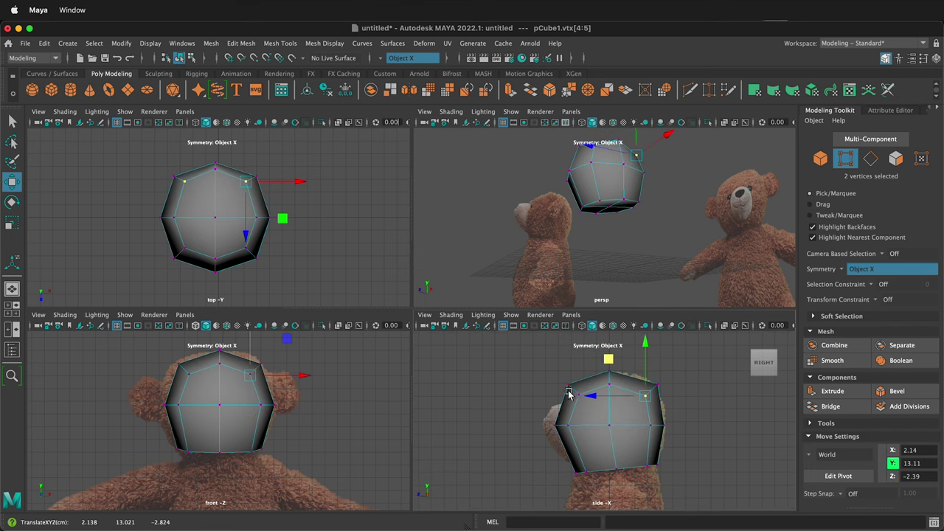
- Reposition the upper and middle front vertices in the side view to follow the bear's face behind the muzzle
click(580, 403)
drag(541, 361, 541, 355)
click(569, 385)
drag(576, 434, 577, 439)
drag(532, 389, 542, 389)
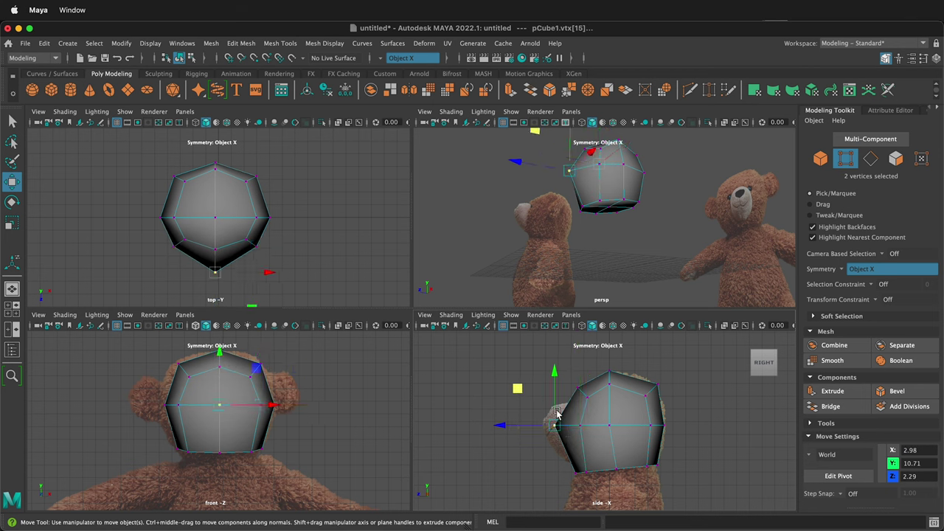
click(558, 425)
middle_drag(547, 430, 544, 437)
- Adjust the bottom front and back vertices in the side view to fit the neckline
click(575, 465)
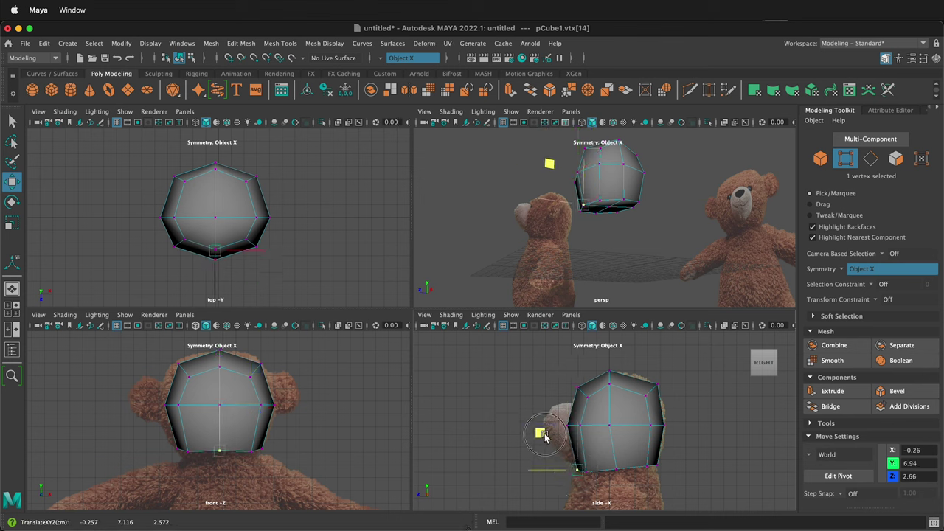
drag(544, 435, 544, 432)
click(585, 479)
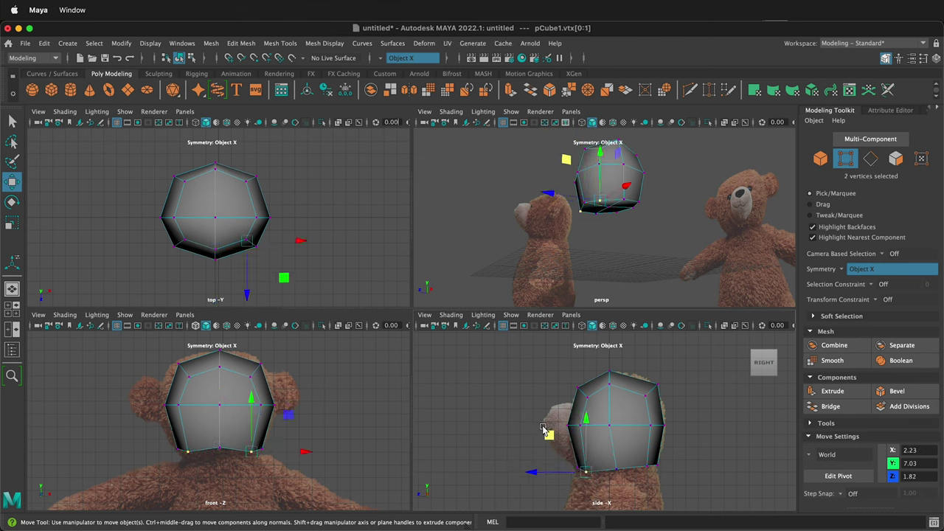
click(609, 429)
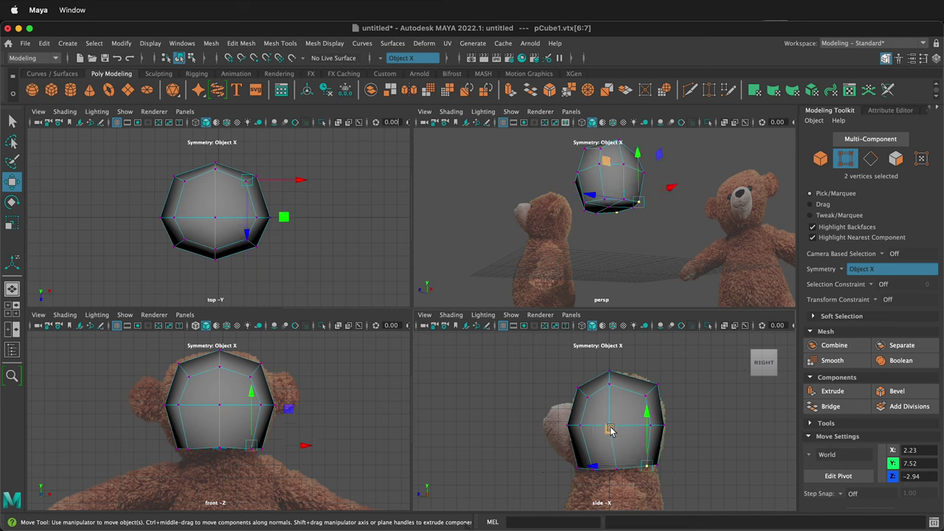
drag(611, 431, 606, 434)
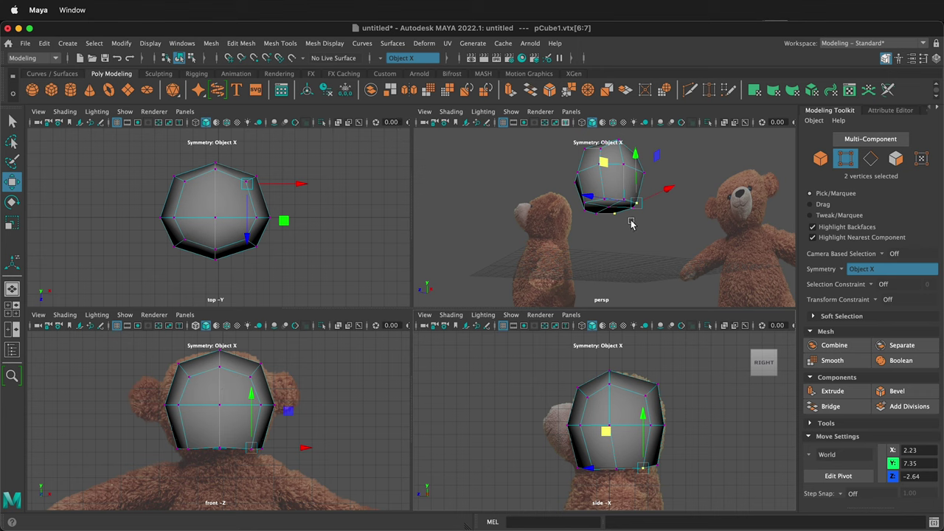
- Select the four bottom faces again and scale them flat along the world Y axis
scroll(609, 206, up, 5)
click(590, 203)
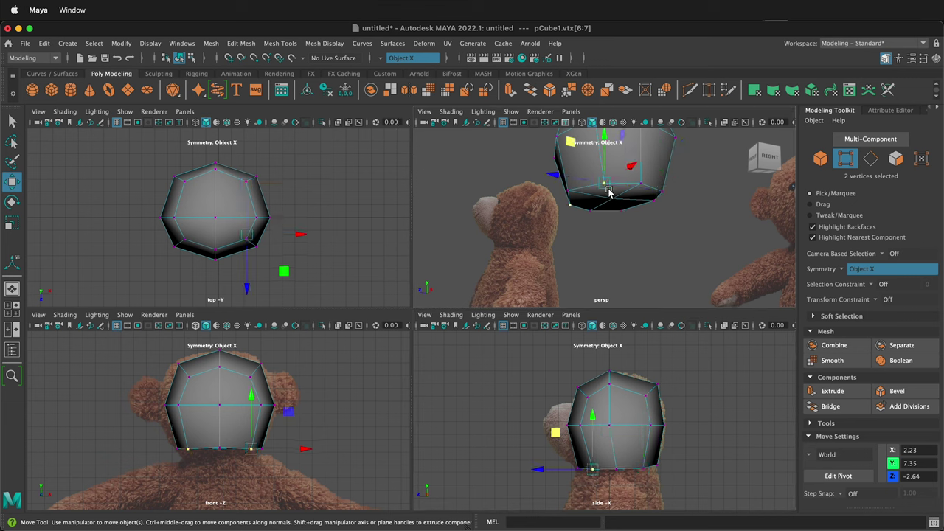
click(588, 205)
right_drag(588, 203, 589, 233)
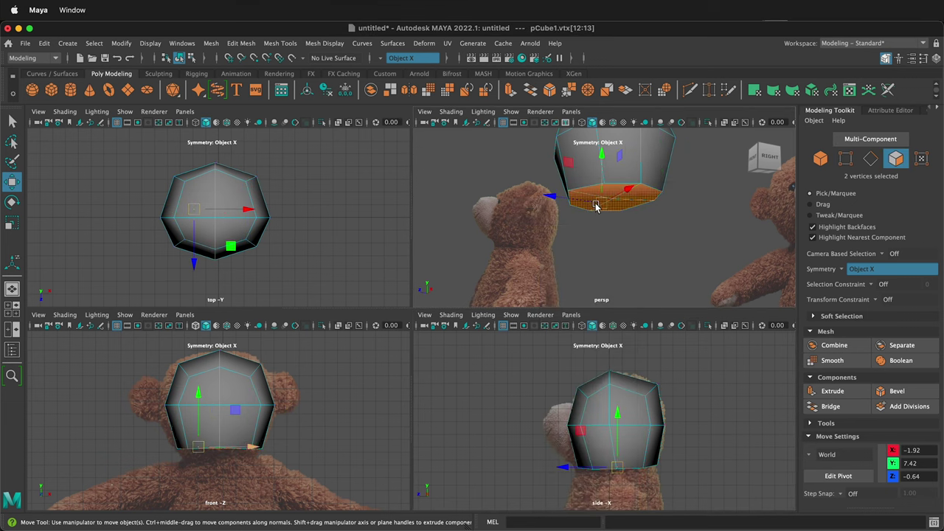
key(r)
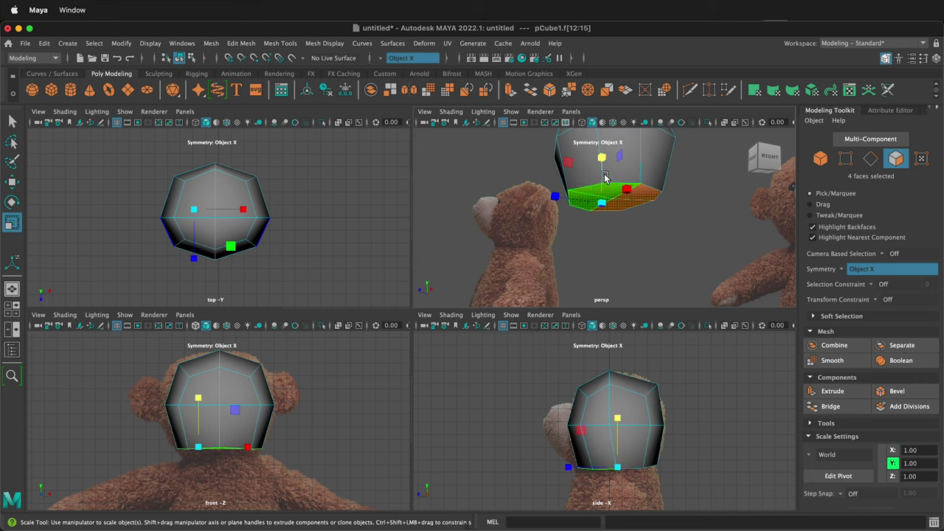
drag(601, 171, 604, 202)
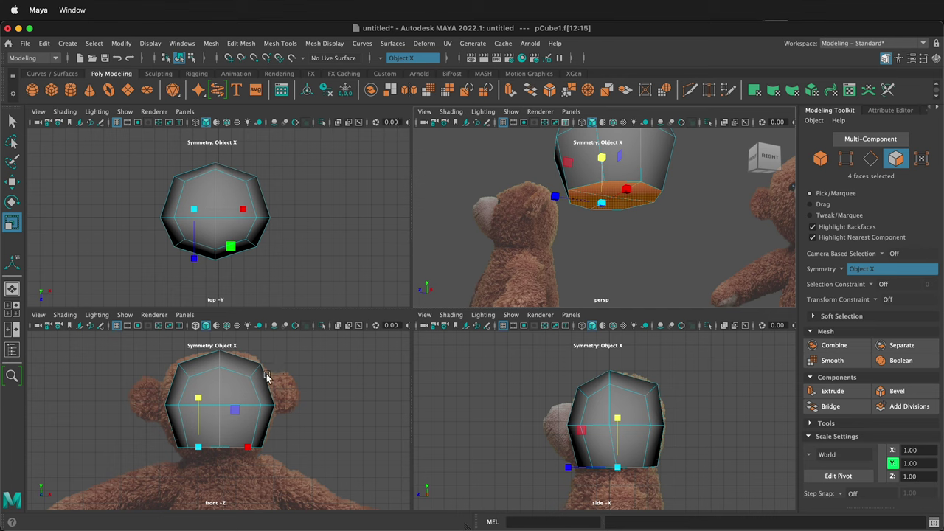
- Extrude the four bottom faces down to about Y 6.7 and scale them inward to taper toward the neck
key(ctrl+e)
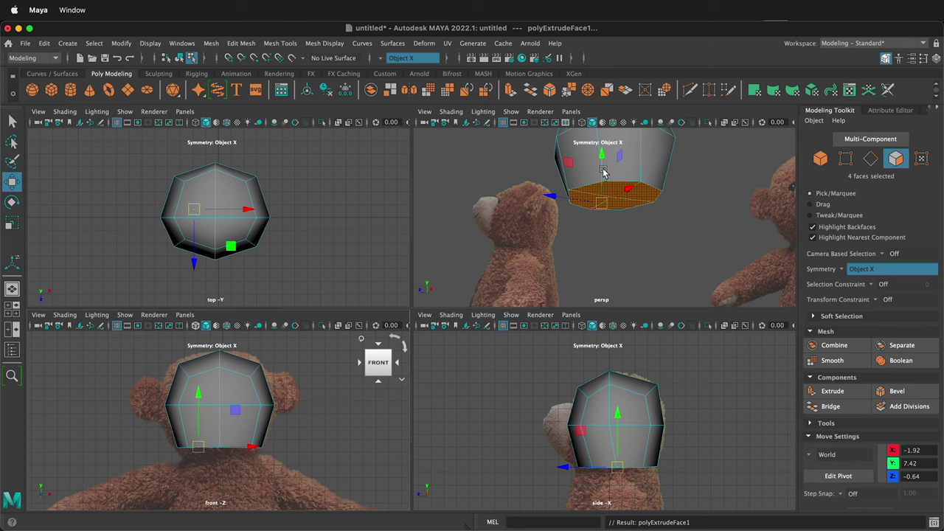
key(e)
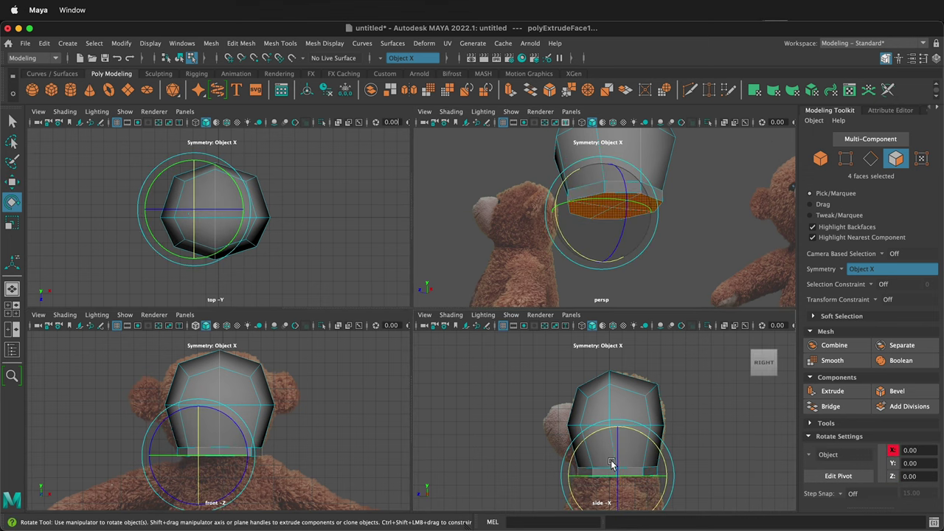
key(r)
drag(624, 477, 605, 481)
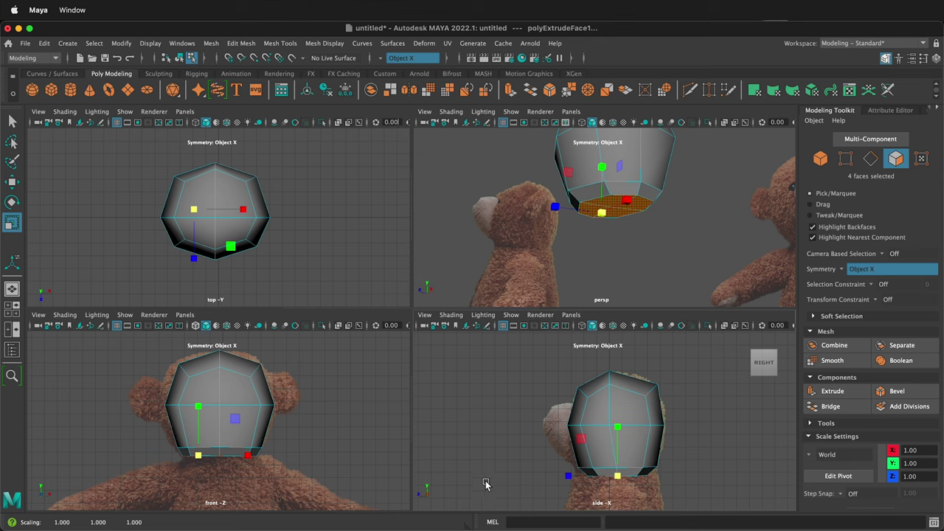
- Extrude the tapered bottom faces again and lower them slightly to about Y 6.4 to form a short neck band
key(ctrl+e)
key(w)
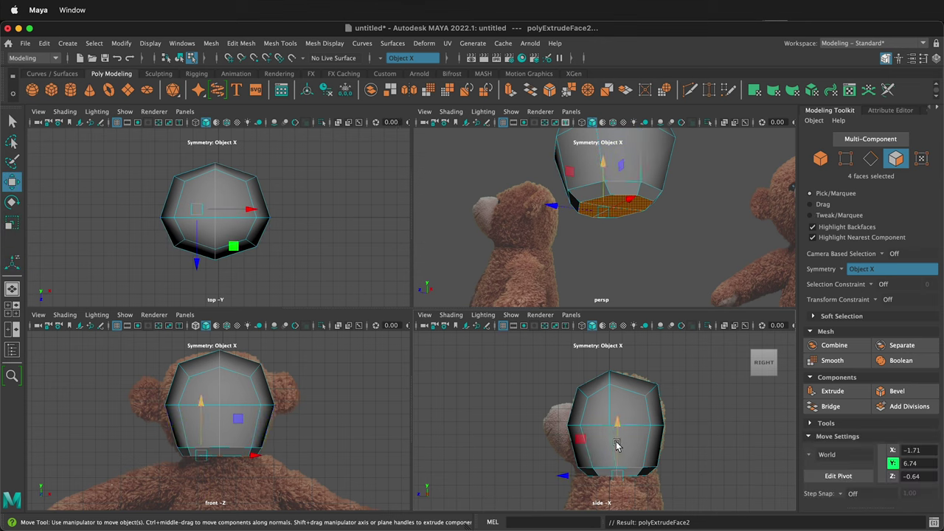
drag(616, 444, 617, 449)
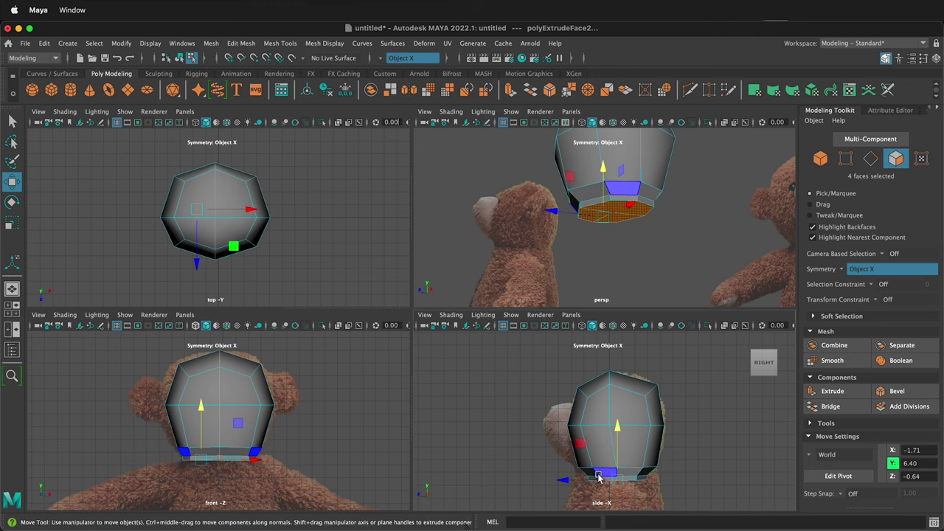
- Select the edge loop at the top of the neck band and widen it along Z by about 1.2
scroll(627, 464, up, 5)
alt+middle_drag(626, 463, 615, 366)
right_drag(596, 428, 596, 268)
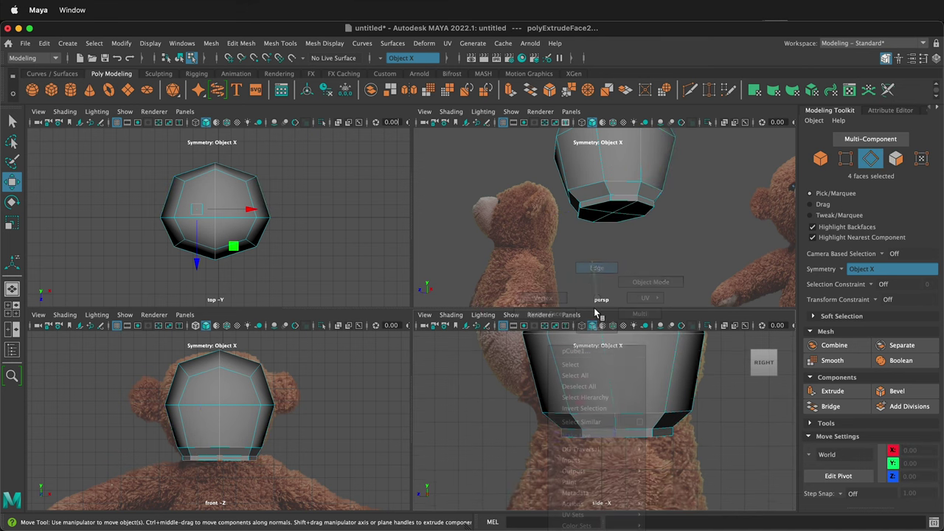
double_click(598, 435)
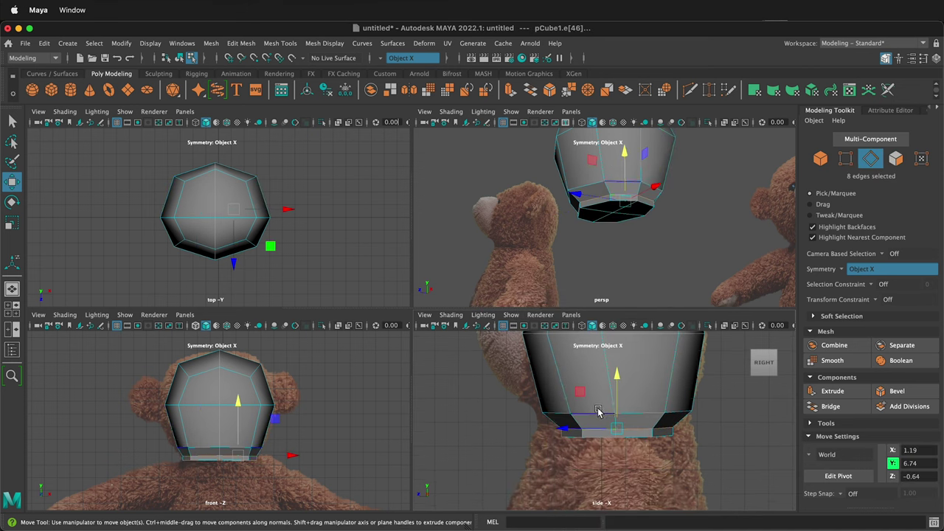
key(r)
drag(598, 429, 587, 430)
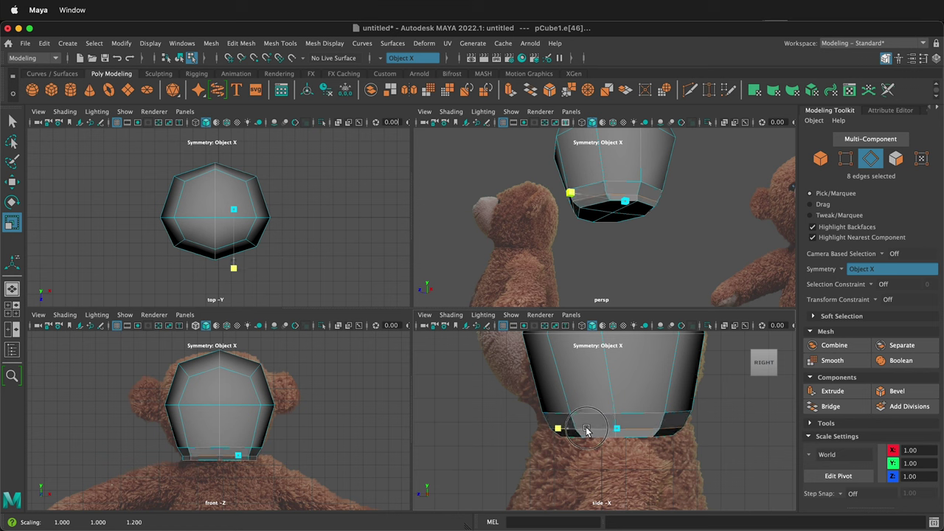
- Reselect the four bottom faces and widen them along Z to match the reference neck in the side view
click(593, 438)
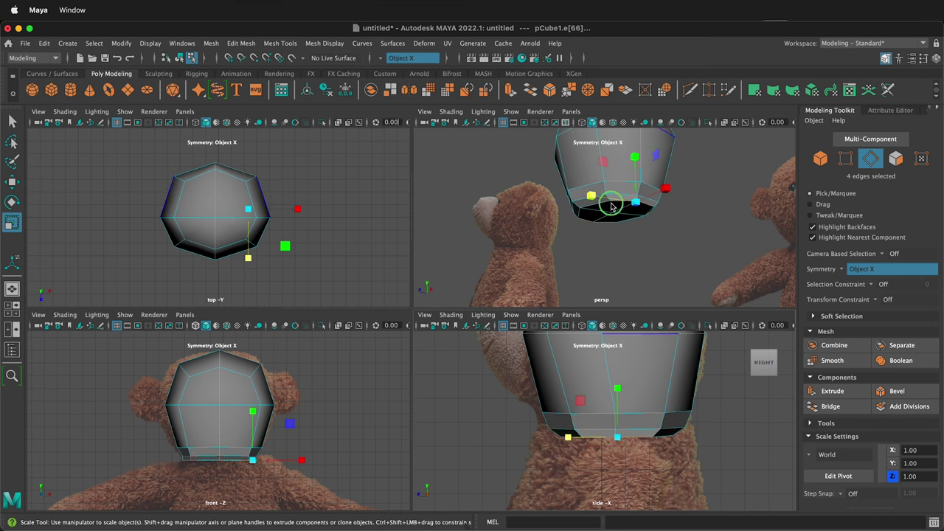
right_drag(612, 204, 612, 230)
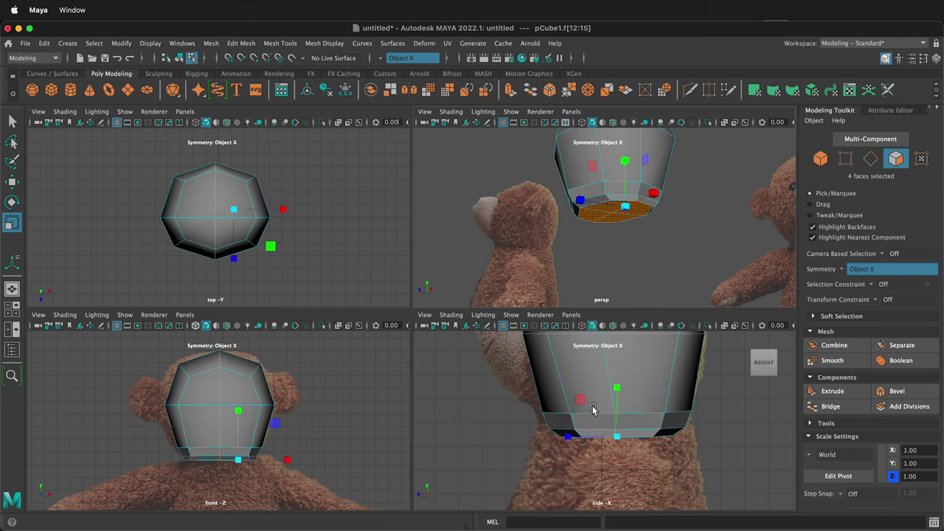
drag(598, 440, 581, 440)
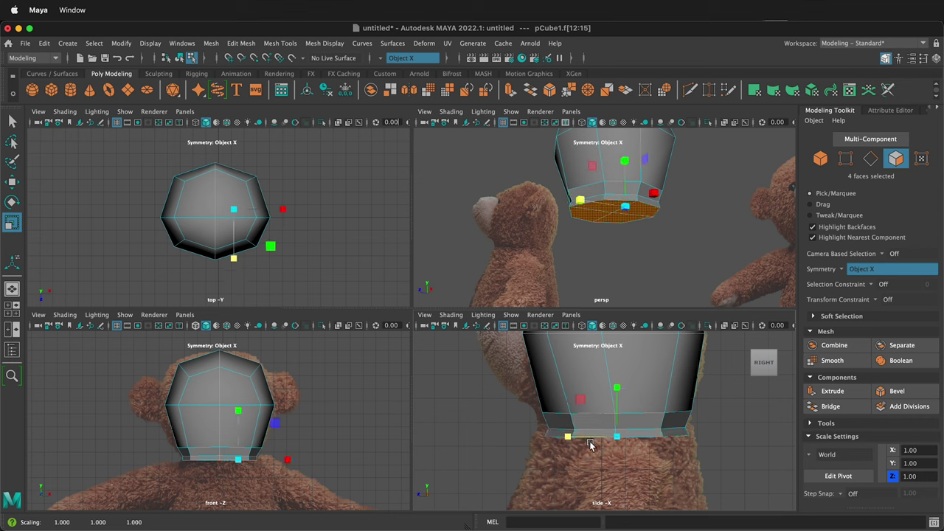
- Extrude the neck's bottom faces down to about Y 4.6 and scale them outward to form the shoulders
key(ctrl+e)
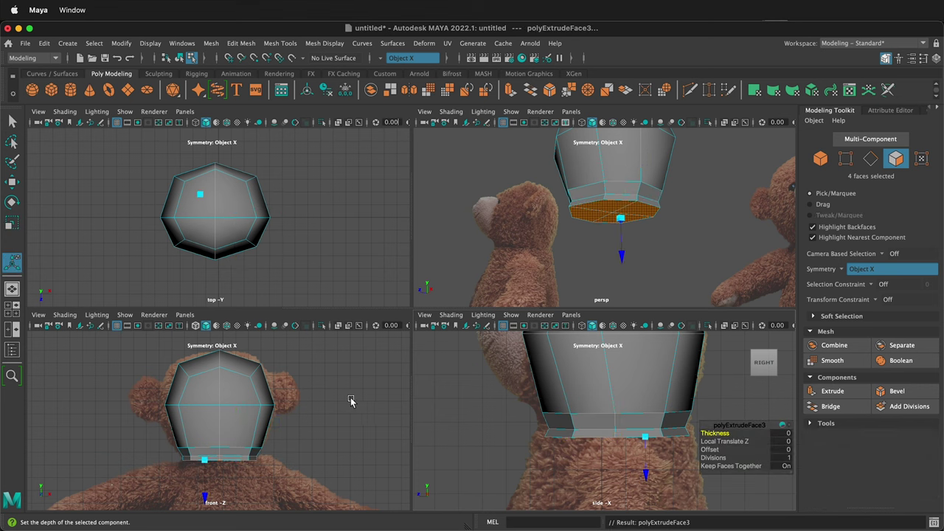
key(w)
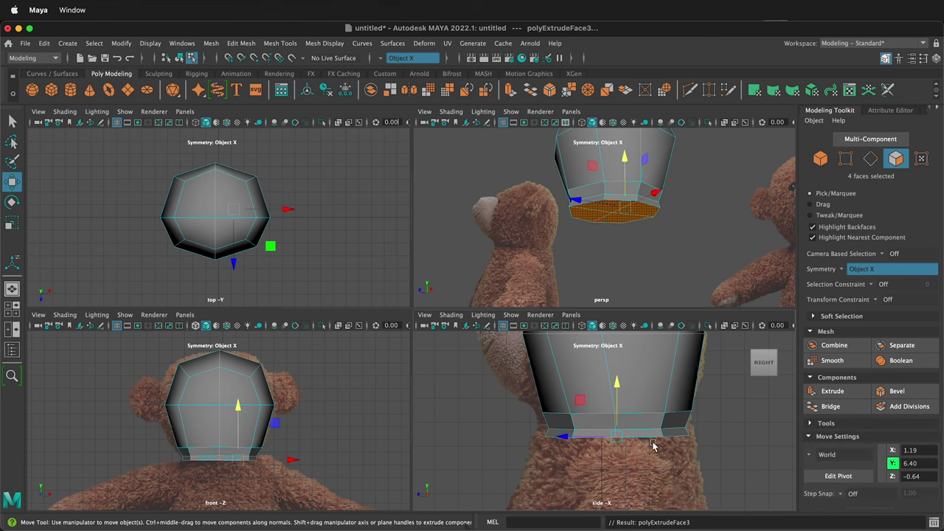
drag(580, 405, 574, 444)
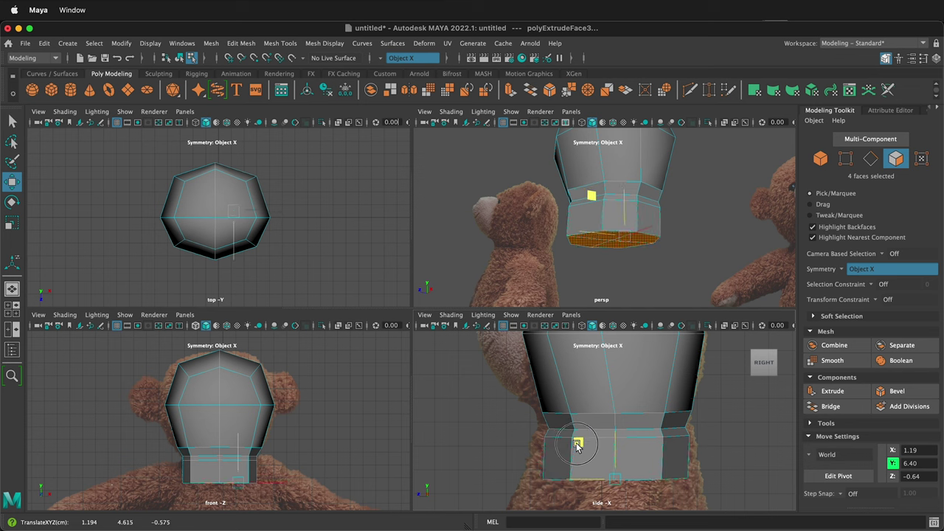
key(r)
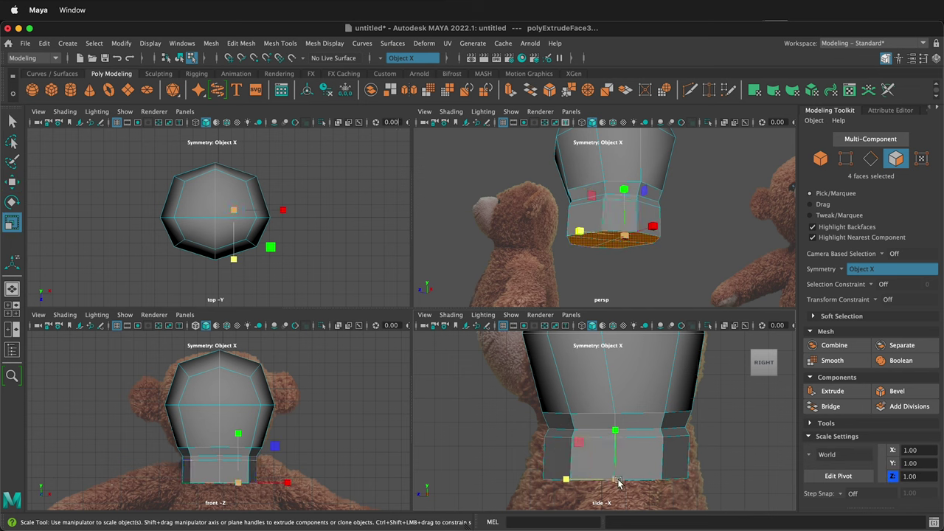
drag(614, 479, 643, 483)
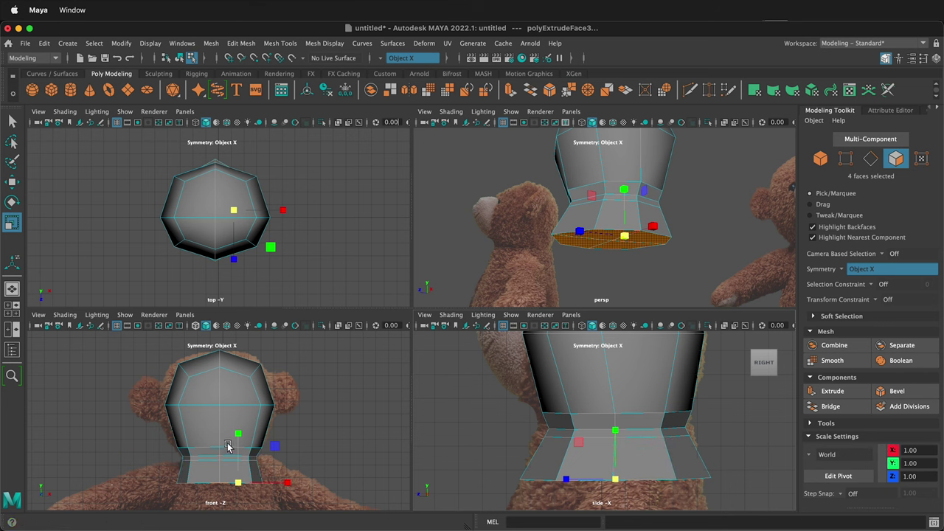
- Extrude the shoulder section's bottom faces down to about Y 1.8 and scale them outward to fit the bear's chest
shift+middle_drag(254, 449, 322, 372)
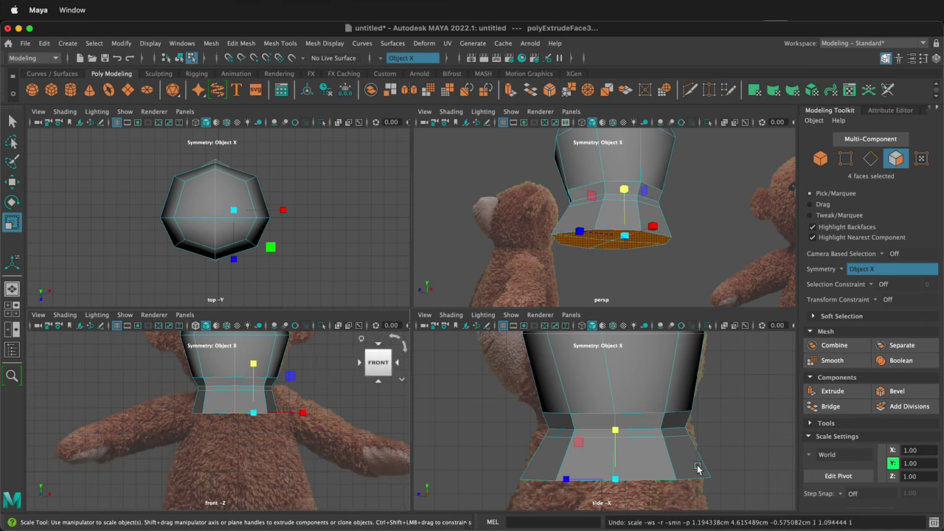
alt+right_drag(626, 436, 620, 414)
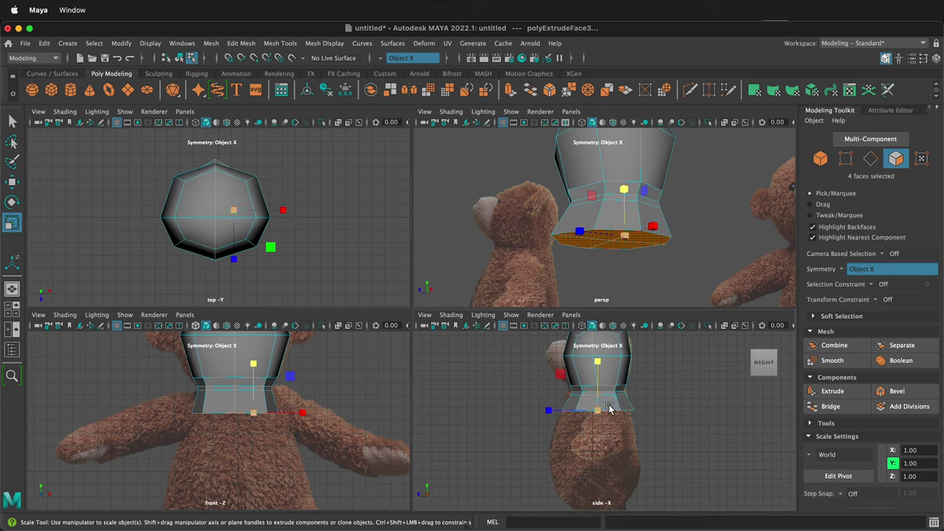
key(ctrl+e)
key(w)
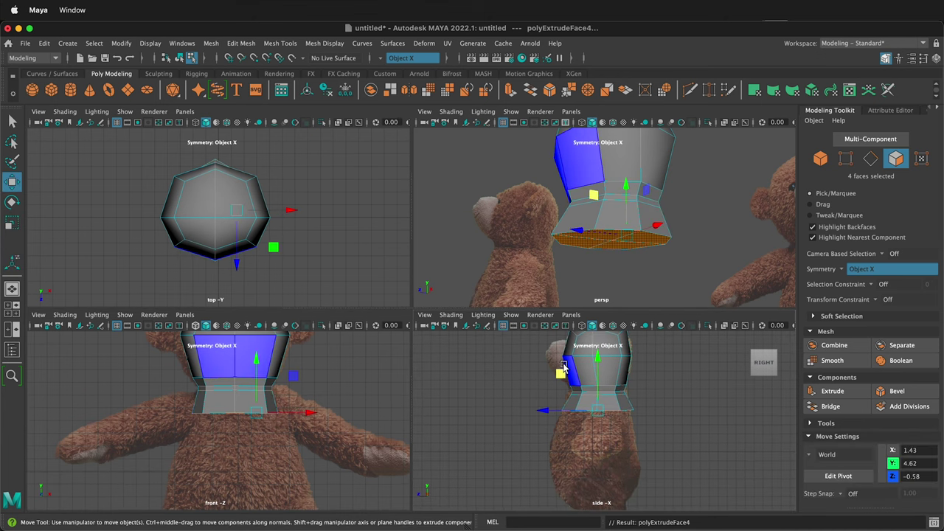
middle_drag(564, 362, 558, 396)
key(r)
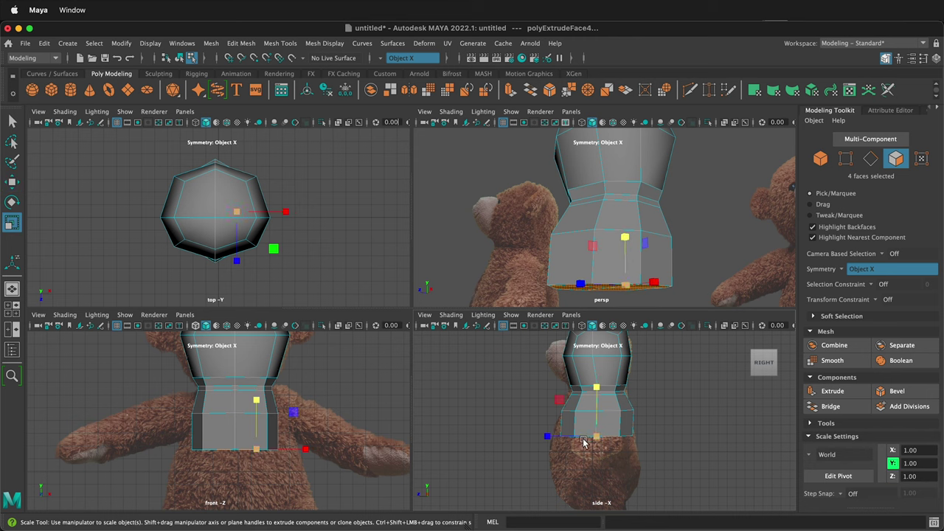
drag(595, 438, 604, 440)
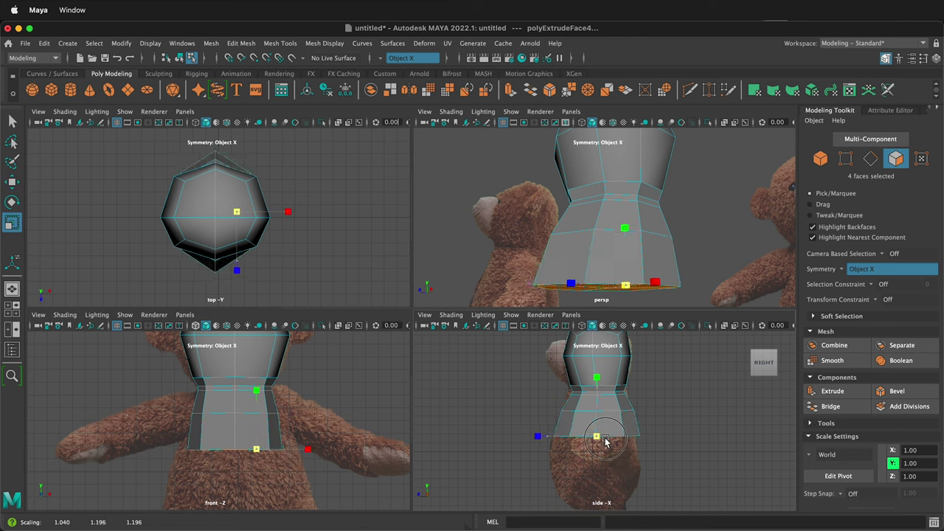
middle_drag(605, 441, 604, 441)
- Extrude the chest's bottom faces down to about Y -1.2 and scale them slightly wider to fit the belly
key(ctrl+e)
key(w)
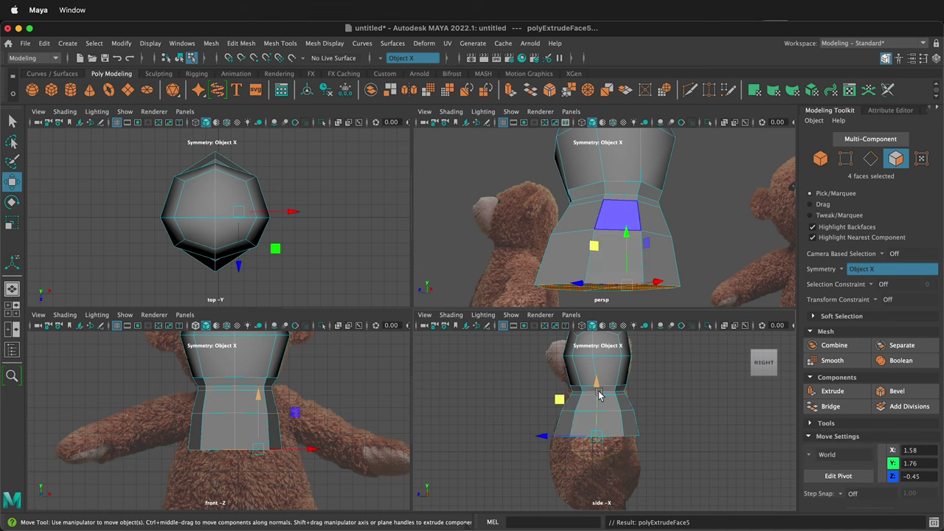
middle_drag(558, 404, 559, 432)
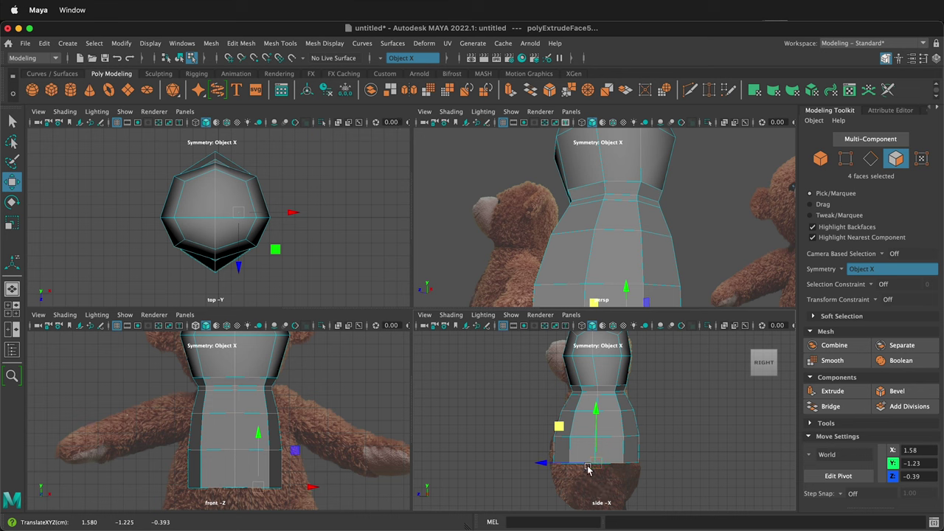
scroll(325, 450, down, 1)
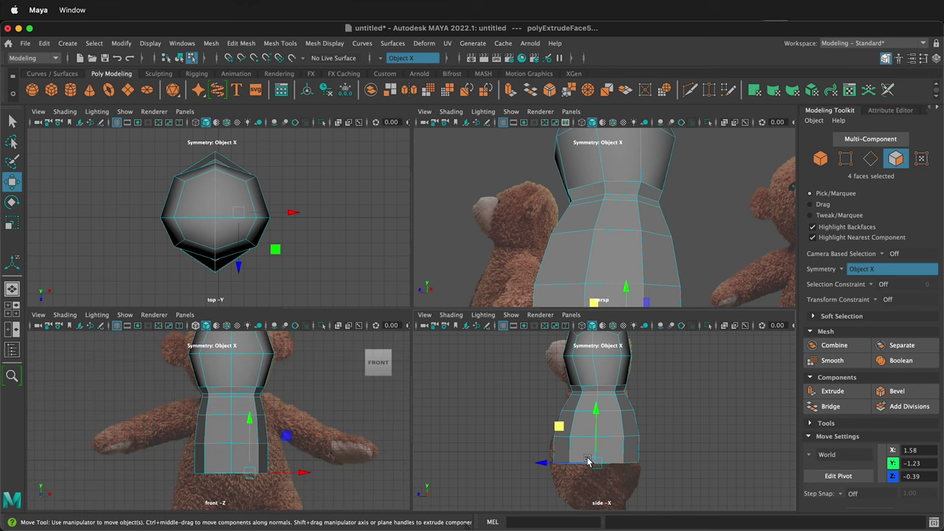
key(r)
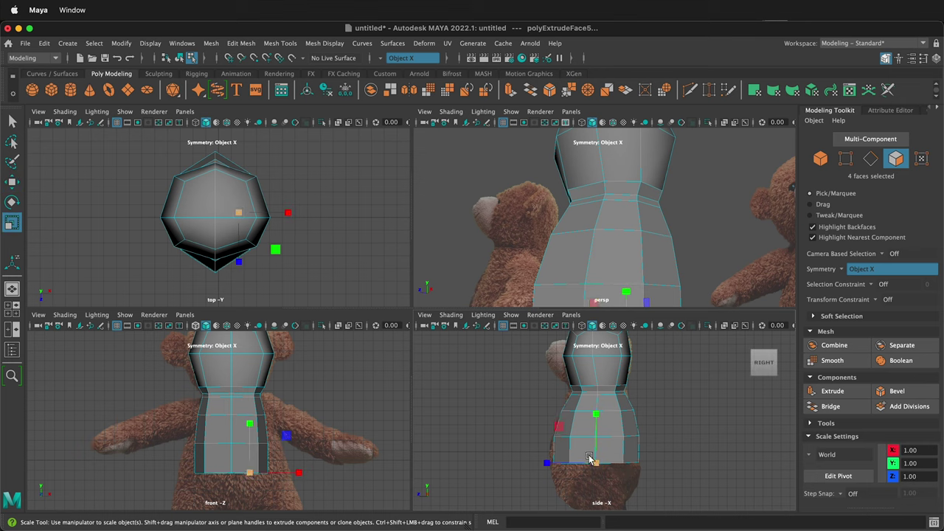
drag(596, 463, 601, 466)
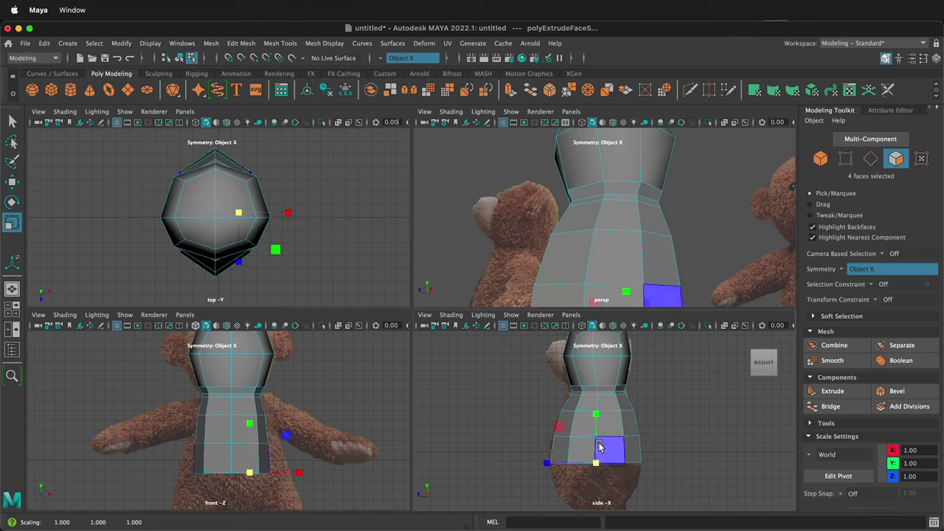
- Extrude the belly's bottom faces down to about Y -3.8 and scale them slightly inward to follow the lower torso
key(ctrl+e)
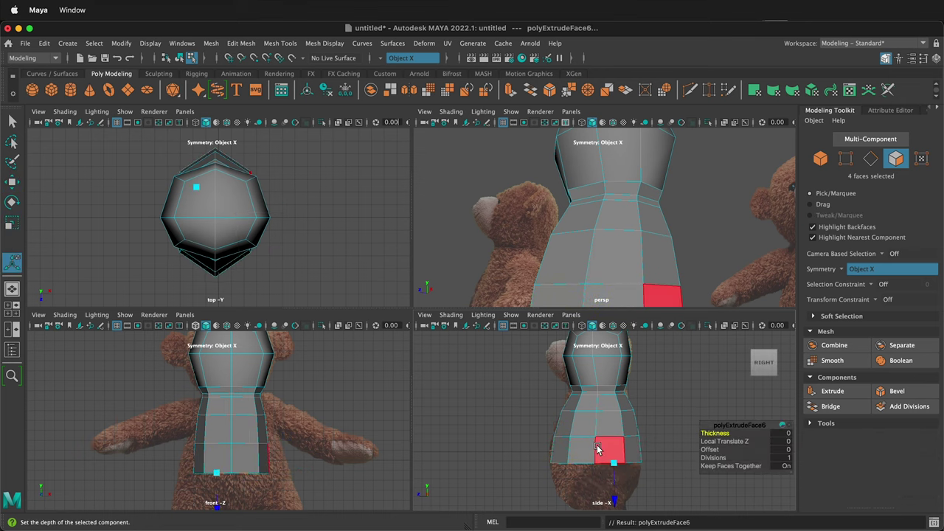
key(w)
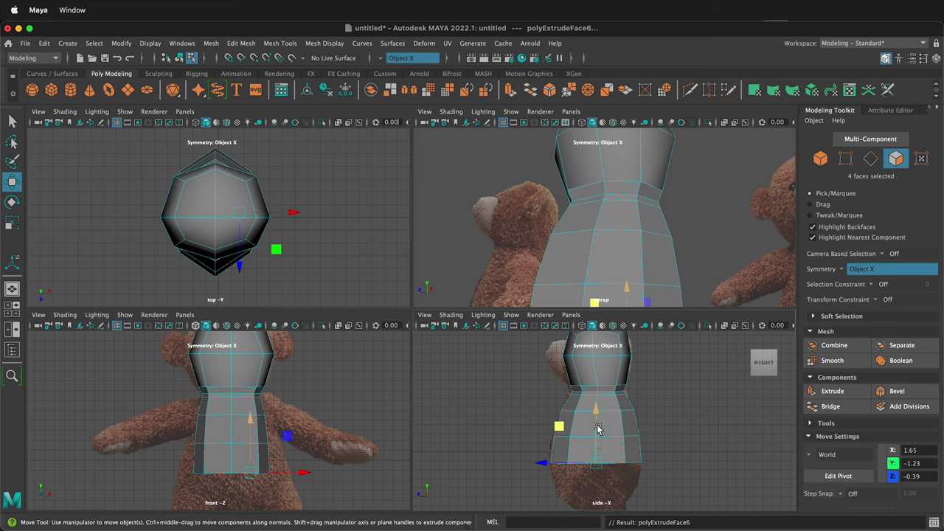
middle_drag(598, 435, 587, 453)
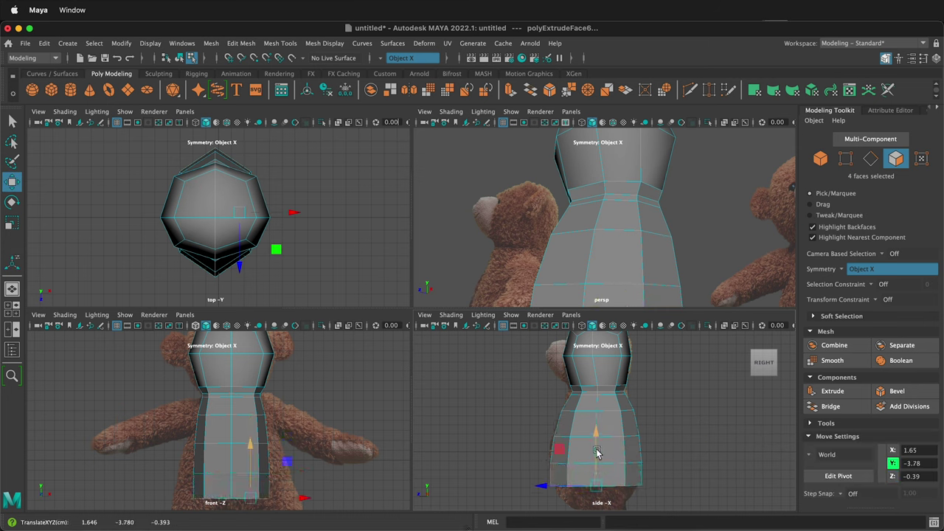
key(r)
middle_drag(595, 488, 593, 491)
drag(593, 490, 592, 488)
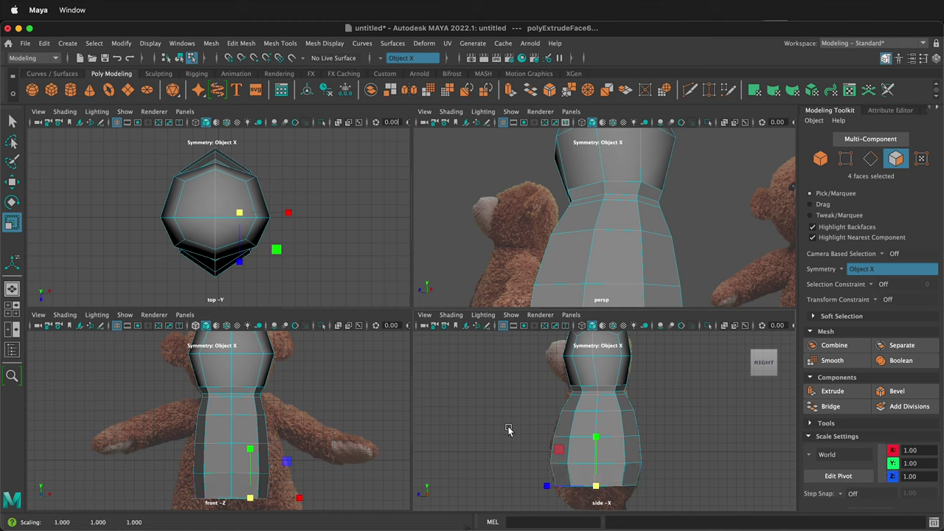
- Extrude the lower torso's bottom faces down to the hips and scale them inward to round off the body
alt+middle_drag(646, 455, 639, 398)
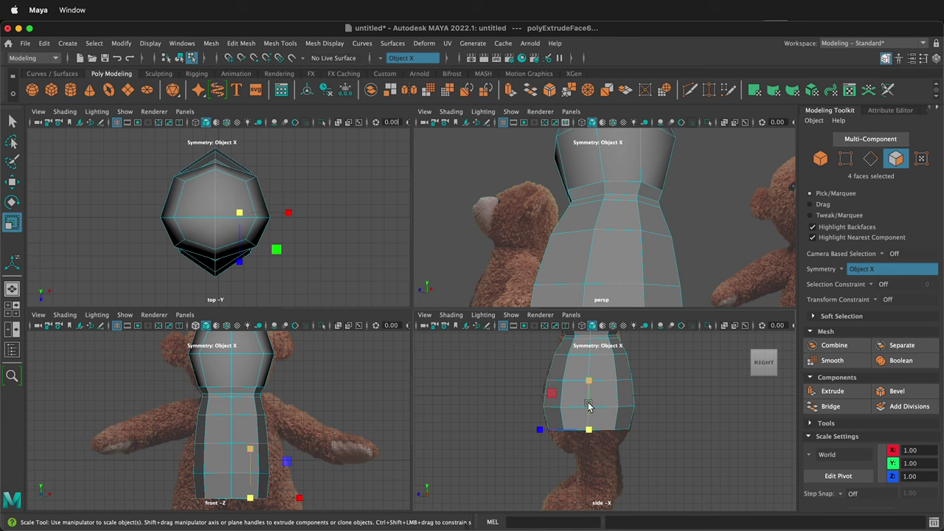
key(ctrl+e)
key(w)
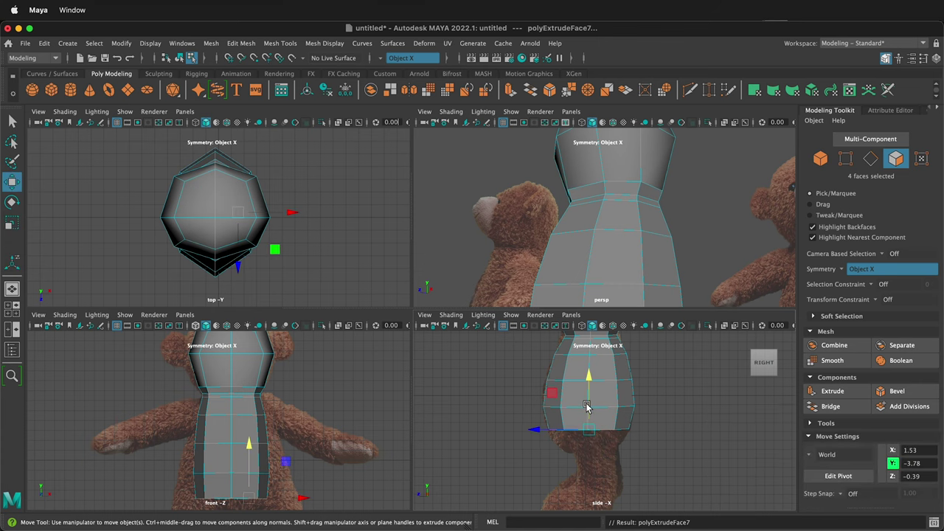
drag(552, 395, 552, 415)
key(r)
drag(590, 454, 574, 452)
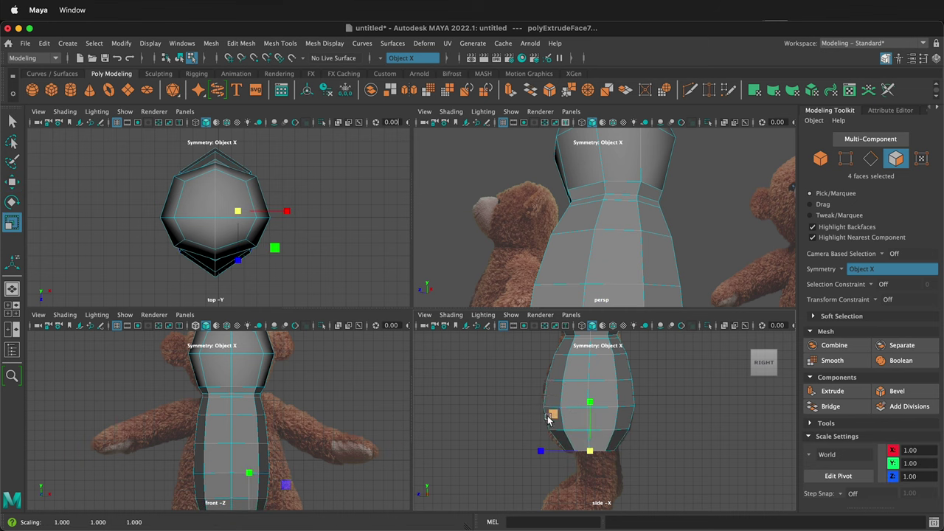
- Shift the lowest torso faces toward the bear's back, to about Y -6.1 and Z -0.9
drag(552, 417, 552, 416)
key(w)
click(555, 416)
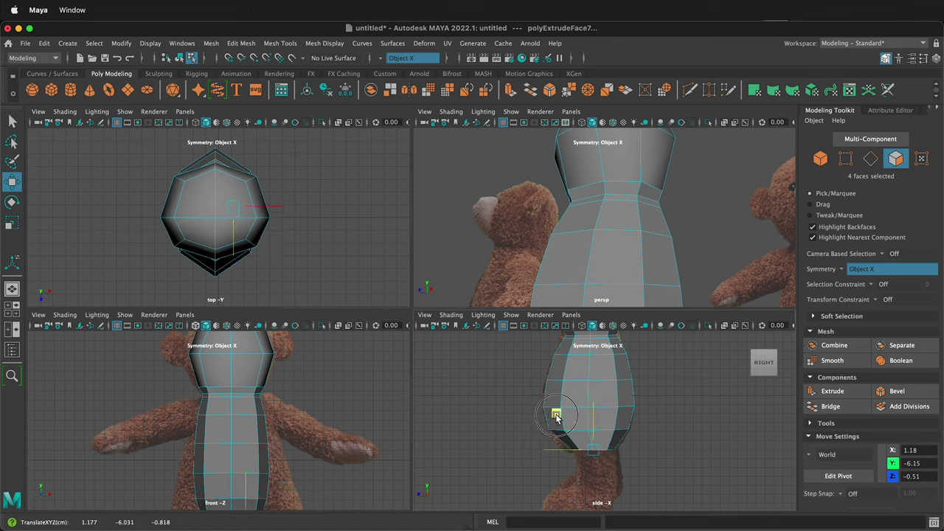
drag(556, 415, 556, 417)
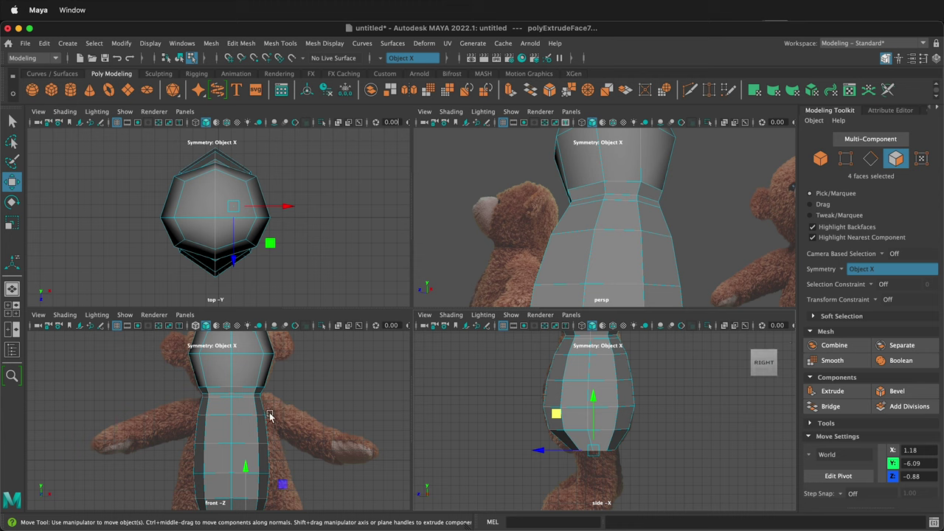
middle_drag(283, 431, 314, 412)
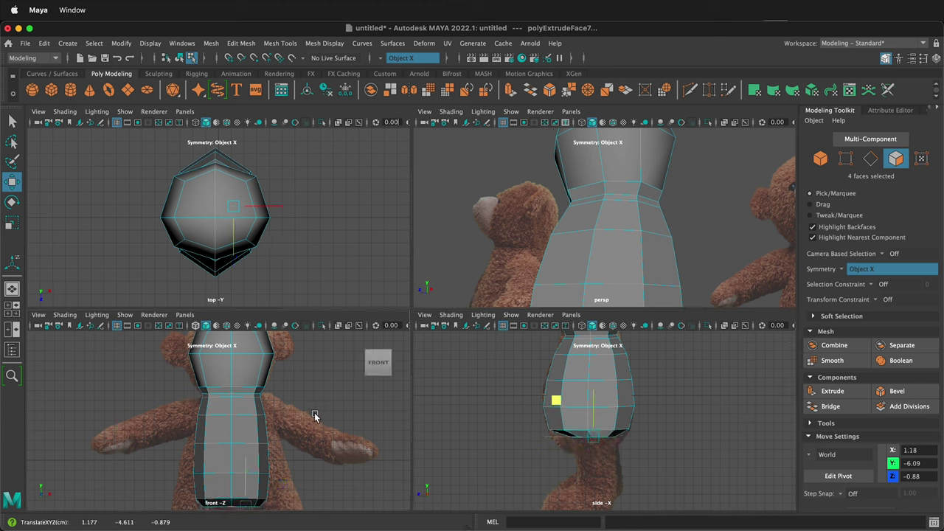
key(z)
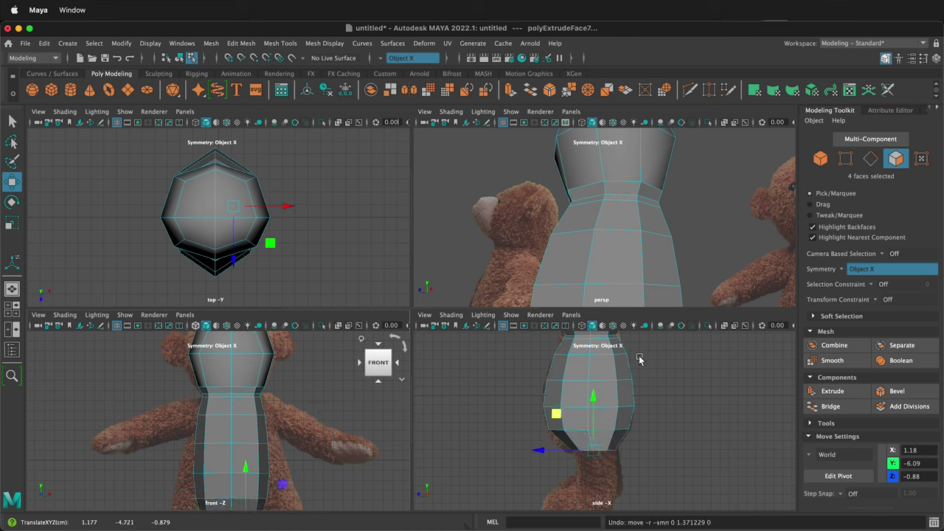
right_click(243, 440)
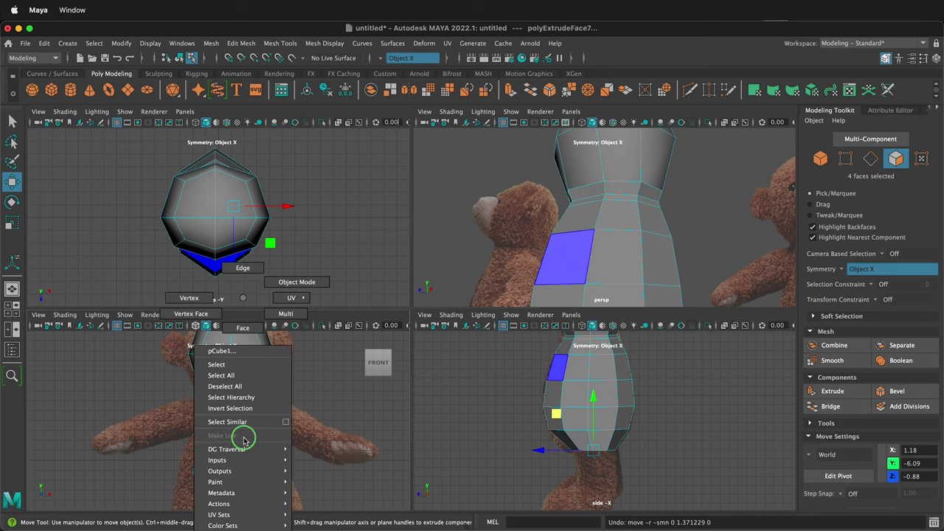
click(299, 471)
- Select the ring of faces around the belly and scale it wider along X to match the front reference
click(250, 461)
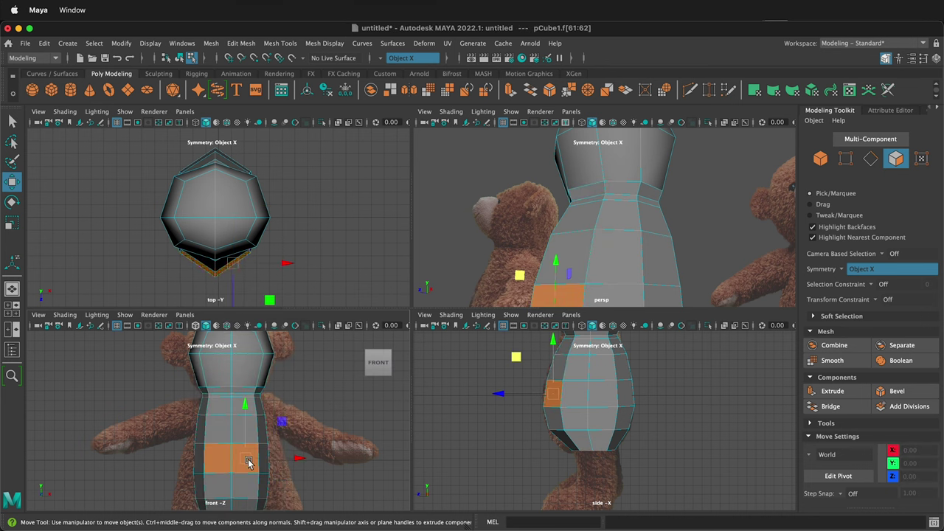
shift+double_click(264, 465)
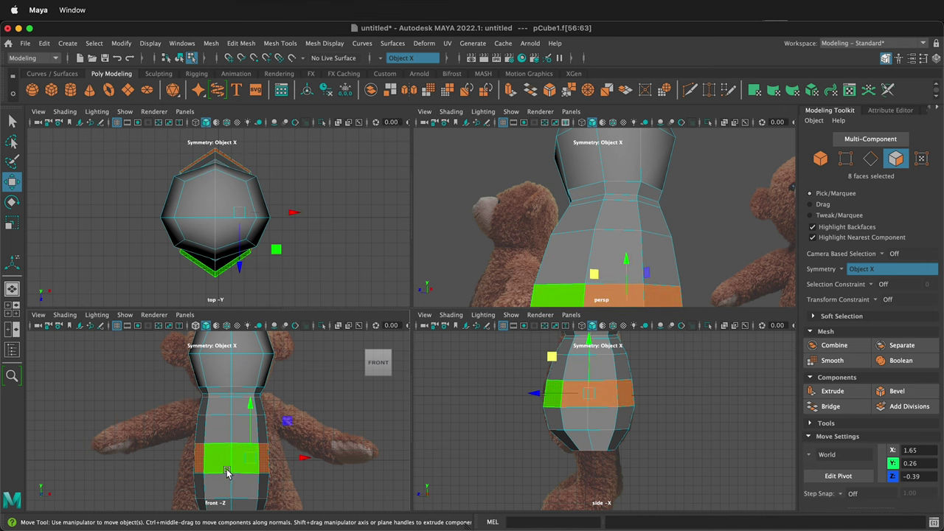
key(r)
drag(292, 459, 316, 459)
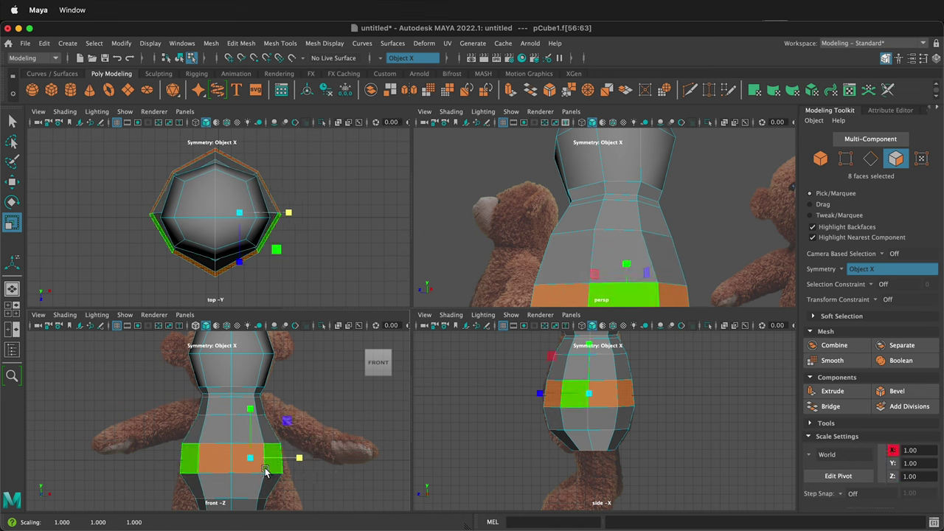
- Scale the lowest ring of torso side faces to about 0.9 along X to narrow the hips
alt+middle_drag(266, 472, 305, 395)
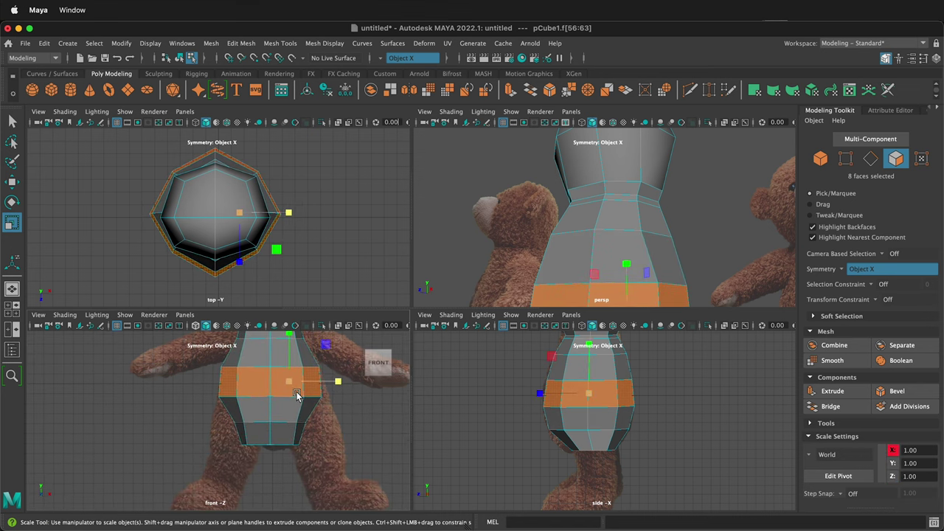
click(273, 441)
click(315, 444)
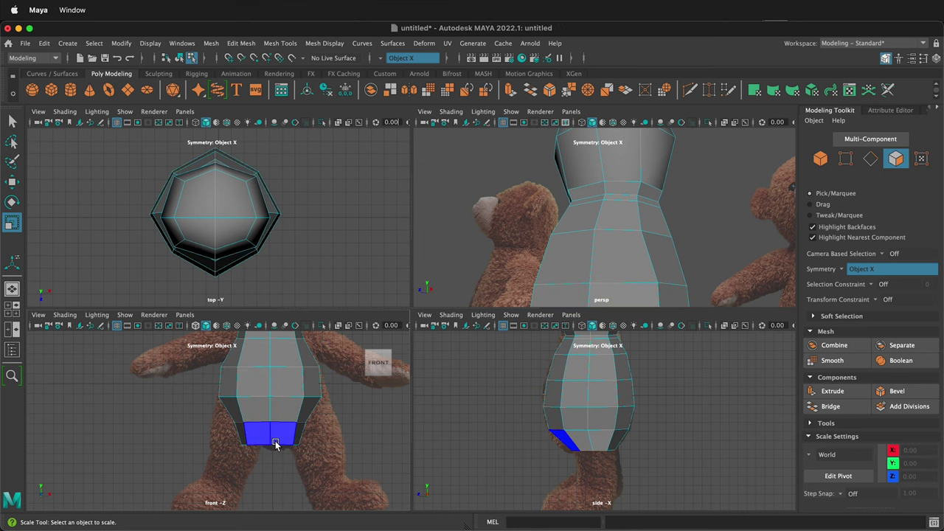
double_click(275, 443)
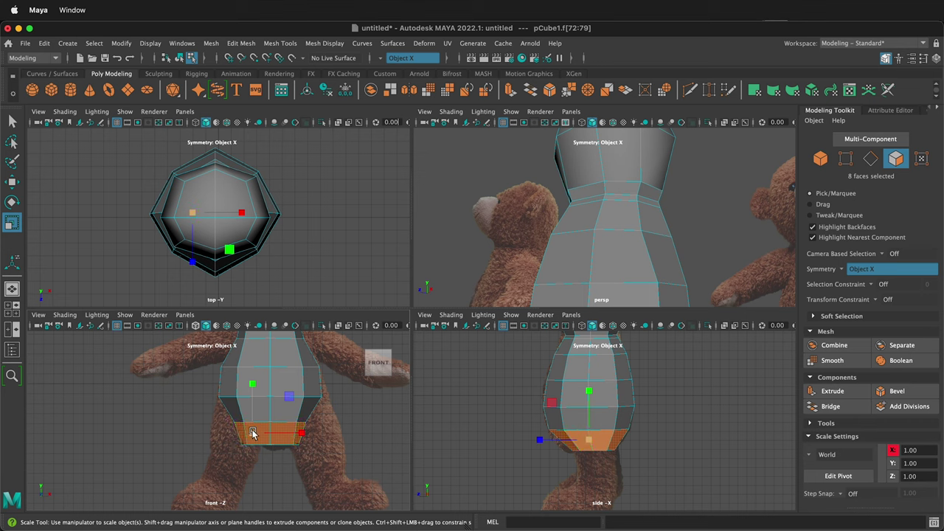
drag(300, 434, 286, 435)
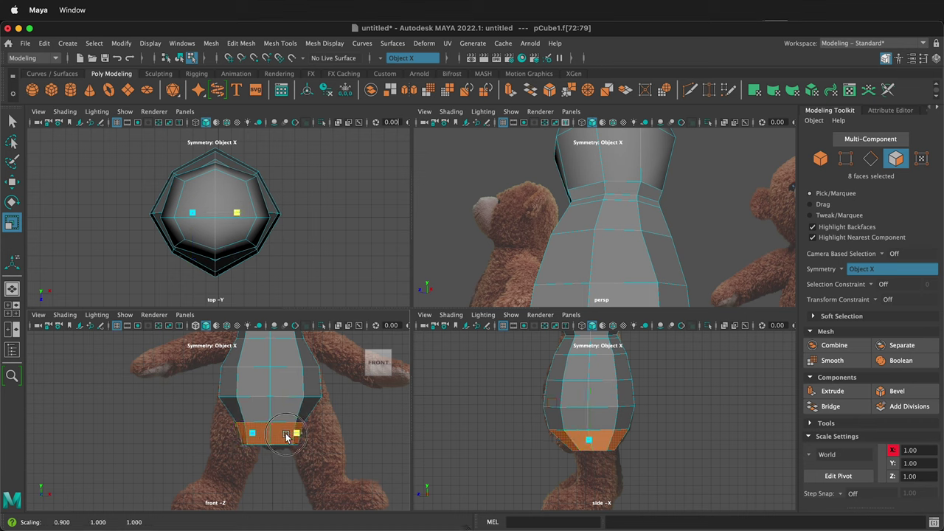
- Select the four faces on the underside of the torso and scale them narrower along X
scroll(605, 273, down, 5)
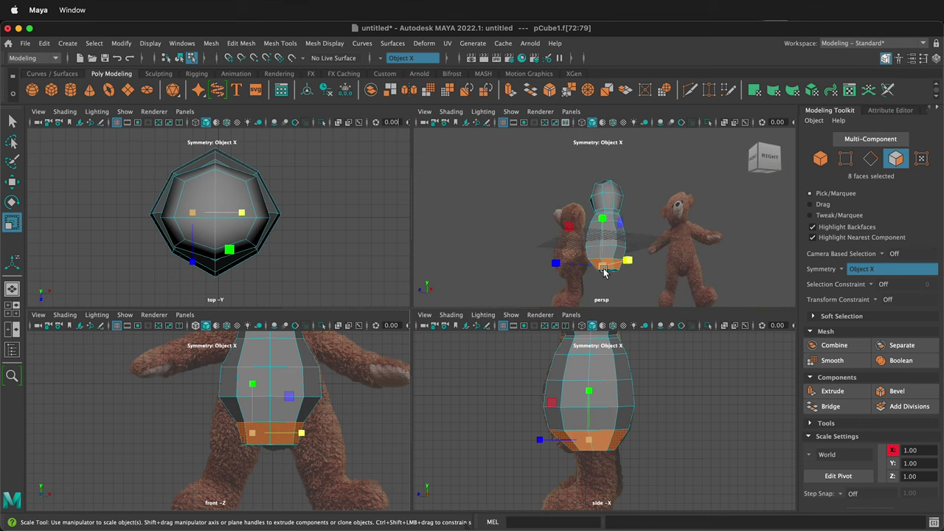
mouse_move(604, 220)
alt+mouse_down()
mouse_move(612, 271)
mouse_move(602, 237)
alt+mouse_up()
scroll(613, 205, up, 5)
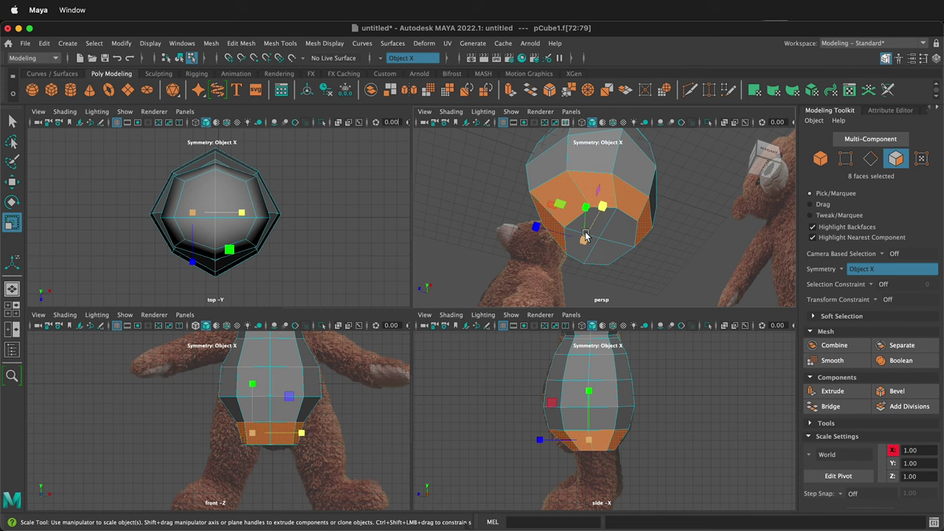
click(590, 232)
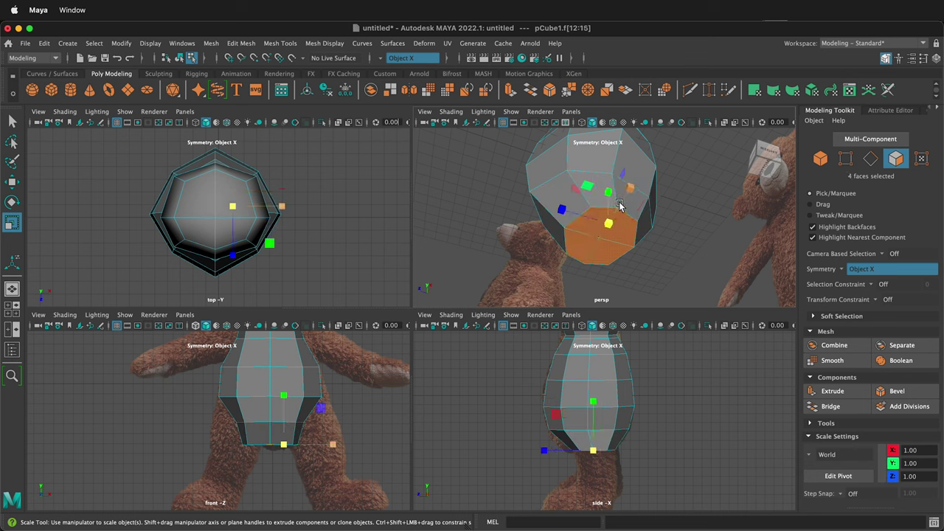
drag(619, 207, 581, 237)
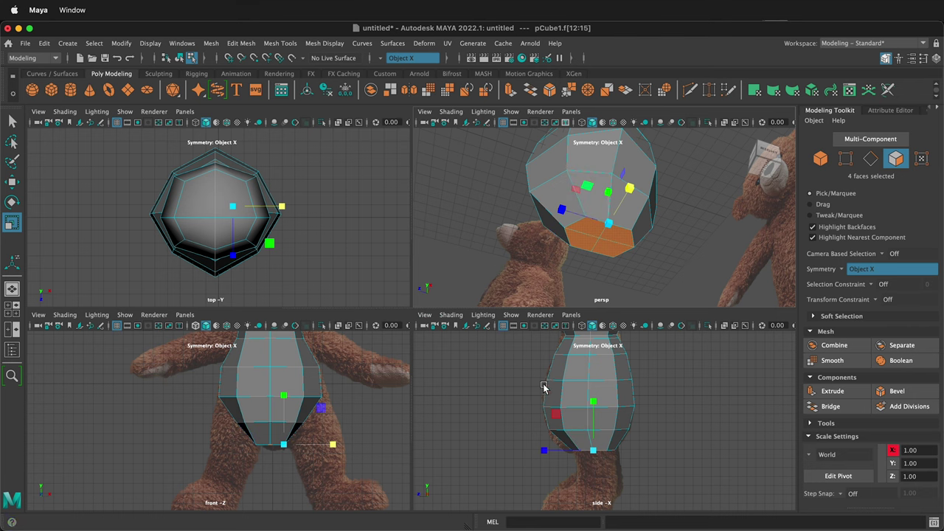
- Insert mirrored vertical edge loops close to both sides of the body's centre line with Multi-Cut
shift+right_drag(272, 381, 222, 343)
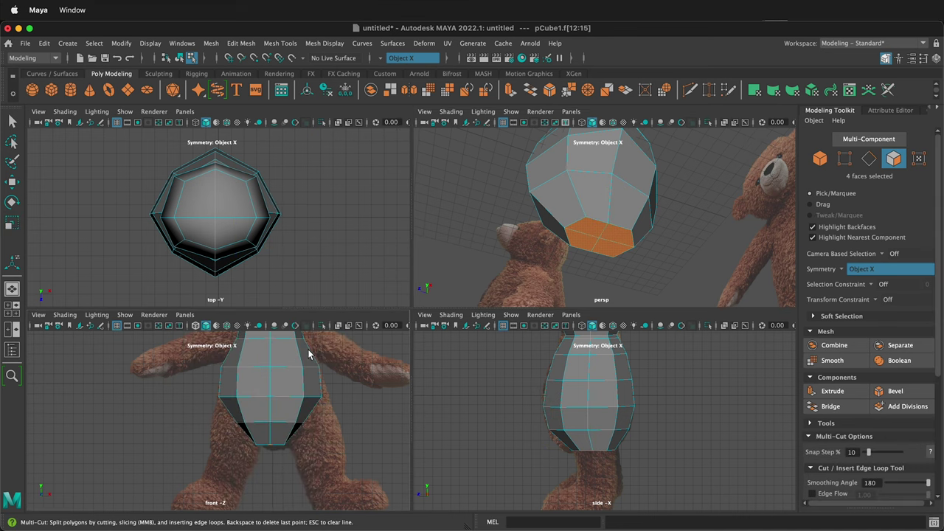
ctrl+click(285, 367)
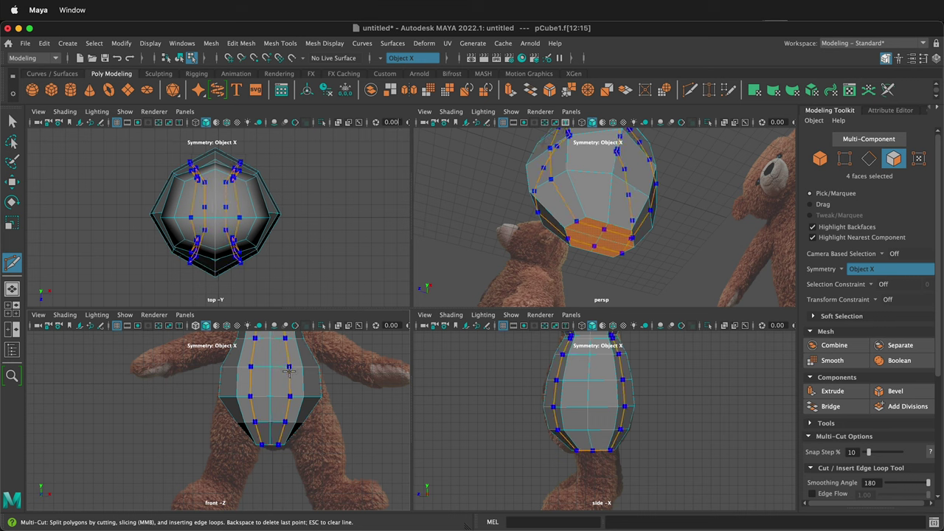
ctrl+drag(285, 367, 278, 367)
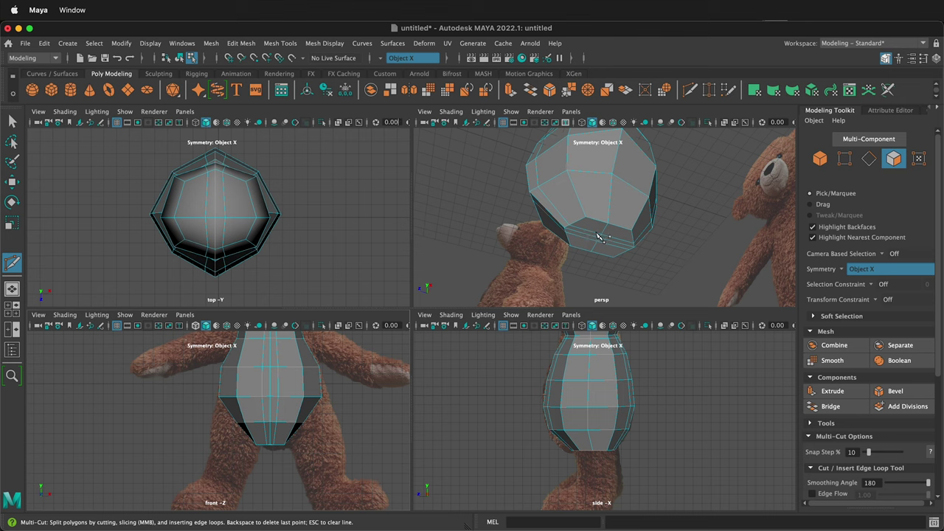
- Raise the front and rear outer corner vertices of the torso's underside, the rear pair to about Y -5.5
scroll(599, 236, up, 2)
right_drag(592, 217, 551, 220)
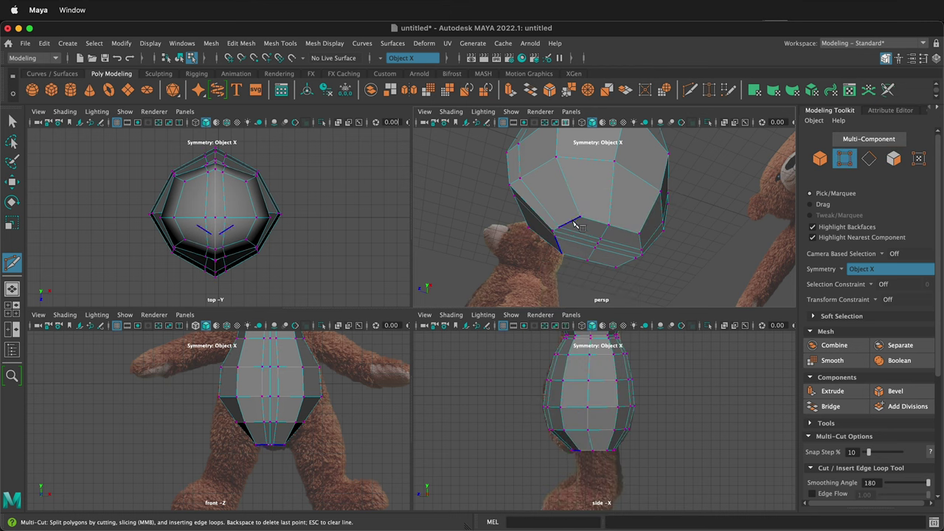
key(q)
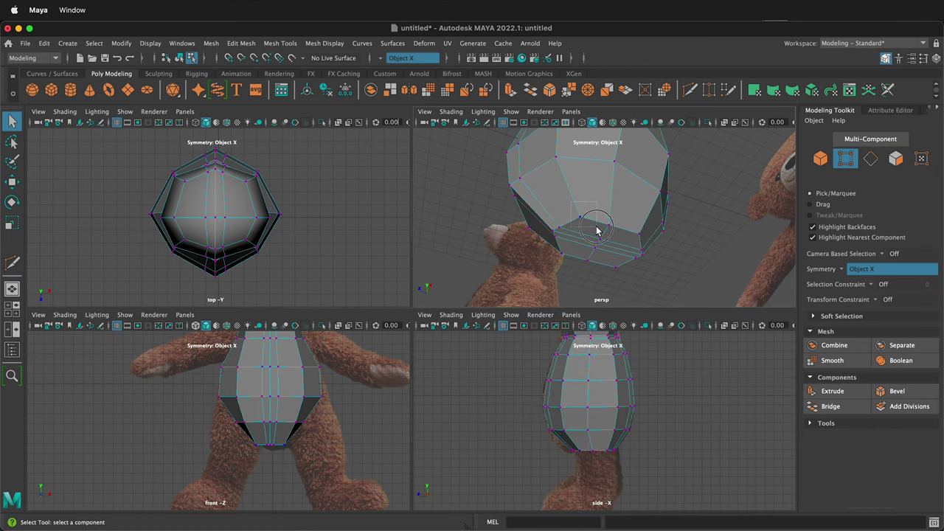
click(597, 227)
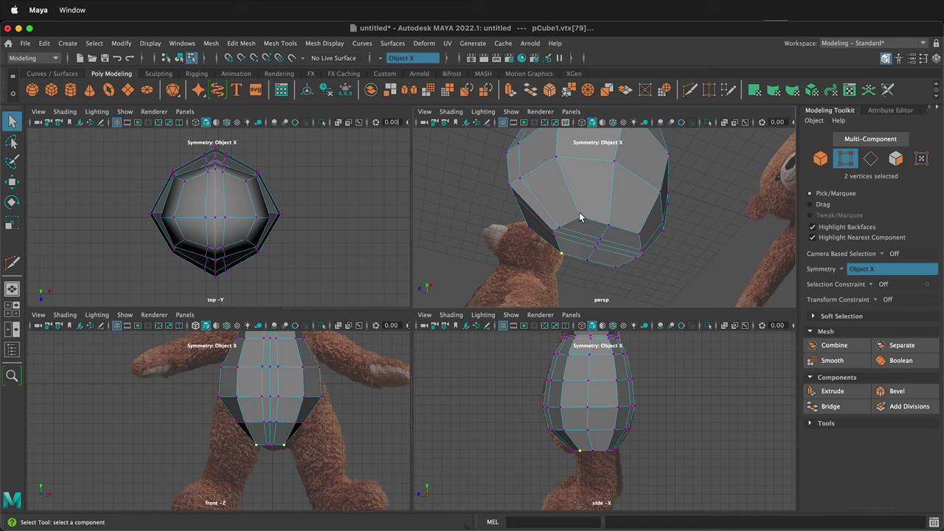
mouse_move(580, 217)
alt+mouse_down()
mouse_move(597, 219)
mouse_move(590, 229)
alt+mouse_up()
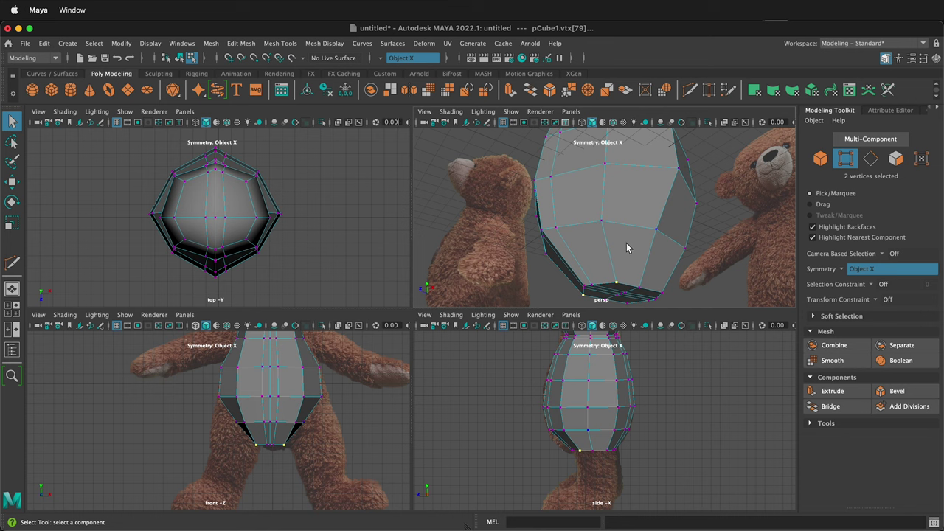
key(w)
drag(615, 266, 616, 240)
click(666, 294)
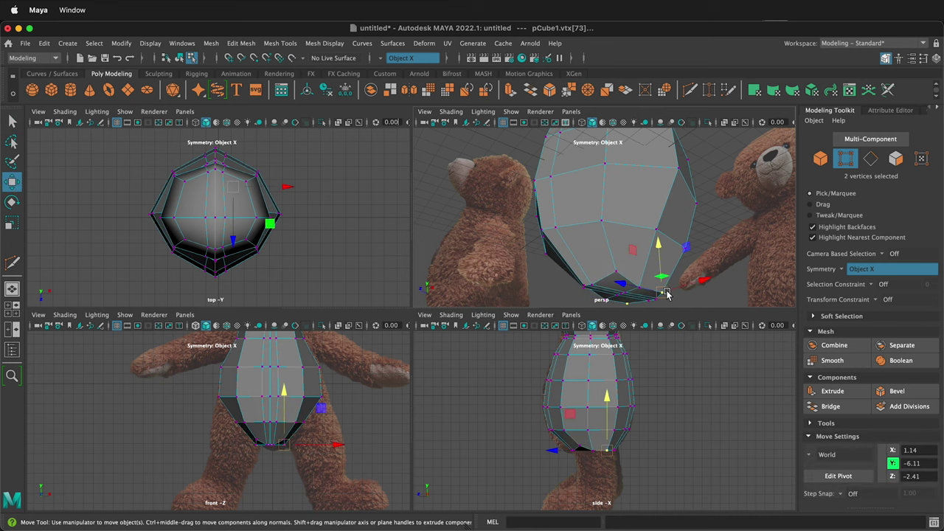
mouse_move(661, 269)
mouse_down()
mouse_move(660, 256)
mouse_move(649, 263)
mouse_up()
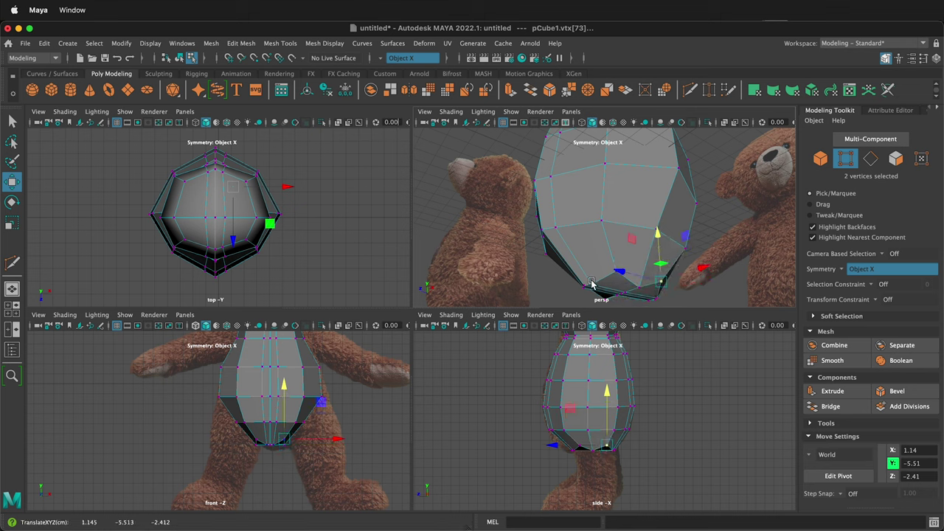
- Reposition the vertices around the rear centre of the underside, raising the middle one to about Y -5.5, to round the seat
alt+drag(621, 262, 517, 299)
click(536, 295)
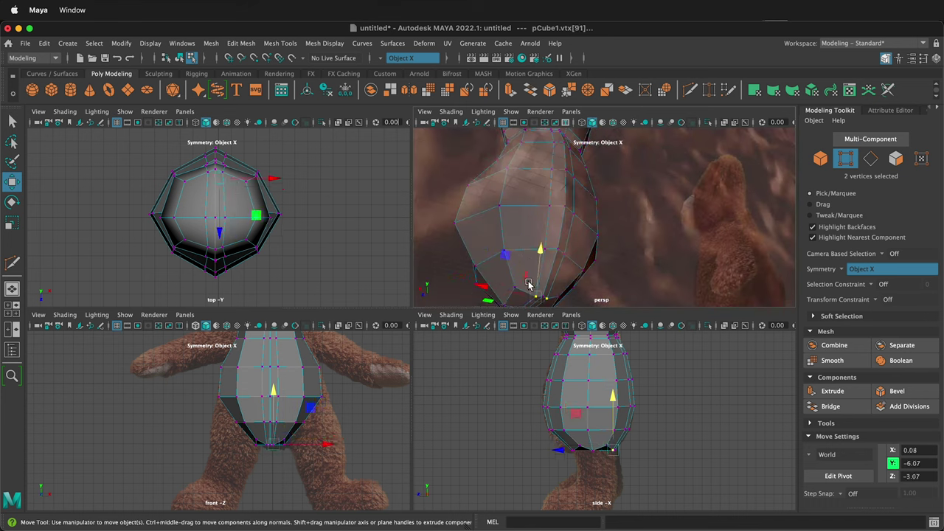
drag(506, 256, 680, 277)
click(546, 296)
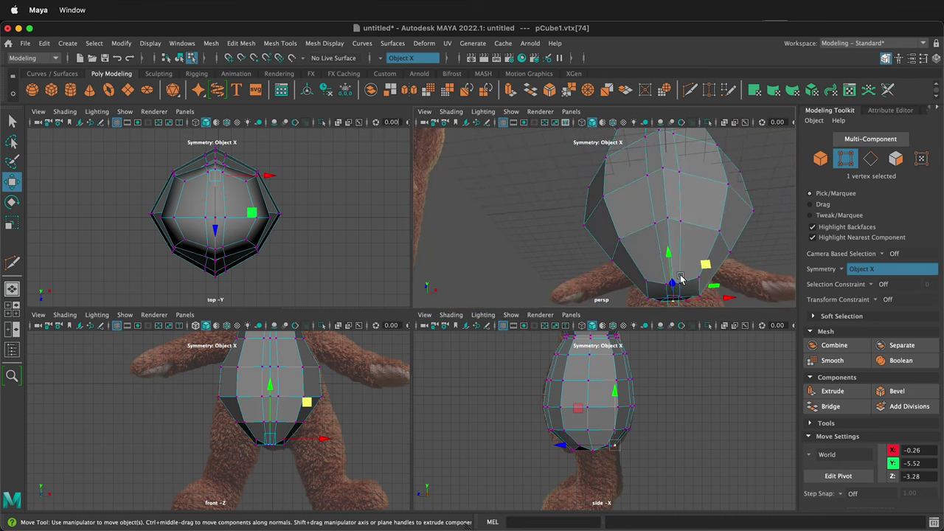
click(683, 285)
drag(713, 248, 656, 238)
click(673, 281)
click(659, 279)
click(647, 281)
- Move the mid-side vertices of the underside up and outward to about X 1.43 and Y -5.57
alt+drag(577, 261, 598, 287)
click(590, 278)
click(566, 303)
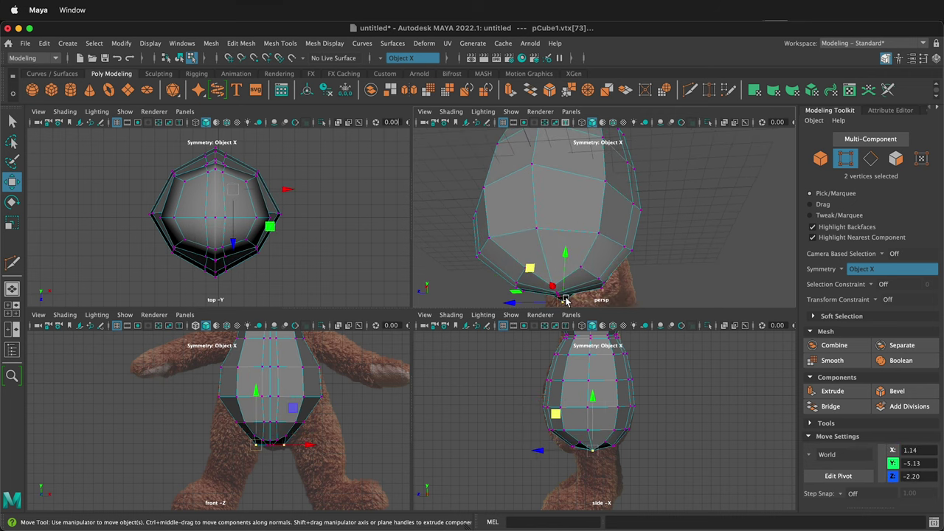
drag(555, 267, 558, 289)
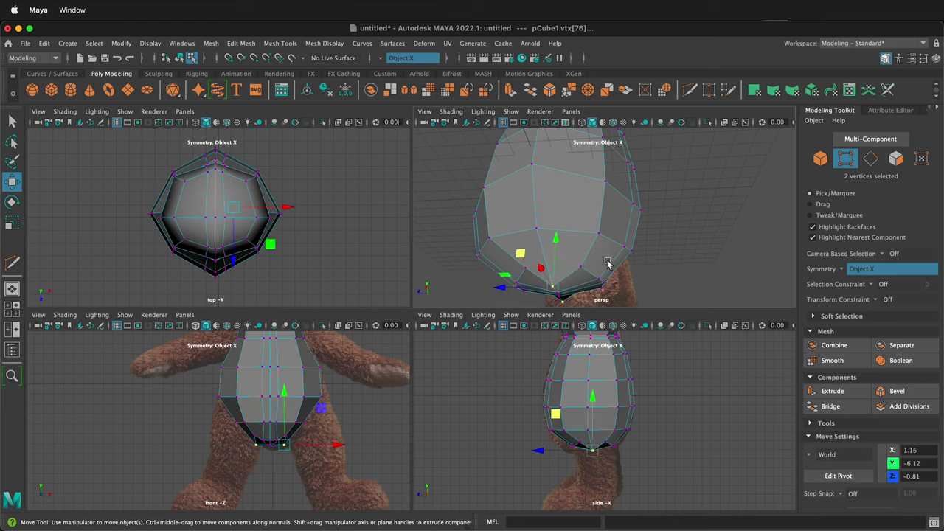
alt+drag(607, 263, 579, 260)
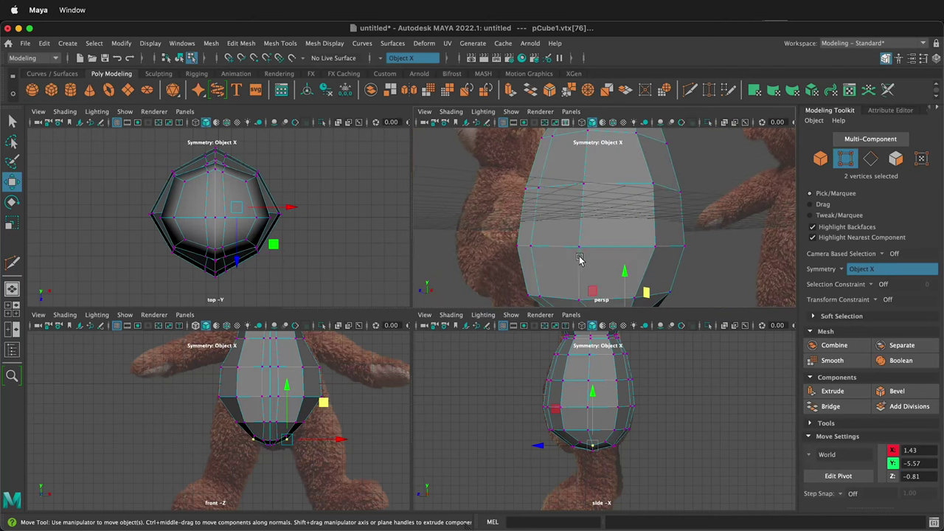
click(659, 245)
- Extrude the four lower side faces on each hip and move them outward to about X 3.42 and Y -3.64 to start the legs
alt+drag(659, 246, 622, 234)
right_drag(590, 200, 592, 217)
click(592, 201)
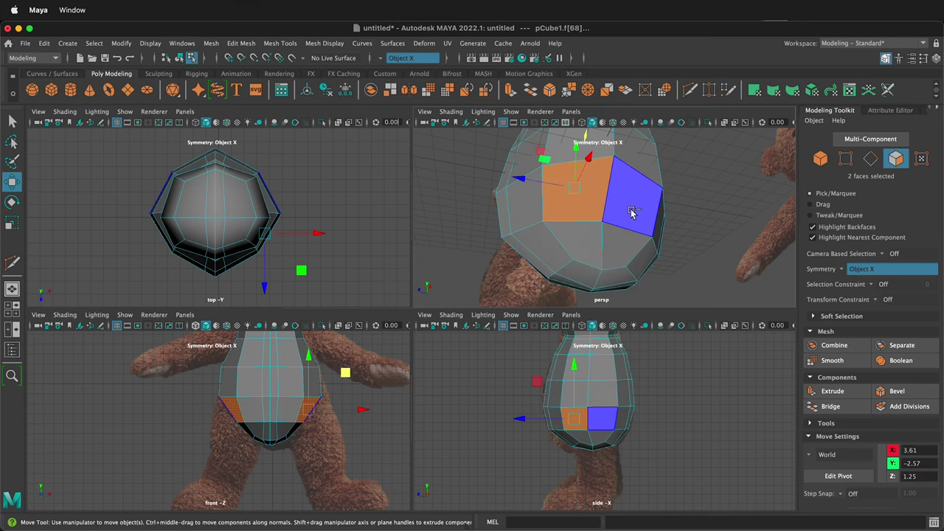
shift+click(632, 212)
shift+click(623, 247)
shift+click(592, 249)
alt+drag(561, 205, 649, 229)
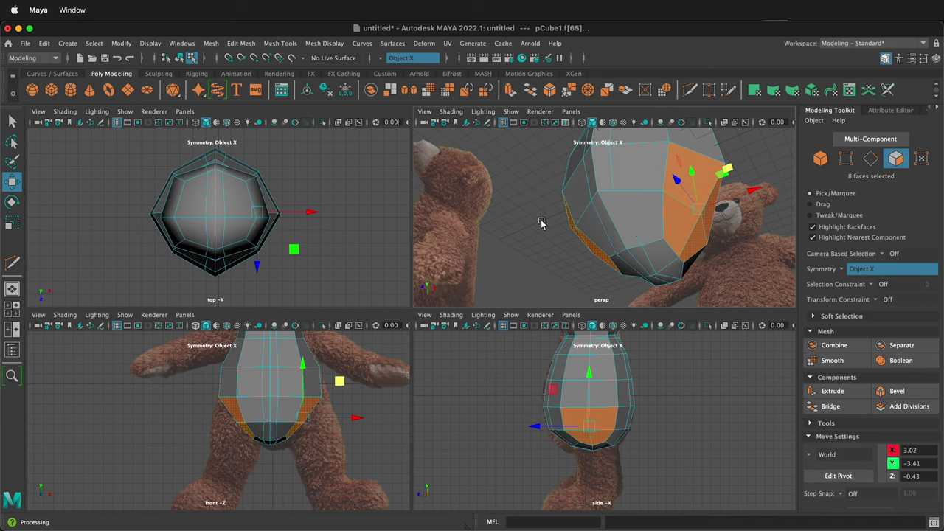
alt+drag(603, 220, 613, 224)
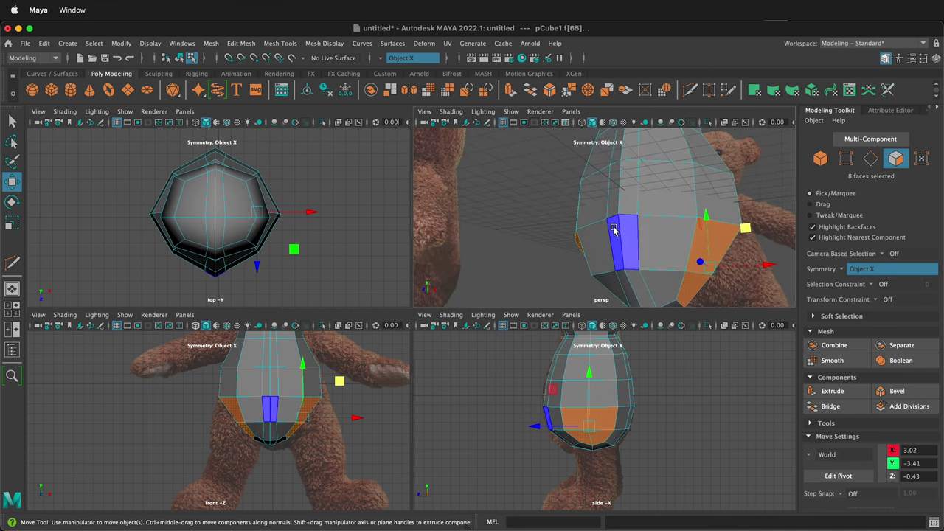
key(ctrl+e)
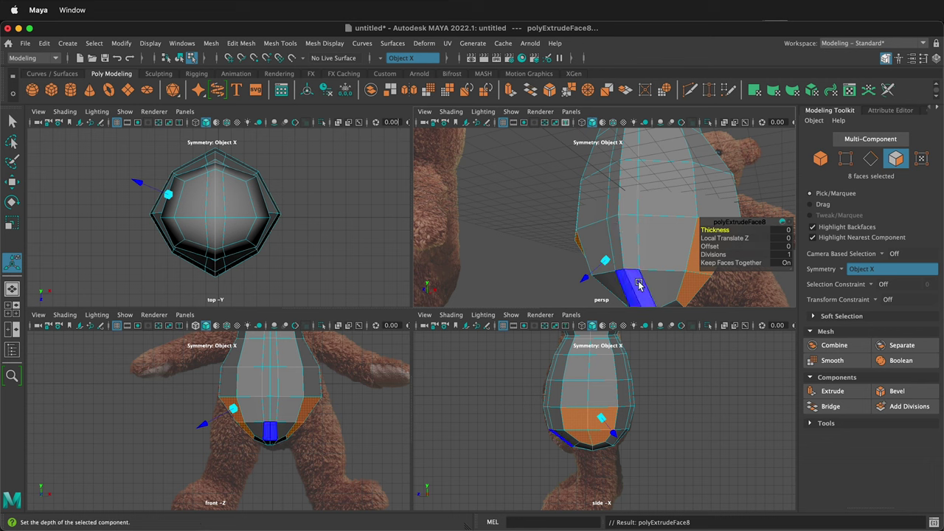
key(w)
drag(741, 231, 753, 233)
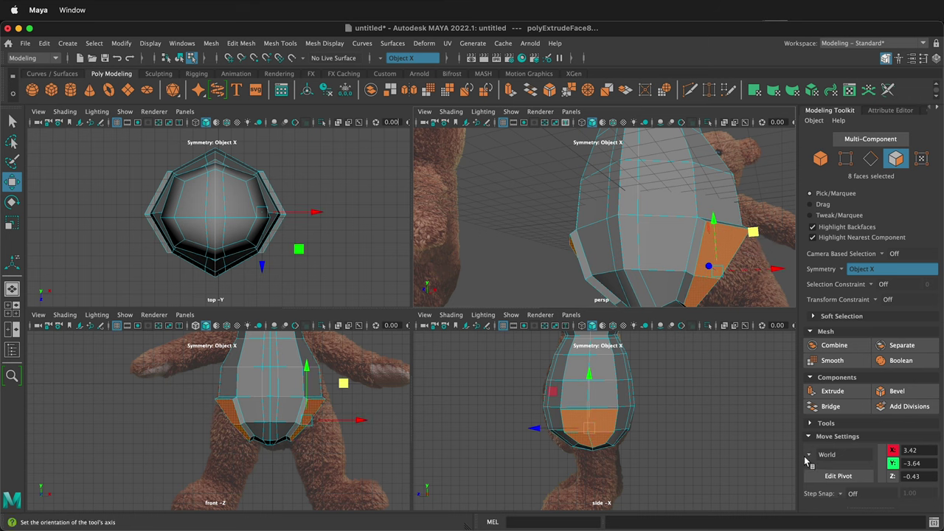
- Switch the scale axis orientation to Component and scale the extruded hip faces flat along their component X axis
key(r)
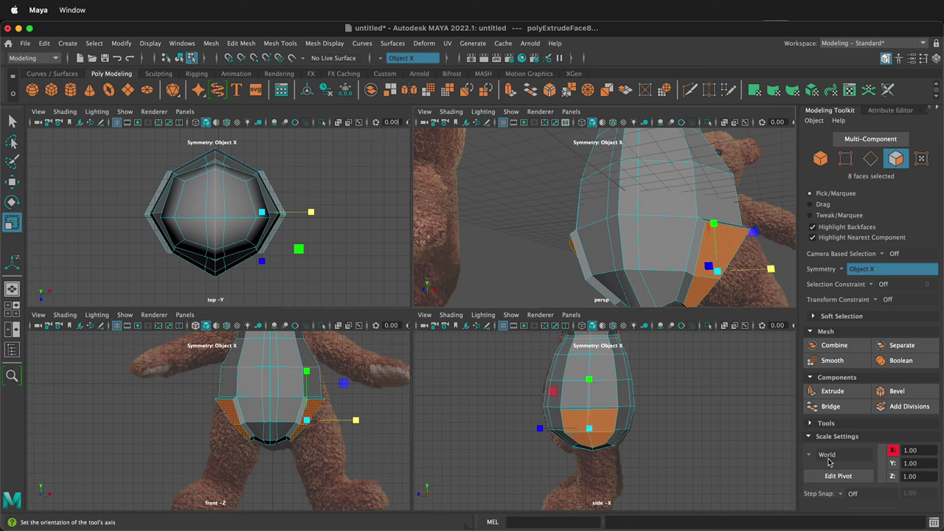
click(807, 459)
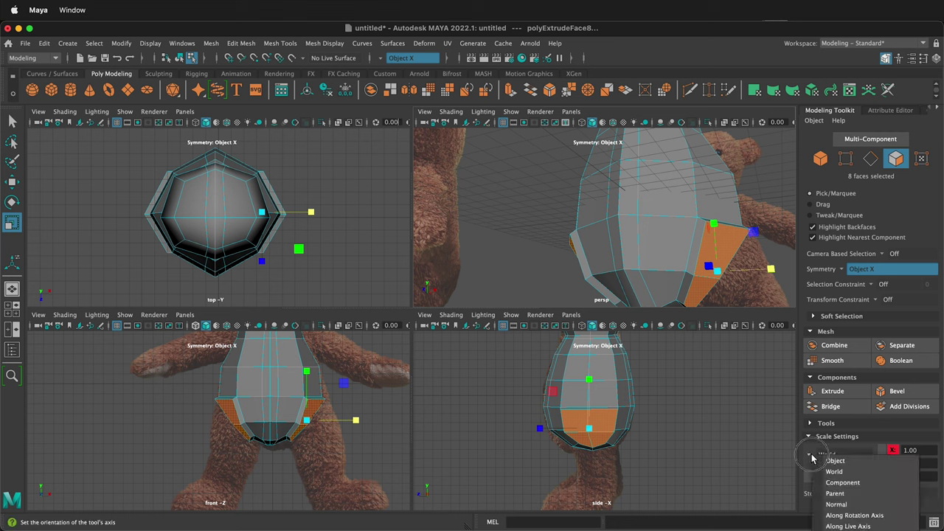
click(843, 487)
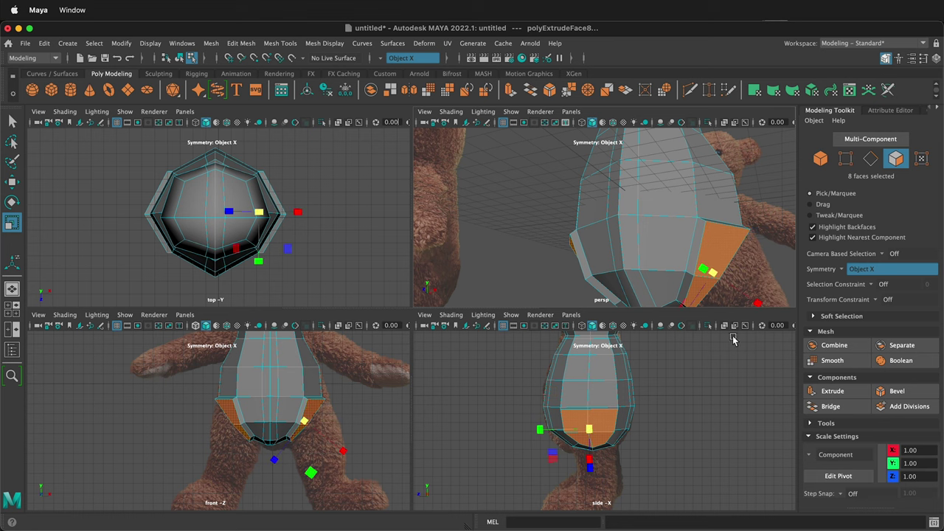
drag(747, 300, 696, 270)
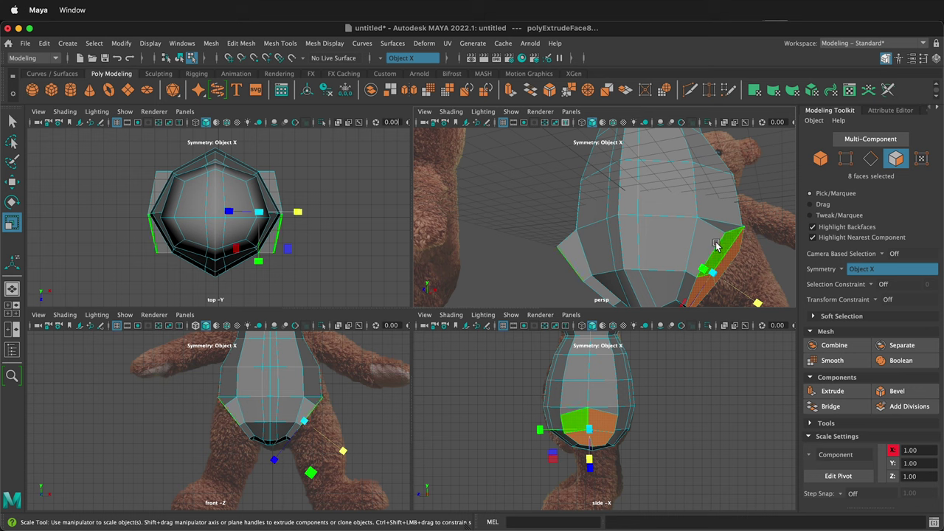
- With the move axis orientation set to Component, nudge the centre vertex of each flattened hip patch along its surface
key(f)
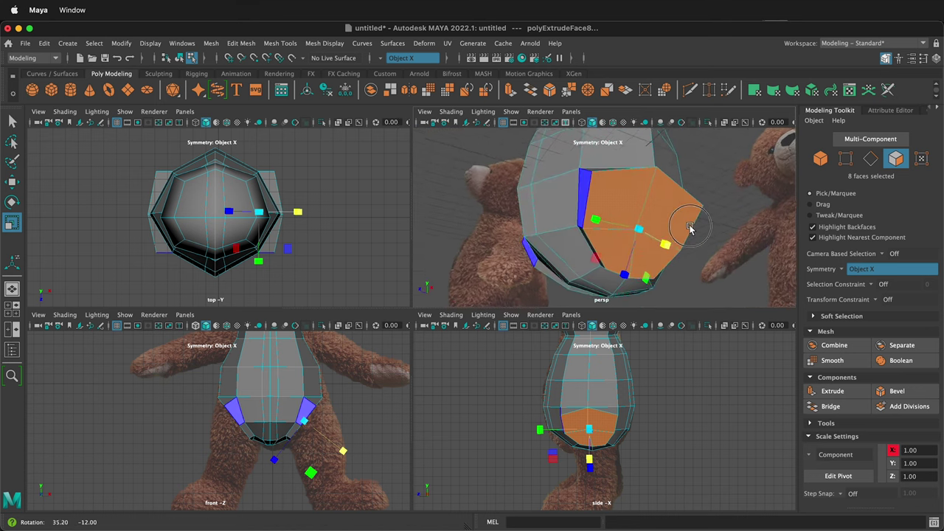
right_click(660, 224)
right_drag(660, 225, 620, 226)
click(636, 235)
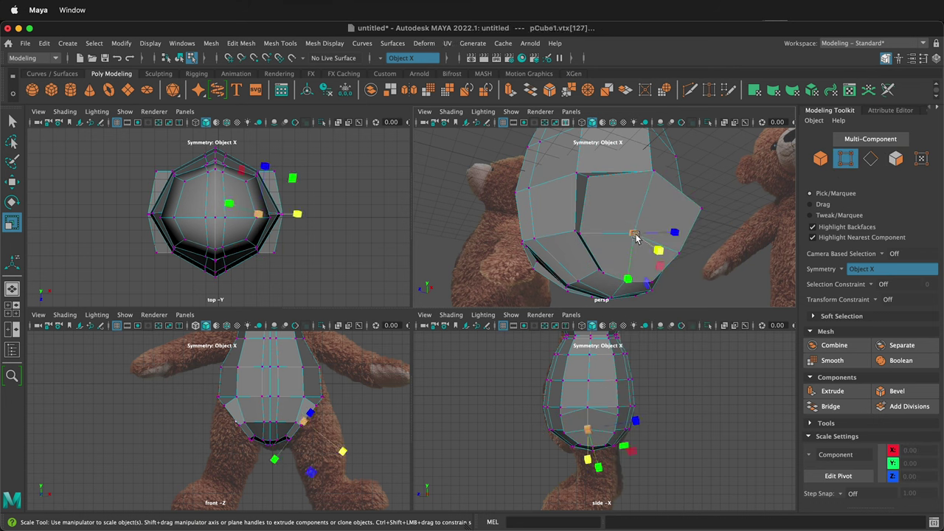
key(w)
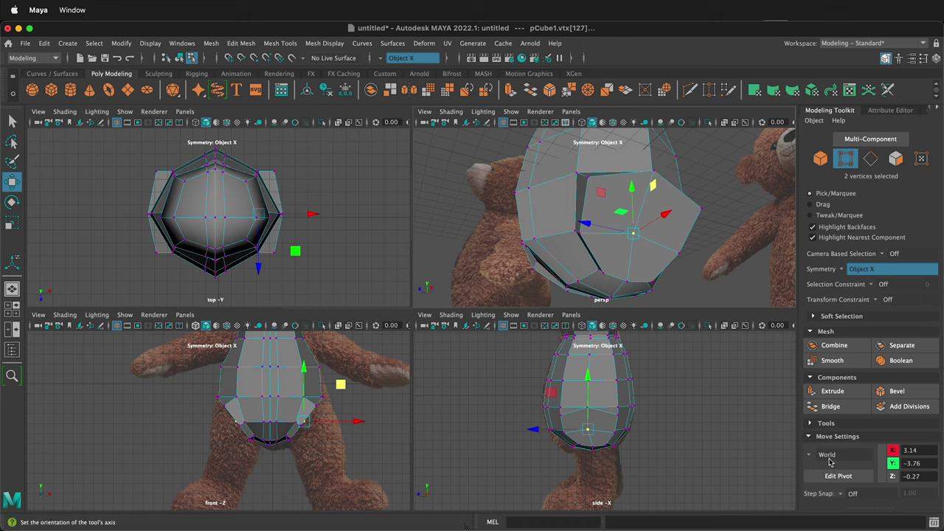
click(825, 456)
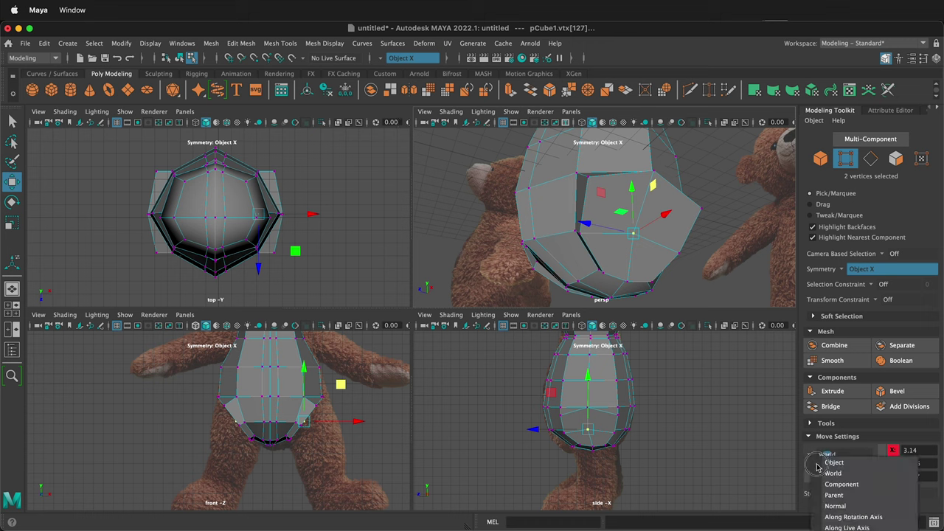
click(828, 483)
drag(650, 263, 541, 268)
click(532, 263)
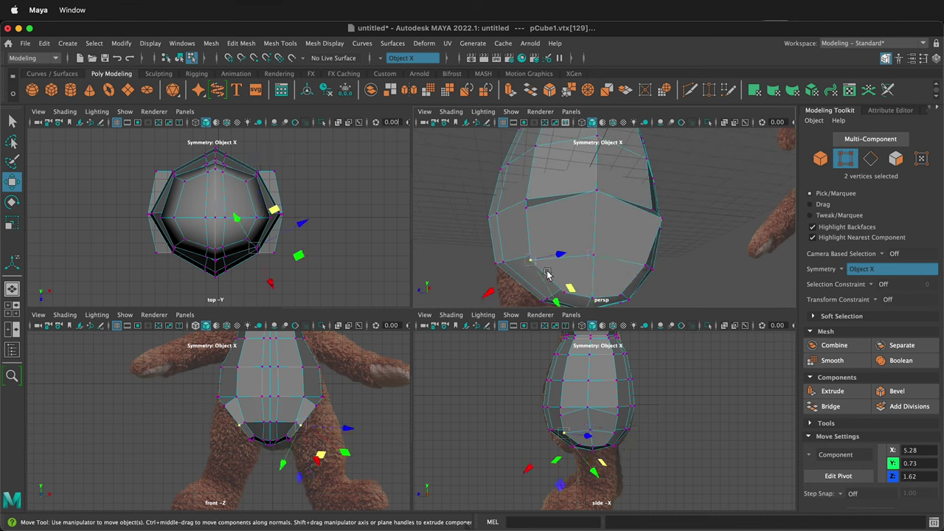
click(615, 256)
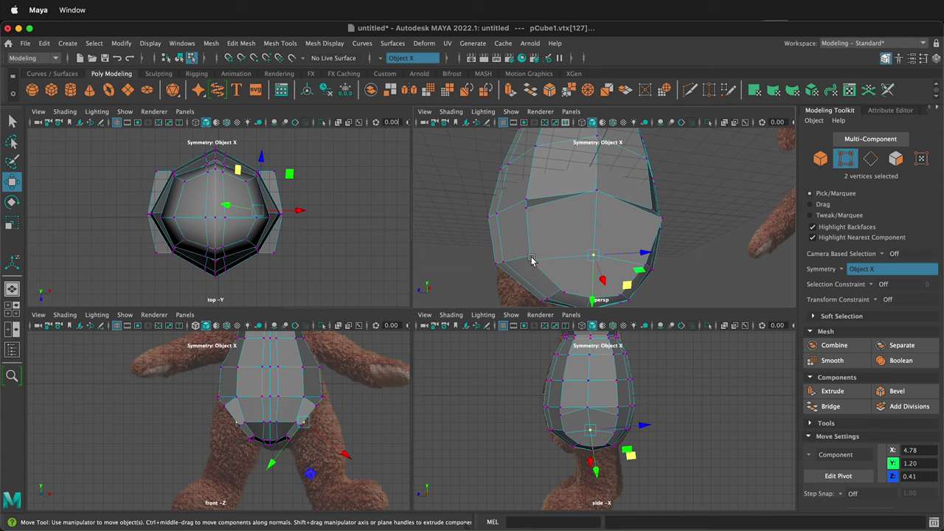
- Select the four hip faces on each side and narrow them front to back along the component Y axis
right_drag(577, 236, 573, 262)
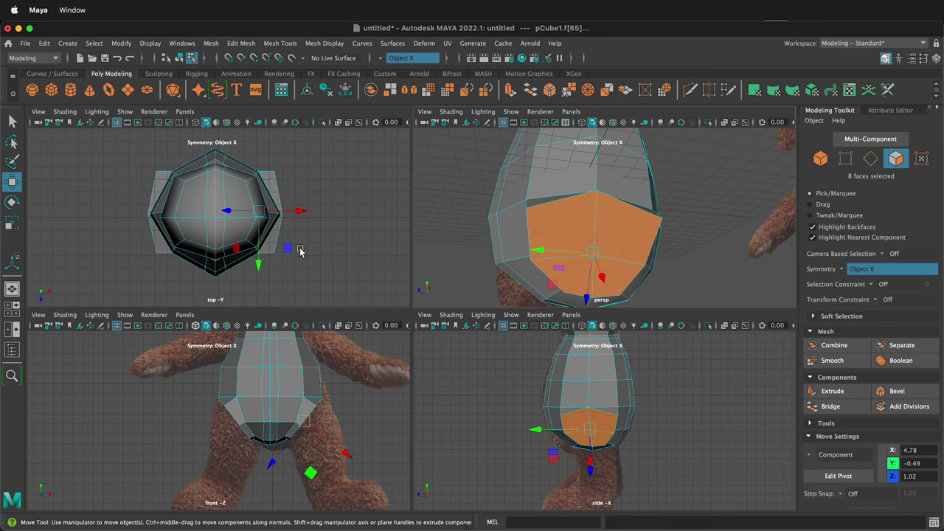
key(r)
drag(258, 254, 259, 242)
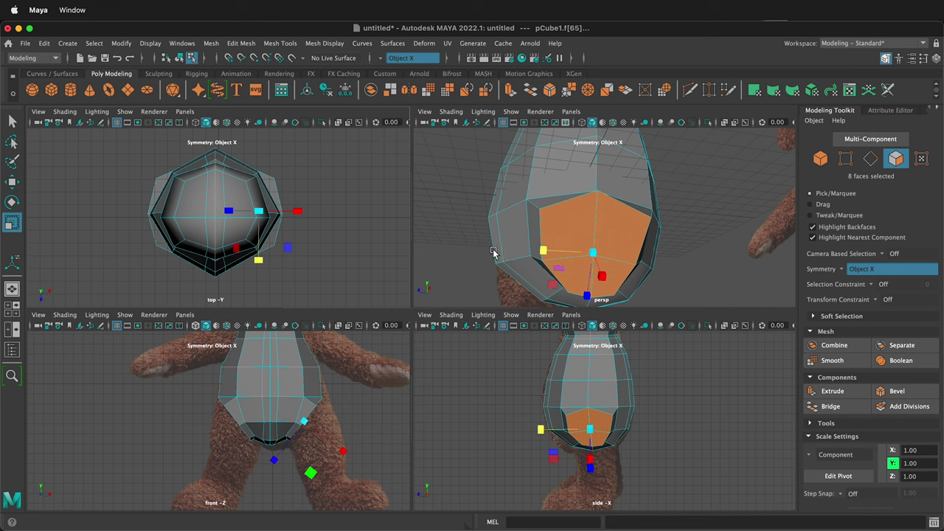
- Extrude the hip faces, move them down and outward along the thighs, and scale the ends up slightly
key(ctrl+e)
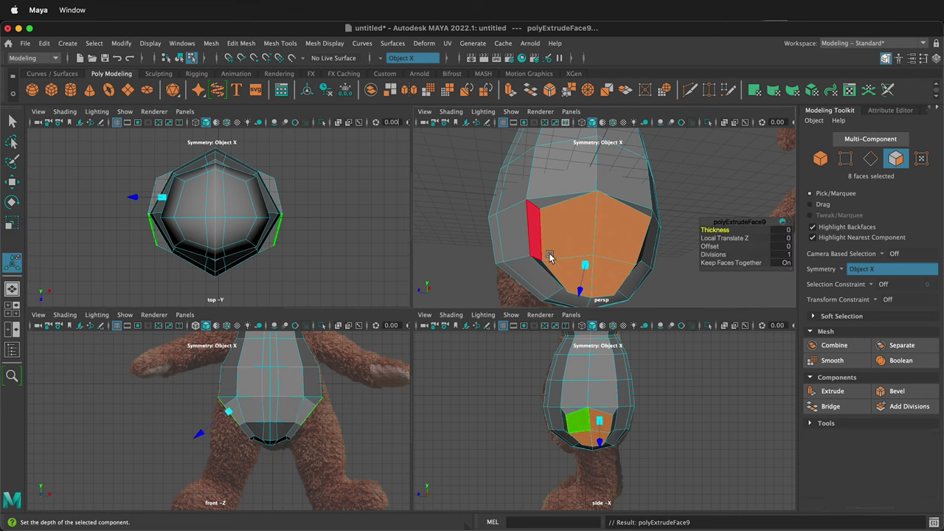
key(w)
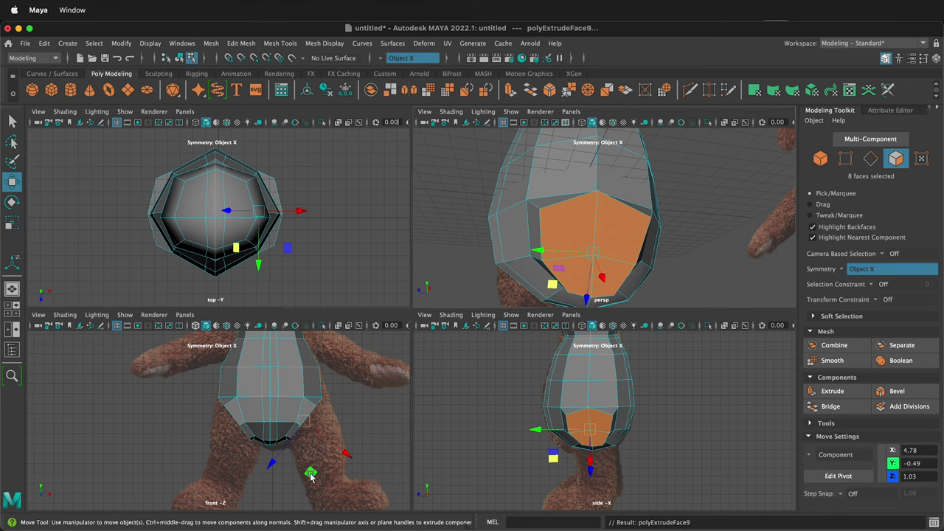
drag(311, 476, 322, 493)
key(r)
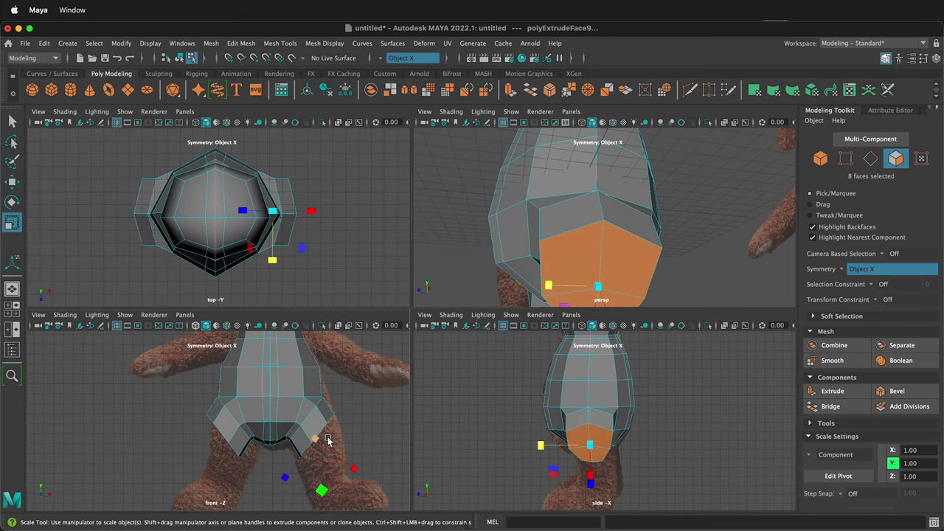
drag(318, 439, 317, 439)
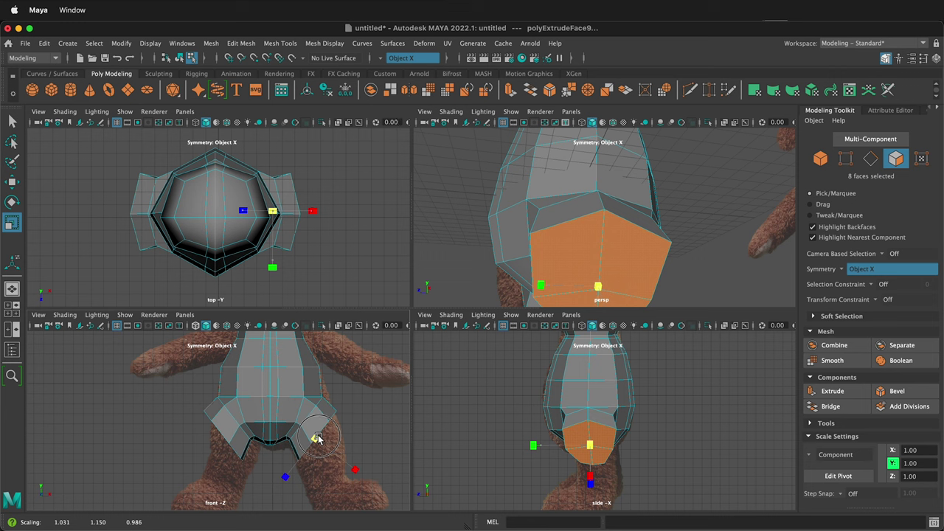
- Rotate the leg ends to face further downward and narrow them slightly along the component Z axis
key(e)
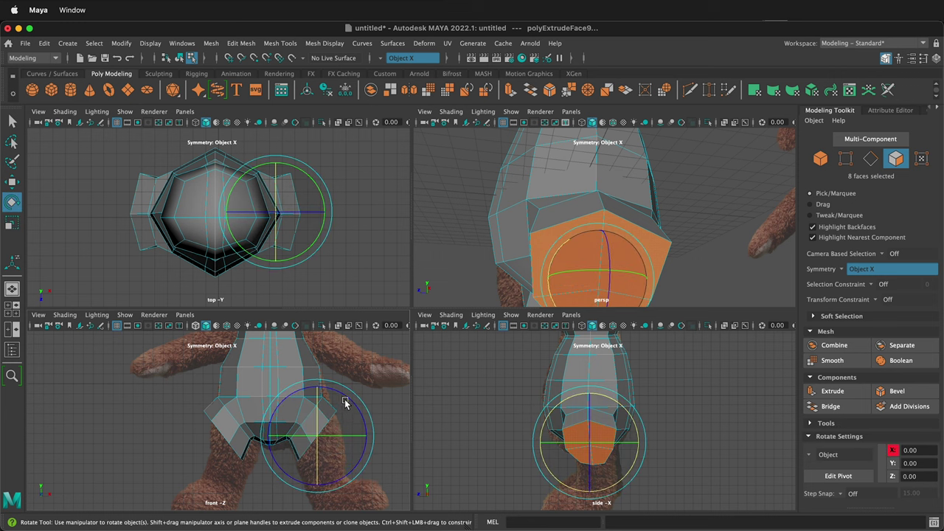
drag(351, 395, 354, 399)
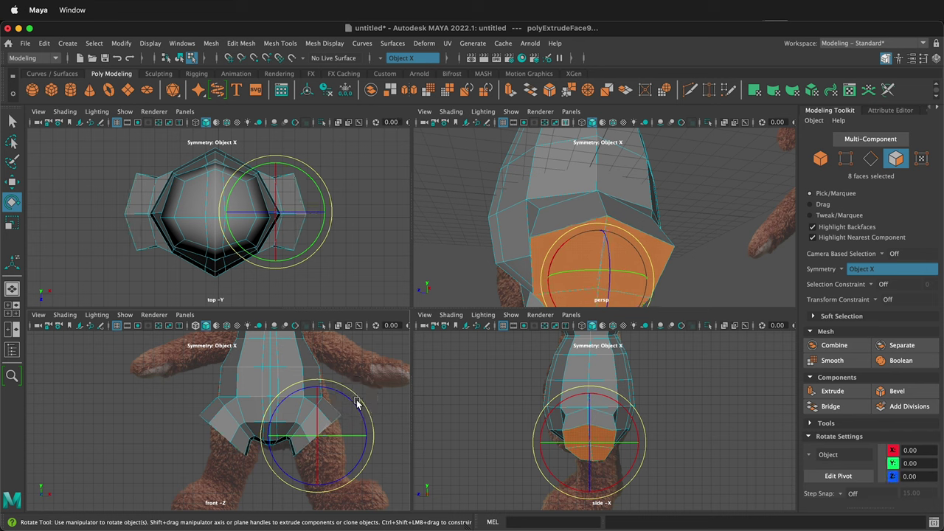
key(r)
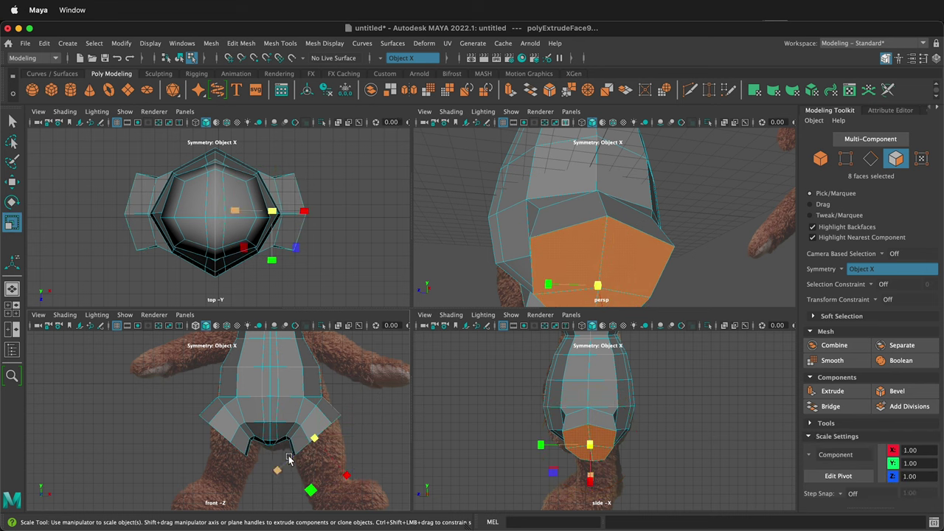
drag(288, 459, 294, 457)
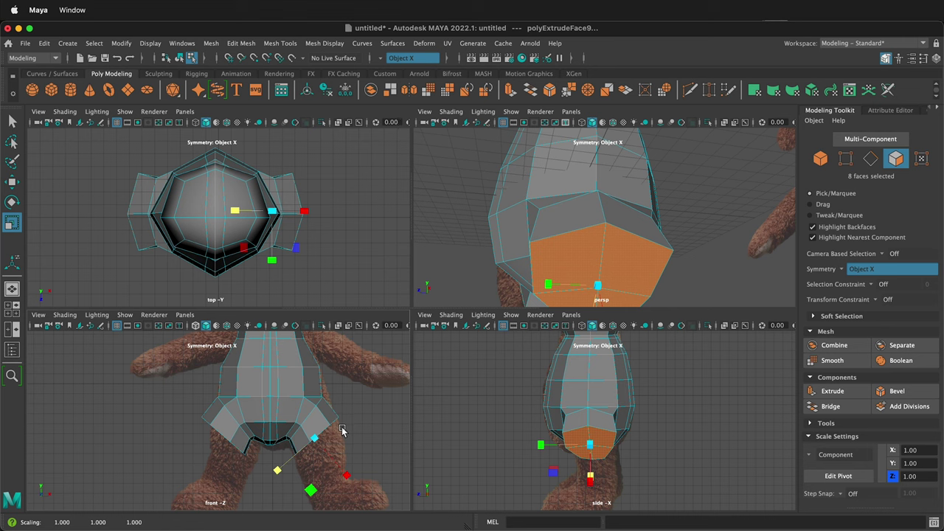
- Extrude the leg ends down the thighs to about Y -7.25, angle them further downward, and narrow them along the component Z axis
key(ctrl+e)
key(w)
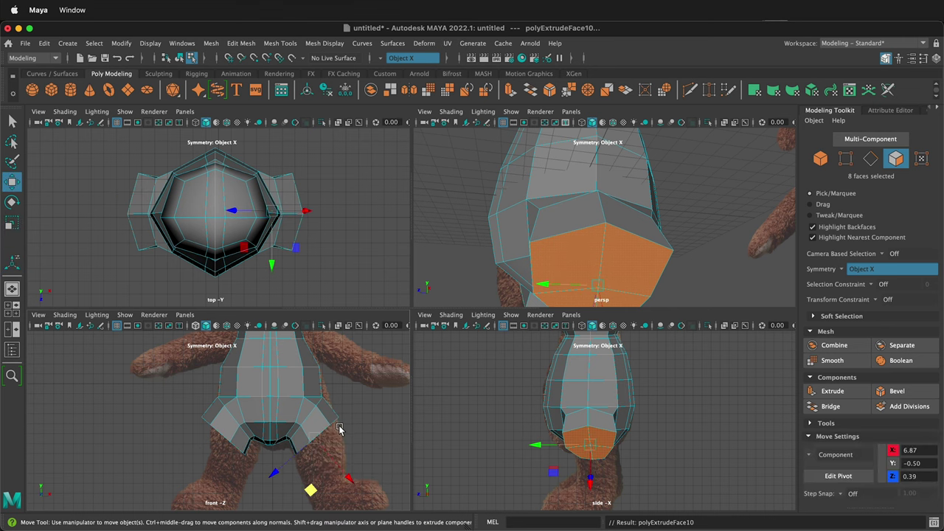
drag(311, 492, 315, 507)
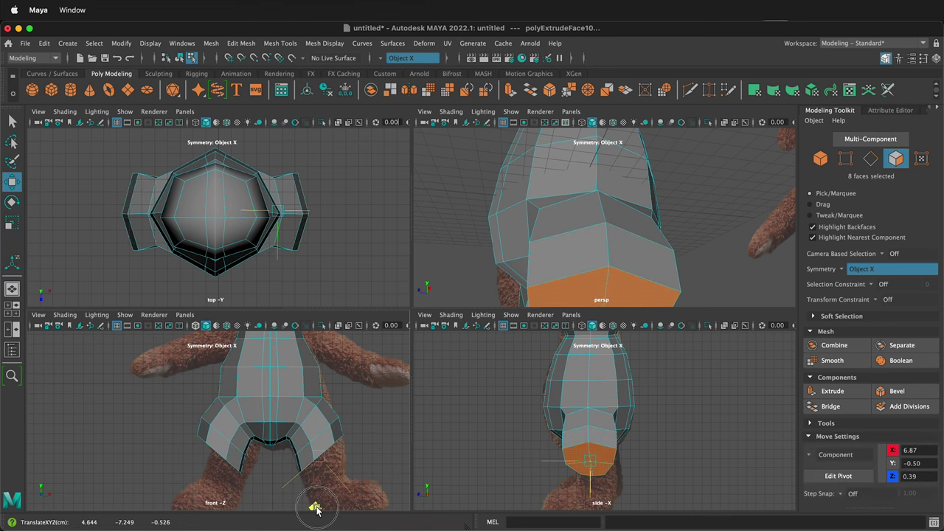
key(e)
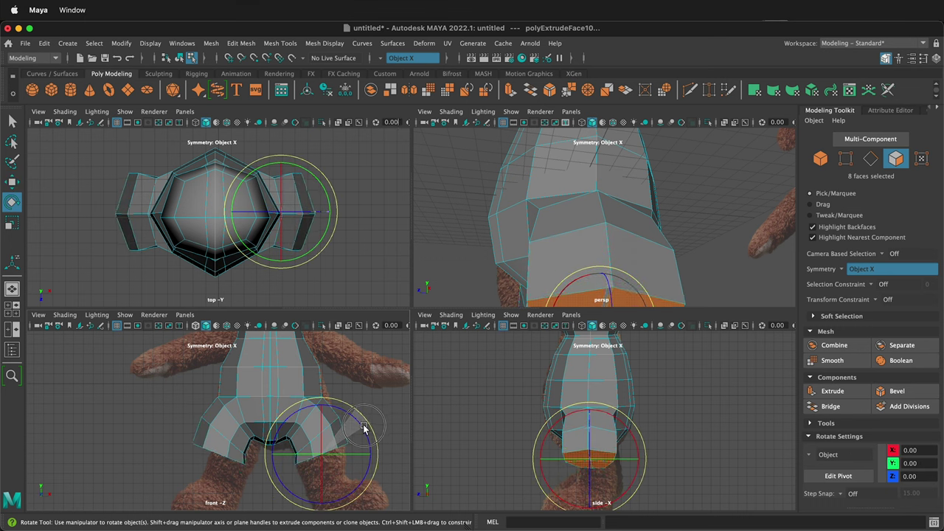
key(r)
drag(316, 455, 304, 464)
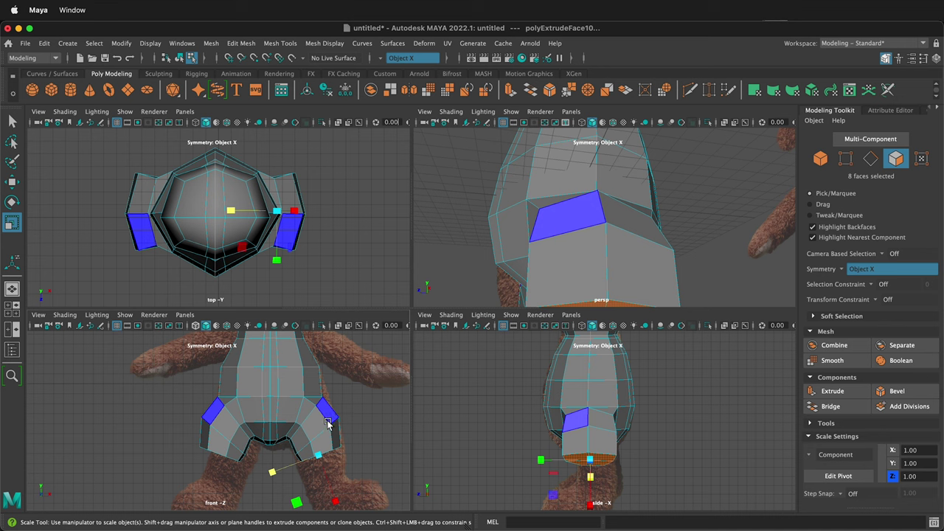
- Extrude the leg ends again to about X 4.81 and Y -7.64, and rotate them nearly horizontal
shift+right_drag(327, 428, 327, 463)
key(w)
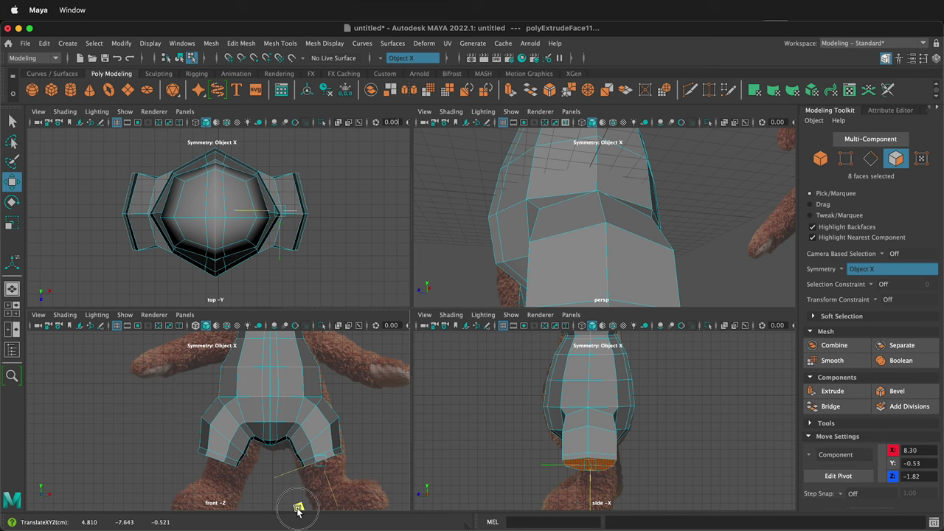
key(e)
drag(355, 447, 359, 427)
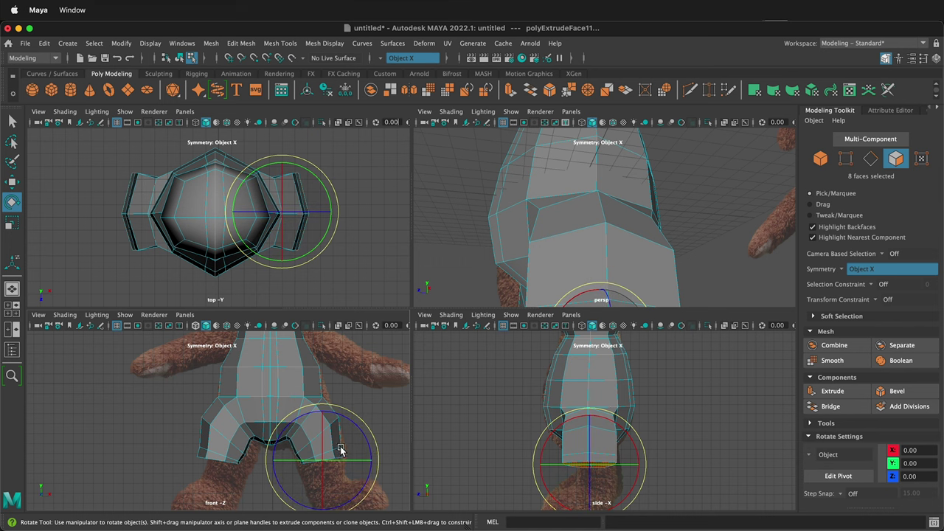
- Extrude another leg segment downward to about X 4.80 and Y -8.37
key(ctrl+e)
key(w)
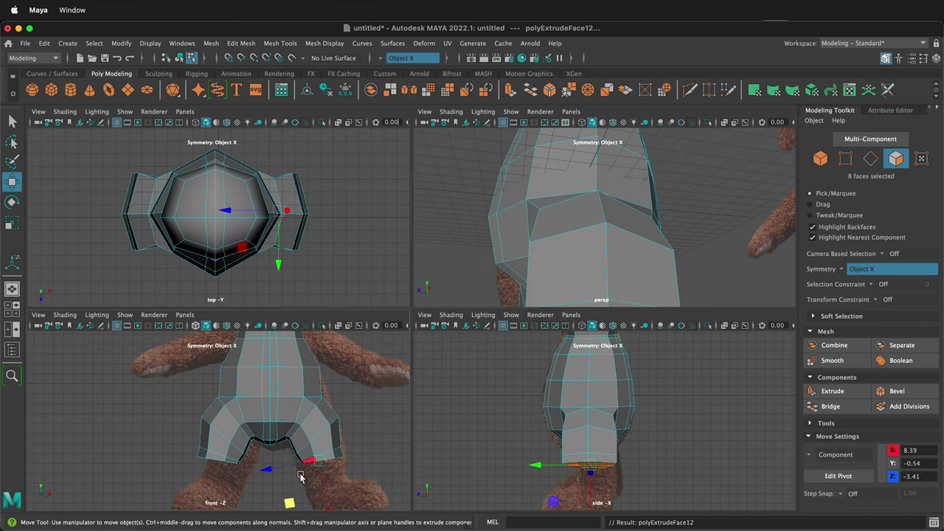
drag(292, 508, 291, 513)
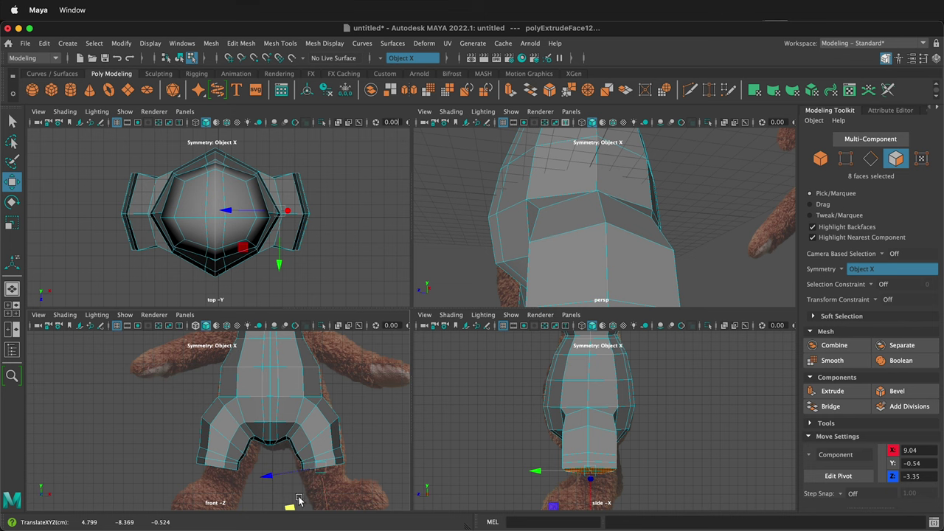
key(e)
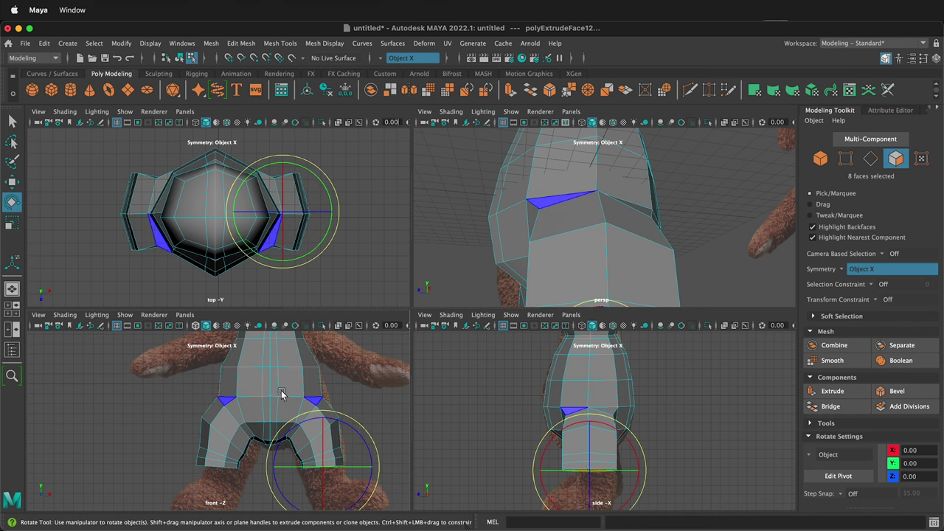
- Set the move axis orientation to World and move the front outer thigh vertices back to about Y -6.60 and Z 1.82
scroll(570, 233, down, 5)
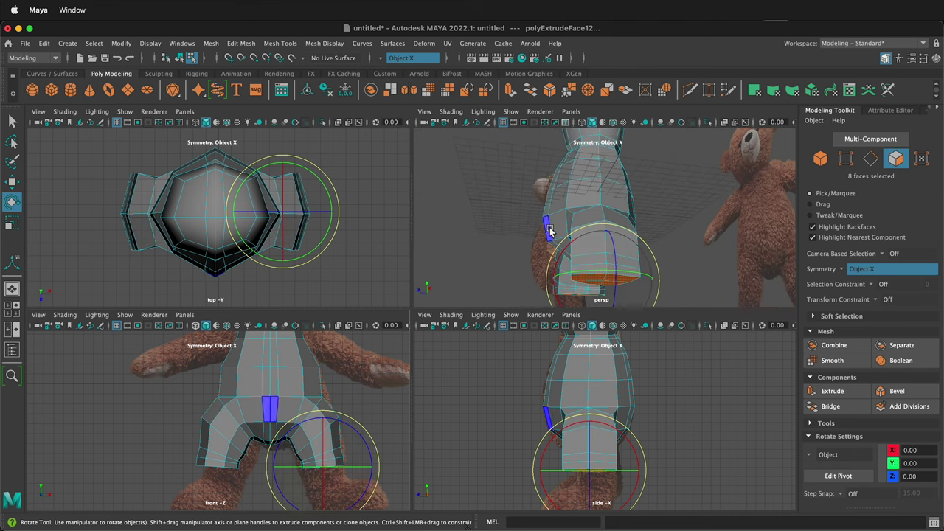
alt+drag(544, 245, 588, 252)
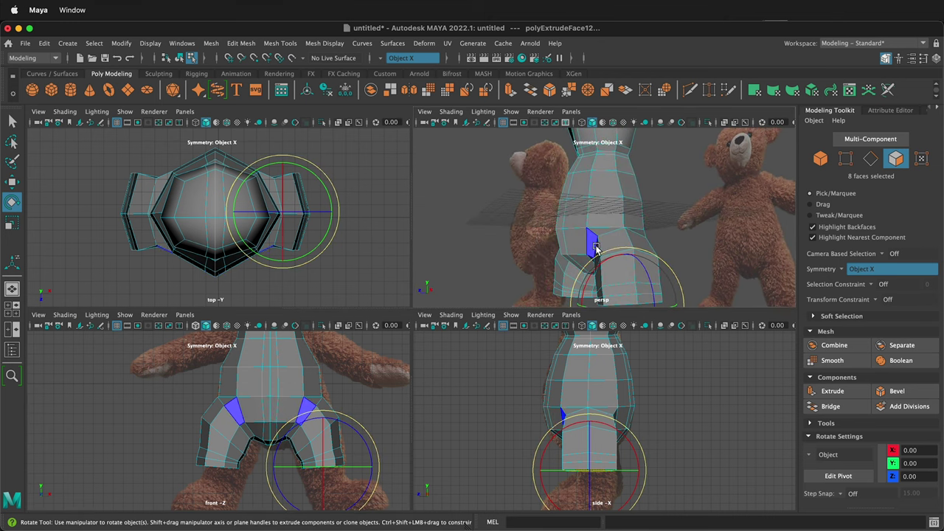
right_drag(610, 272, 600, 253)
click(601, 286)
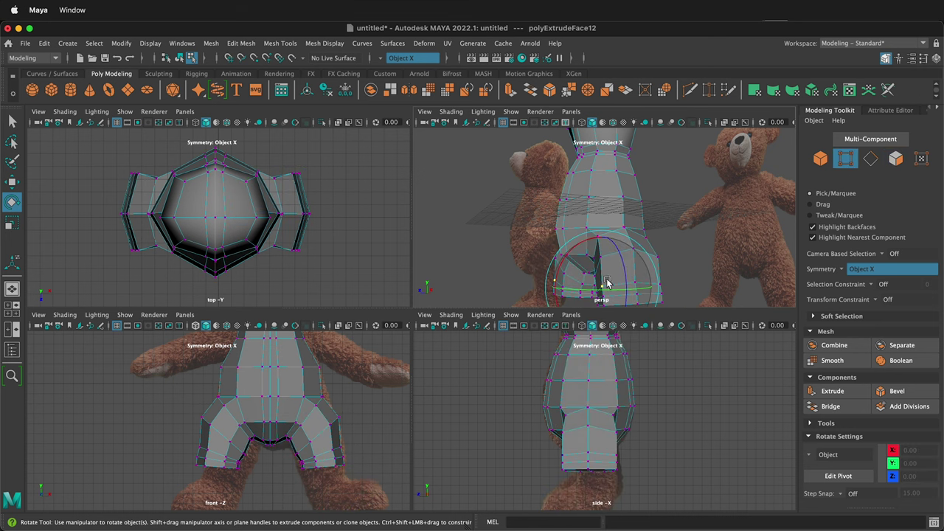
key(w)
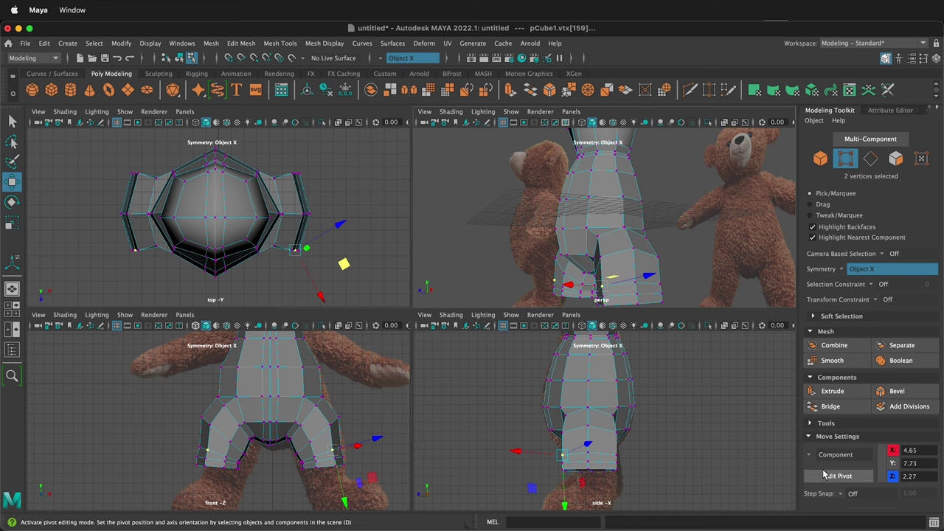
click(814, 456)
click(817, 469)
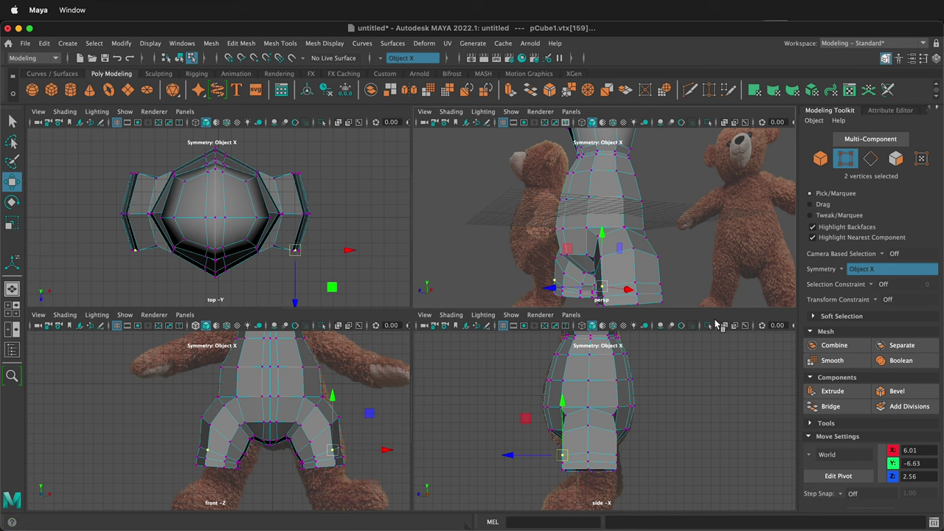
click(595, 254)
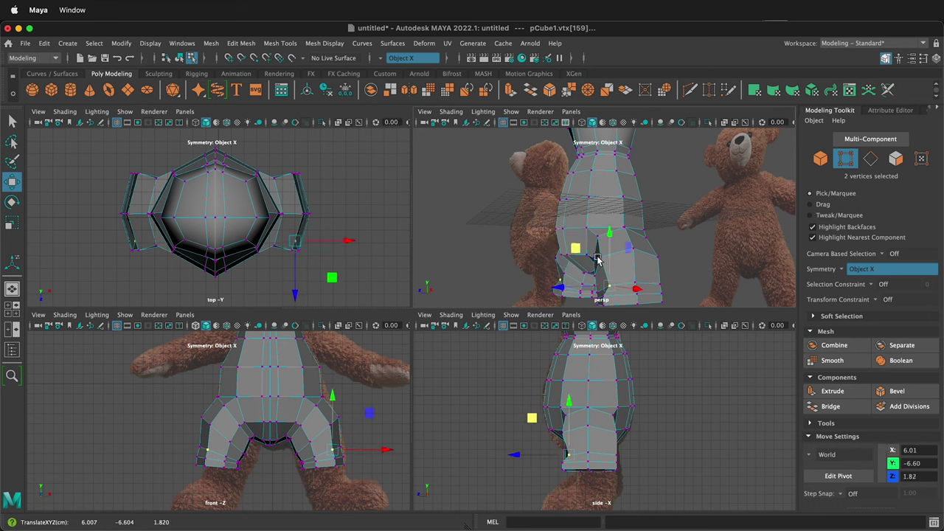
- Move the front outer leg vertices back, the upper thigh pair to about Z 1.99 and the lower pair to about Y -7.50, Z 1.41
drag(565, 219, 572, 219)
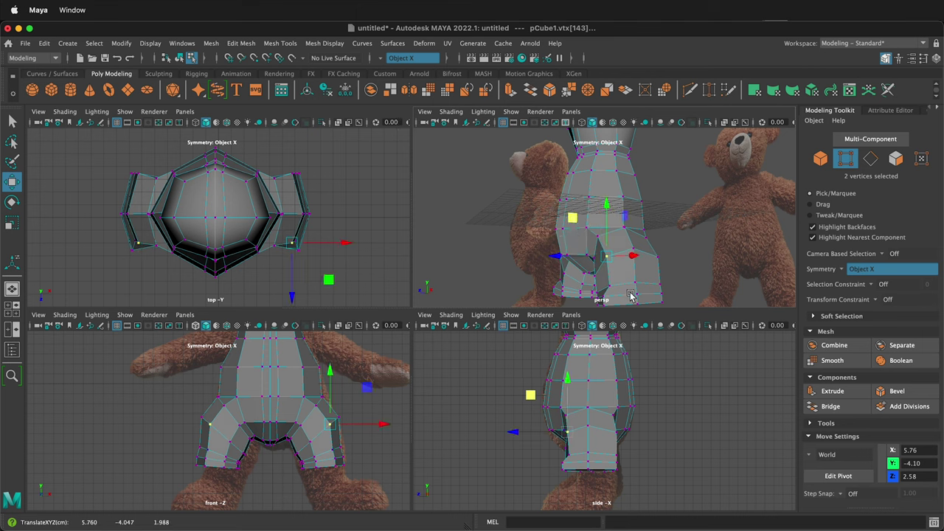
alt+drag(632, 273, 587, 293)
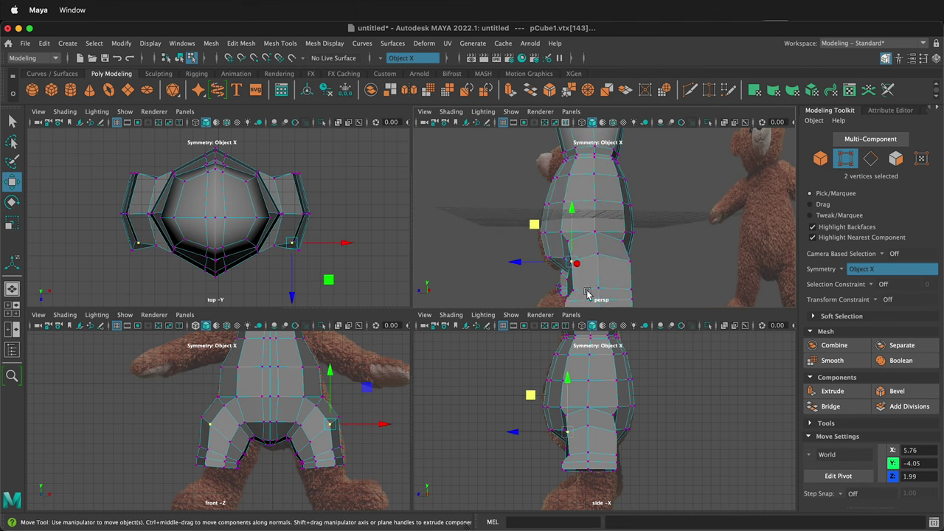
click(565, 302)
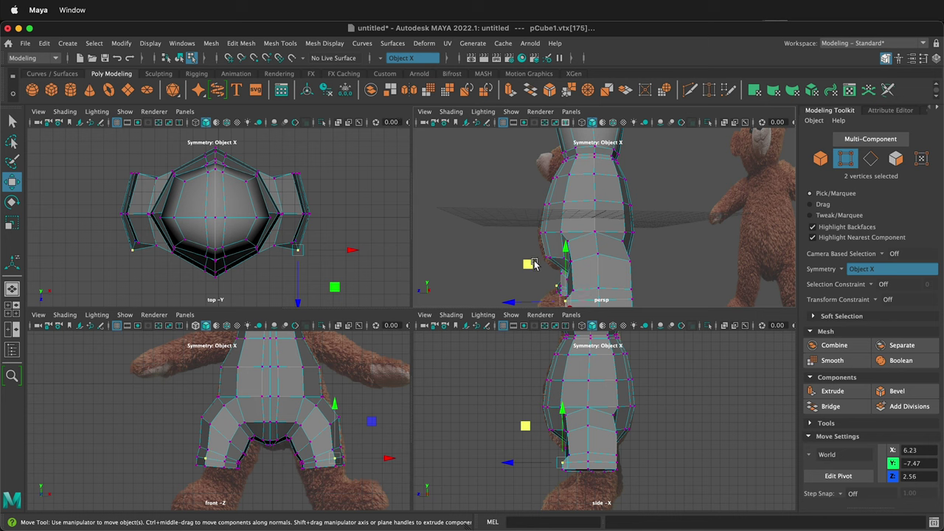
drag(534, 264, 561, 282)
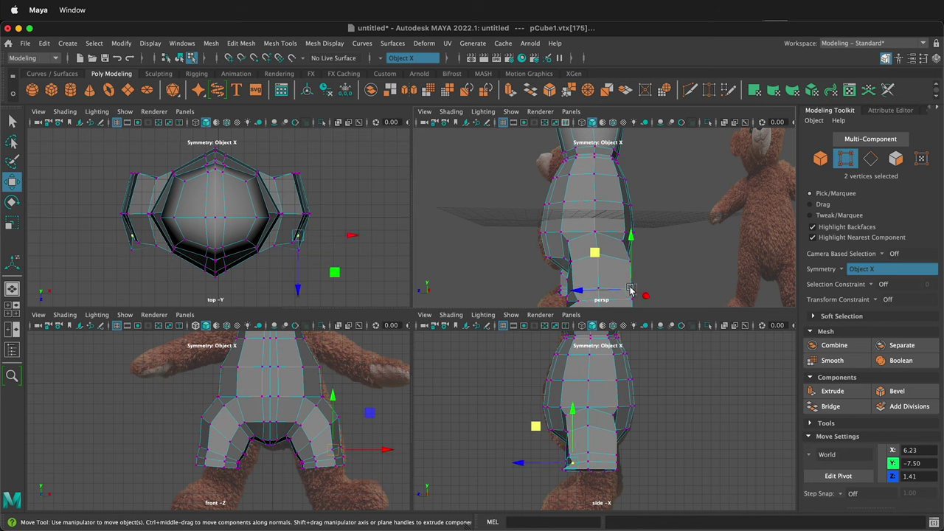
- Move the back outer thigh vertices forward to about Z -2.86 and -2.89, and pull in the front and back corners of the leg-end rims
click(625, 289)
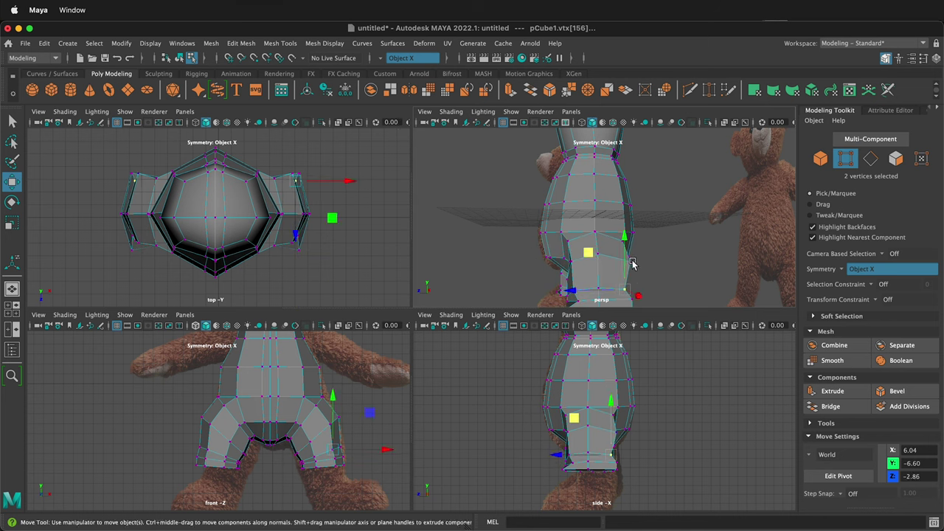
click(588, 225)
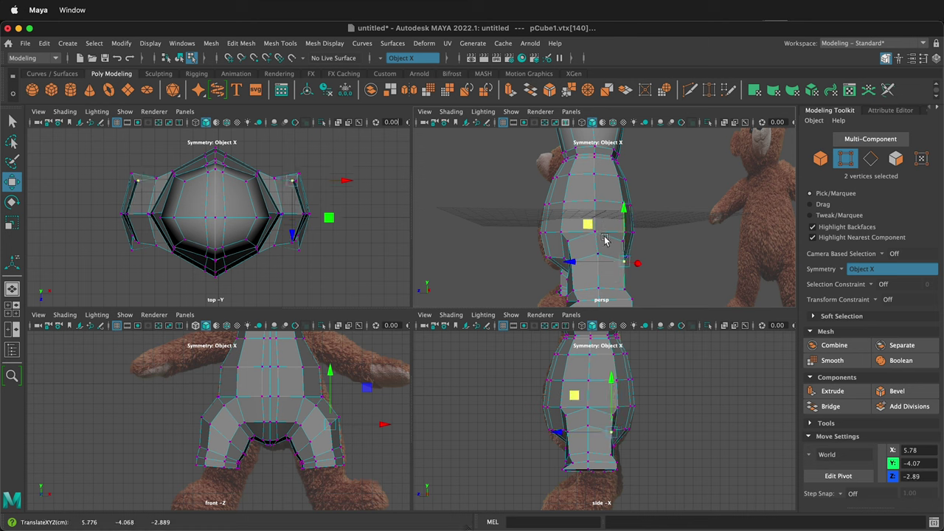
alt+drag(603, 246, 578, 263)
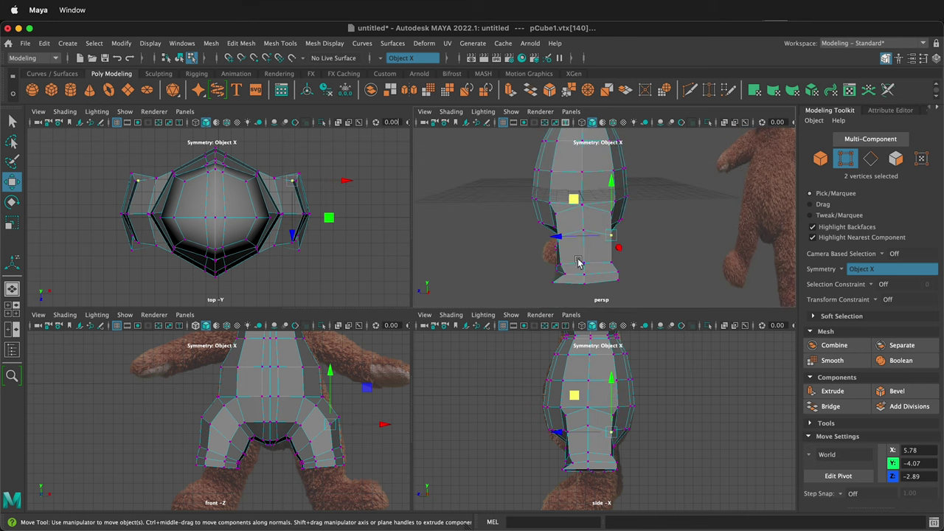
click(549, 286)
drag(518, 251, 534, 252)
click(619, 281)
drag(595, 243, 629, 271)
- Move the back outer leg vertices further forward, placing the upper thigh pair at about Y -4.05 and Z -2.23
click(620, 275)
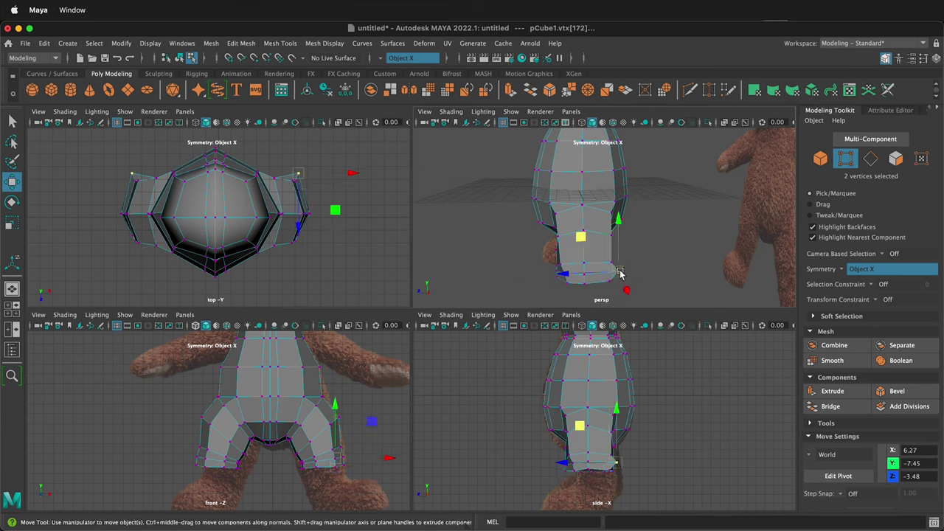
drag(582, 249, 568, 202)
click(610, 265)
click(610, 234)
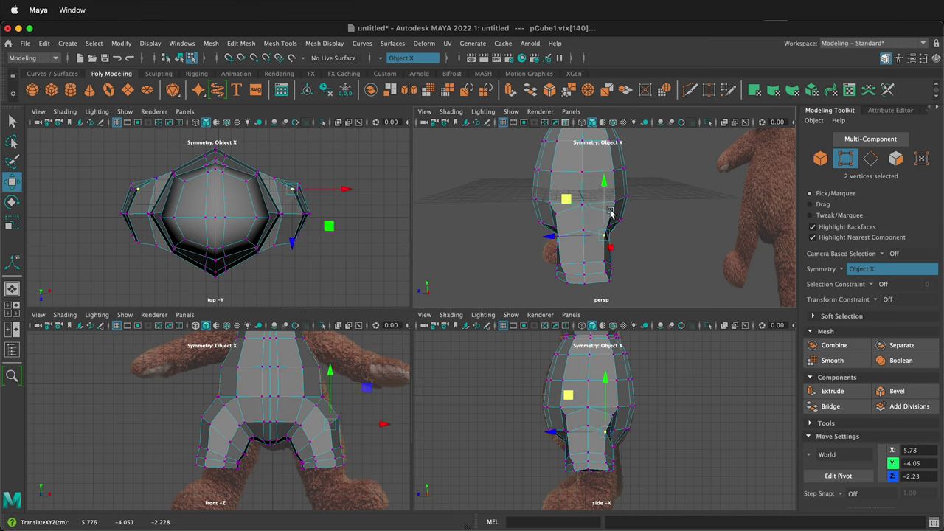
- Round the inner sides of the legs by adjusting their back and front vertices, with the front inner thigh pair at about Y -4.30 and Z 2.25
alt+drag(655, 248, 630, 246)
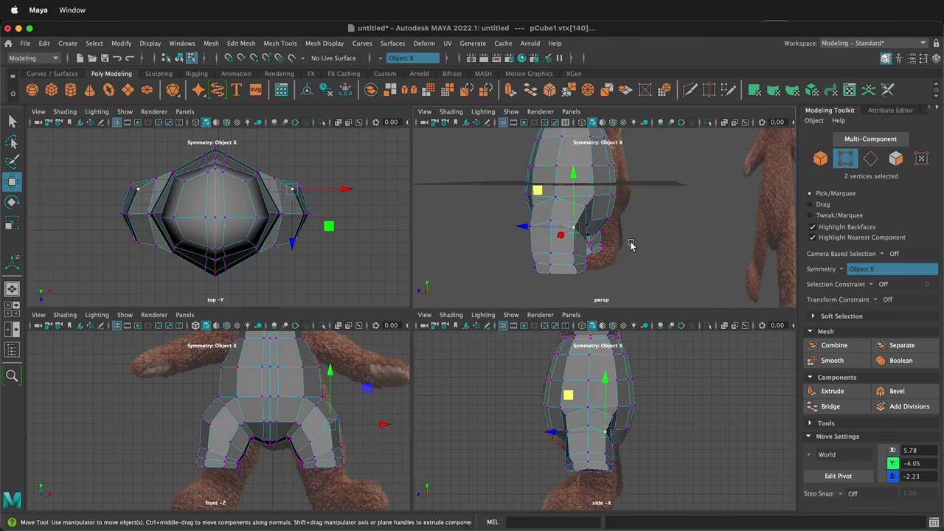
click(593, 210)
drag(555, 194, 614, 244)
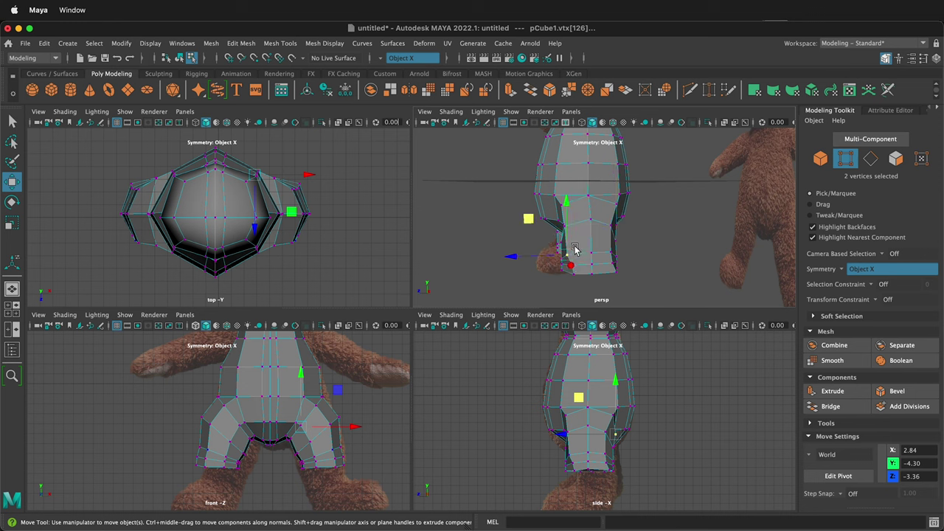
drag(528, 219, 683, 236)
click(565, 225)
click(579, 253)
click(570, 249)
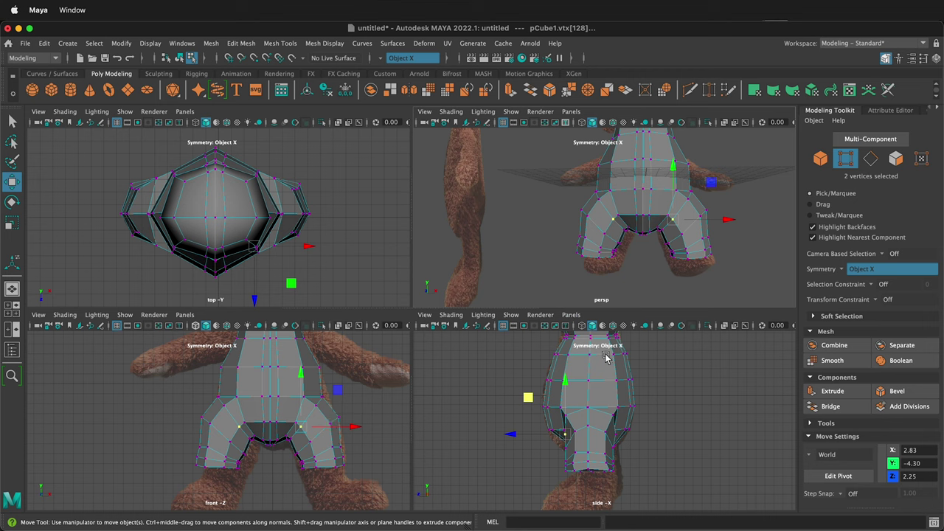
- Select the end faces of both legs and extrude them downward to about X 5.14 and Y -9.21
alt+drag(656, 247, 656, 213)
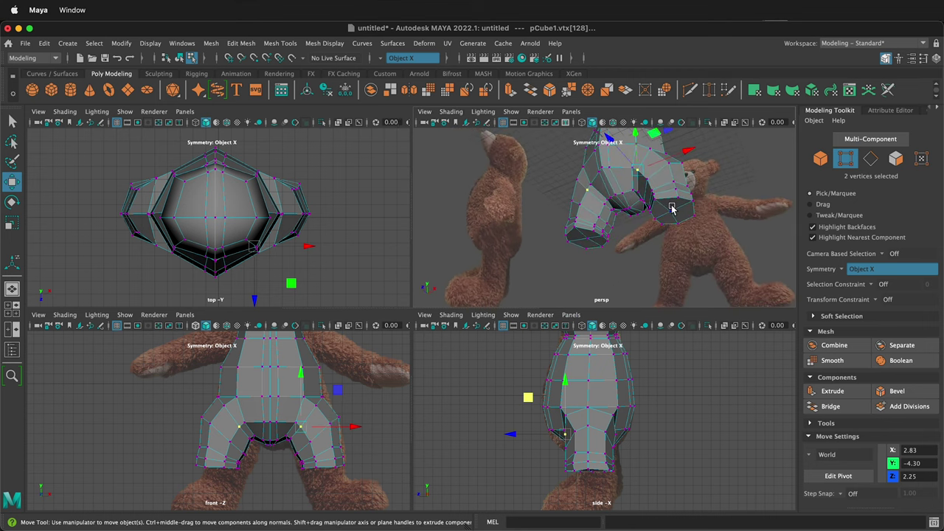
right_click(672, 210)
right_drag(672, 225, 671, 234)
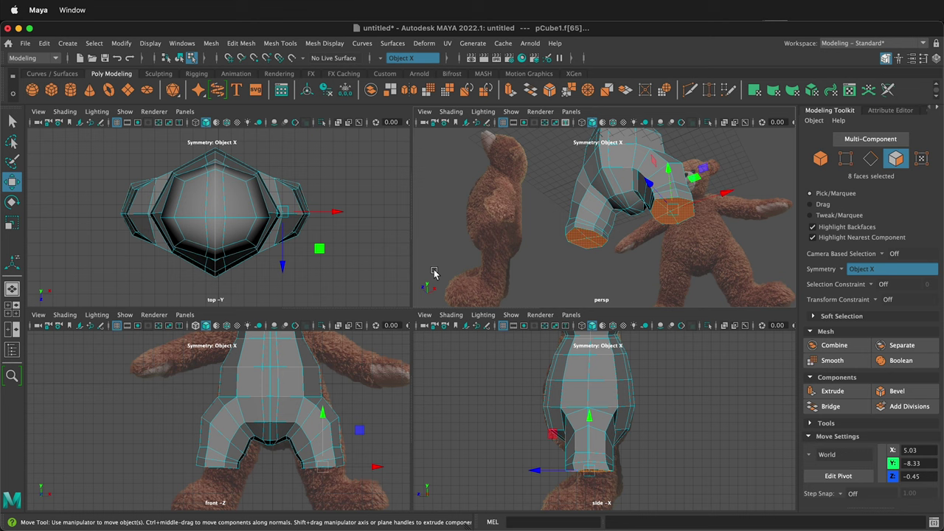
key(ctrl+e)
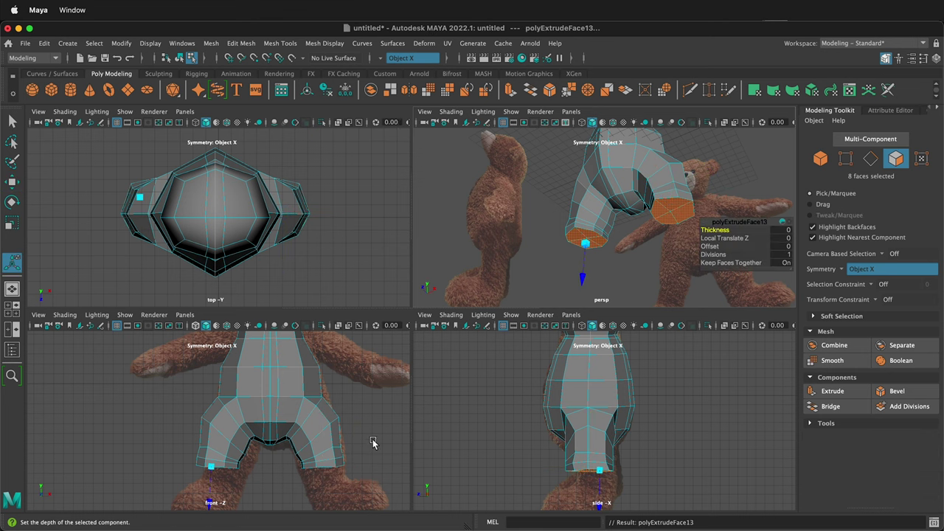
key(w)
drag(358, 432, 360, 440)
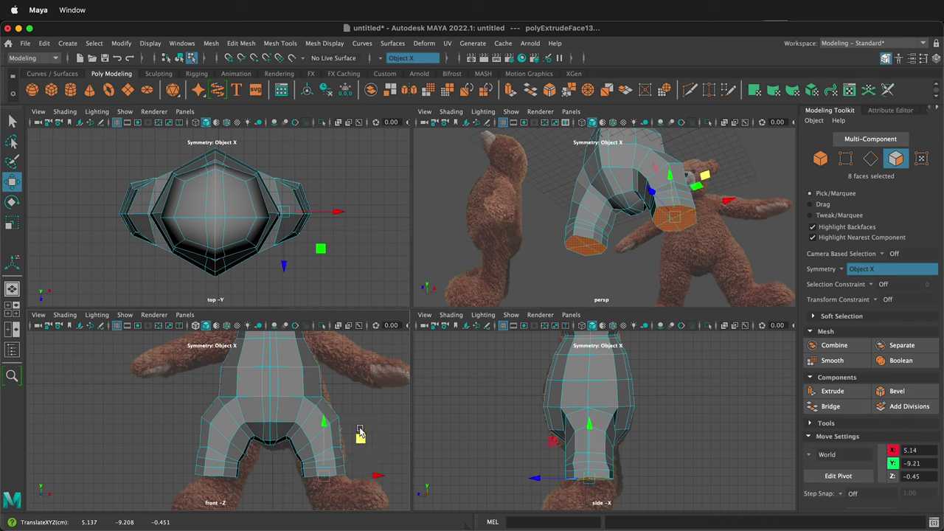
- Extrude the leg ends again to about X 5.25 and Y -10.31, and widen them slightly along the component X axis
key(ctrl+e)
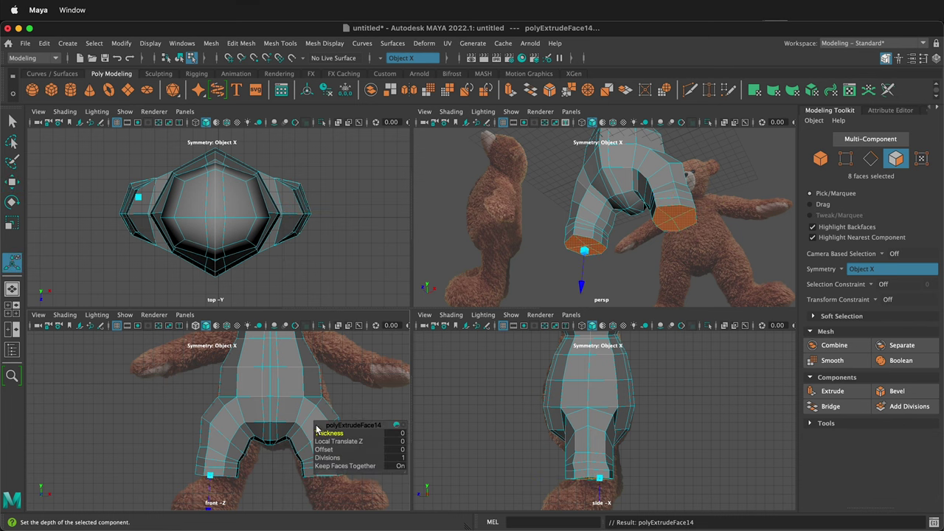
key(w)
mouse_move(360, 441)
mouse_down()
mouse_move(362, 455)
mouse_move(350, 450)
mouse_up()
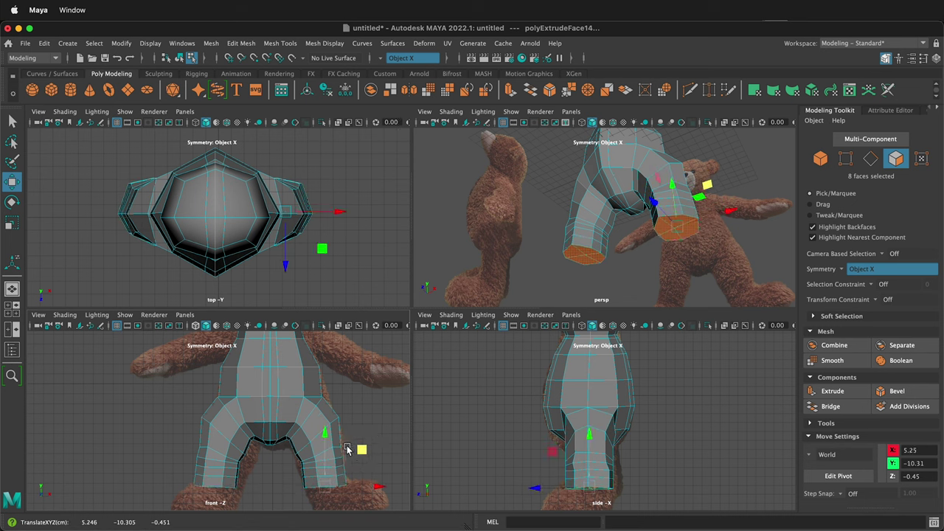
key(r)
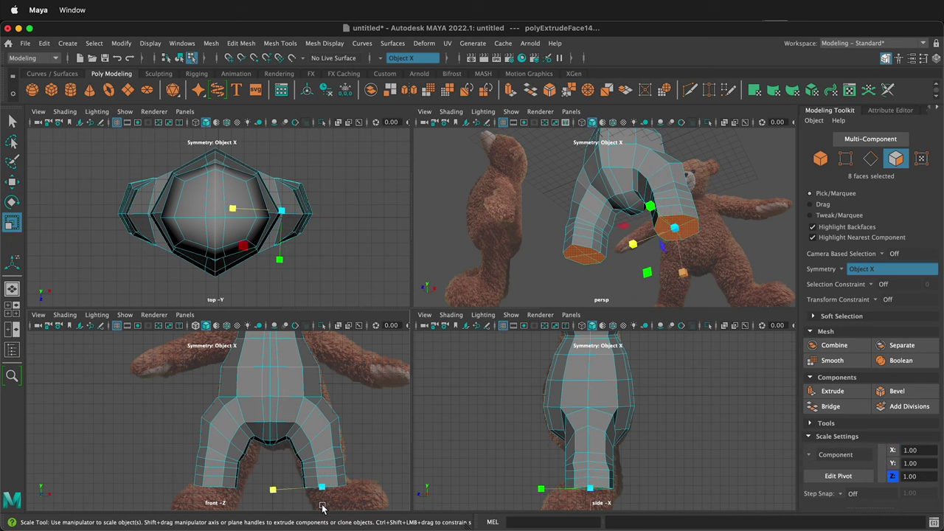
click(681, 263)
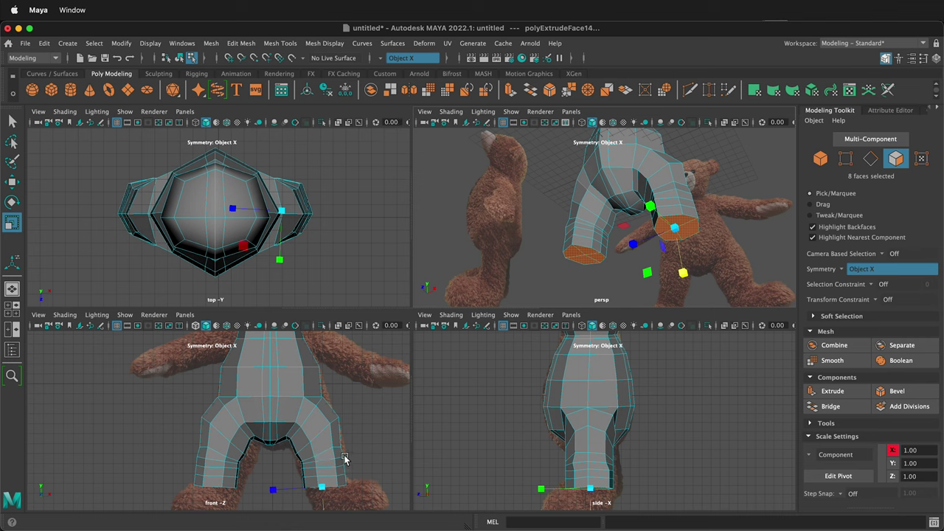
alt+middle_drag(343, 461, 337, 402)
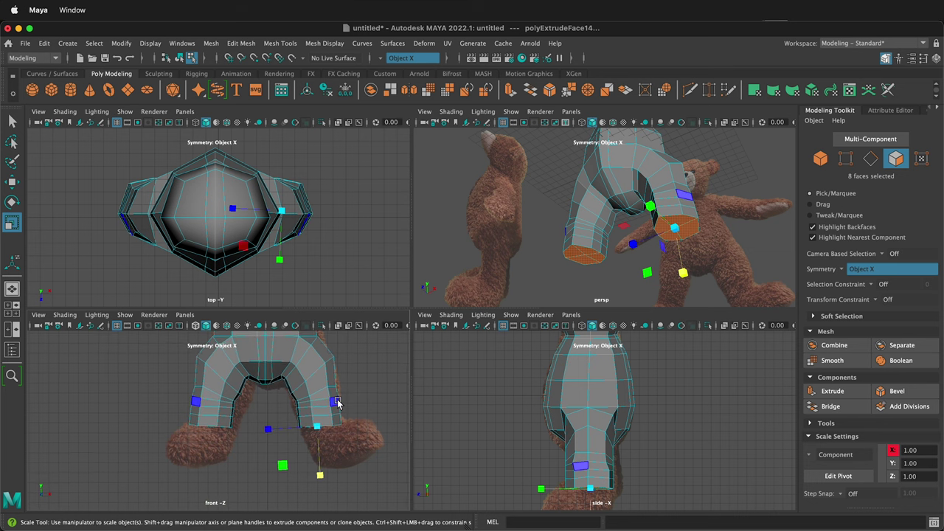
- Extrude the leg ends straight down to about Y -12.23 and scale them up slightly in all directions
key(ctrl+e)
key(w)
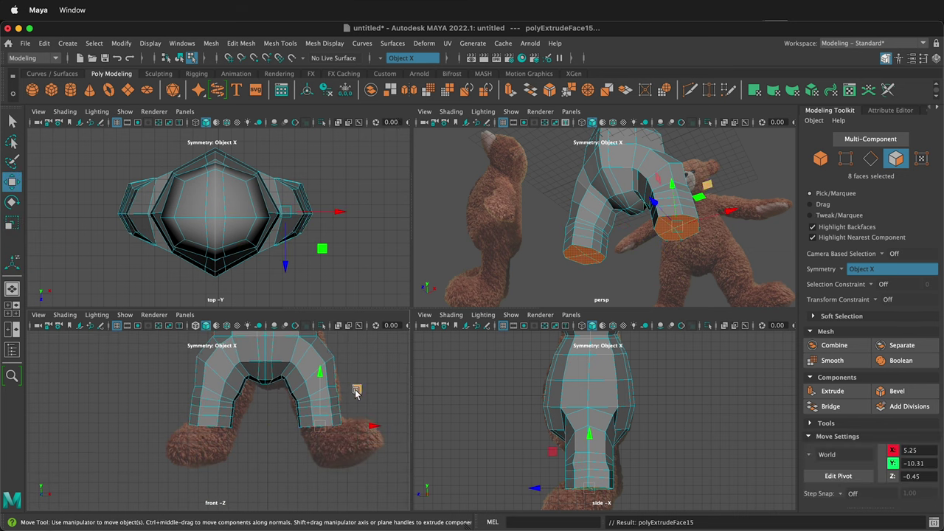
drag(320, 393, 321, 412)
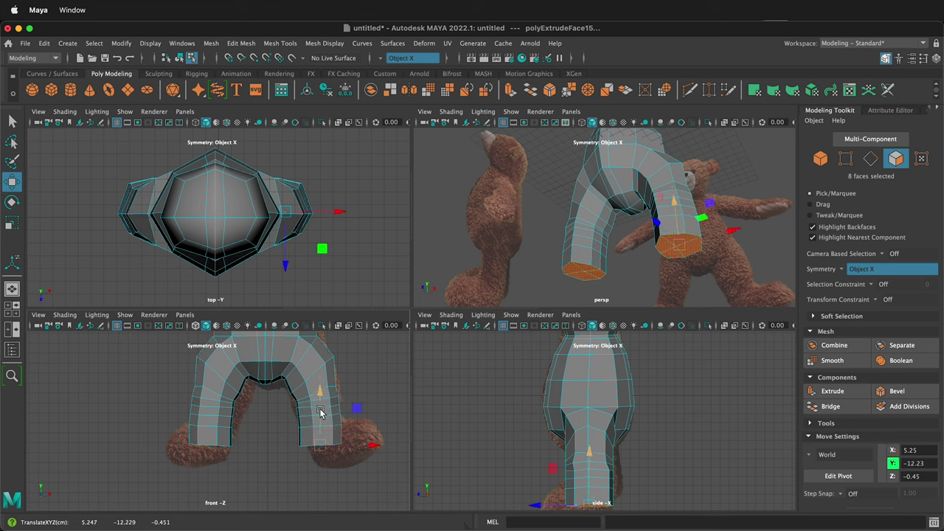
key(r)
drag(320, 447, 322, 448)
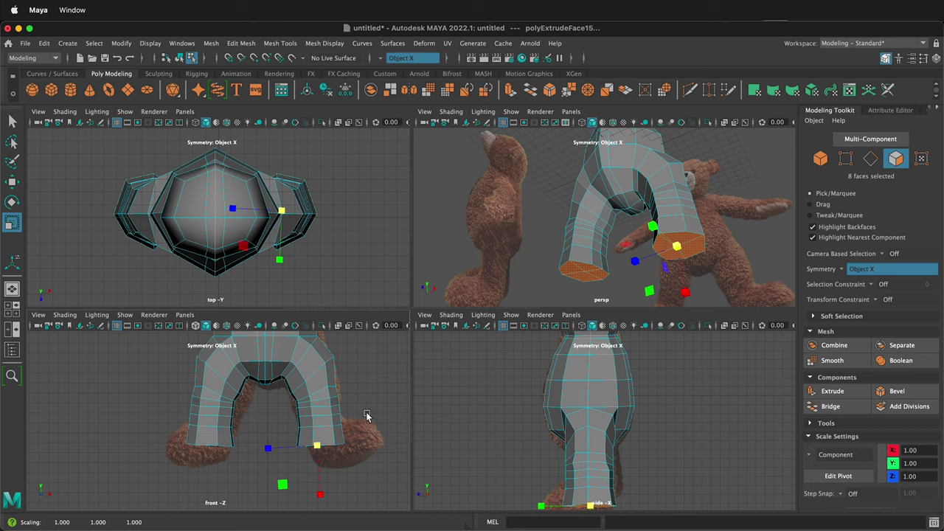
- Extrude a final leg segment down to about Y -14.04 and scale its end faces up slightly
key(ctrl+e)
key(w)
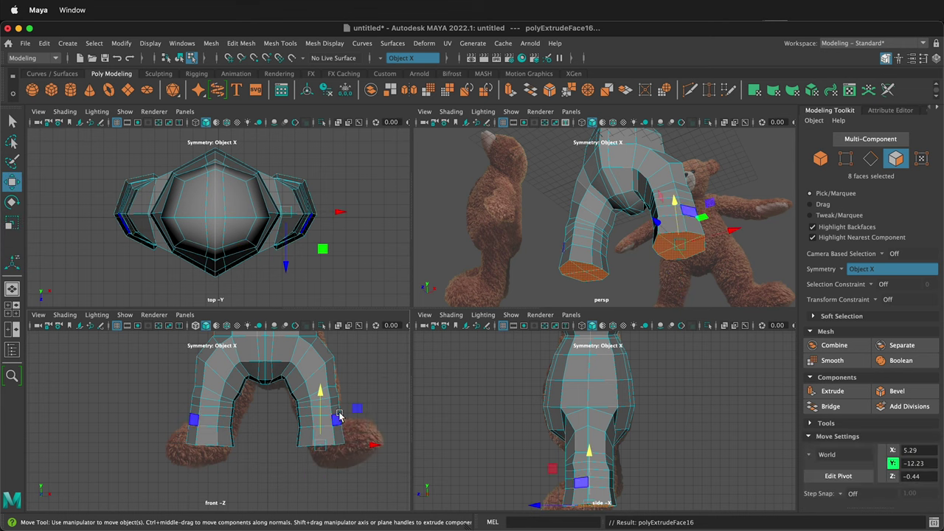
drag(320, 411, 318, 429)
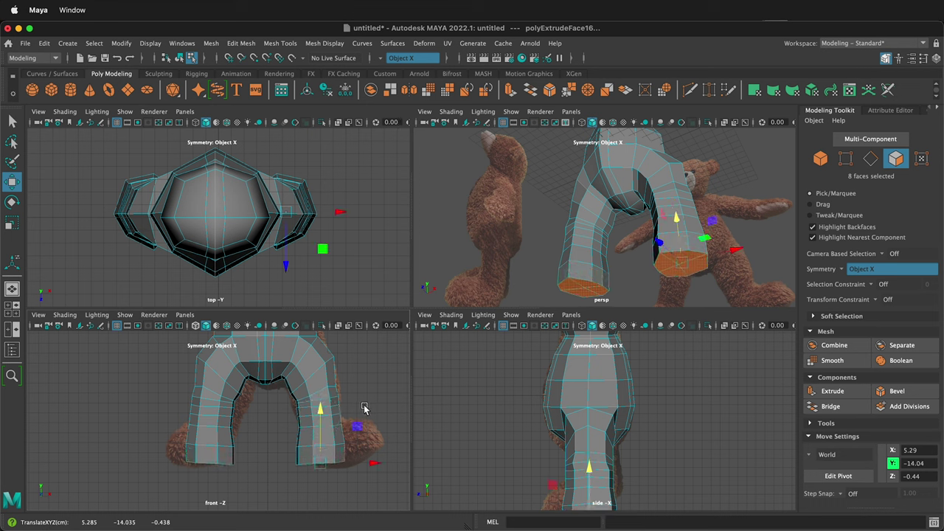
key(r)
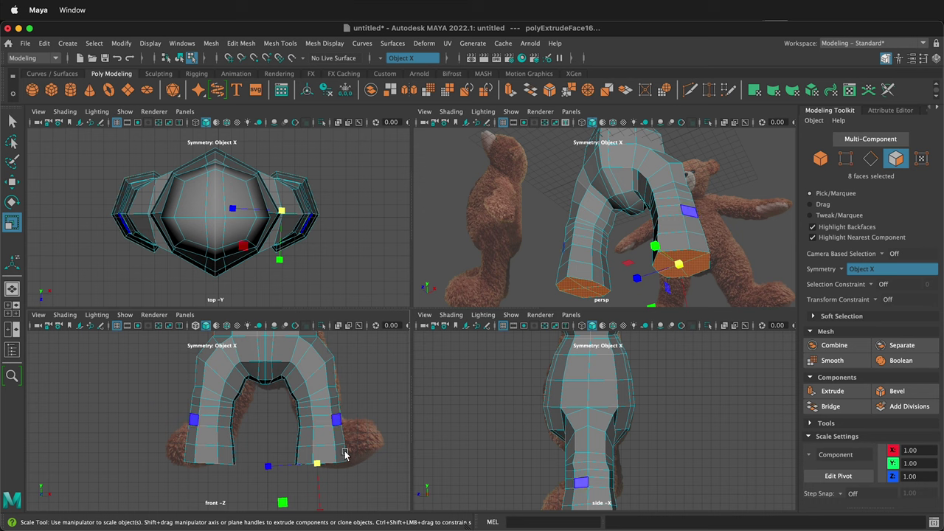
alt+drag(682, 235, 700, 250)
click(706, 277)
click(704, 276)
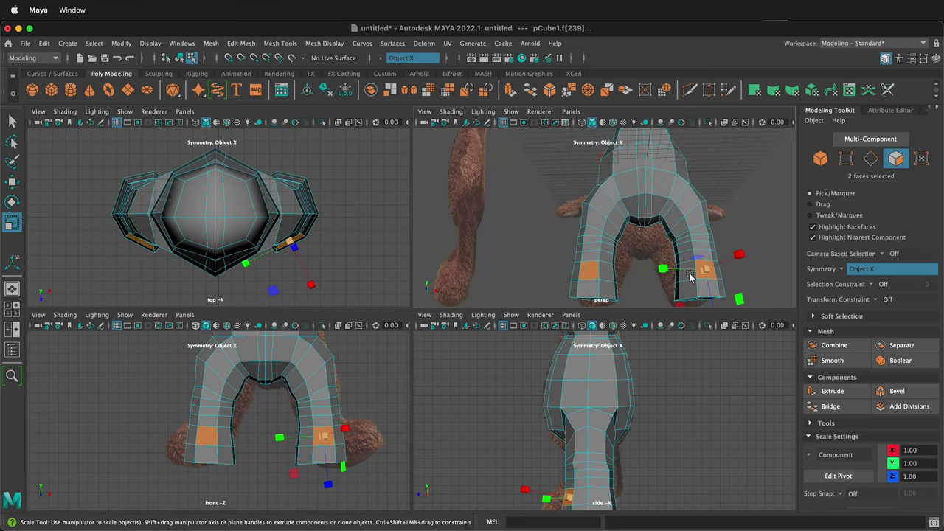
click(687, 279)
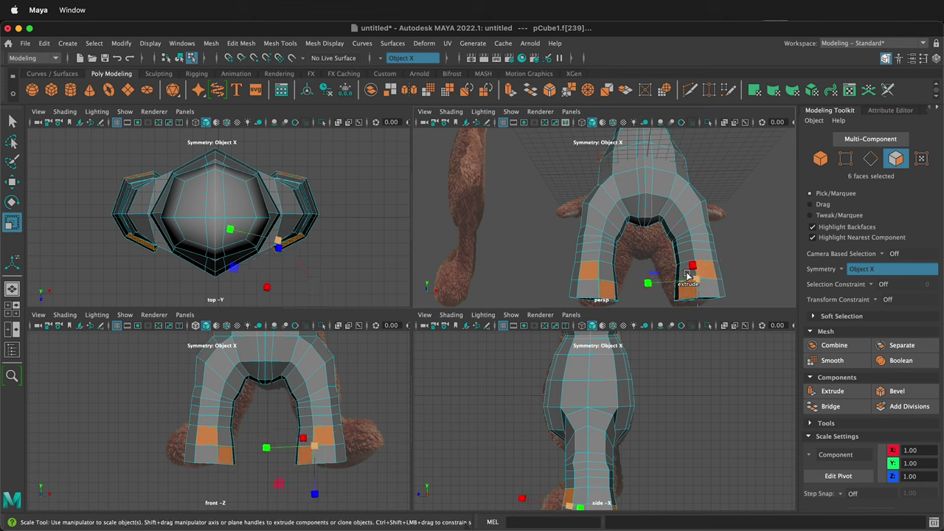
- Select the front faces of the lowest two segments on both legs, eight faces in total
key(w)
alt+drag(687, 275, 583, 270)
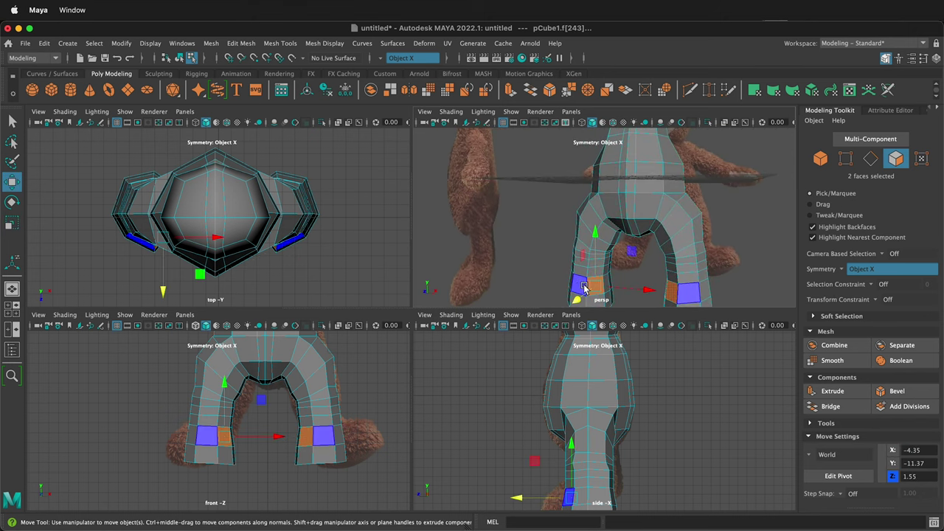
click(642, 266)
click(595, 288)
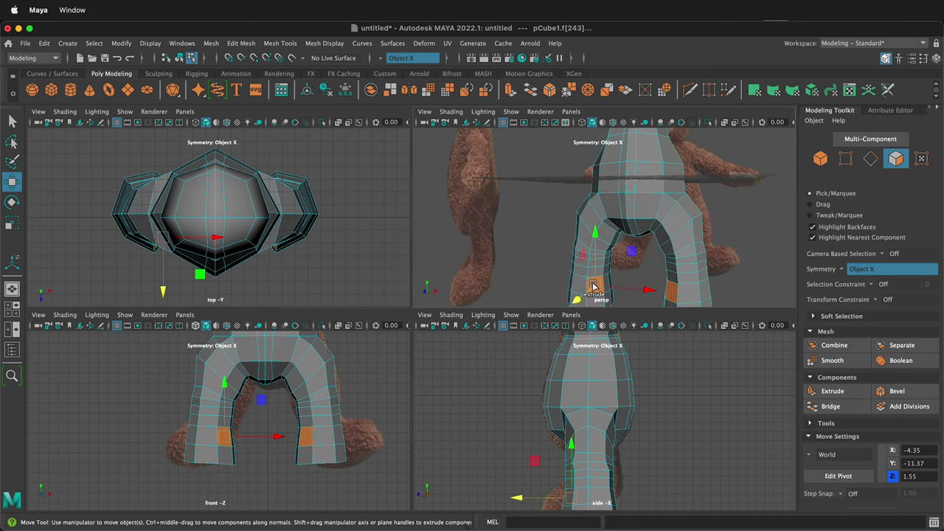
shift+click(581, 288)
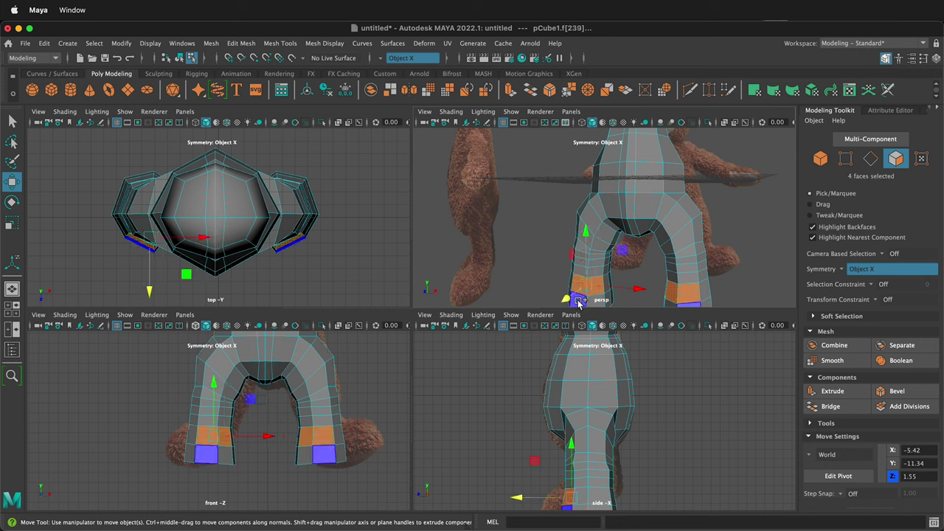
shift+click(581, 301)
shift+click(596, 301)
shift+click(599, 263)
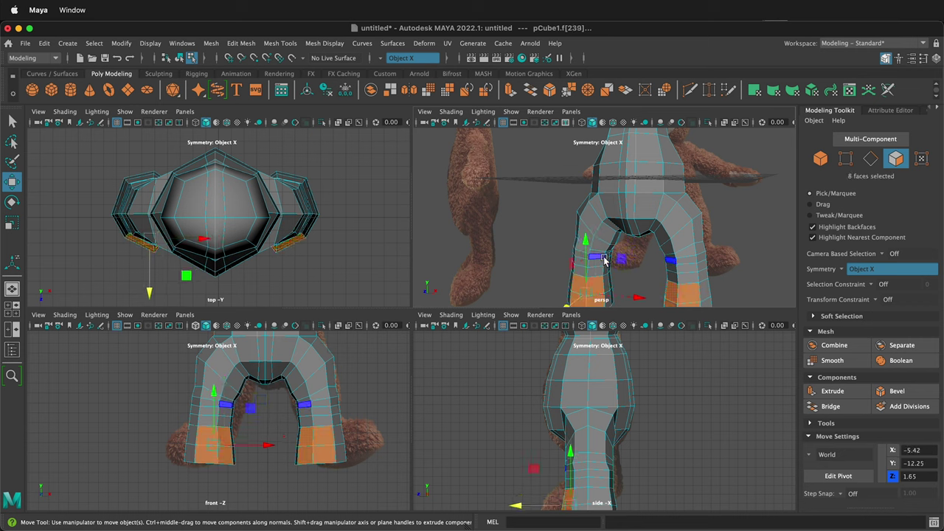
- Extrude the selected leg faces forward along Z to start the feet and scale them flat along the world Z axis
key(ctrl+e)
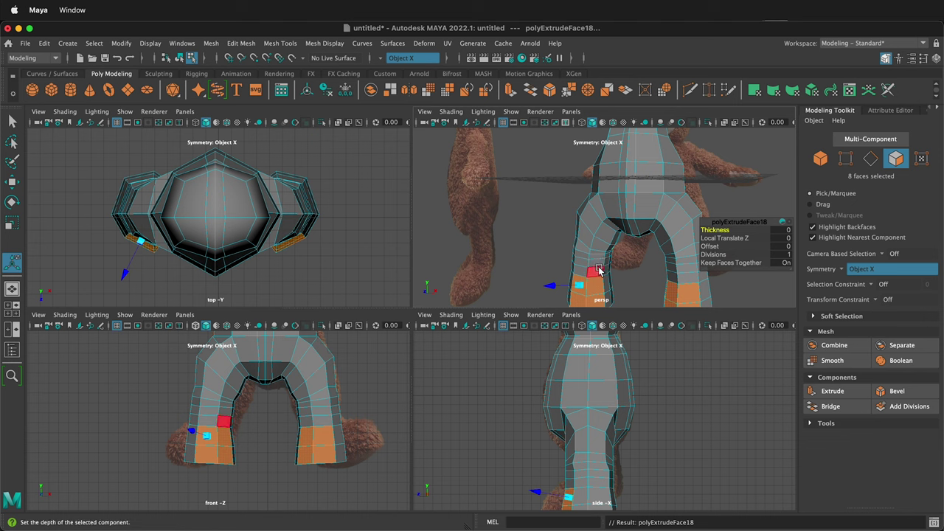
key(w)
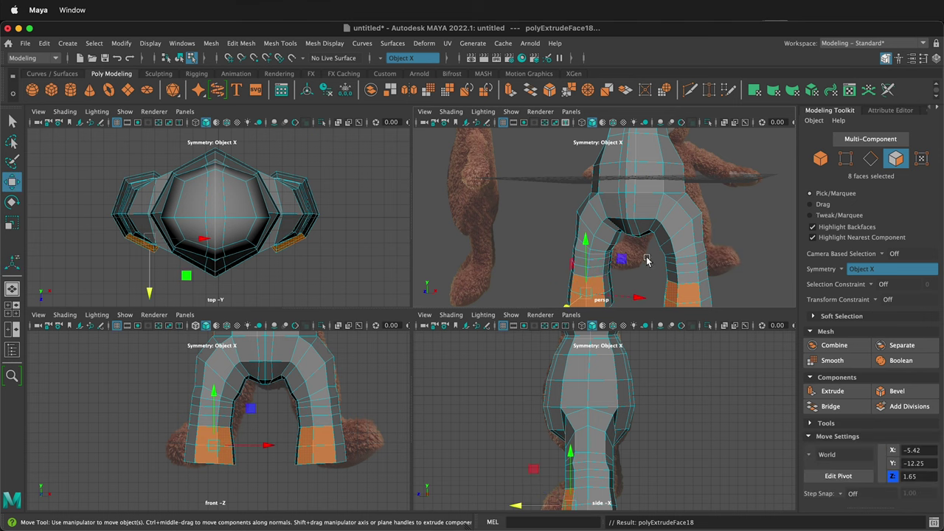
alt+drag(643, 254, 528, 291)
key(r)
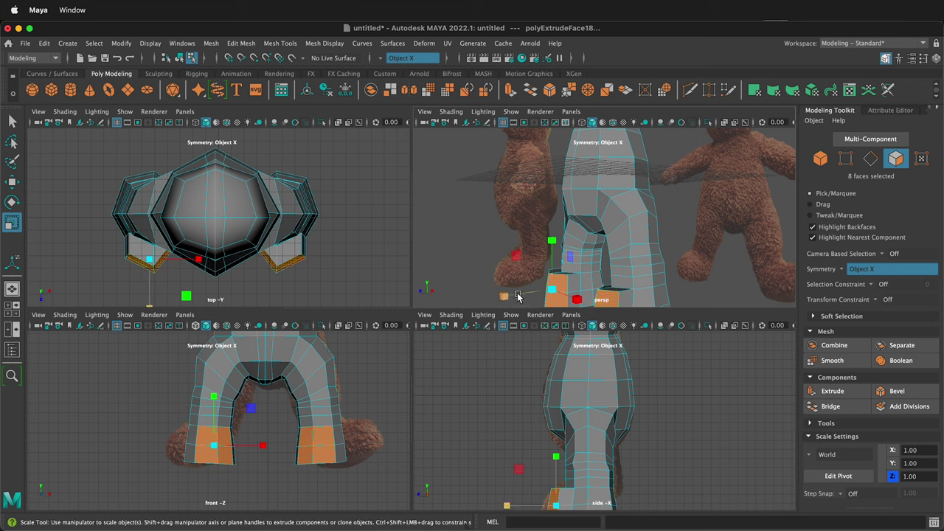
drag(518, 296, 554, 289)
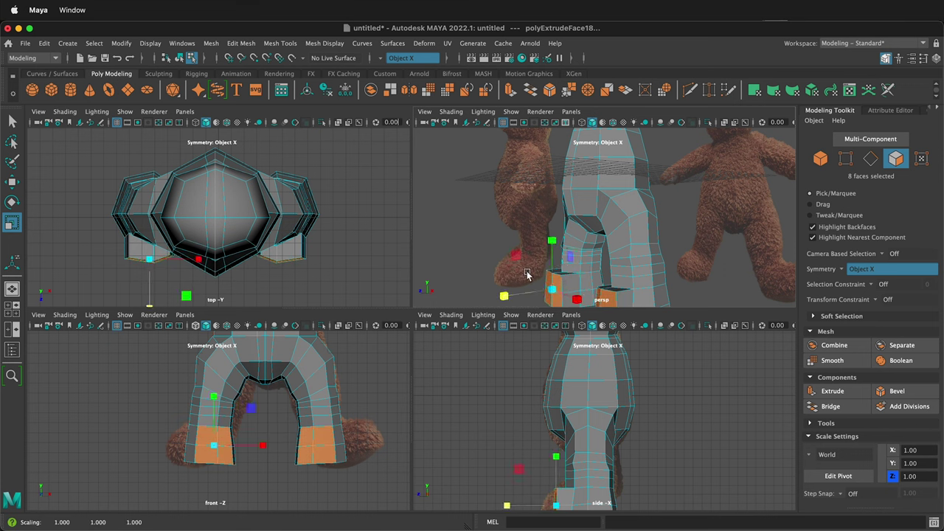
key(space)
key(space)
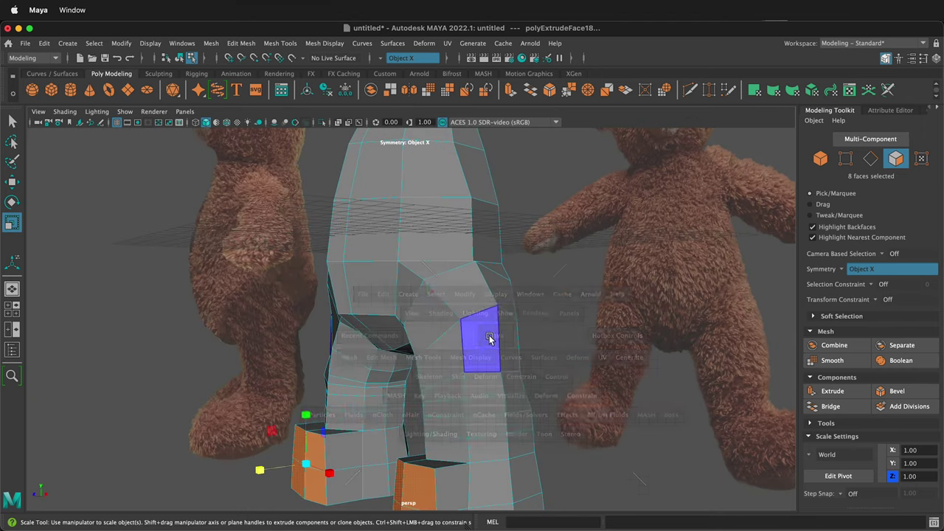
- Round the feet's front top corners, moving the outer vertices to about X 6.25, Y -10.70 and the inner ones to about X 3.52, Y -11.19
key(space)
alt+drag(565, 213, 586, 225)
scroll(639, 218, down, 3)
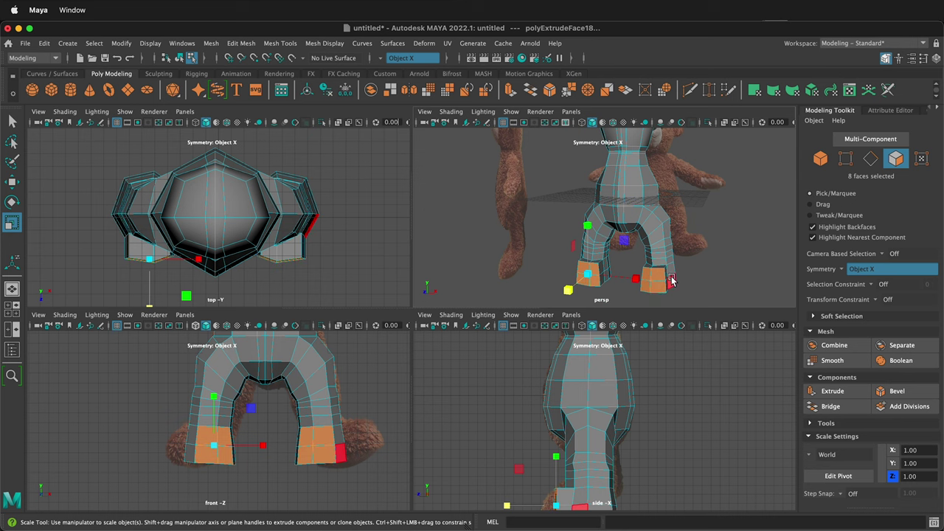
scroll(672, 272, up, 2)
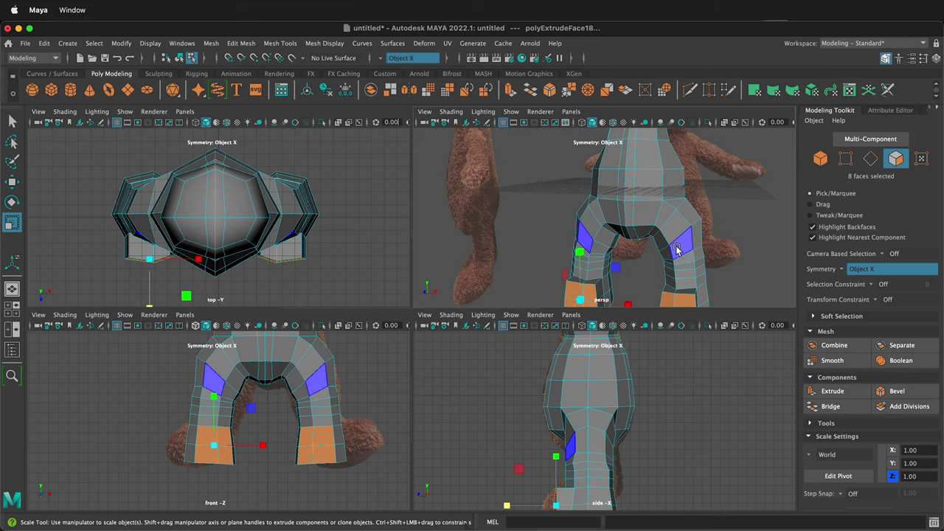
alt+middle_drag(677, 249, 643, 197)
scroll(644, 196, up, 3)
right_drag(684, 254, 627, 256)
click(699, 243)
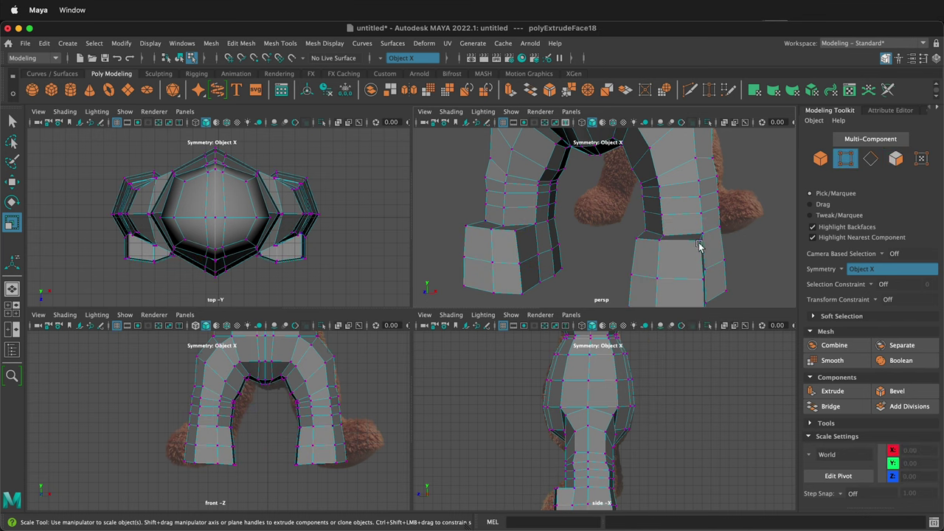
key(w)
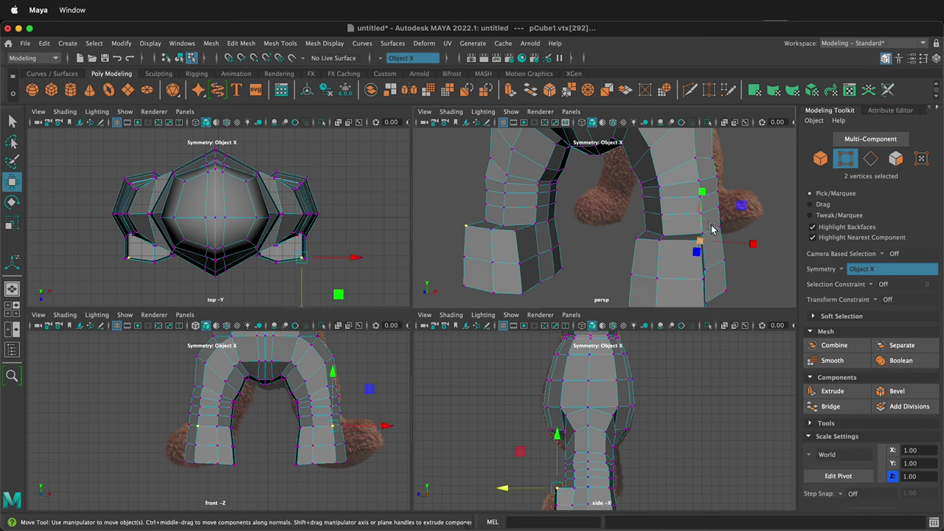
drag(742, 205, 652, 252)
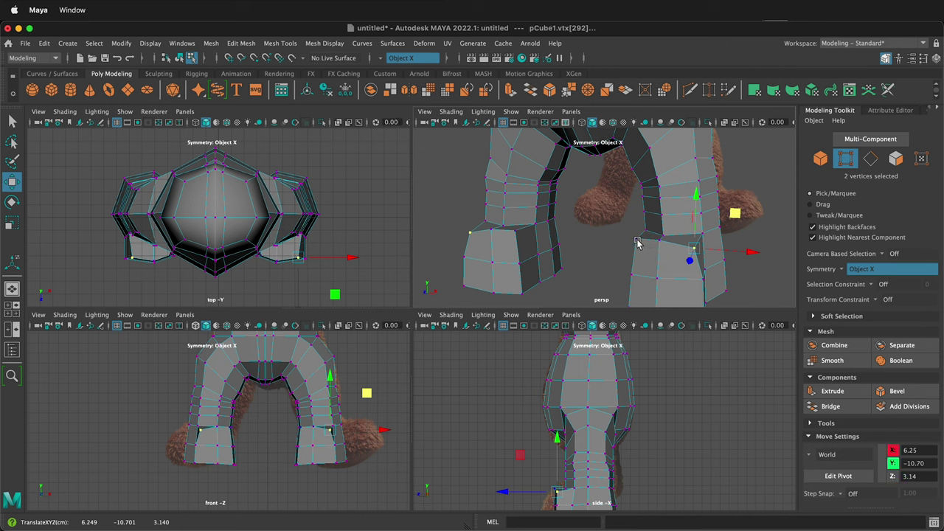
click(637, 240)
drag(672, 205, 678, 277)
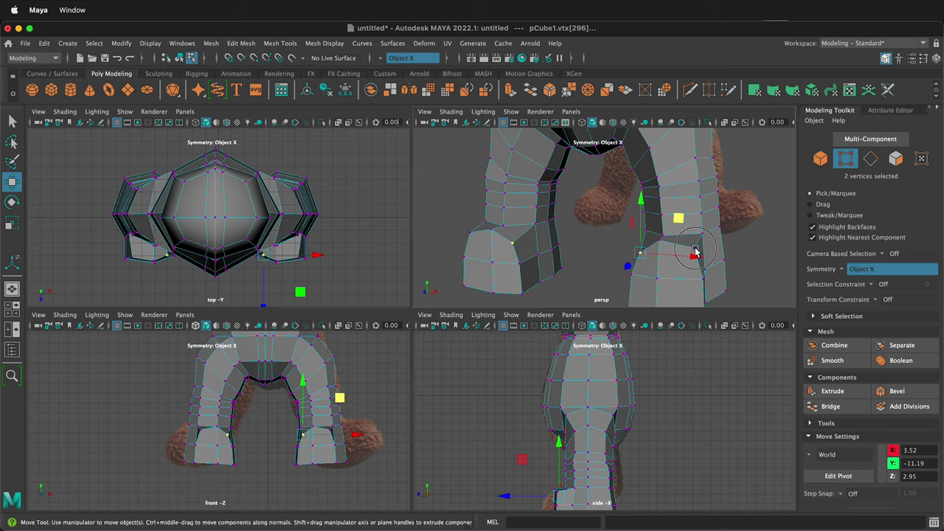
- Adjust the feet's outer front corner vertices and move the middle top vertices to about X 4.56, Y -10.78, Z 3.41
click(673, 221)
click(694, 250)
drag(736, 212, 698, 214)
click(663, 242)
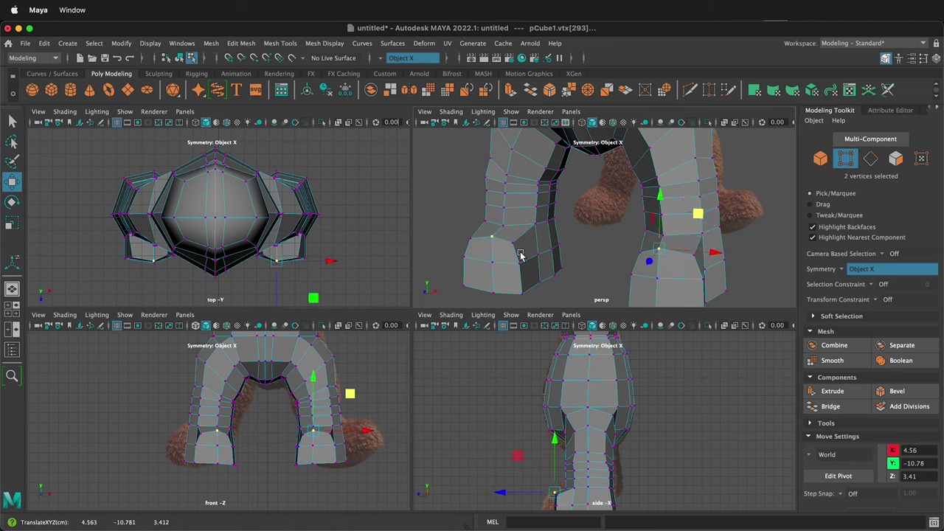
- Extrude the eight front faces of the feet forward to about Z 5.15, scale them down slightly, and check the smoothed preview
right_click(488, 252)
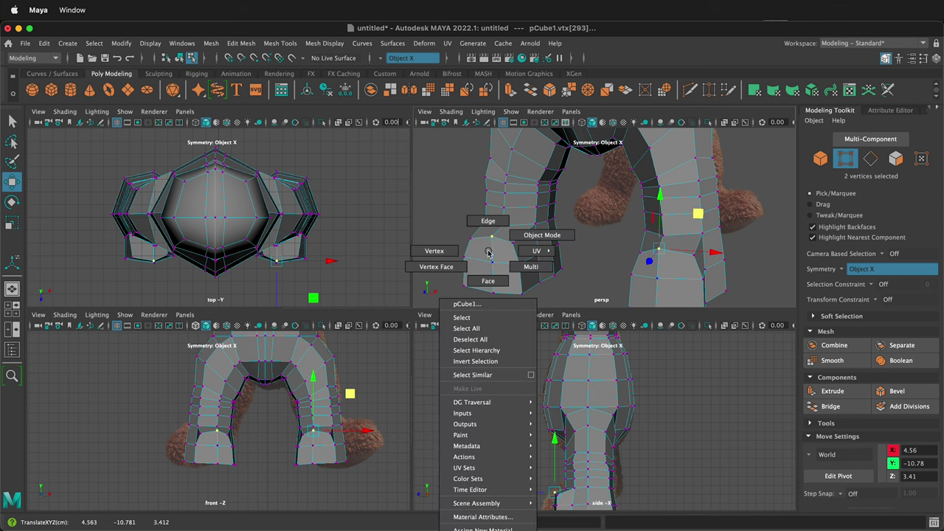
right_drag(488, 252, 487, 280)
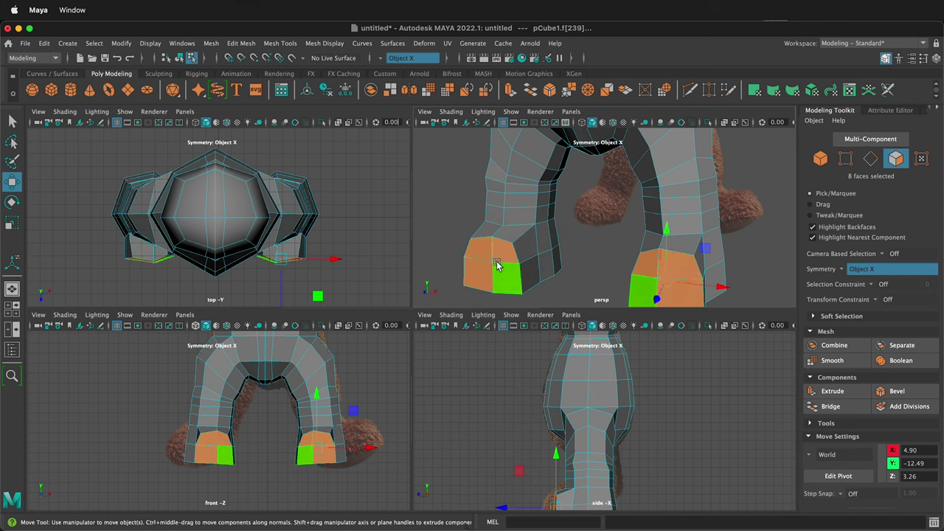
key(ctrl+e)
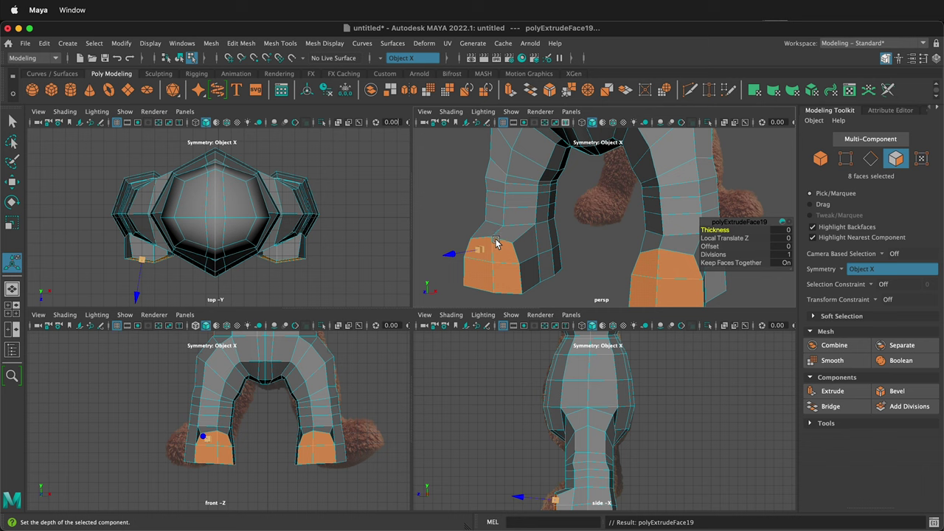
middle_drag(496, 238, 563, 273)
drag(659, 289, 652, 303)
key(r)
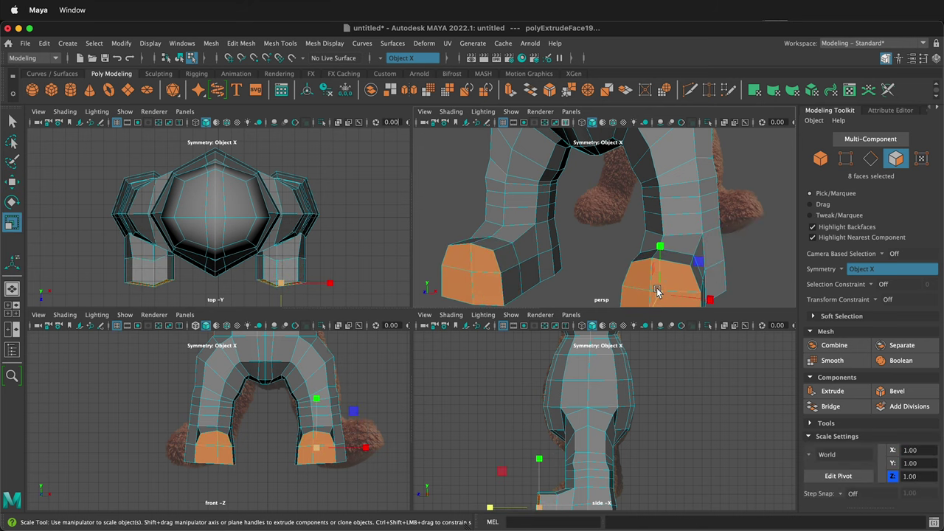
middle_drag(659, 289, 650, 304)
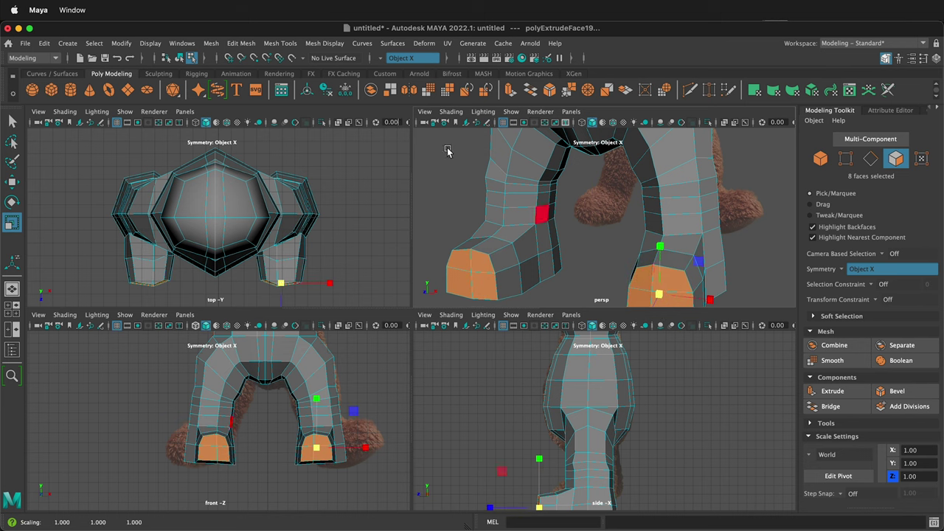
key(3)
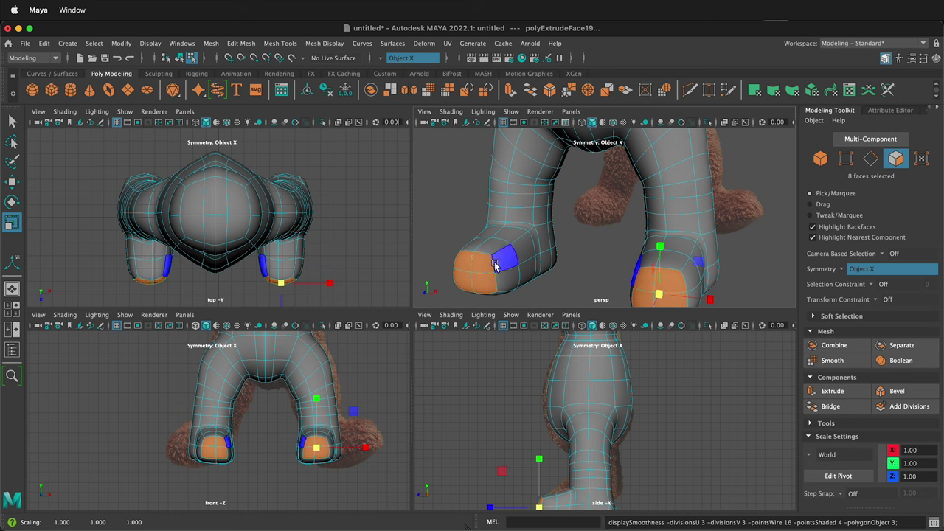
key(1)
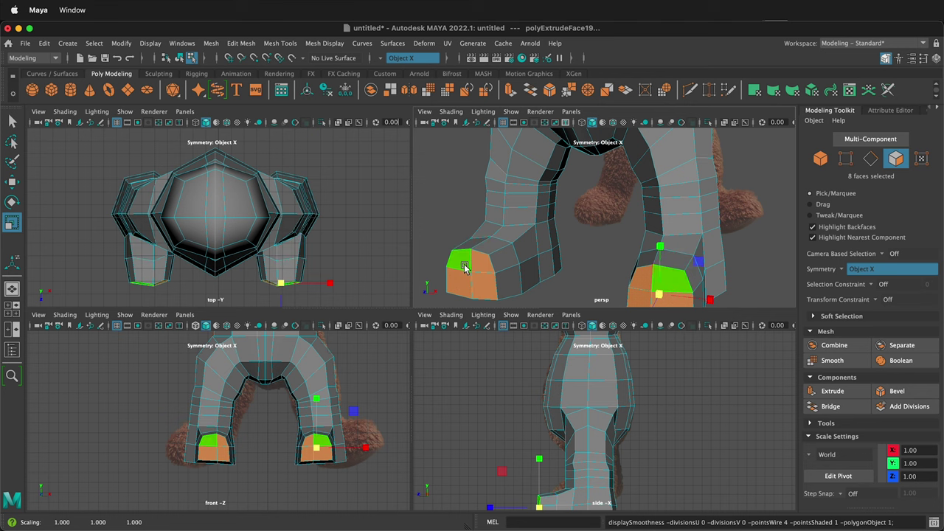
- Extrude the feet's front faces again to about Z 5.50, scale them down to round the toes, and check the smoothed preview
key(ctrl+e)
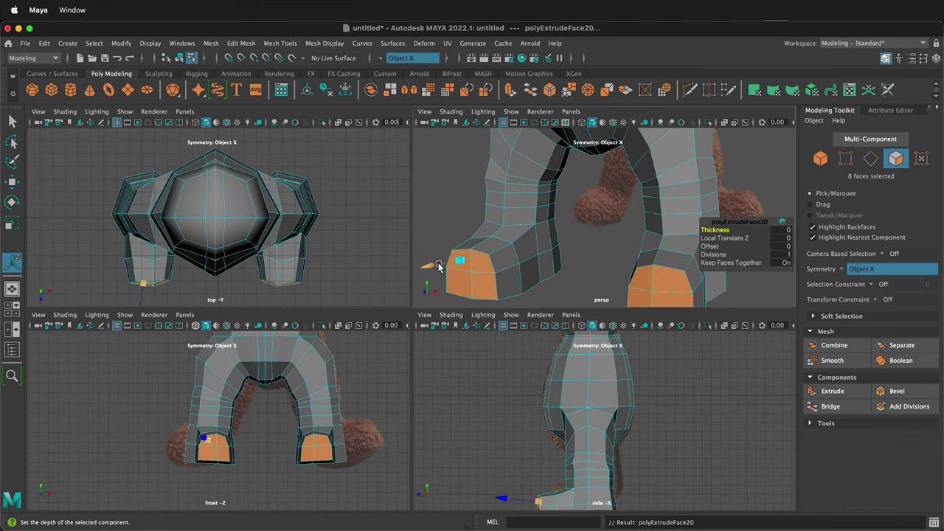
key(w)
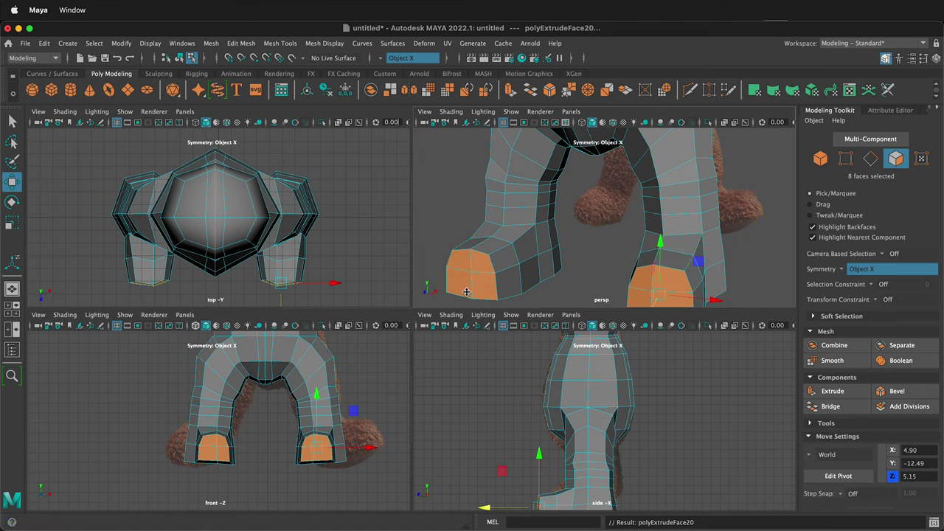
scroll(288, 257, down, 2)
scroll(287, 257, down, 1)
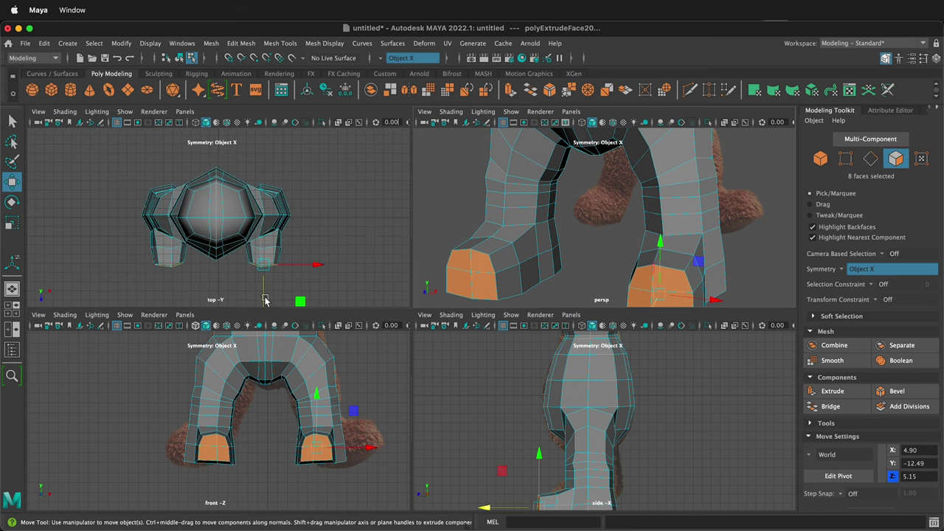
drag(267, 286, 263, 293)
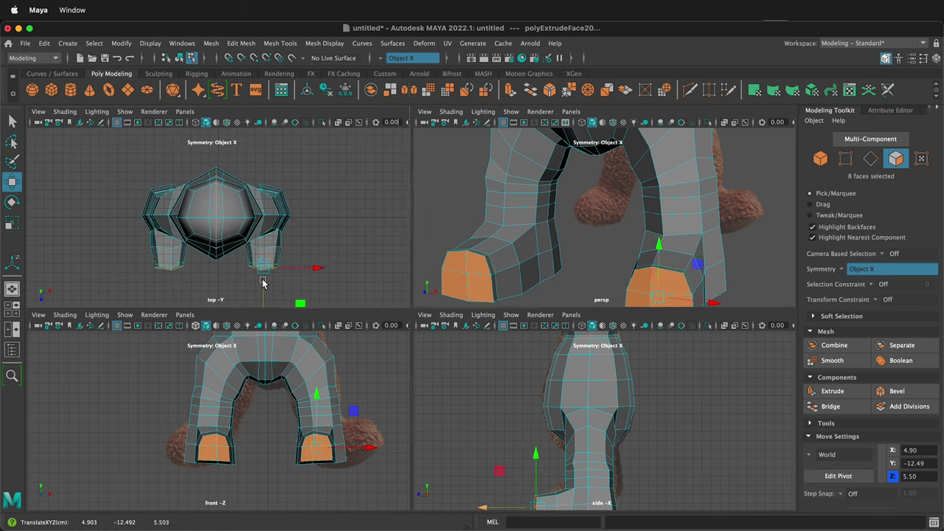
key(r)
drag(263, 268, 259, 266)
key(3)
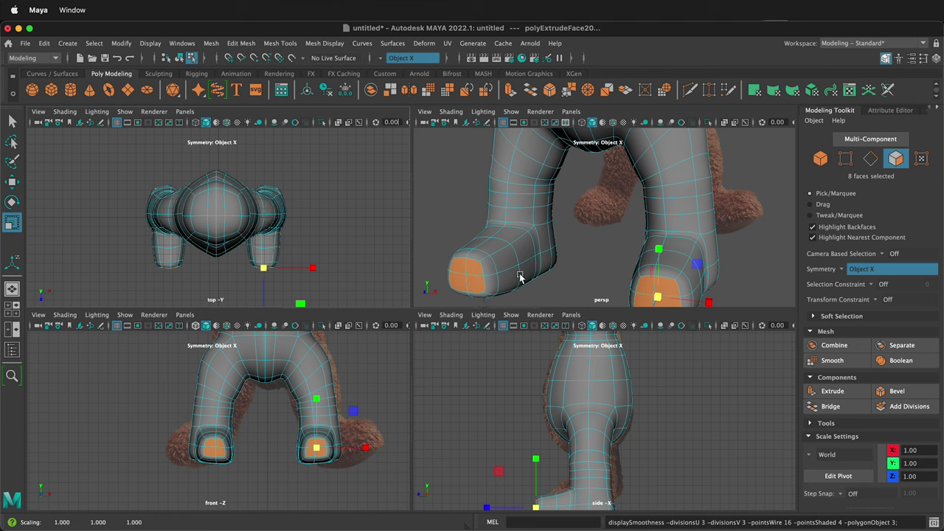
key(1)
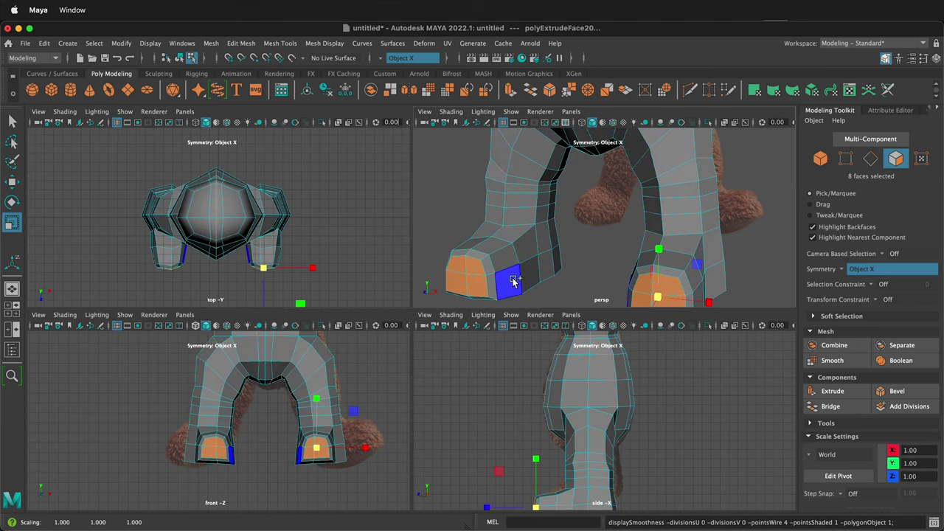
- Insert an edge loop around both feet just above the soles with Multi-Cut and check the smoothed preview
shift+right_click(514, 280)
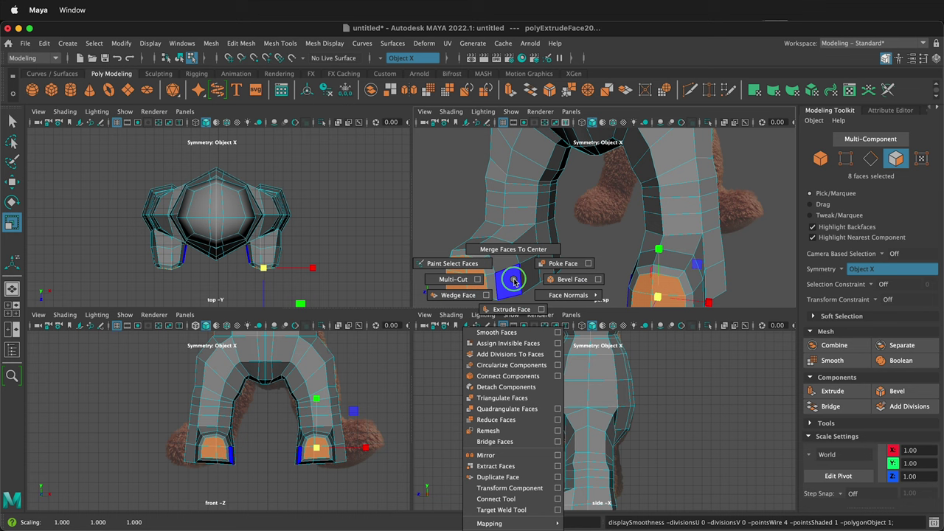
click(453, 278)
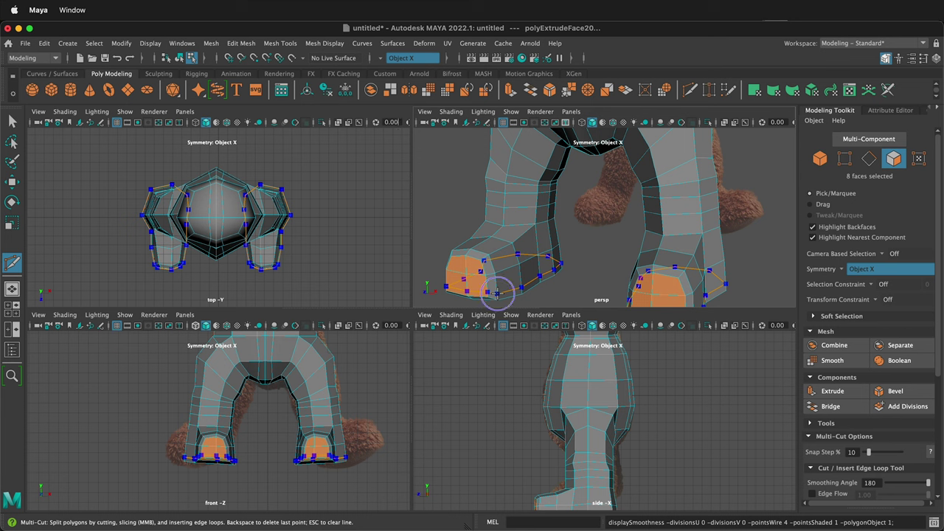
ctrl+click(498, 291)
key(3)
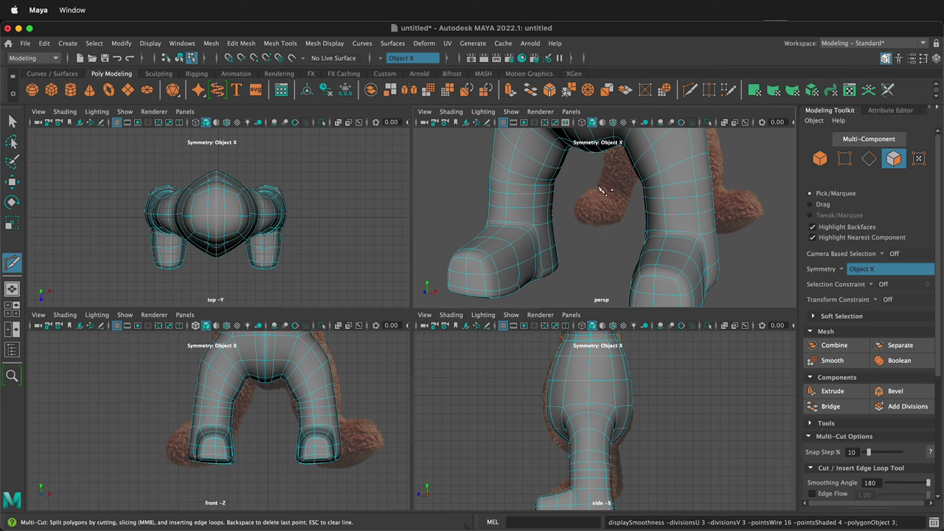
key(1)
scroll(596, 188, down, 5)
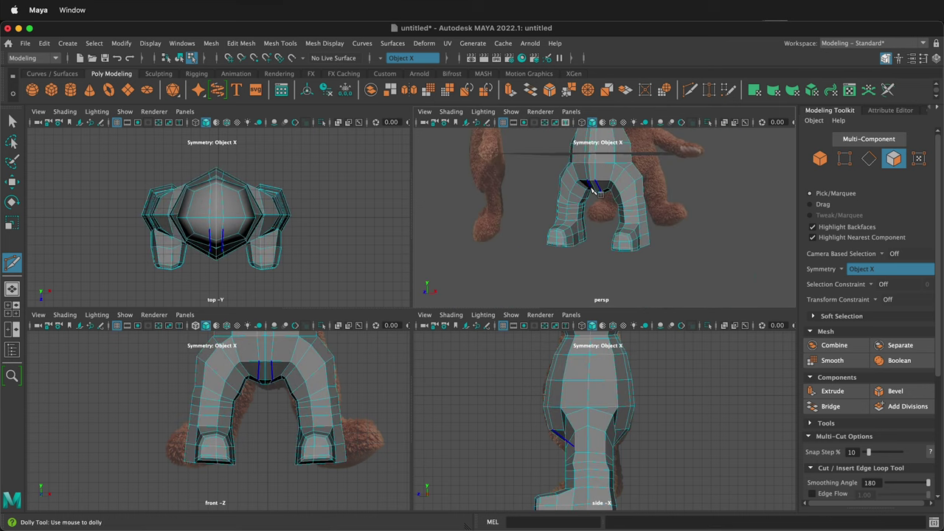
click(577, 179)
click(610, 180)
alt+middle_drag(617, 177, 593, 225)
key(Escape)
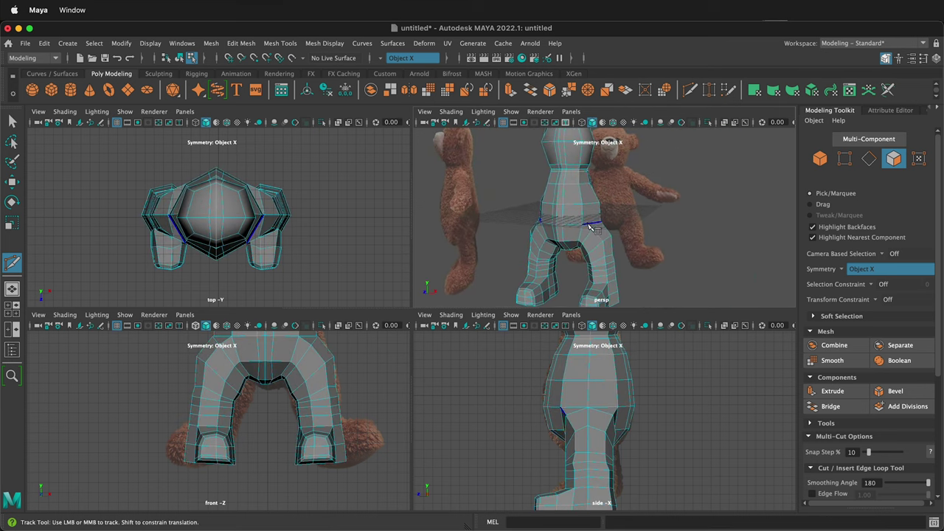
alt+drag(600, 175, 590, 185)
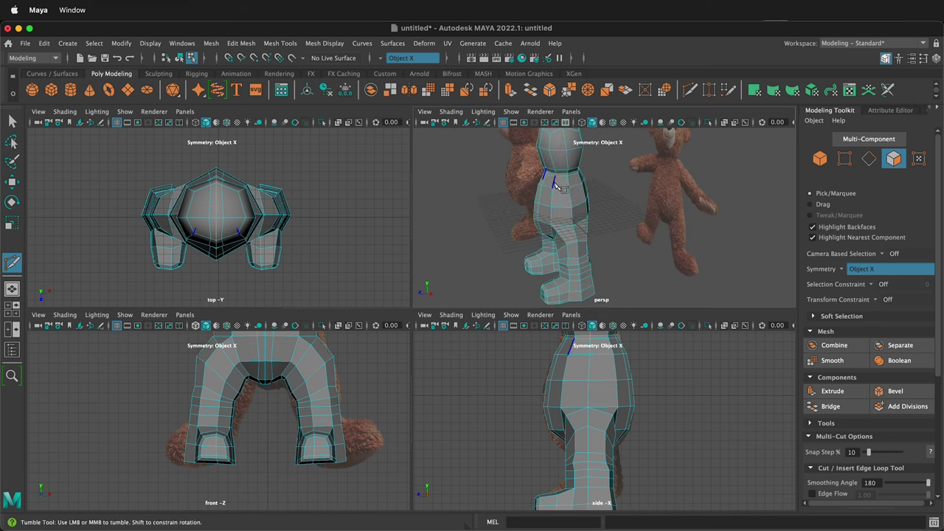
- Extrude the four upper side faces on each side of the torso outward to about X 4.61 as the arm bases
right_drag(590, 184, 588, 218)
scroll(559, 200, up, 3)
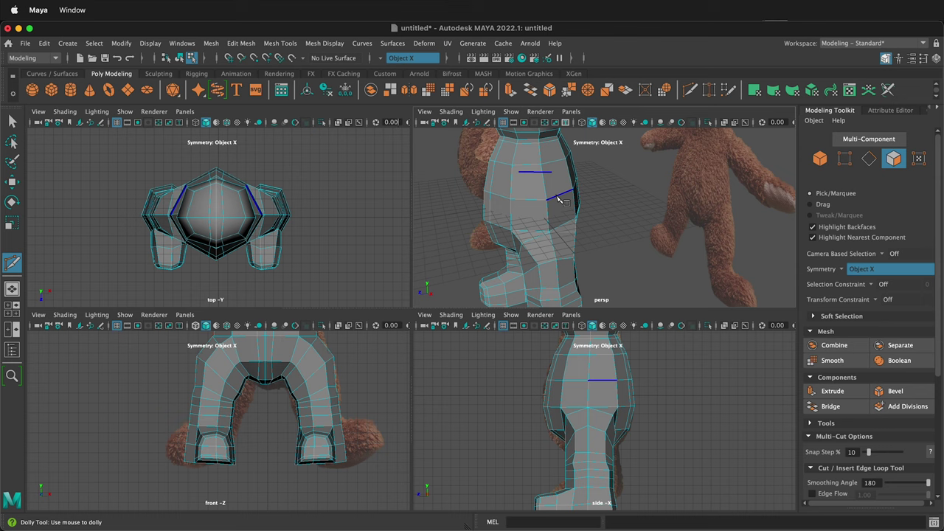
key(q)
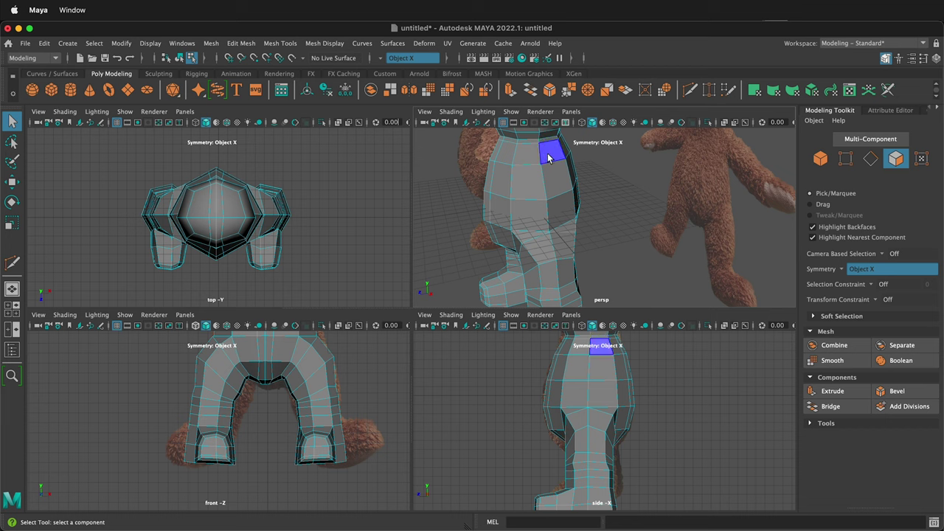
click(544, 155)
click(529, 159)
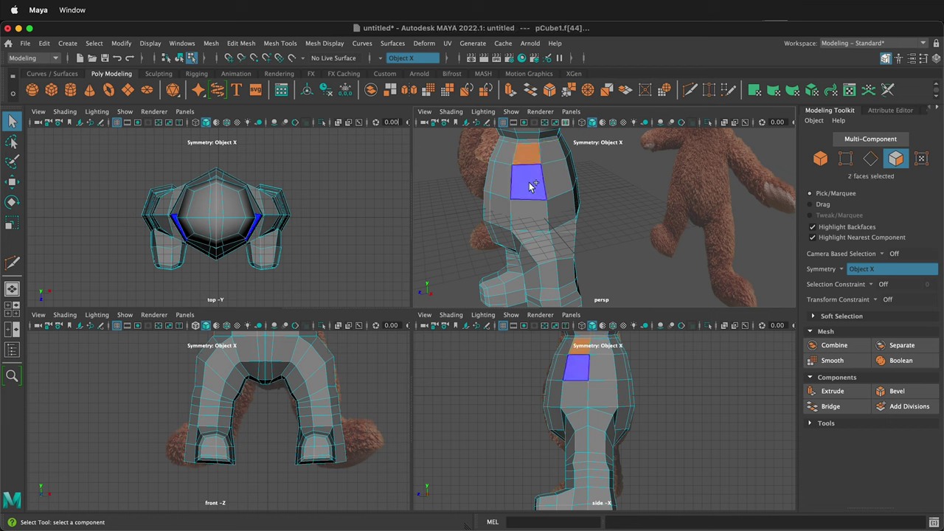
shift+click(529, 185)
shift+click(554, 175)
shift+click(549, 160)
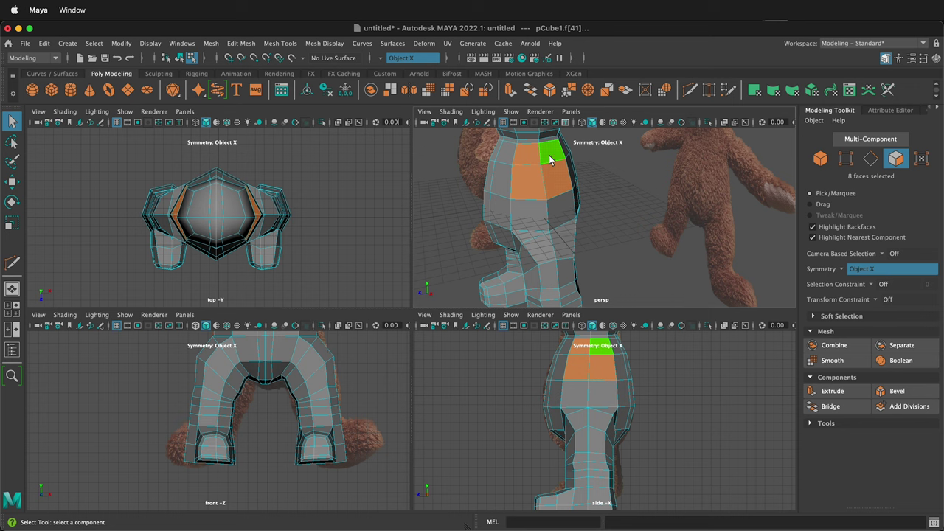
key(ctrl+e)
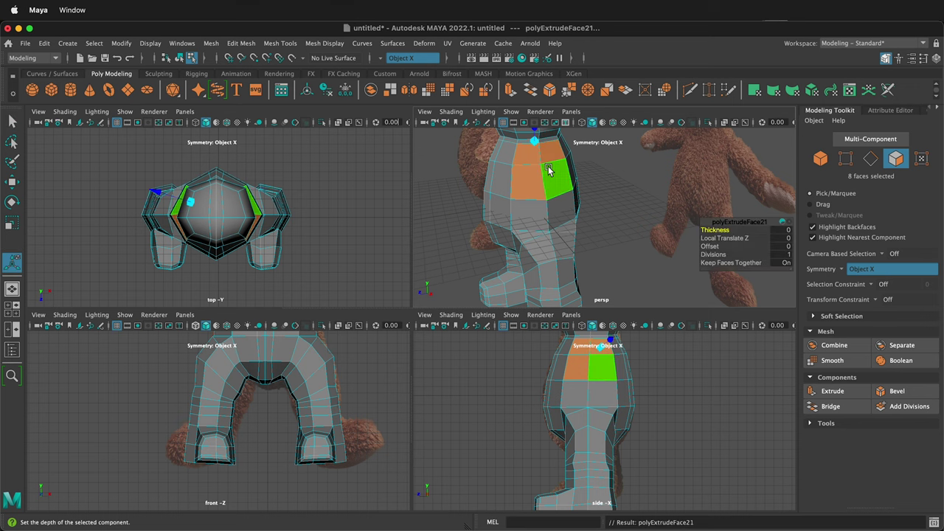
key(w)
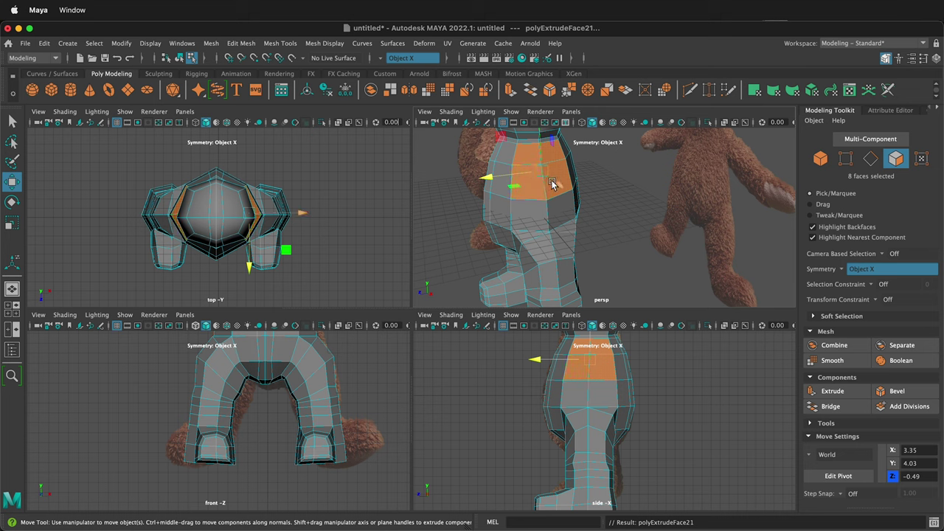
drag(557, 185, 557, 203)
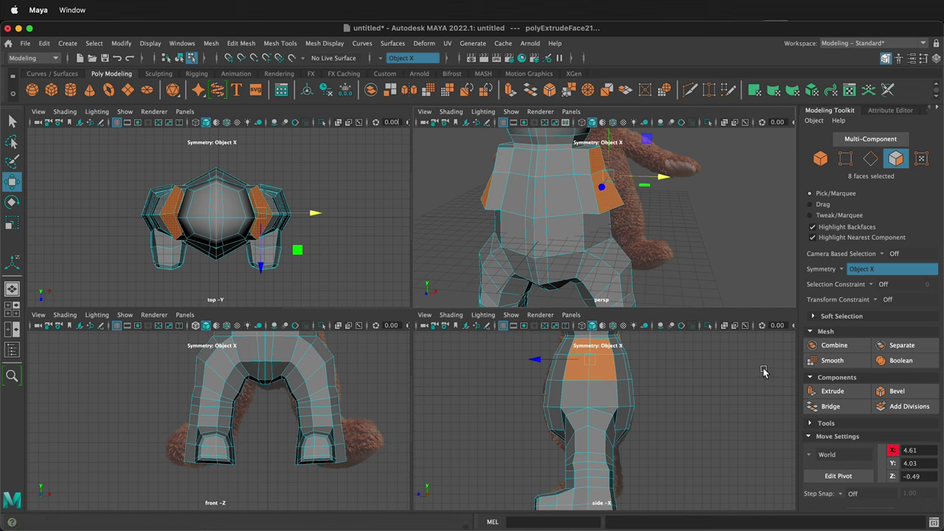
- Set the scale orientation to Component, then flatten the extruded arm-base faces and scale them down
key(r)
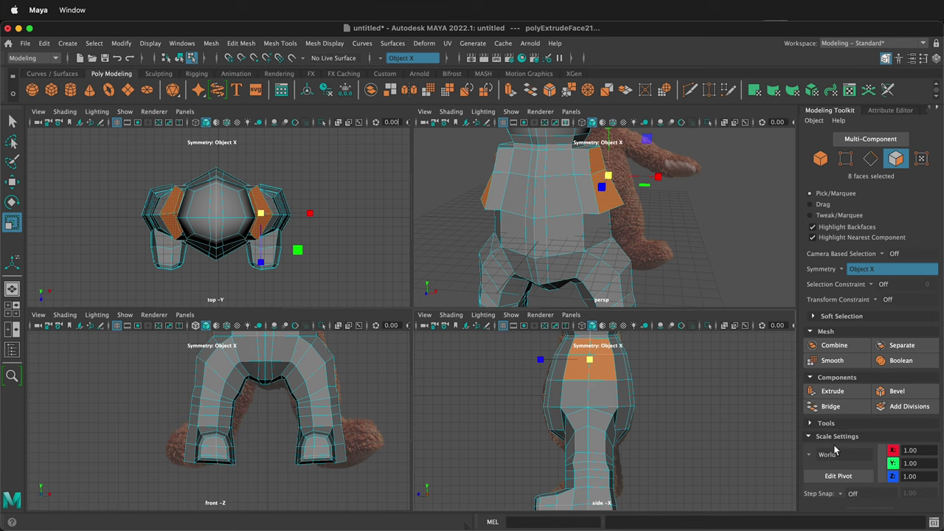
click(824, 459)
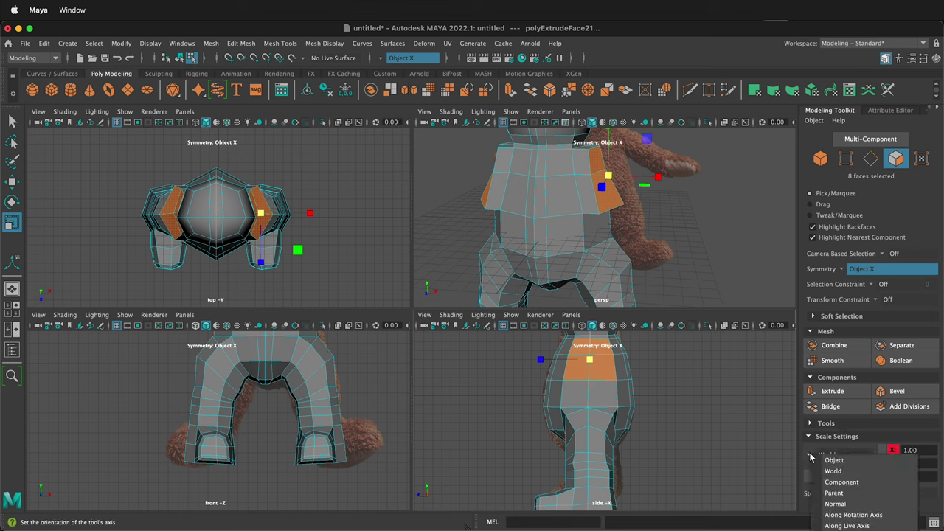
click(836, 480)
drag(629, 167, 596, 169)
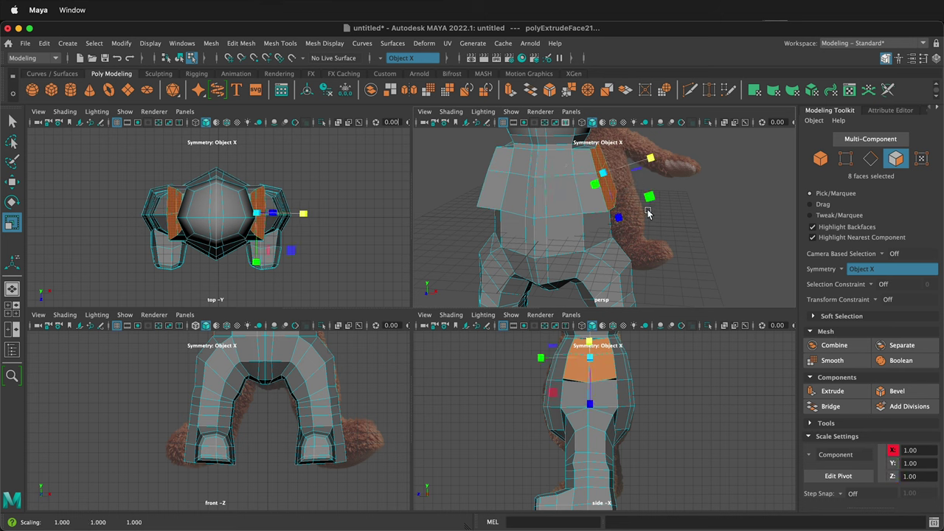
drag(603, 173, 598, 170)
- Move the arm-base faces up and rotate them more upright, placing them at about X 4.07, Y 4.18, Z -0.48
key(w)
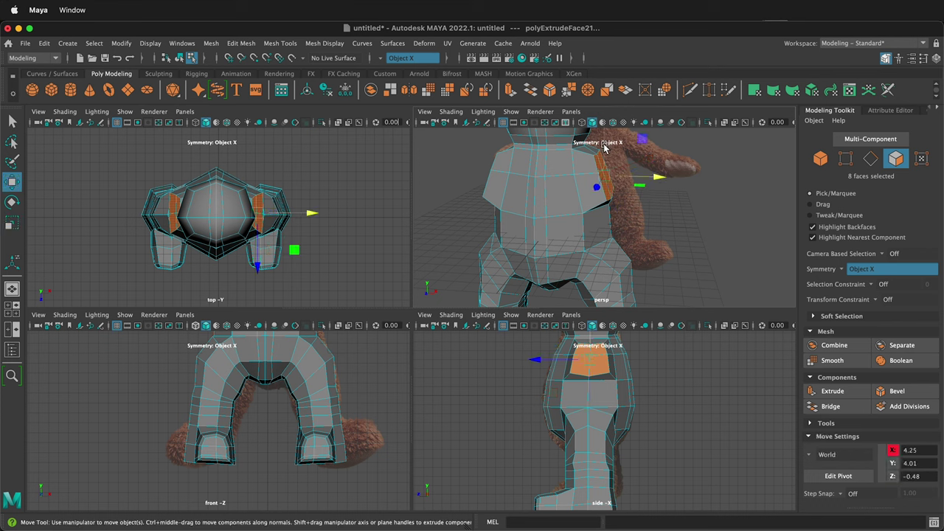
drag(645, 145, 644, 139)
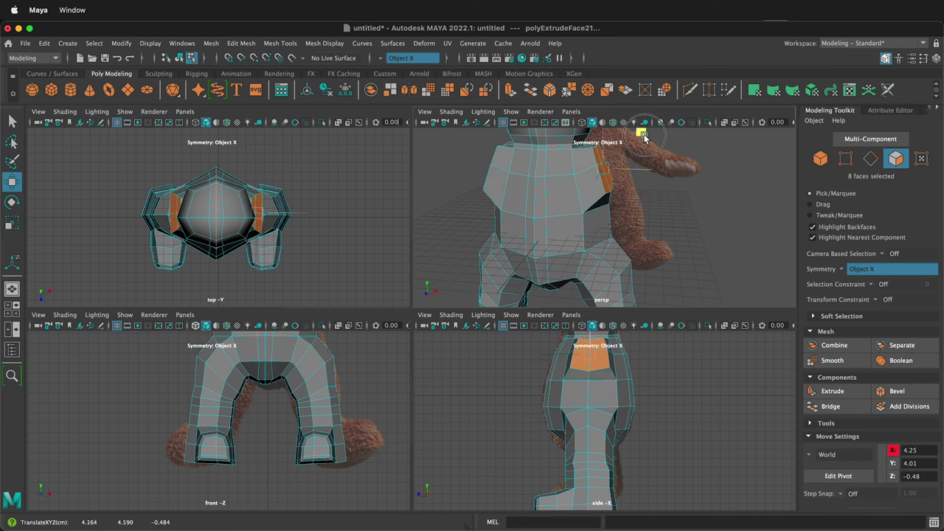
key(e)
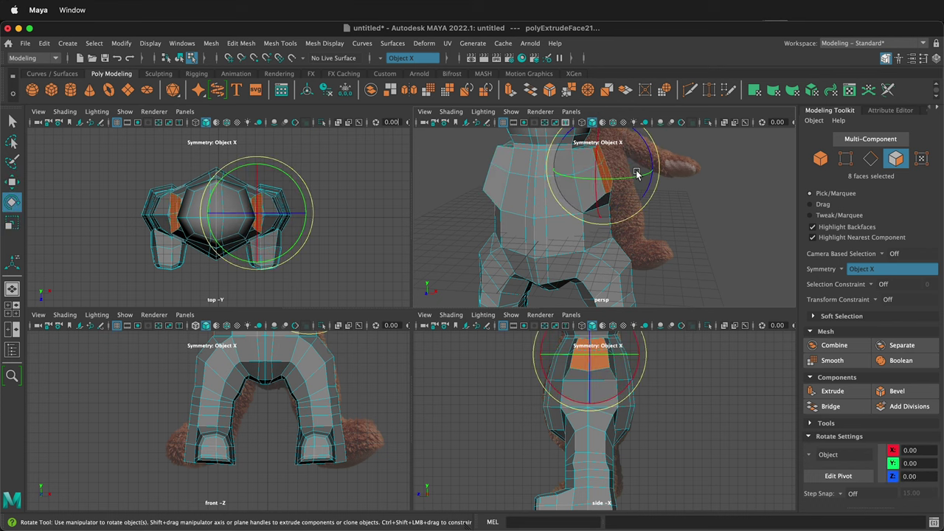
mouse_move(645, 158)
mouse_down()
mouse_move(651, 166)
mouse_move(632, 131)
mouse_move(639, 141)
mouse_up()
key(w)
alt+drag(633, 178, 555, 164)
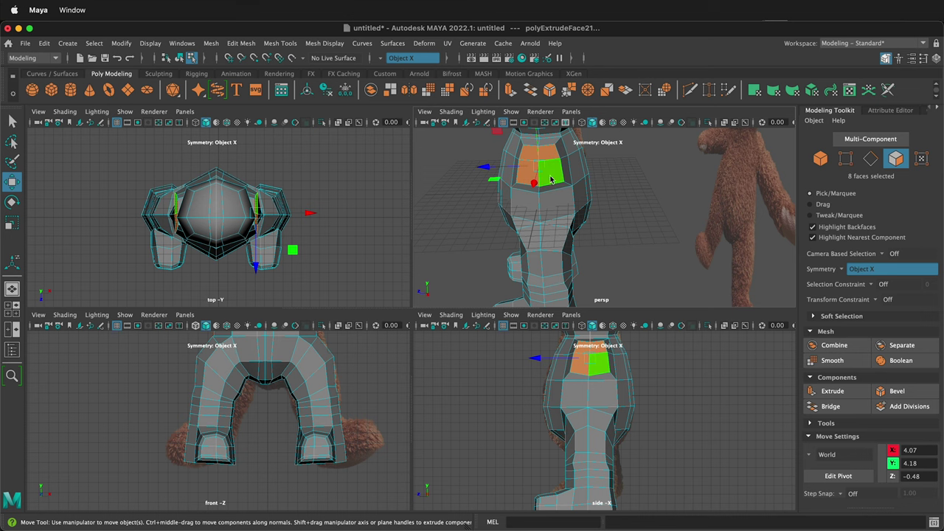
- Round the arm-base outline by moving its corner vertices inward, placing the upper front ones at about X 3.88, Y 5.72, Z 0.63
right_drag(550, 180, 508, 177)
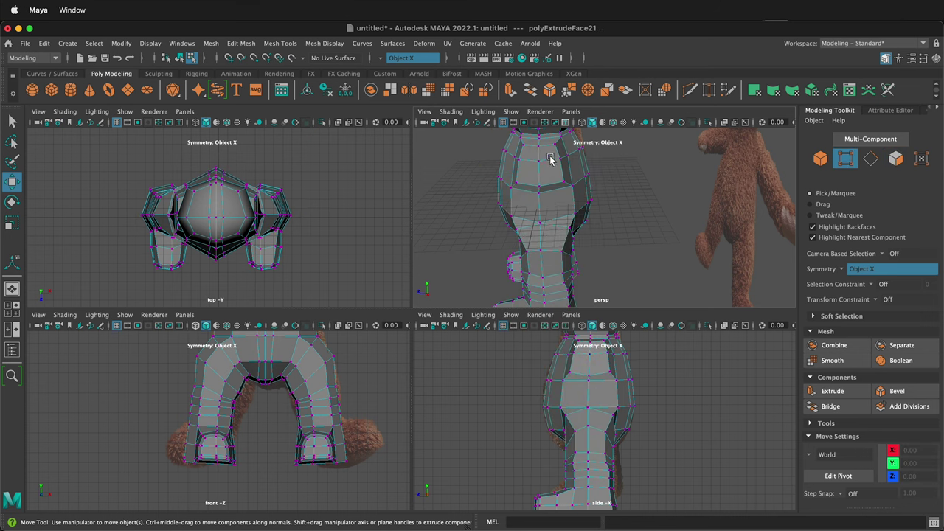
scroll(564, 177, up, 2)
alt+middle_drag(567, 180, 588, 237)
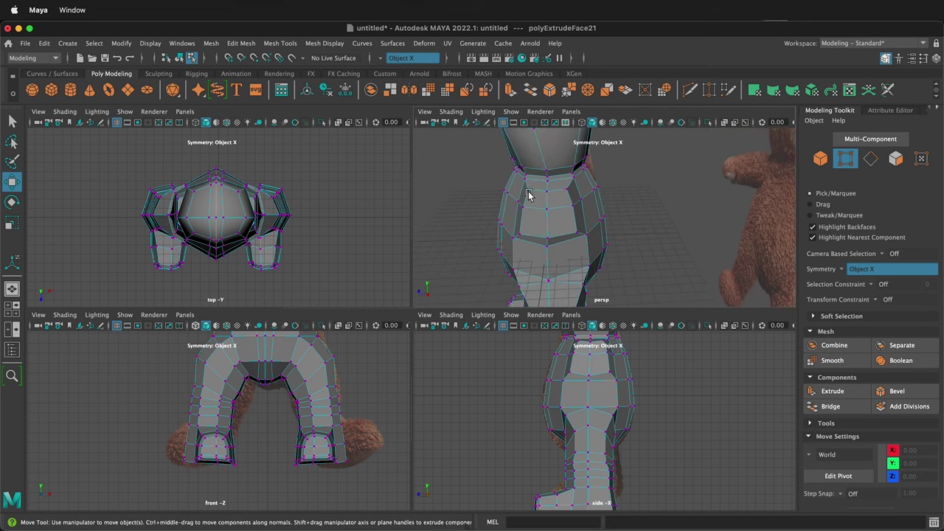
click(528, 191)
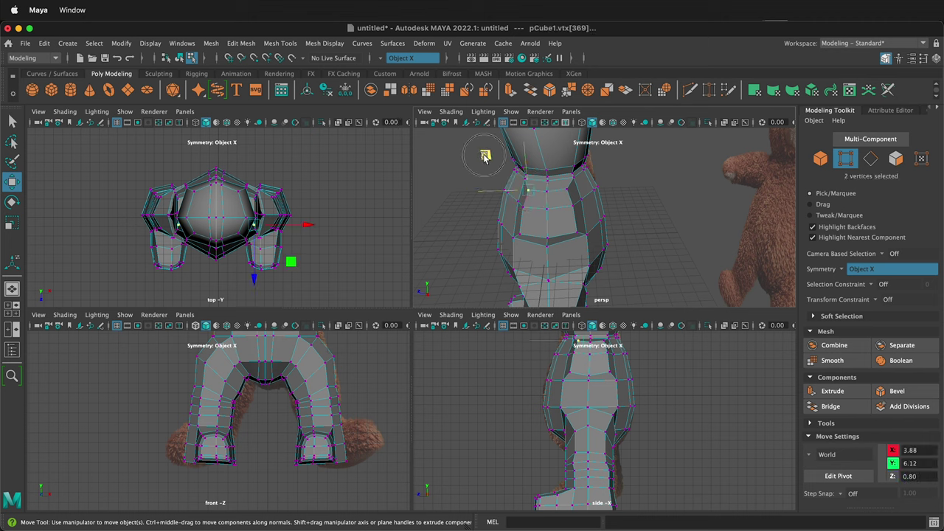
drag(477, 157, 484, 198)
click(518, 237)
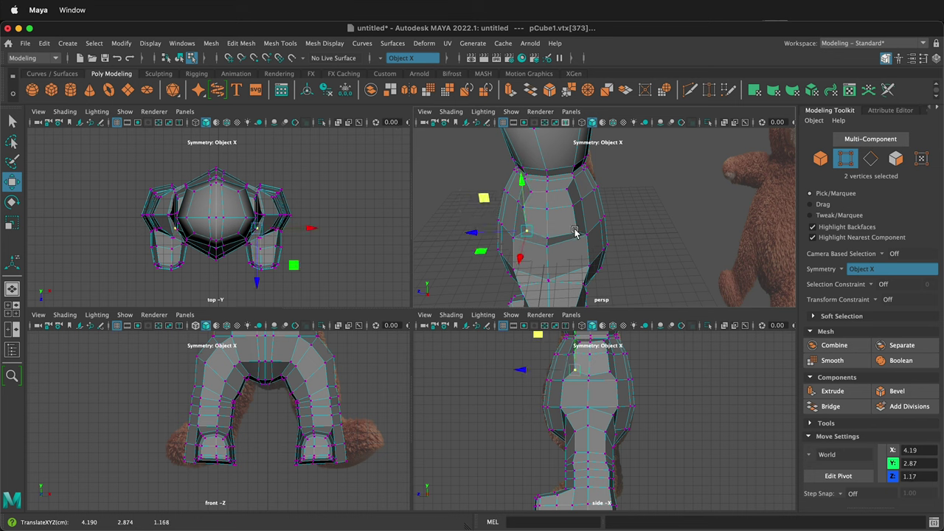
click(576, 232)
drag(544, 203, 556, 177)
click(566, 191)
click(530, 196)
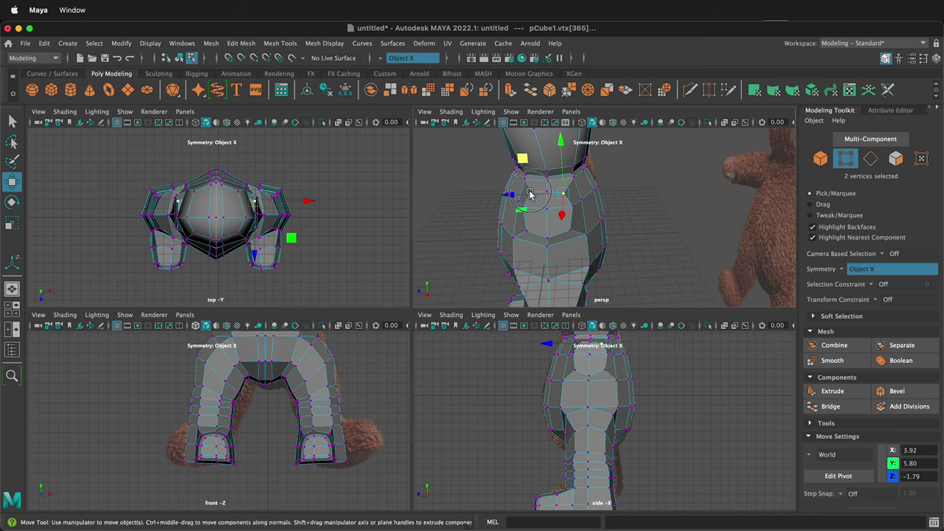
drag(490, 157, 488, 161)
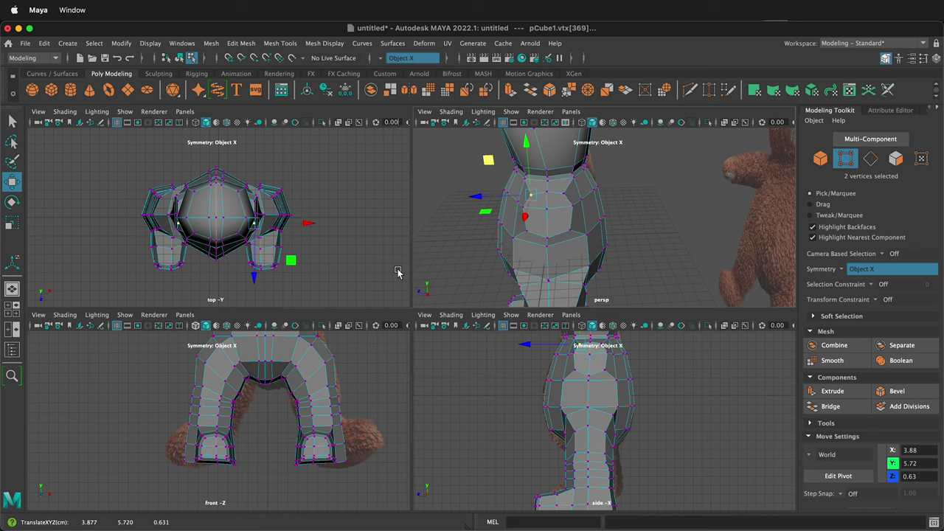
- Reselect the eight rounded arm-base faces on both sides of the torso
scroll(273, 415, down, 5)
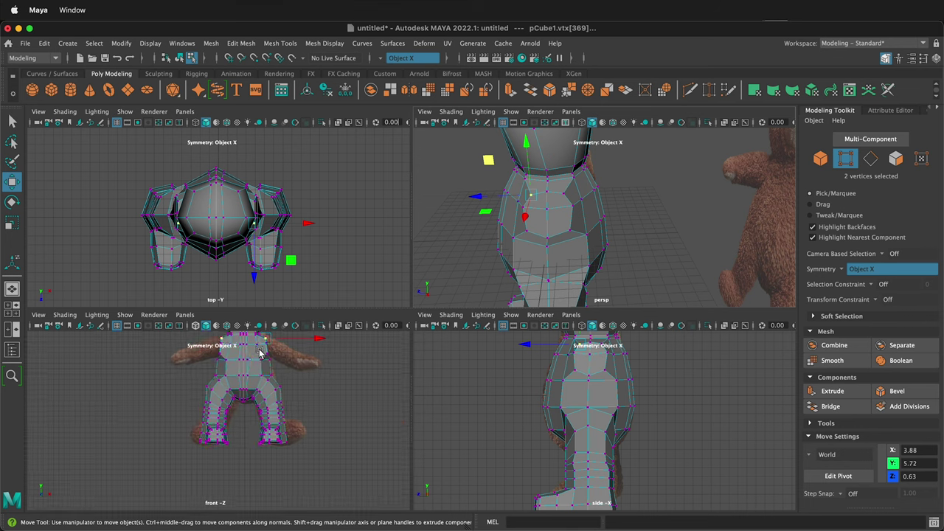
scroll(250, 363, up, 1)
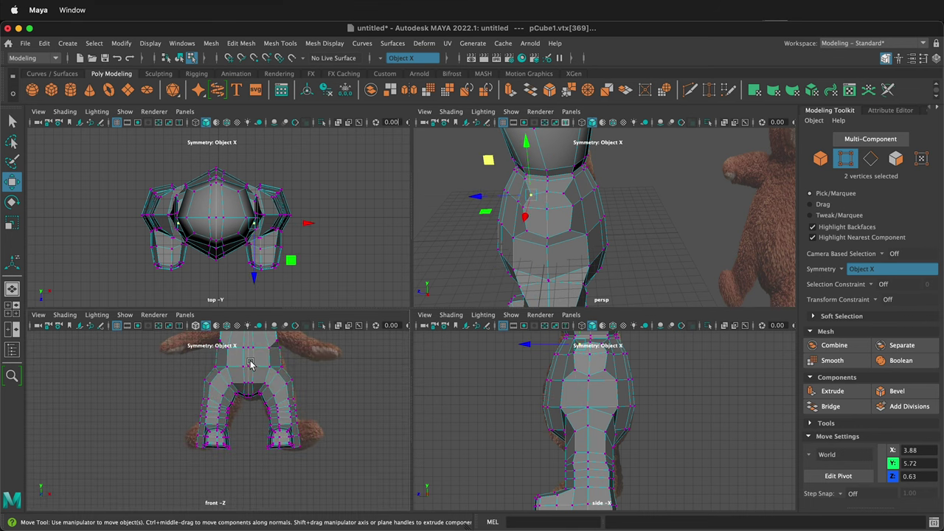
scroll(250, 363, up, 3)
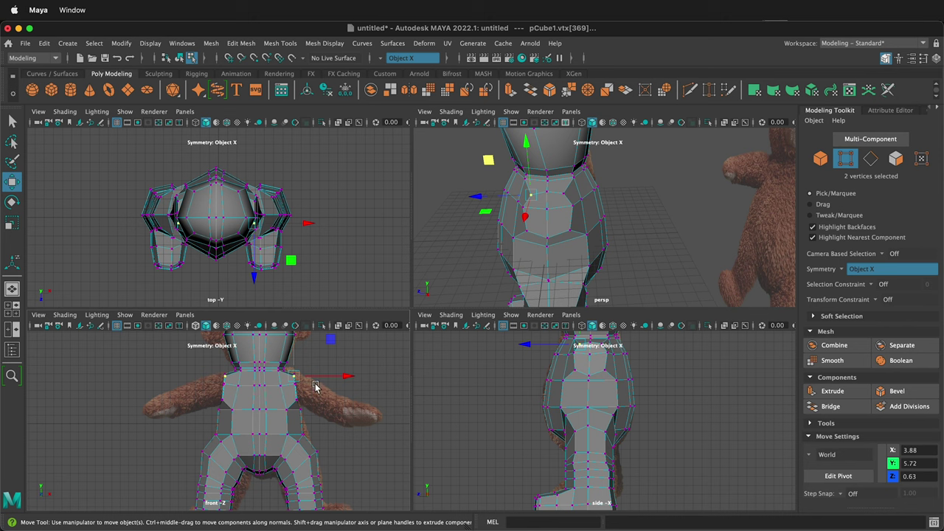
scroll(314, 387, up, 2)
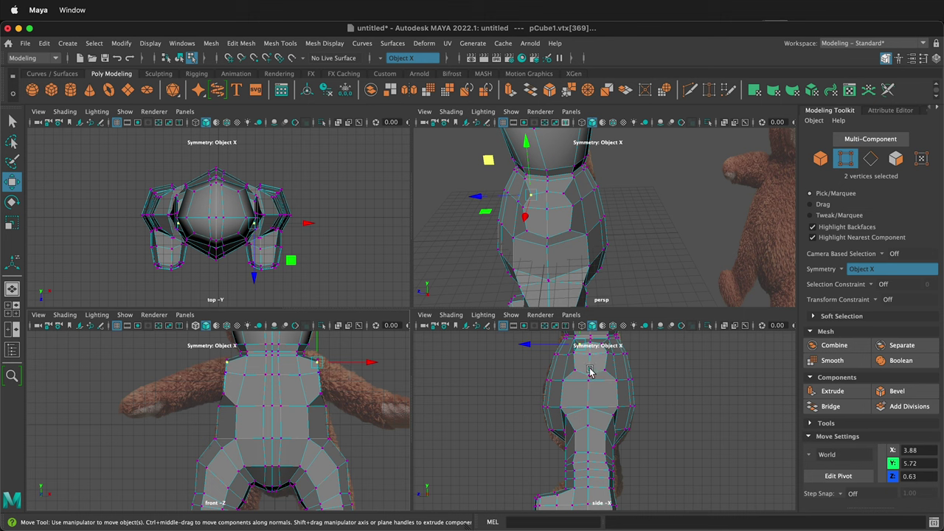
right_drag(589, 372, 586, 328)
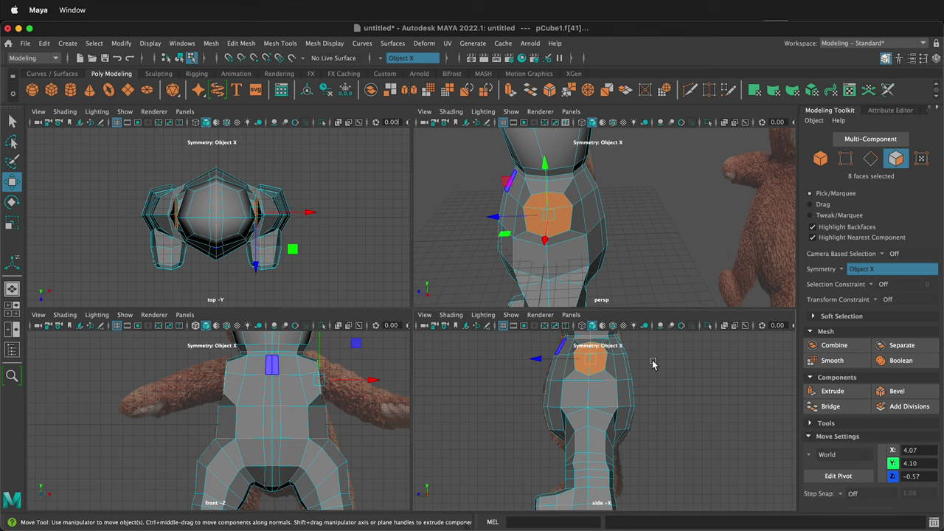
key(r)
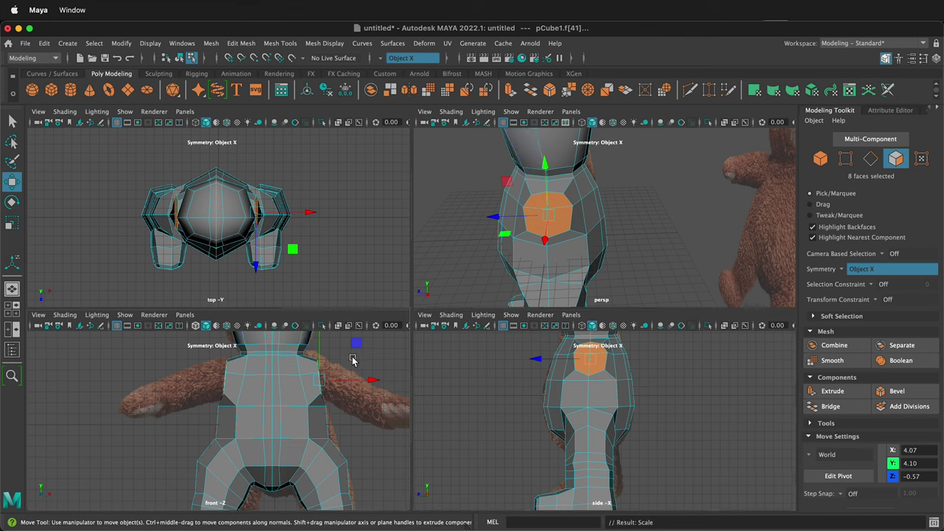
drag(356, 343, 379, 344)
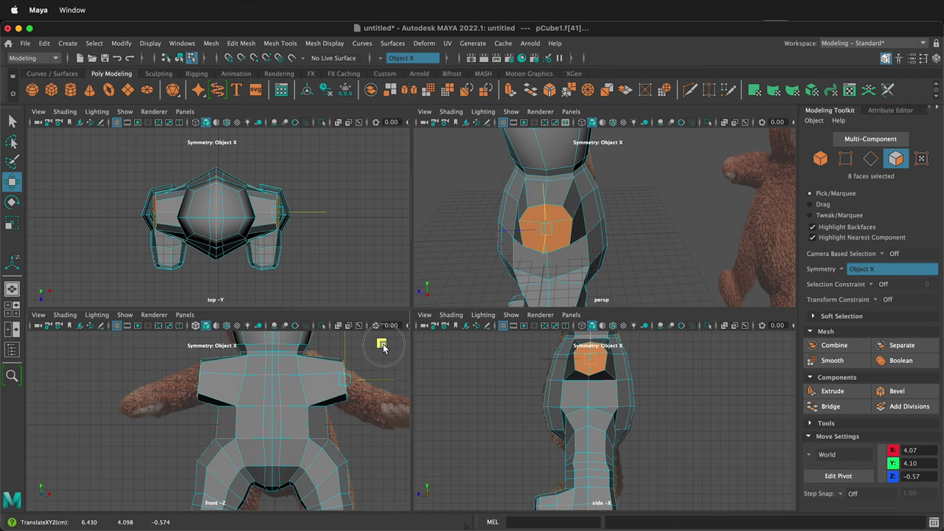
key(ctrl+z)
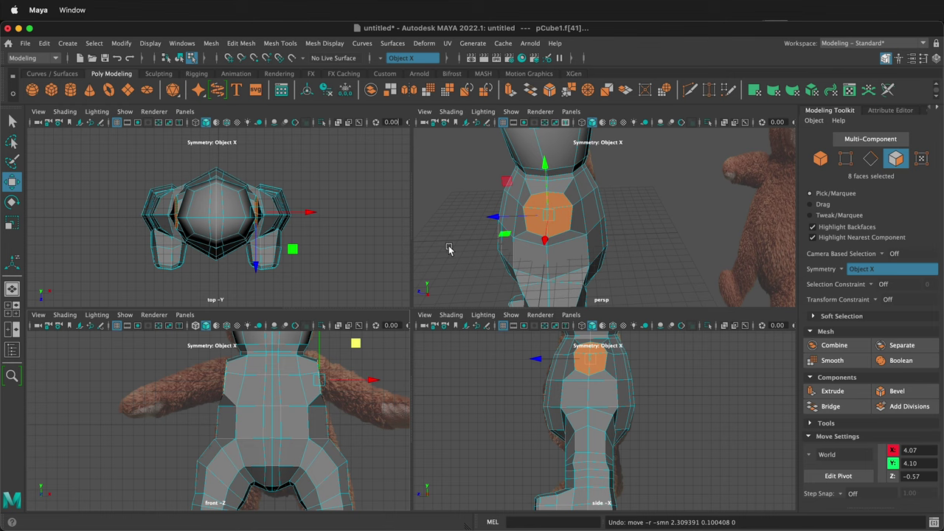
- Extrude the arm-base faces outward to about X 5.59, Y 4.09, rotating them slightly and adjusting their scale to follow the reference arms
key(ctrl+e)
key(w)
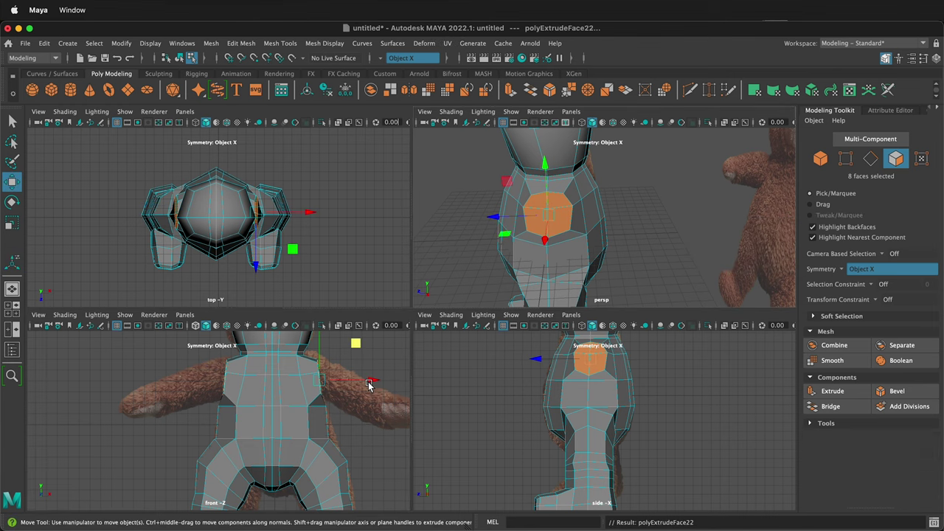
drag(357, 342, 374, 341)
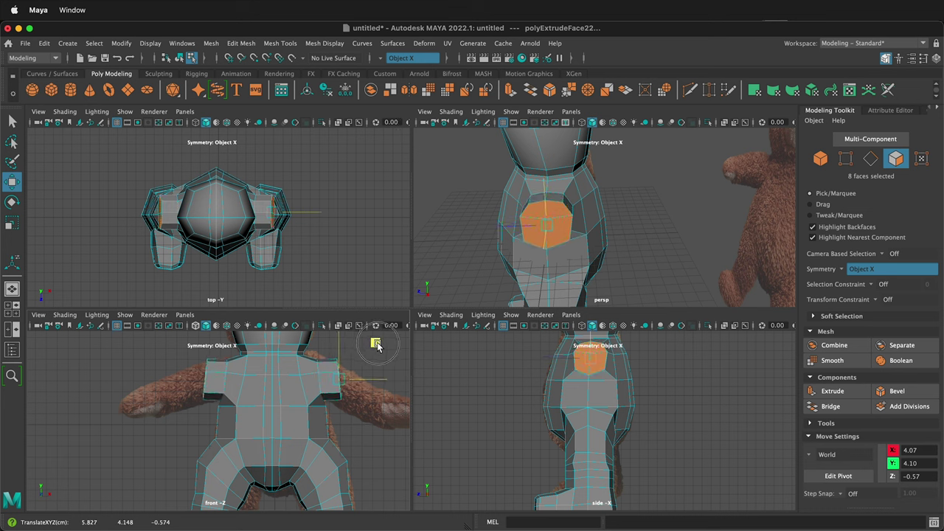
key(e)
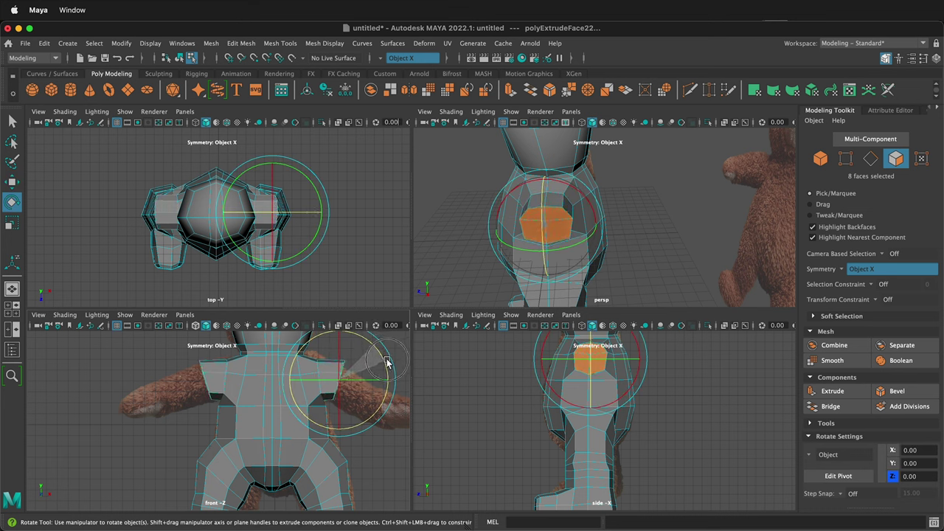
drag(387, 360, 373, 343)
key(w)
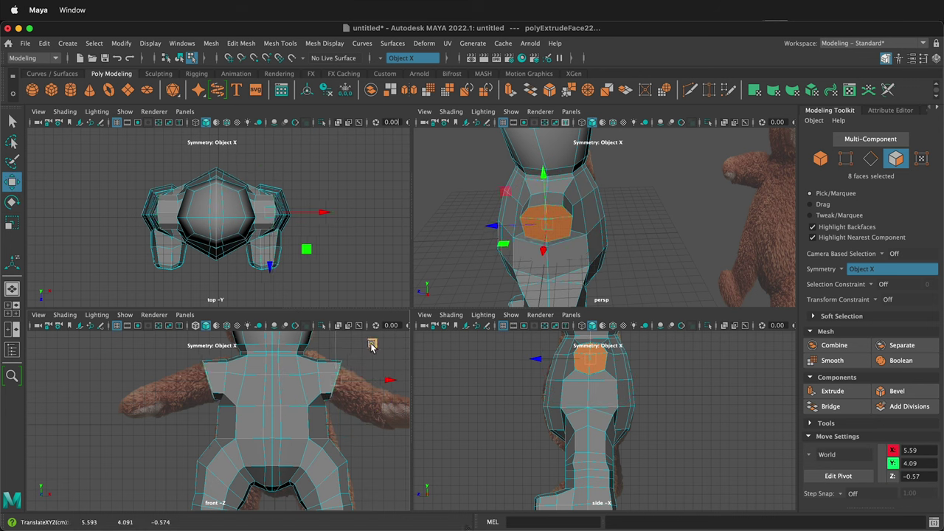
key(r)
drag(338, 379, 336, 382)
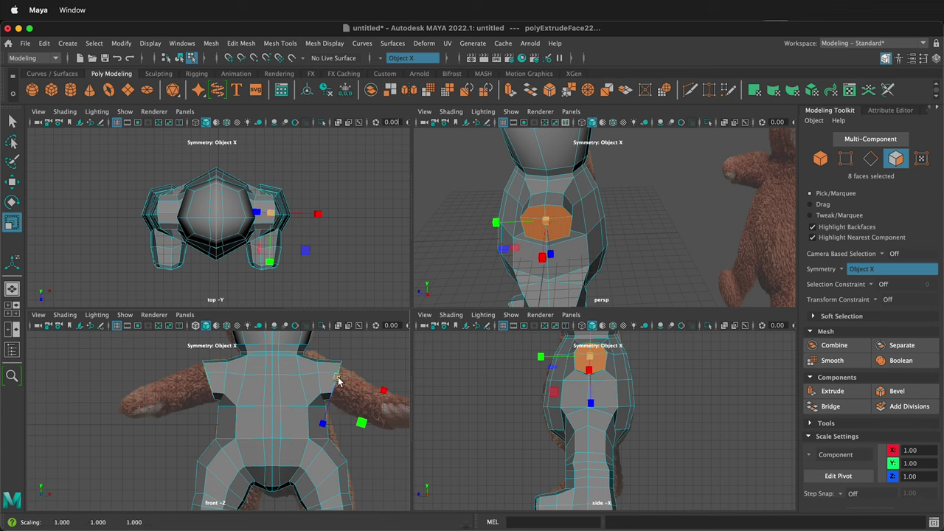
- Extrude the arm end faces again, outward and down to about X 7.20, Y 3.29, Z -0.57
key(ctrl+e)
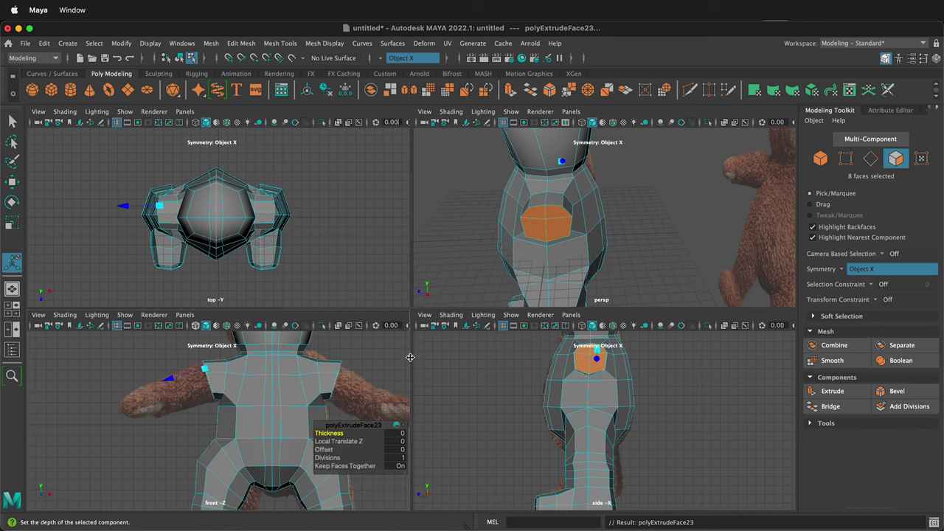
key(w)
drag(371, 343, 390, 356)
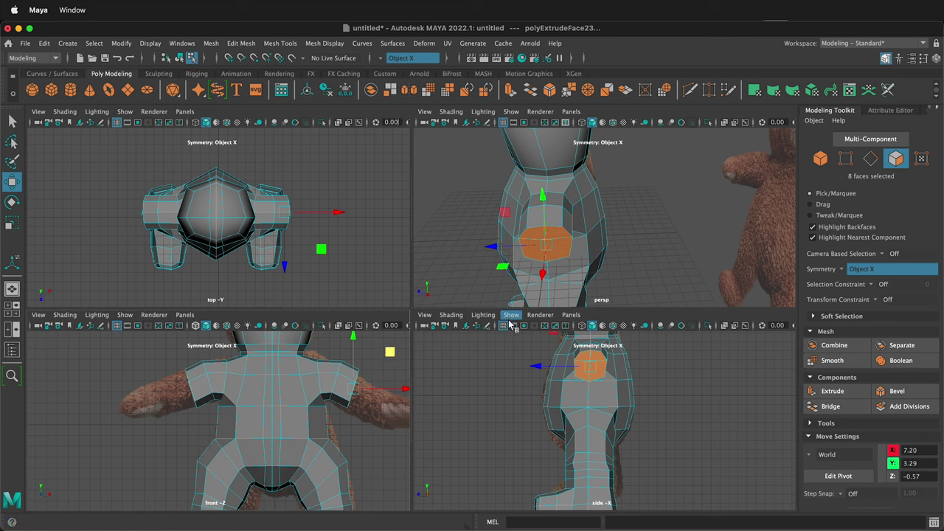
- Extrude the arm end faces twice more along the reference, to about X 7.65, Y 3.04 and X 8.11, Y 2.84, scaling the second slightly
key(ctrl+e)
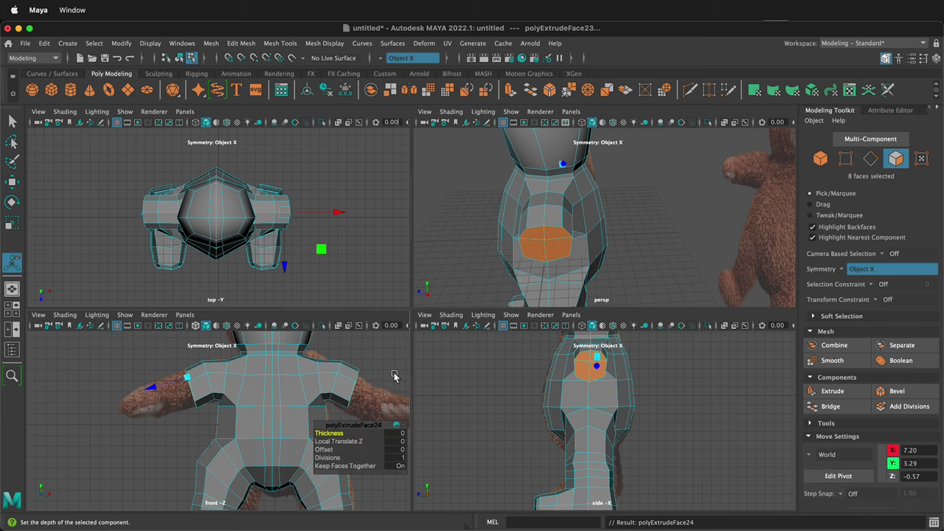
key(w)
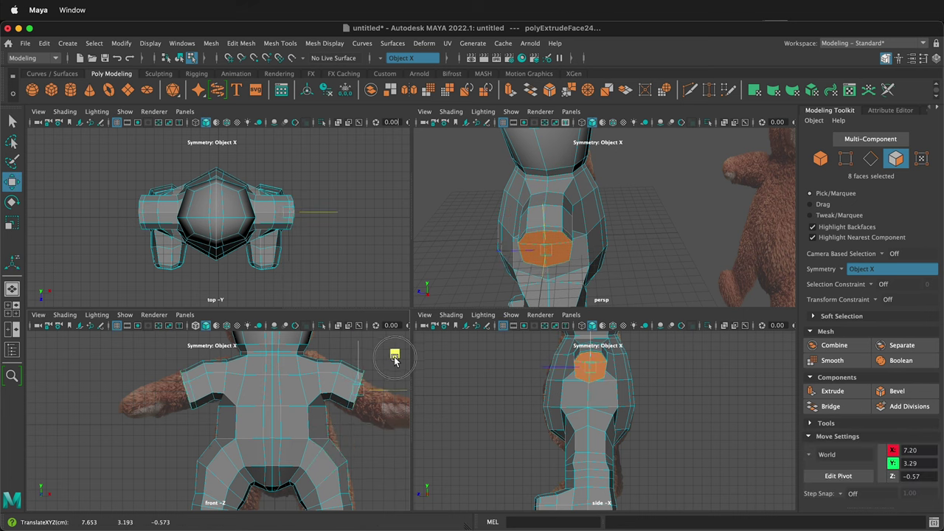
key(ctrl+e)
key(w)
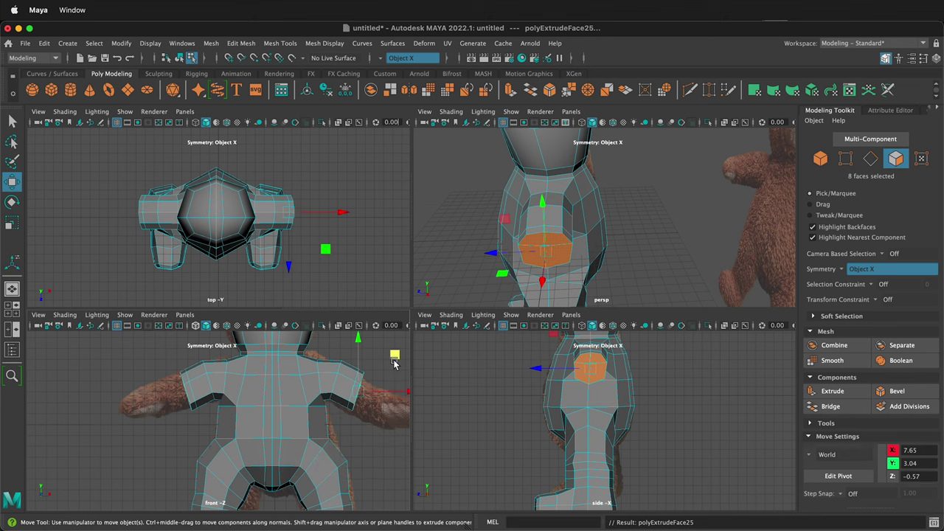
drag(394, 361, 399, 360)
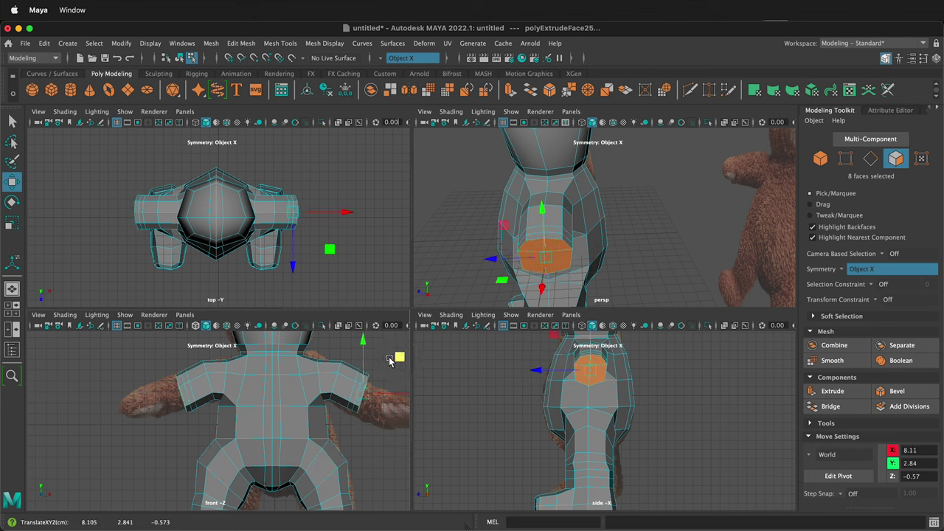
key(r)
drag(361, 390, 361, 397)
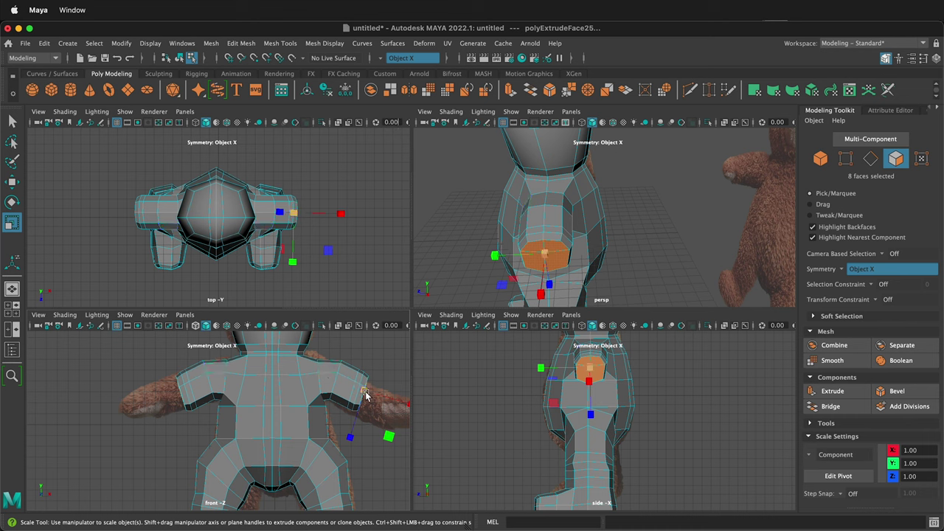
- Extrude the arm end faces outward and down to about X 9.27, Y 2.19, scaling and rotating them slightly to follow the reference
key(ctrl+e)
key(w)
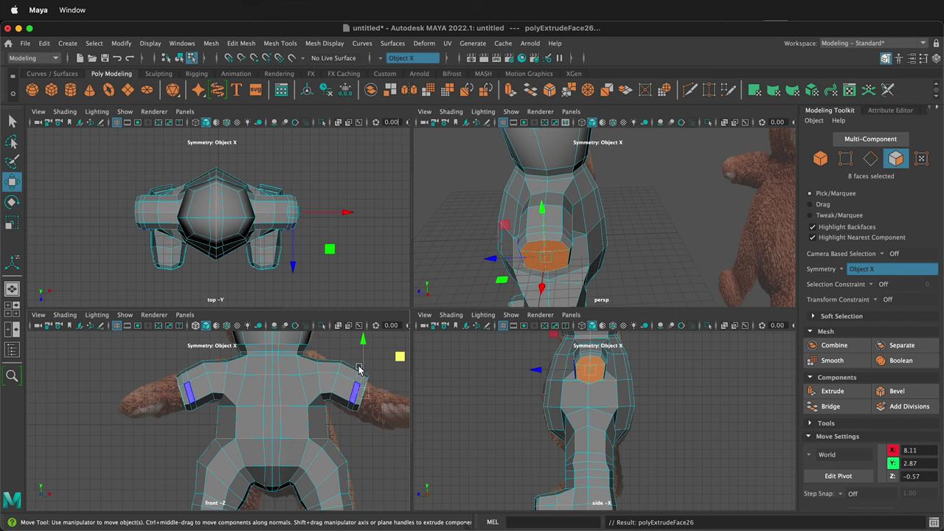
drag(398, 359, 415, 371)
key(r)
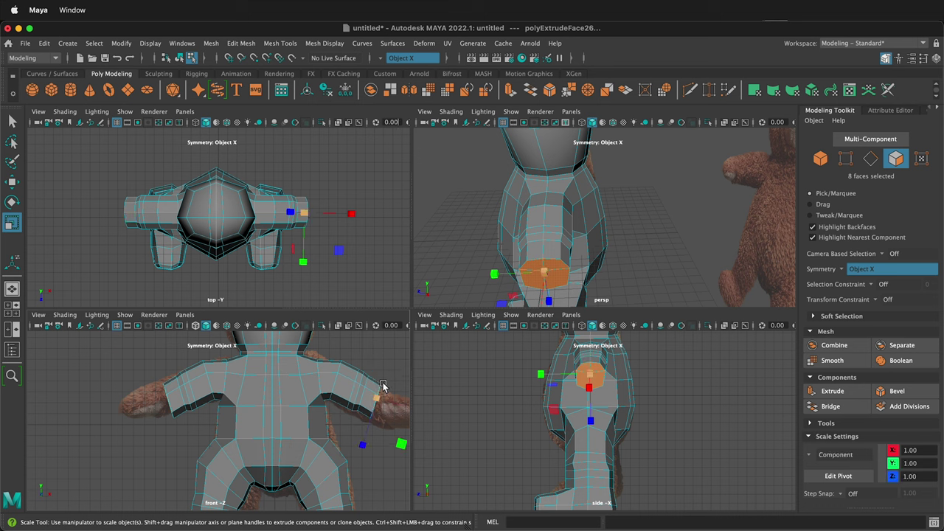
drag(377, 401, 377, 402)
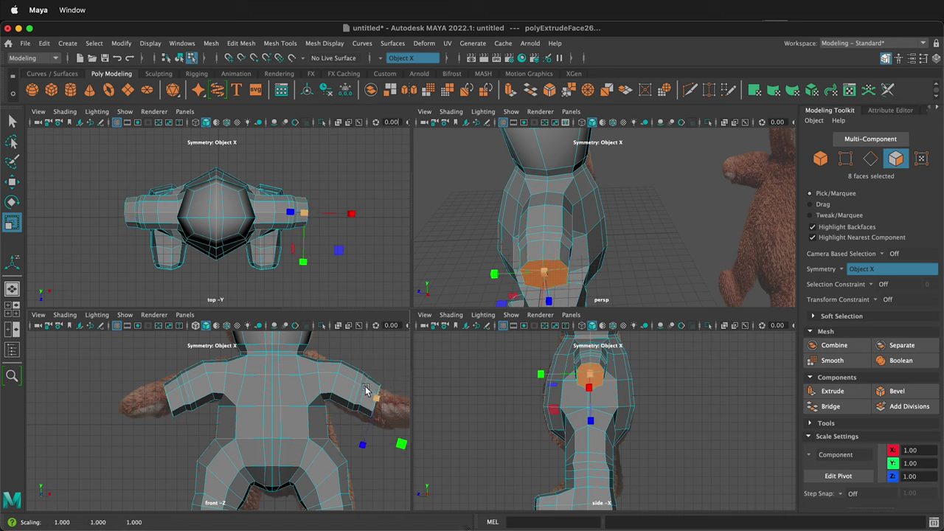
key(e)
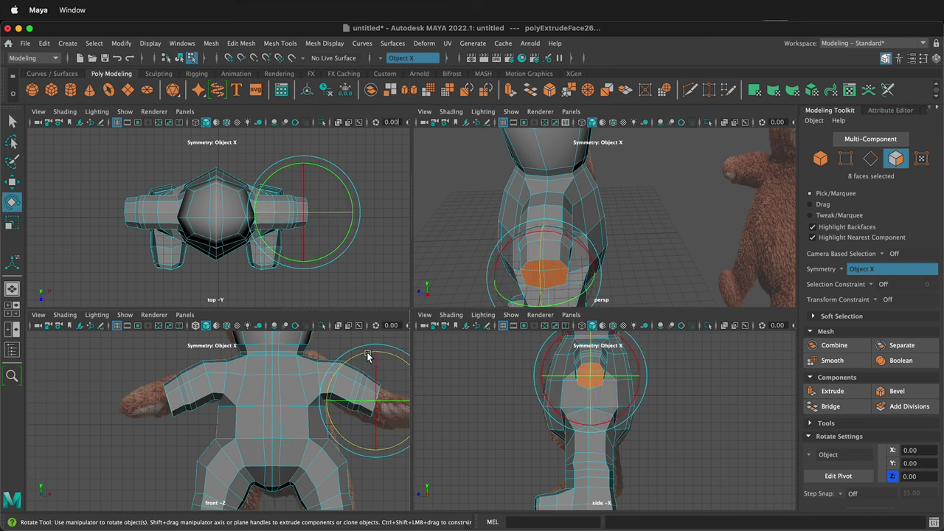
- Extrude the arm end faces again to about X 10.43, Y 1.58 and scale them down slightly to fit the reference arm
key(ctrl+e)
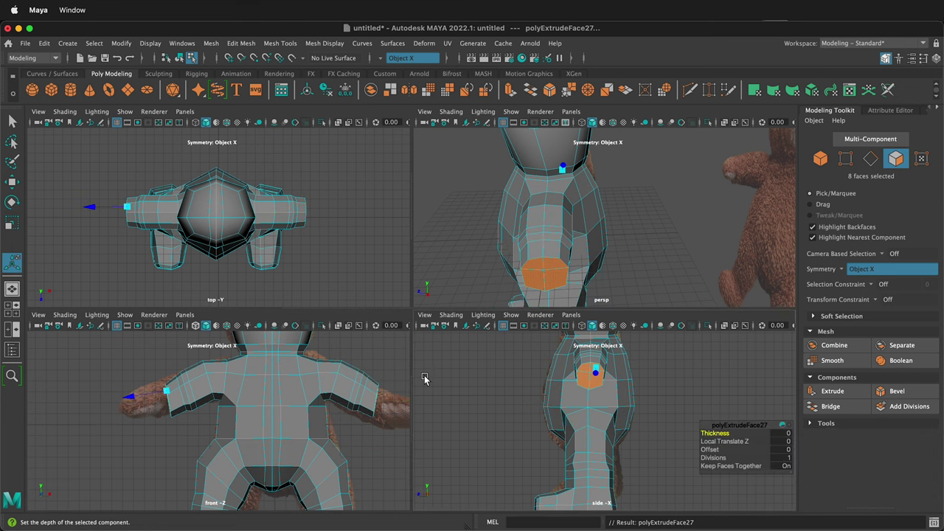
key(w)
alt+middle_drag(346, 393, 258, 379)
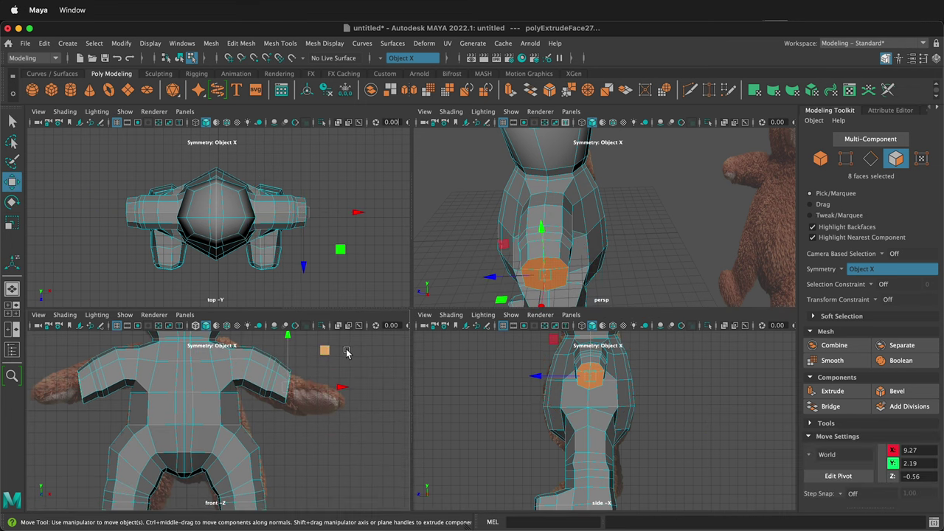
drag(324, 351, 335, 358)
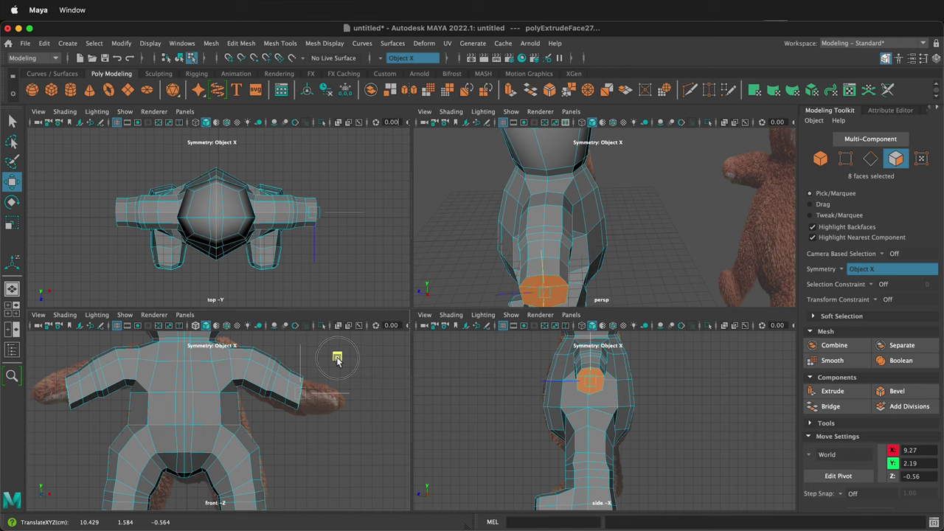
key(r)
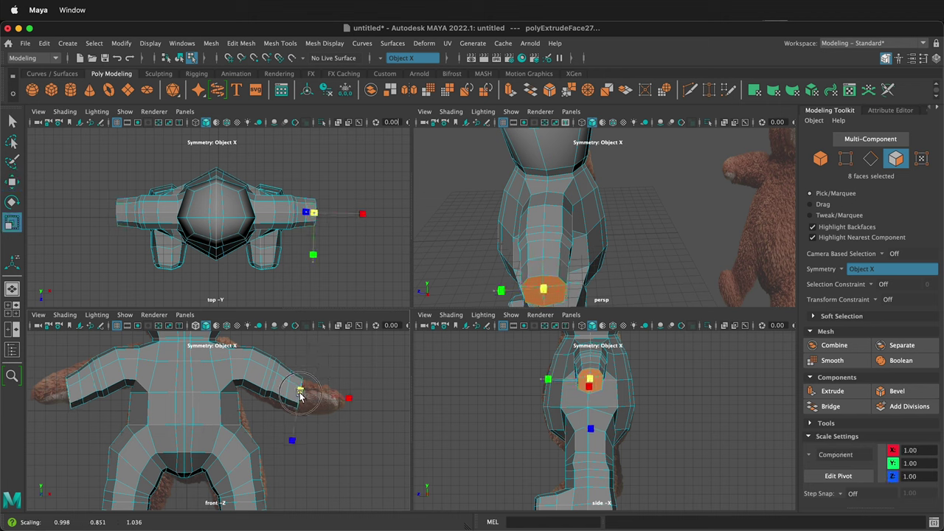
- Extrude the arm ends once more, reselect all eight end faces and move them to about X 11.69, Y 1.36
key(ctrl+e)
key(w)
click(330, 372)
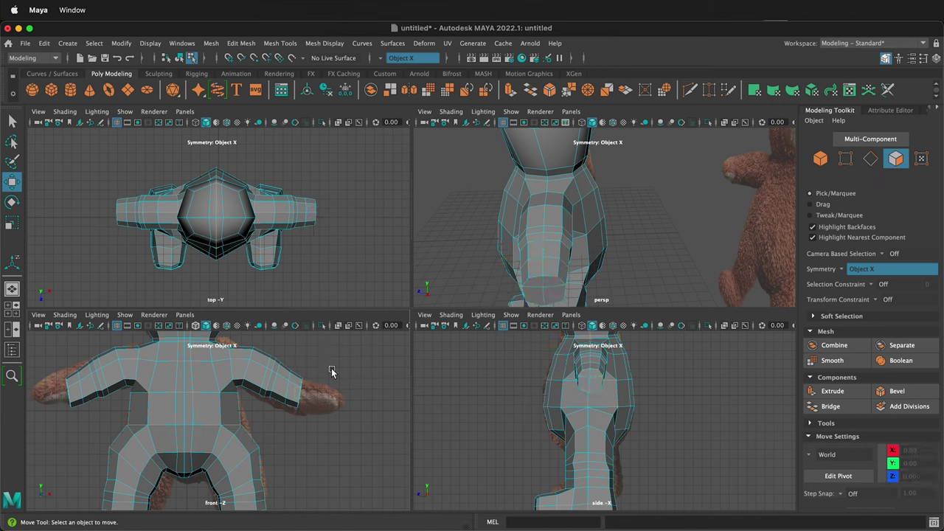
drag(332, 371, 280, 424)
click(460, 278)
click(539, 286)
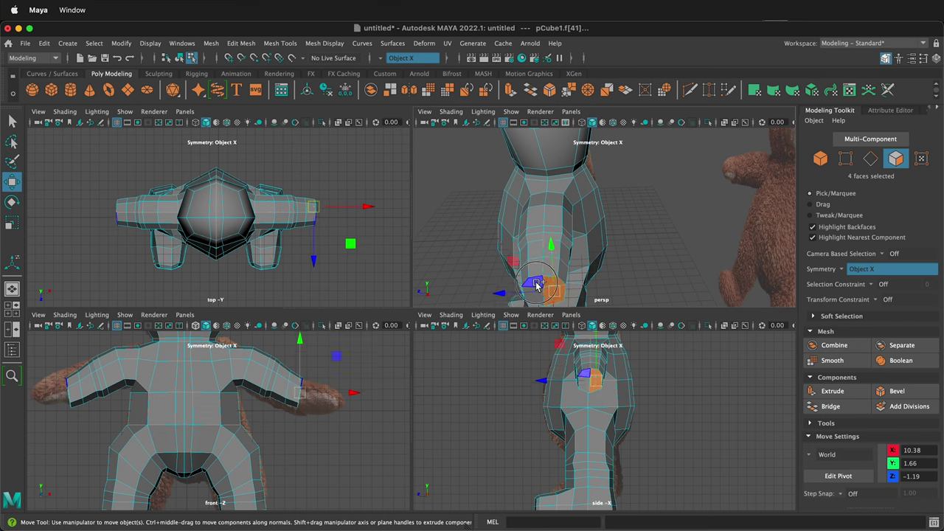
mouse_move(337, 353)
mouse_down()
mouse_move(333, 360)
mouse_move(351, 360)
mouse_up()
key(super+z)
shift+click(534, 295)
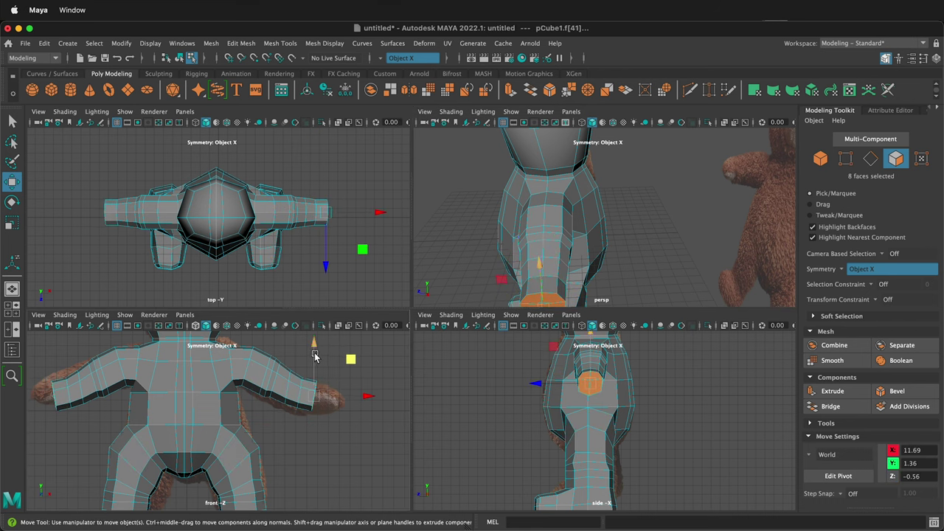
- Reduce the height of the arm end faces by scaling them along their component Z axis
key(r)
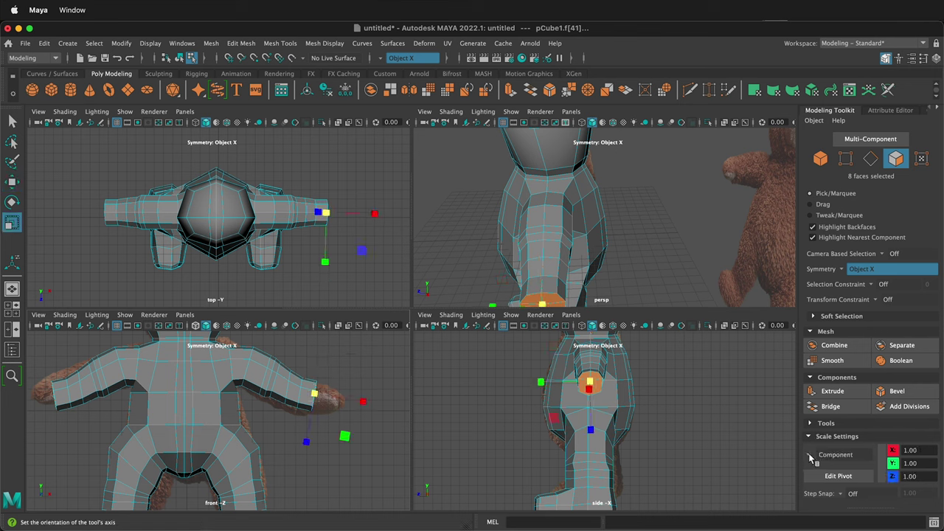
click(810, 456)
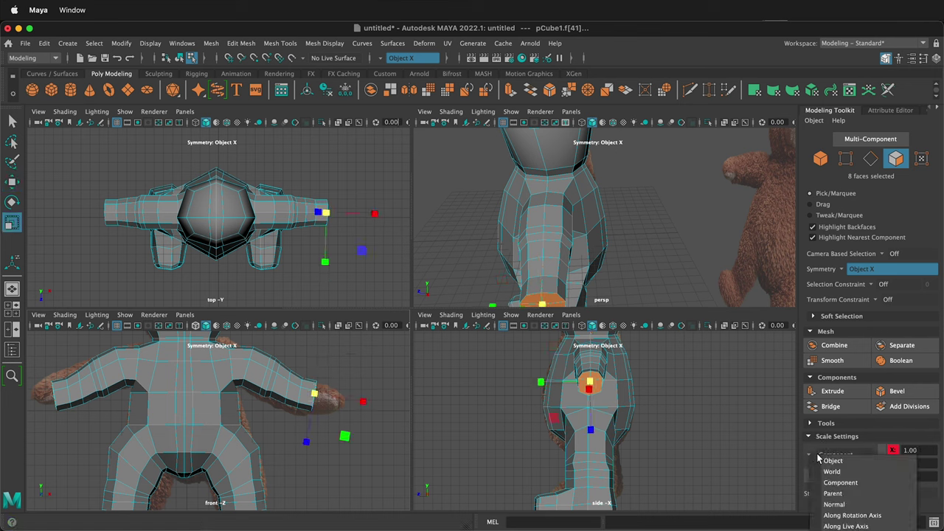
click(311, 432)
drag(307, 432, 310, 420)
- Extrude the arm end faces to about X 13.16, Y 1.12 and flatten them further along their component Z axis
key(ctrl+e)
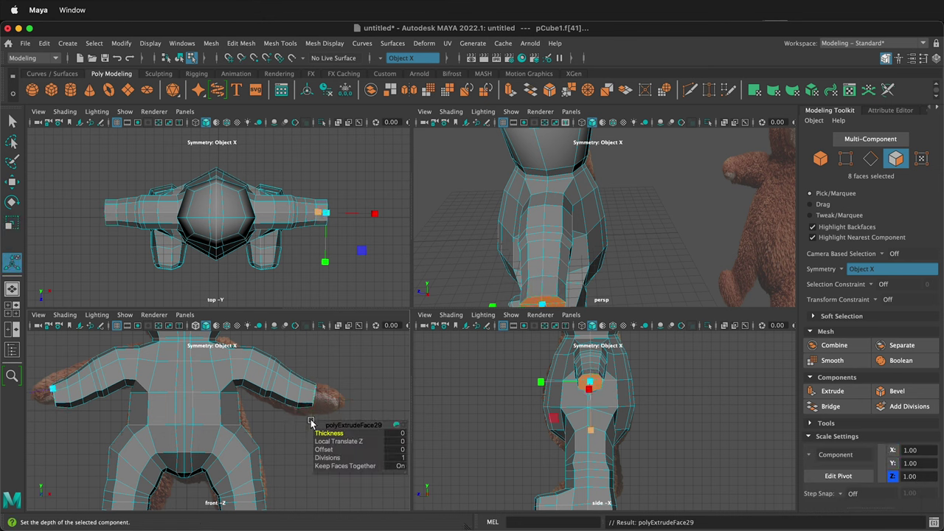
key(w)
drag(351, 359, 367, 368)
key(r)
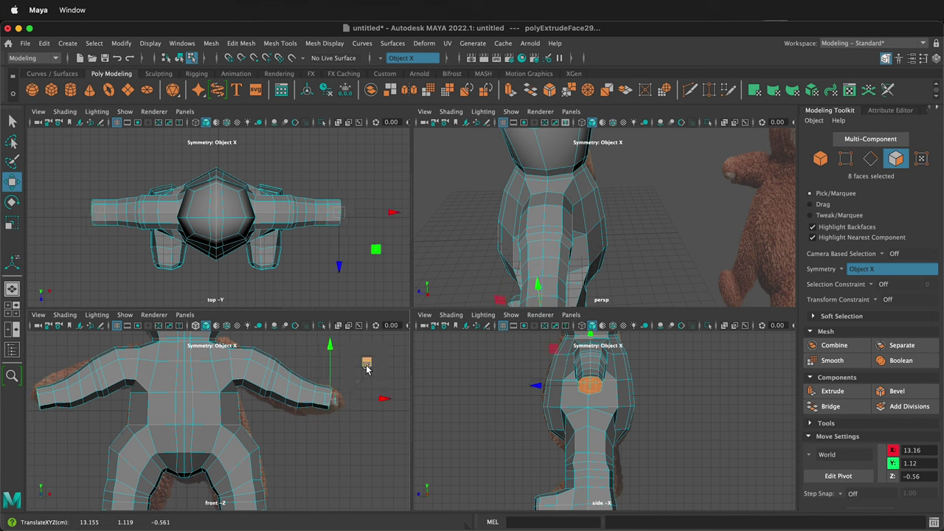
drag(324, 434, 324, 427)
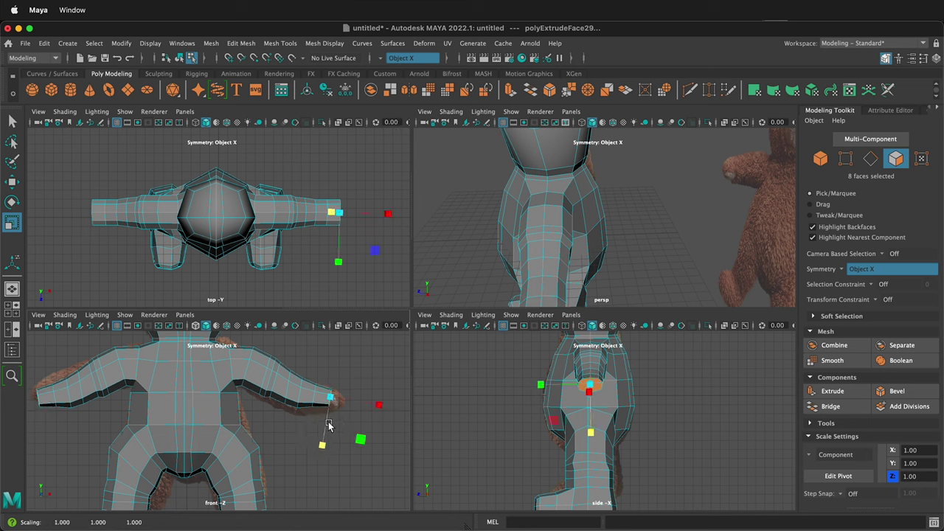
- Extrude the arm end faces toward the paw tips to about X 14.17, Y 0.99 and reduce their height
key(ctrl+e)
key(w)
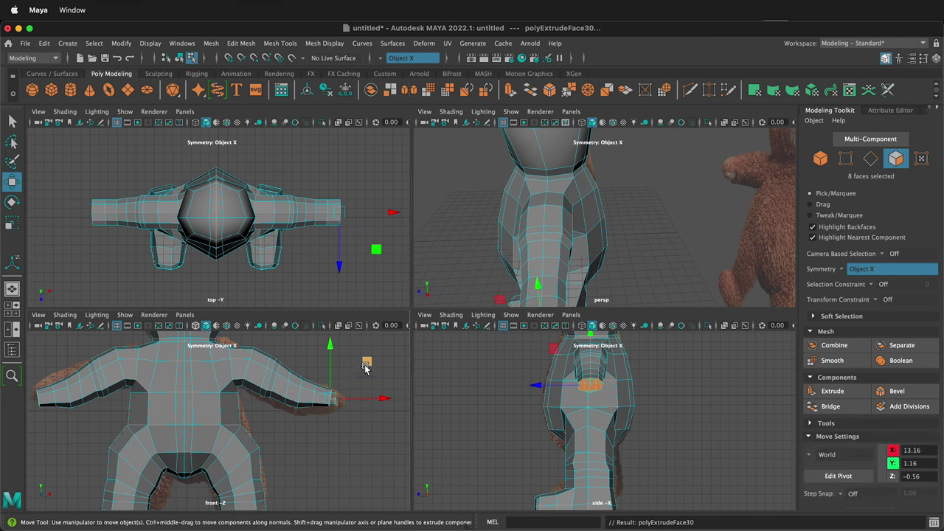
drag(366, 365, 377, 366)
key(r)
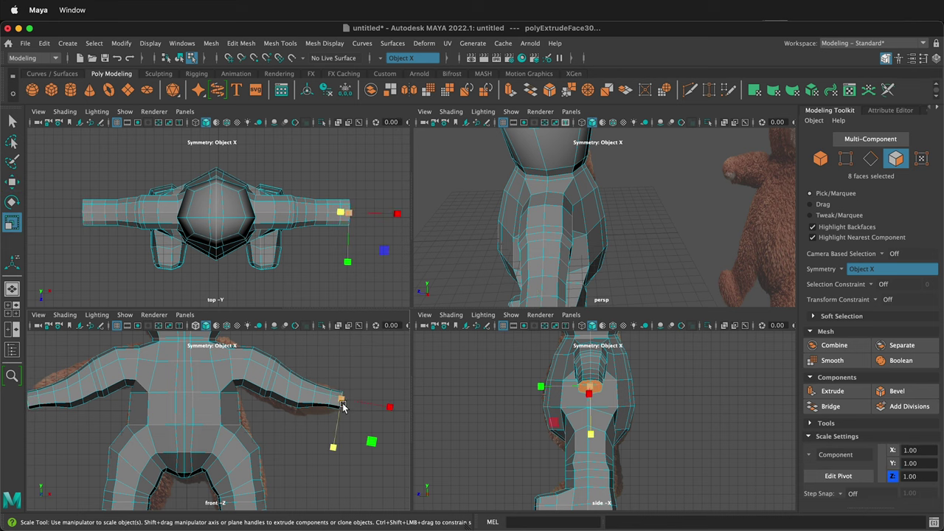
drag(340, 446, 338, 427)
scroll(348, 413, up, 4)
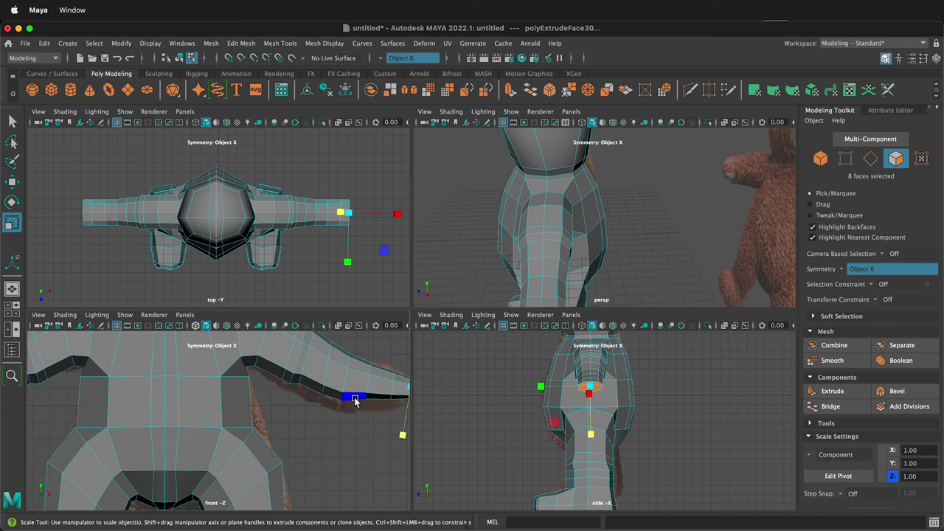
scroll(342, 383, down, 4)
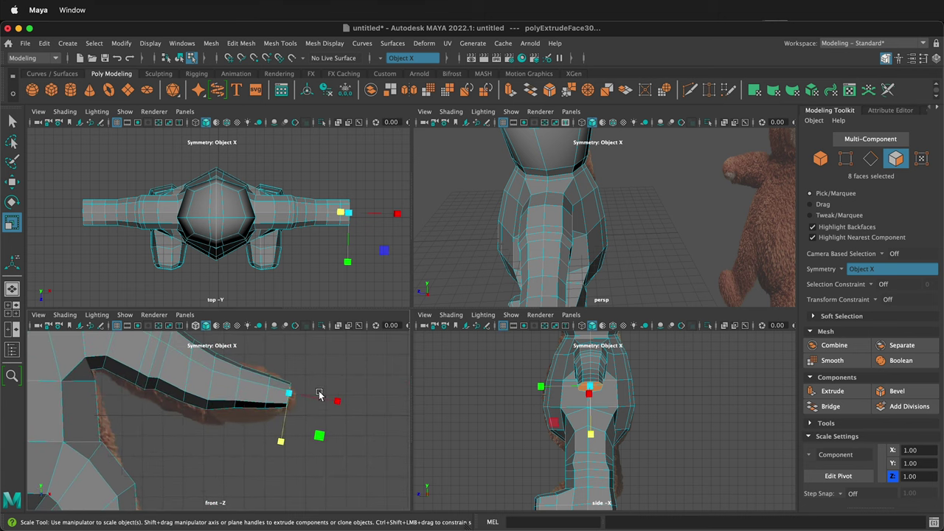
- Extrude a short final segment at both paw tips and scale its end faces down to fit the reference
key(ctrl+e)
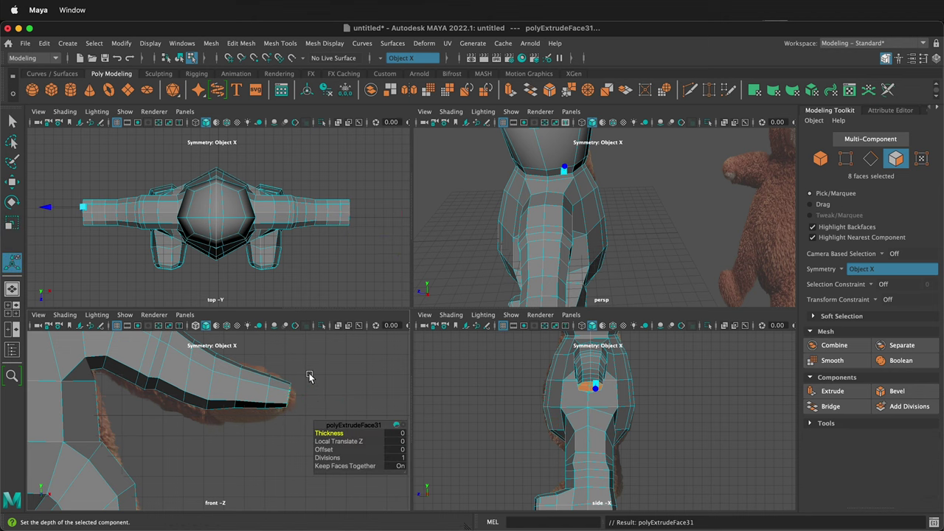
key(w)
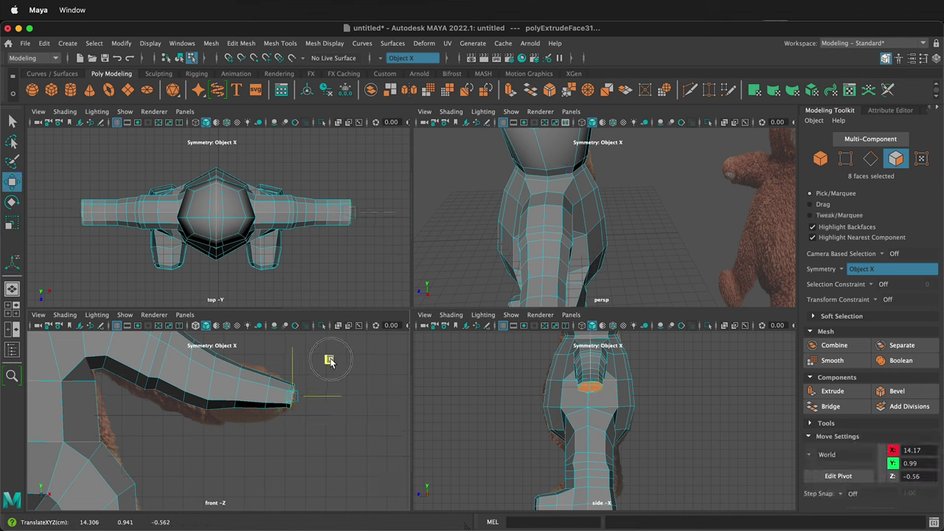
drag(327, 359, 333, 365)
key(r)
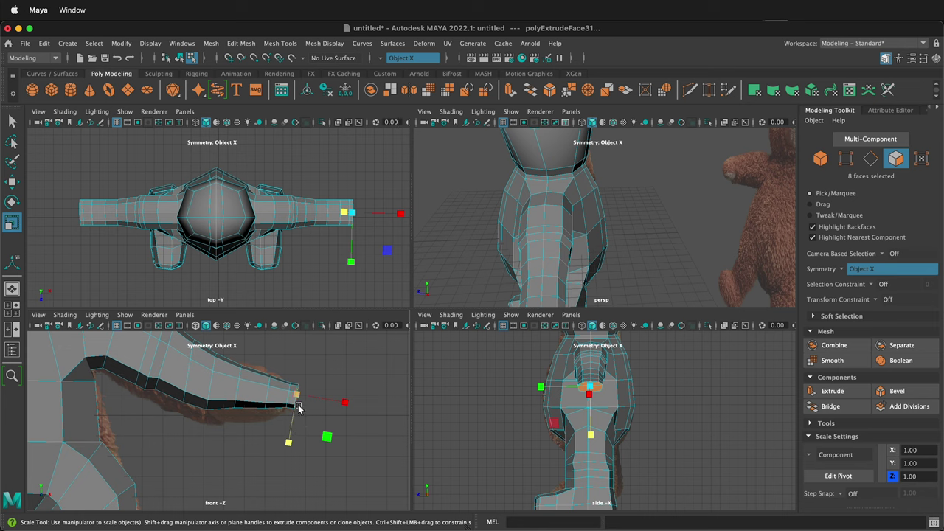
mouse_move(297, 411)
mouse_down()
mouse_move(296, 393)
mouse_move(287, 400)
mouse_up()
- Show the mesh in smooth preview and compare the arms and body with the front and side reference images
key(3)
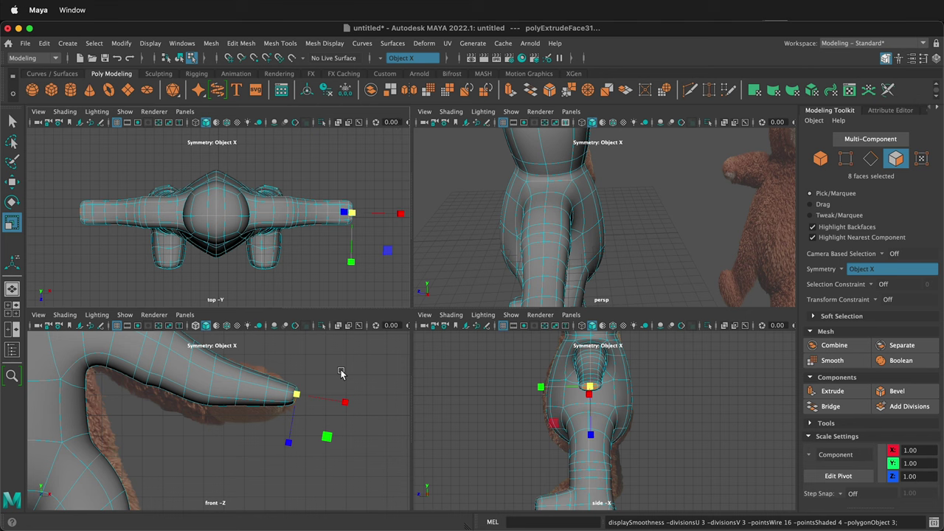
scroll(438, 363, up, 2)
scroll(514, 401, down, 4)
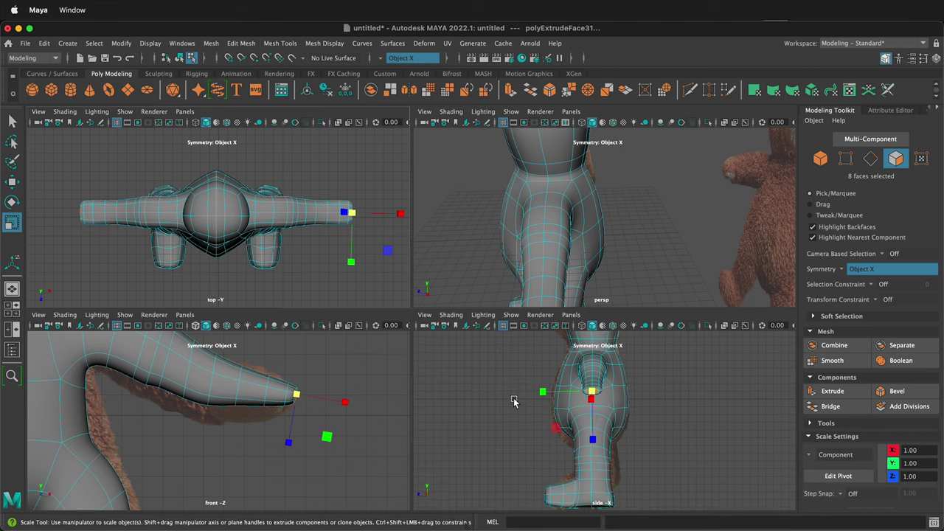
scroll(567, 202, up, 4)
scroll(568, 200, down, 8)
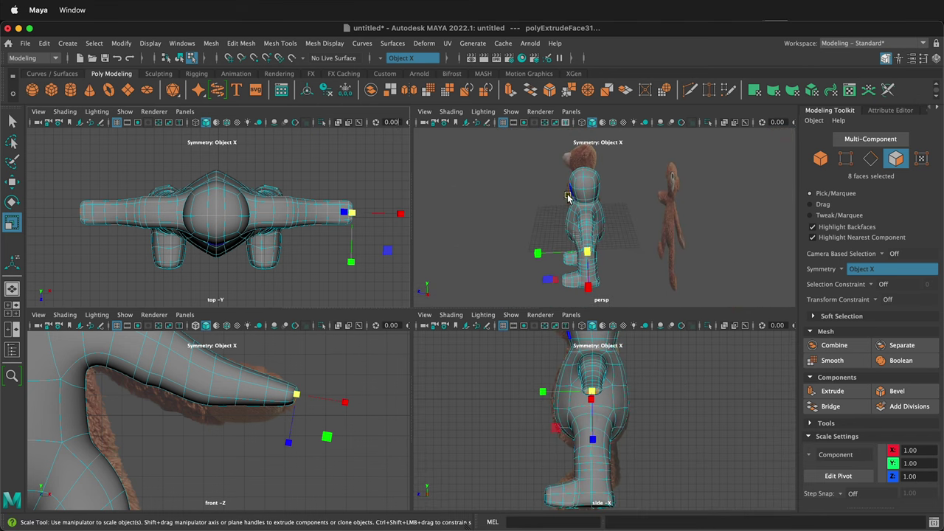
scroll(248, 435, down, 10)
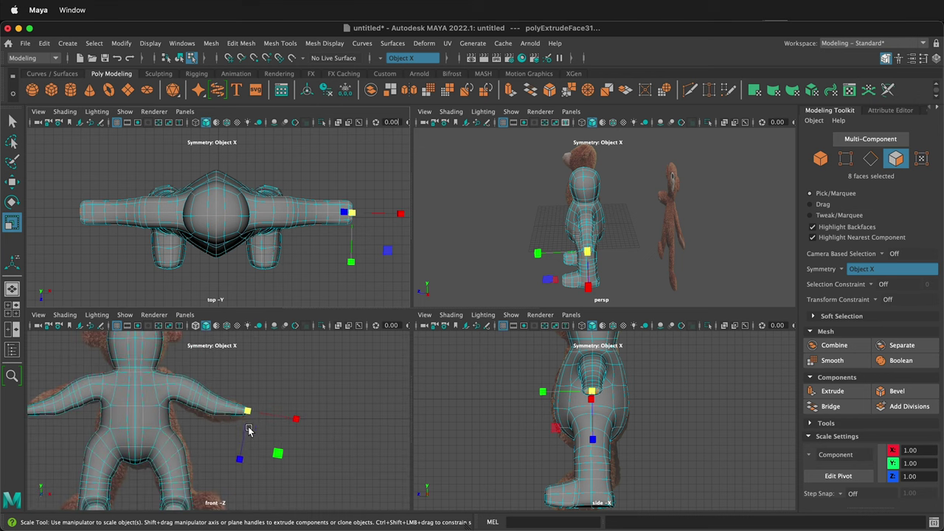
middle_drag(247, 446, 287, 390)
key(super+z)
- Insert a horizontal edge loop around the head across the forehead with the Multi-Cut tool
scroll(281, 363, up, 3)
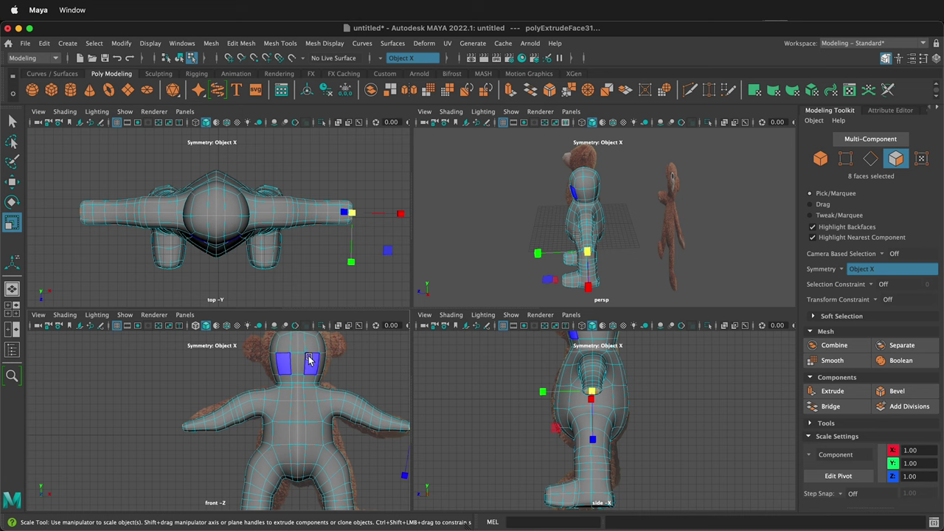
scroll(308, 358, up, 3)
alt+middle_drag(348, 368, 287, 427)
scroll(283, 373, up, 3)
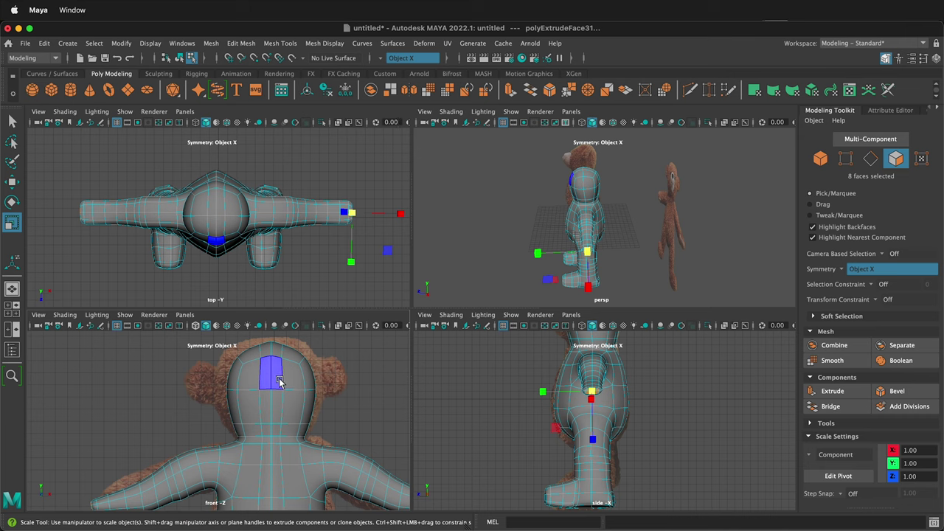
click(280, 382)
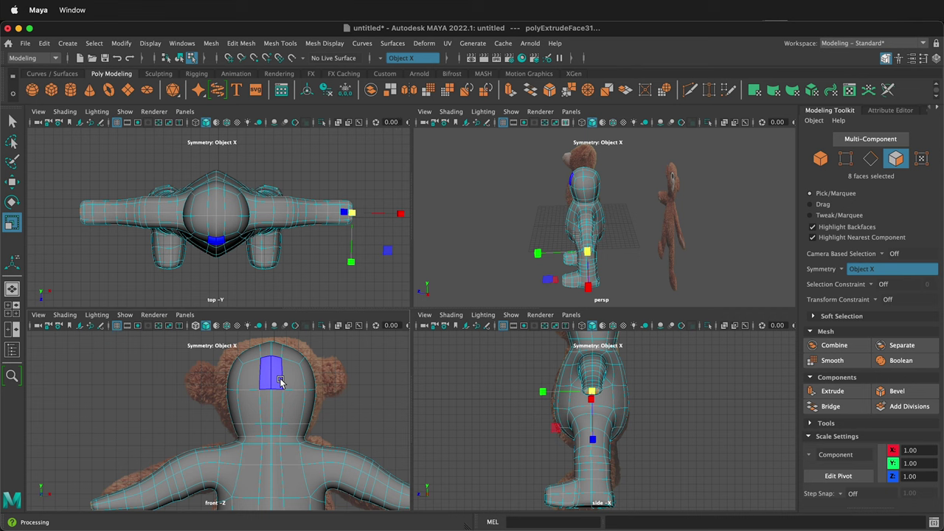
shift+right_click(280, 381)
shift+right_drag(275, 377, 221, 343)
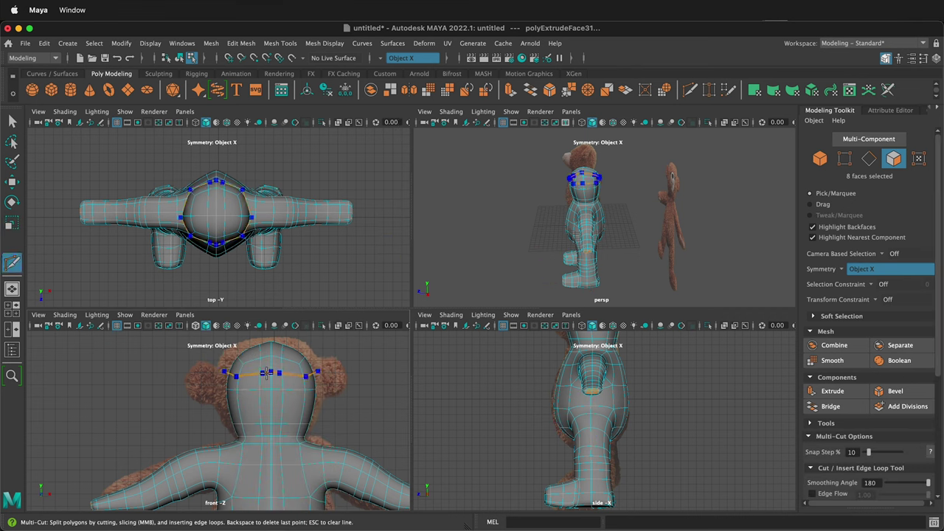
ctrl+click(268, 375)
click(262, 389)
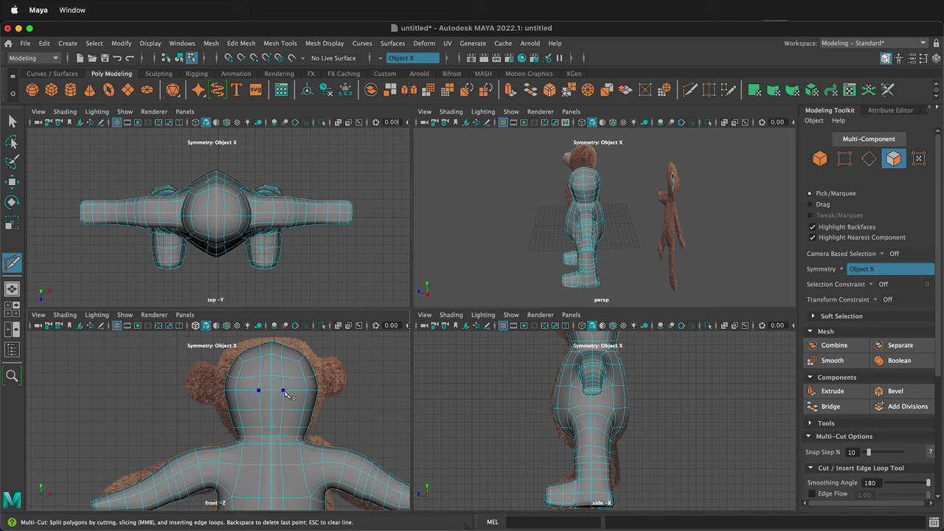
- Extrude the eight faces covering the forehead above the muzzle area on the front of the head
right_drag(286, 393, 284, 322)
click(258, 414)
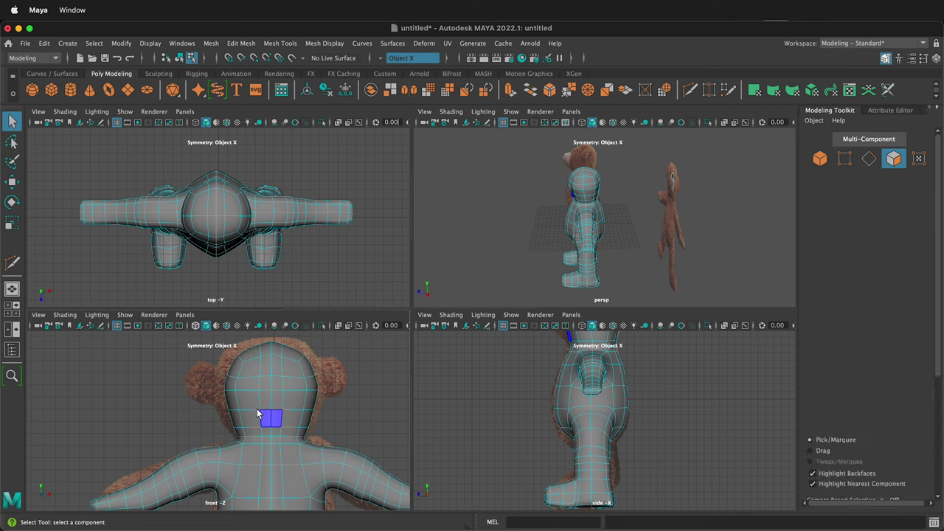
click(268, 365)
click(274, 366)
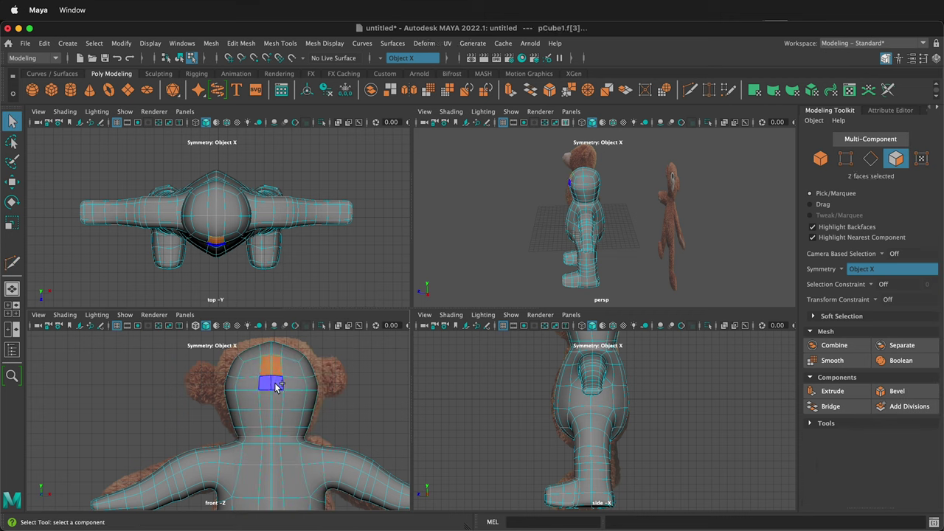
shift+click(276, 387)
shift+click(293, 385)
shift+click(294, 374)
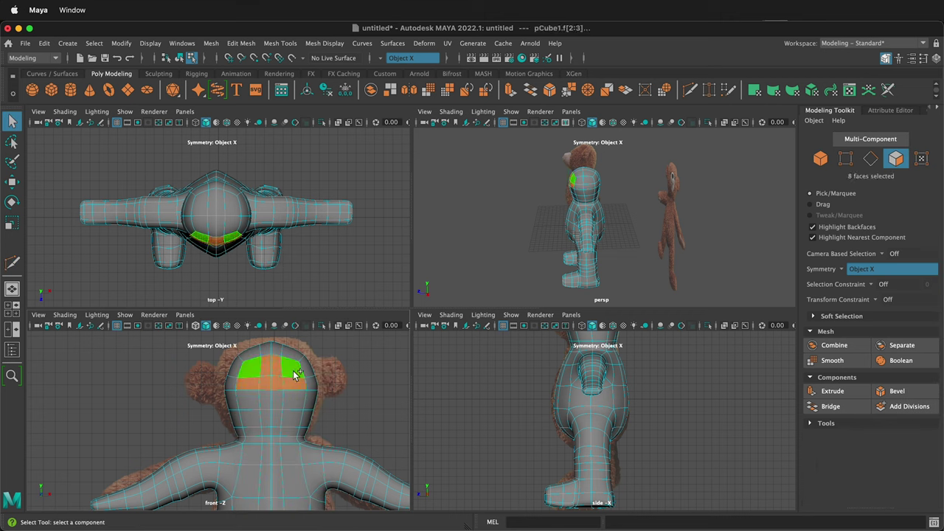
key(ctrl+e)
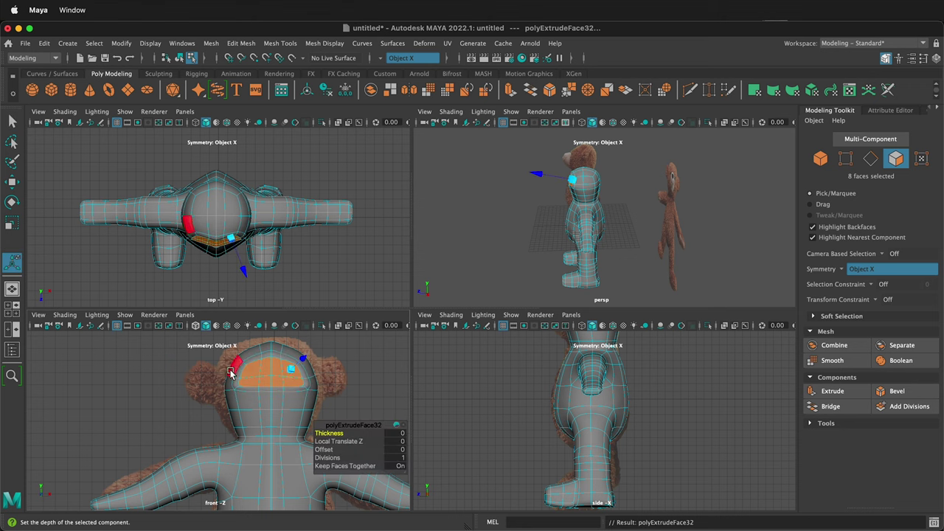
- Extrude the eight lower face faces for the muzzle and scale them narrower along the world X axis
click(249, 407)
shift+click(251, 421)
shift+click(273, 421)
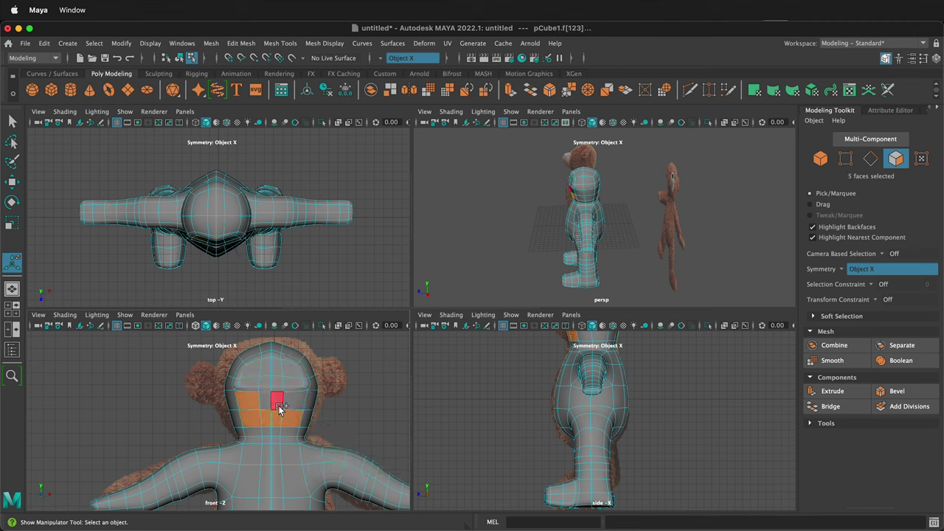
shift+click(306, 402)
shift+click(302, 402)
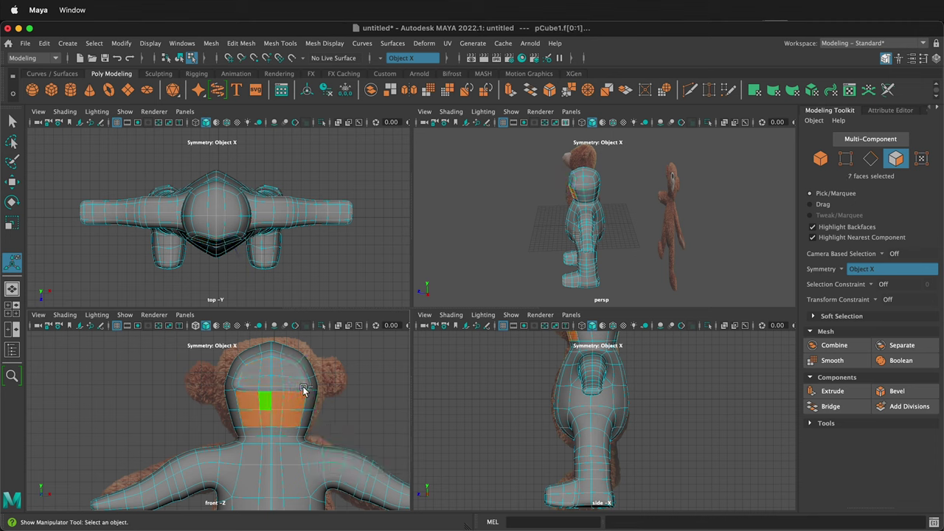
key(ctrl+e)
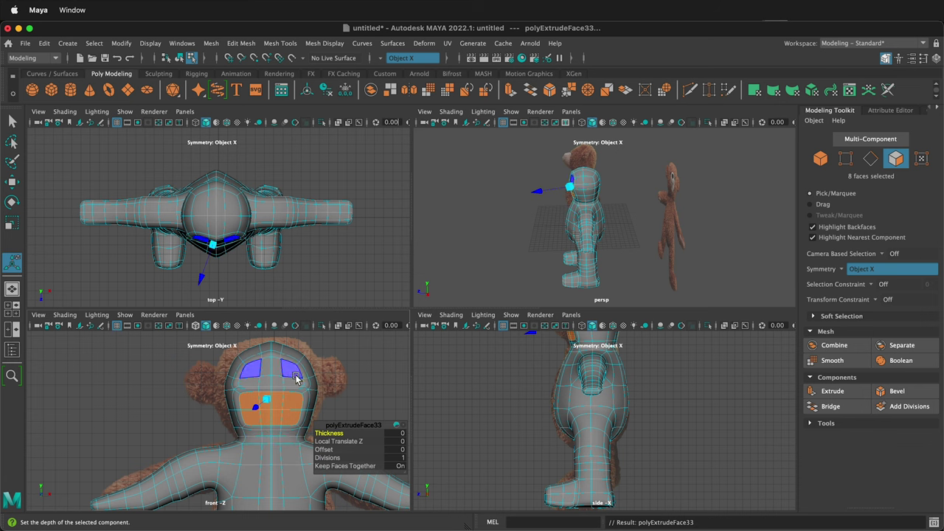
key(shift+f)
key(r)
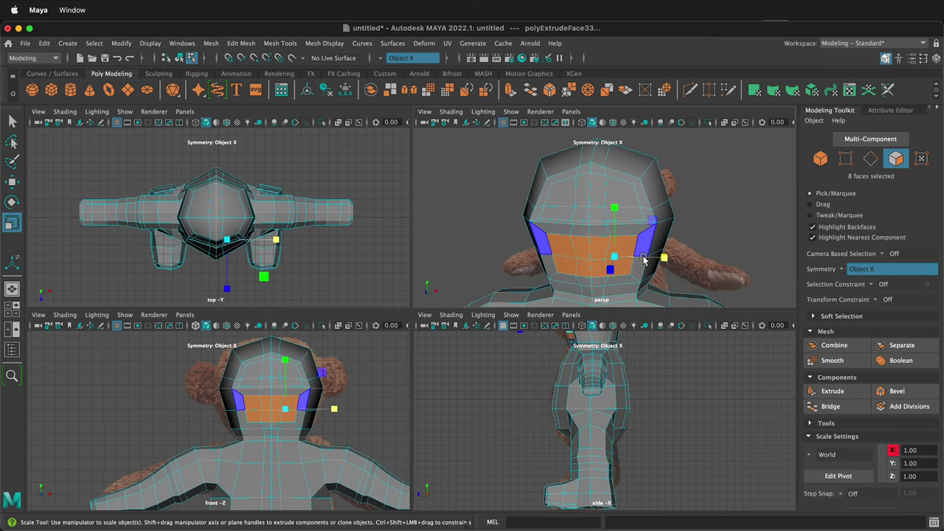
drag(643, 258, 613, 259)
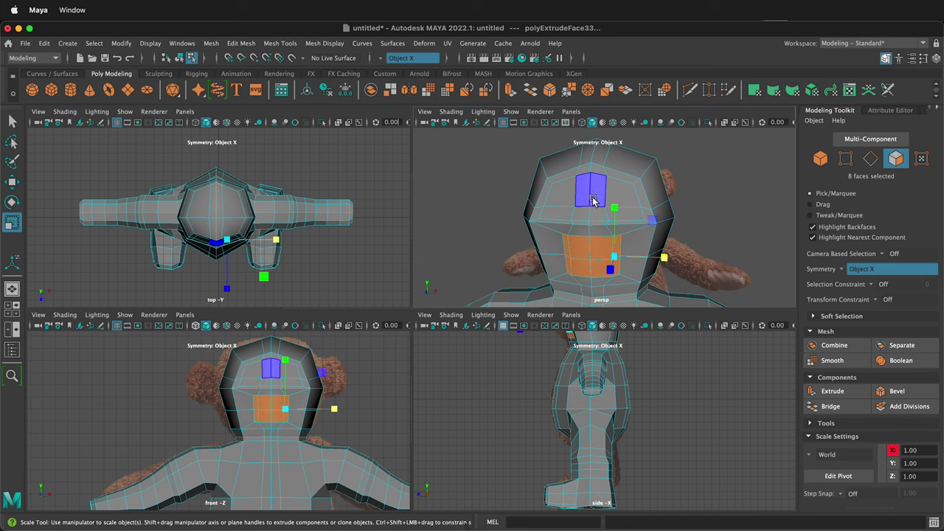
- Reposition the mirrored vertex pairs along the border between forehead and muzzle, spreading the muzzle's upper corners outward
right_click(595, 221)
right_drag(594, 223, 563, 220)
scroll(588, 220, up, 5)
click(546, 232)
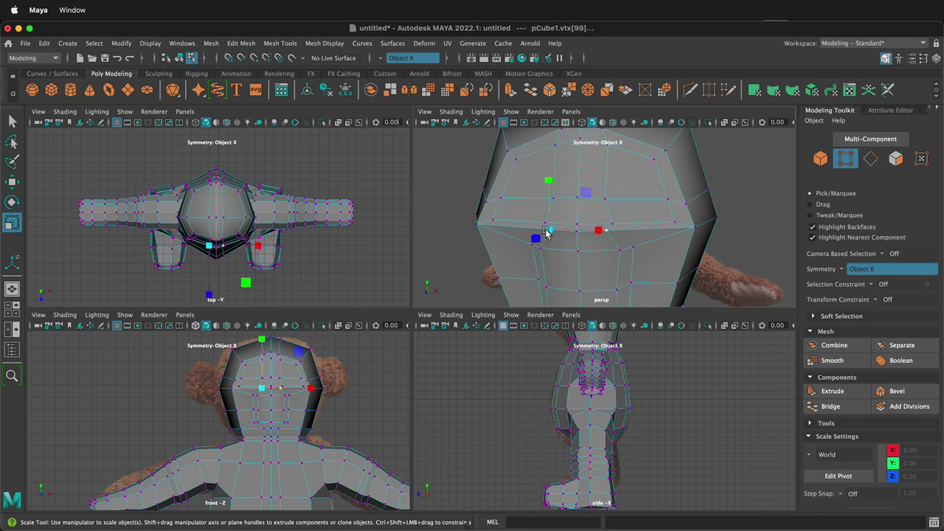
key(w)
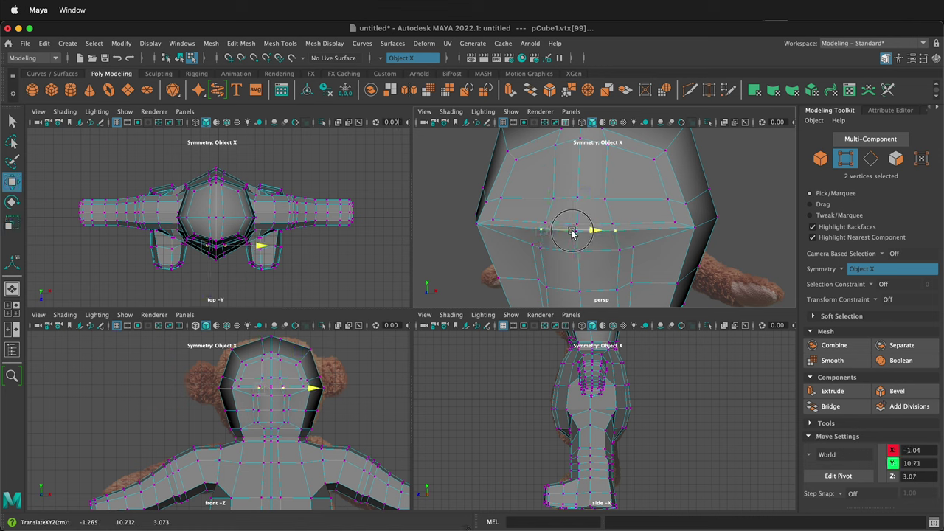
click(552, 252)
click(588, 214)
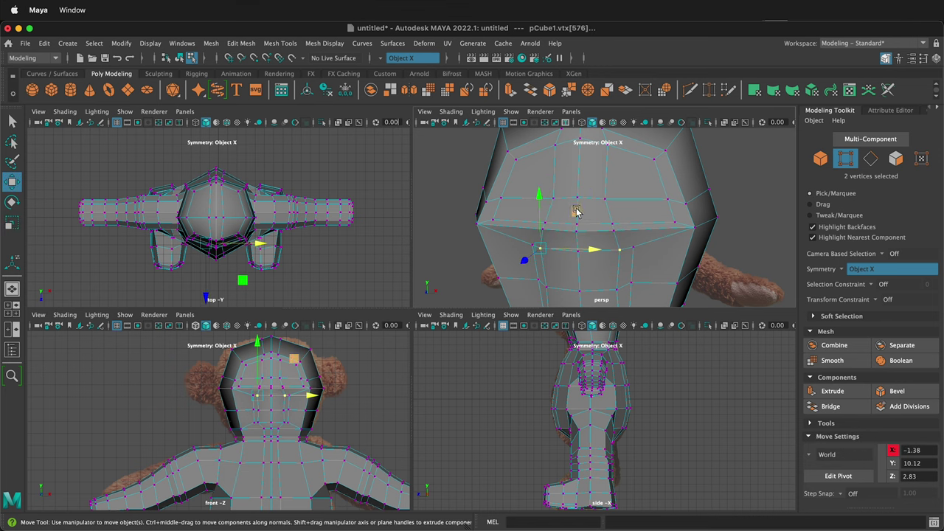
click(546, 230)
drag(577, 192, 586, 190)
click(543, 225)
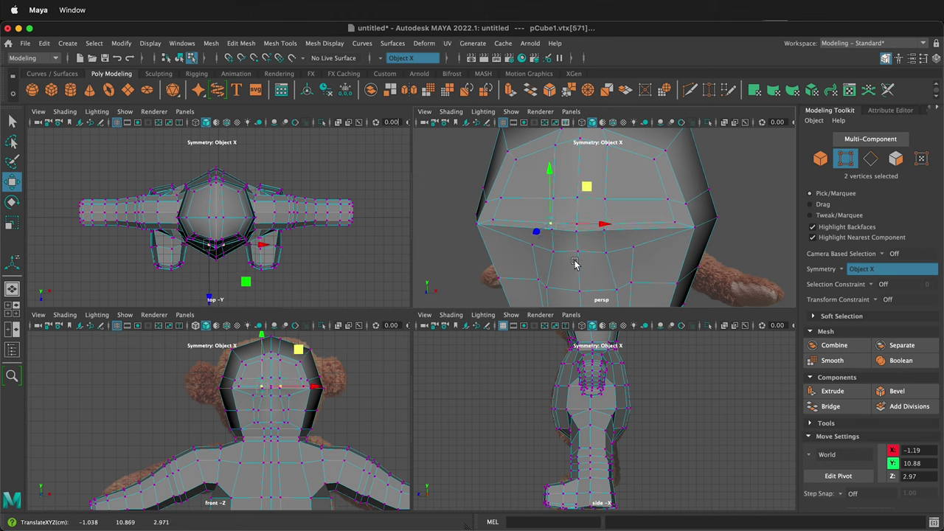
- Move the muzzle's lower corner vertices inward to about X 1.07, Y 7.93, Z 2.24 and adjust the outer jaw pair
alt+middle_drag(576, 258, 579, 199)
click(550, 220)
drag(587, 183, 594, 182)
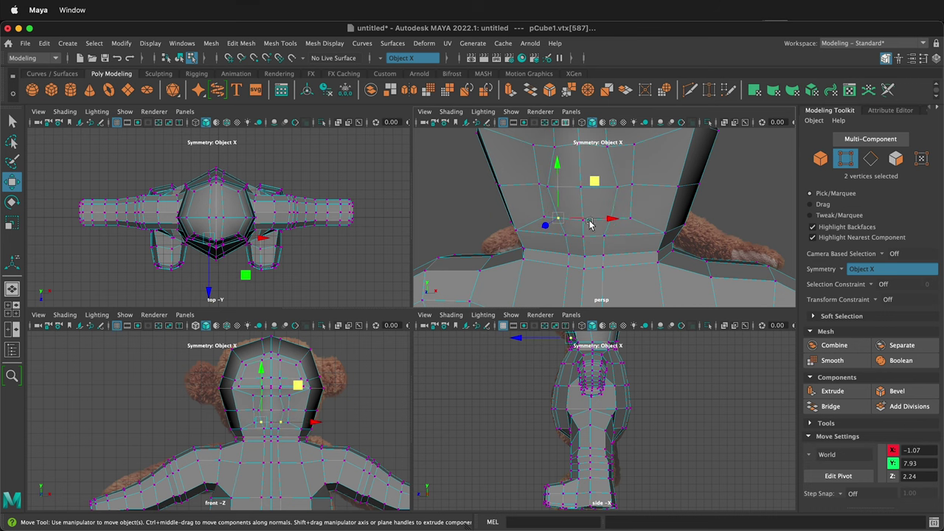
click(667, 233)
drag(702, 204, 685, 195)
- Reposition the mirrored vertices at the outer eye line and beneath the jaw to round the cheeks in profile
alt+drag(608, 252, 455, 178)
click(450, 167)
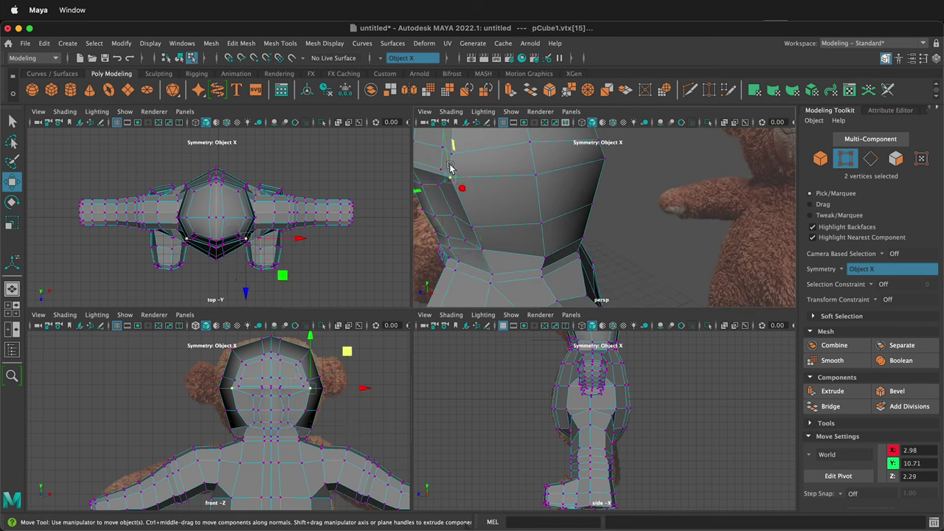
scroll(563, 185, up, 4)
scroll(590, 230, down, 6)
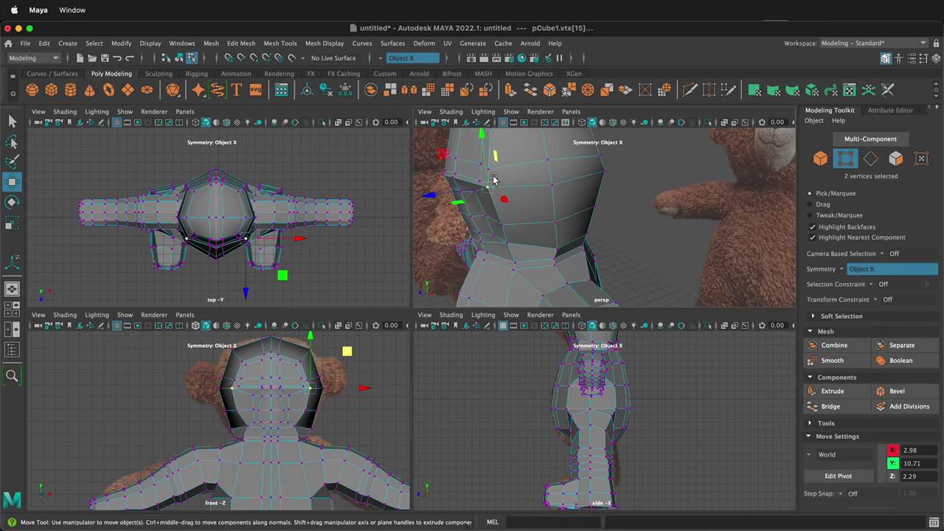
drag(442, 153, 447, 153)
click(511, 245)
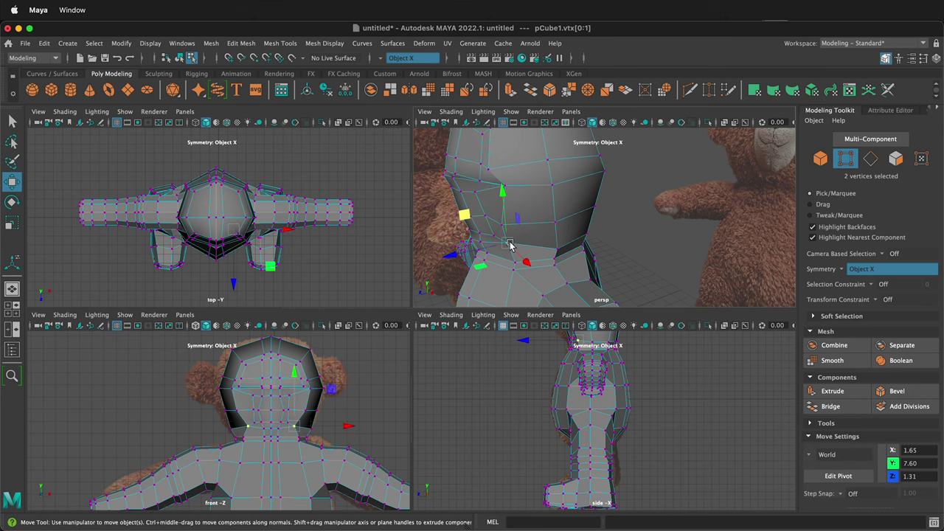
drag(468, 219, 481, 197)
click(502, 225)
alt+drag(516, 234, 529, 191)
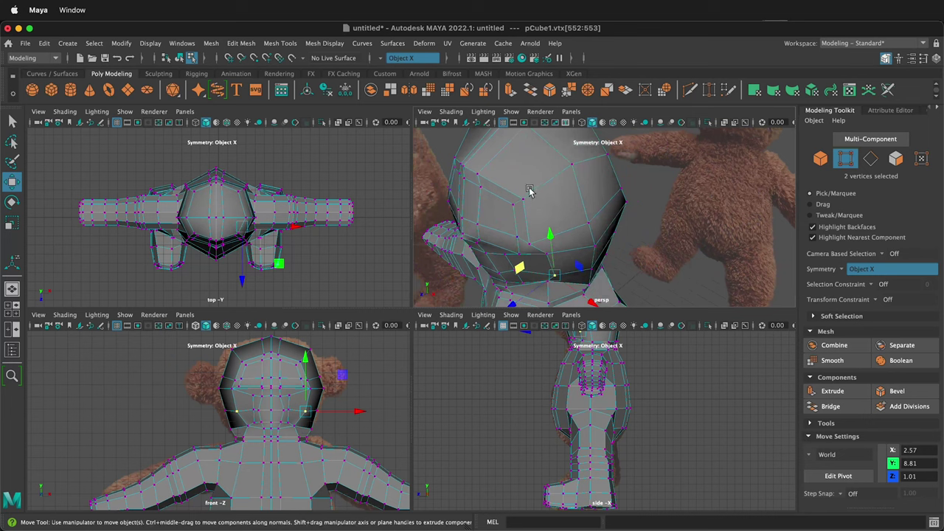
- Reposition the mirrored forehead vertices from the brow corners to the upper centre to round the front of the head
click(524, 196)
drag(515, 232, 523, 222)
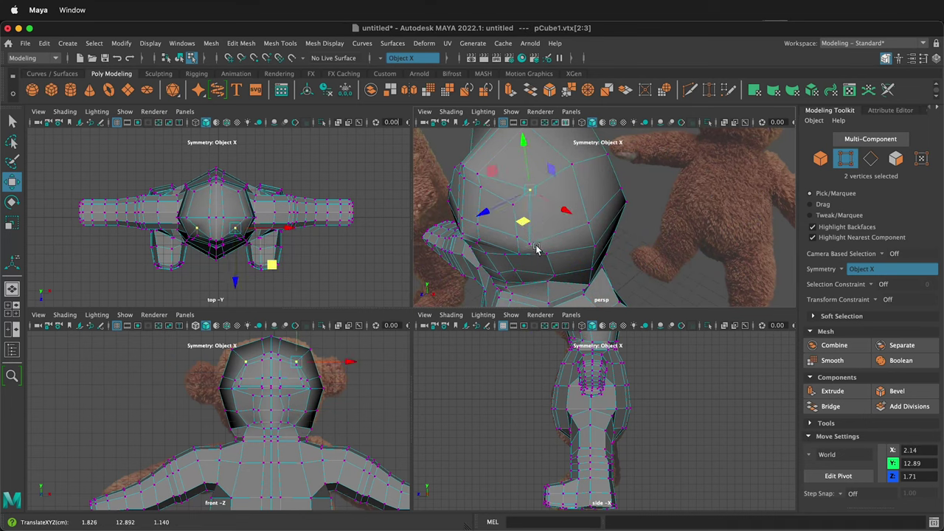
click(531, 240)
click(528, 243)
drag(523, 282, 531, 275)
click(478, 171)
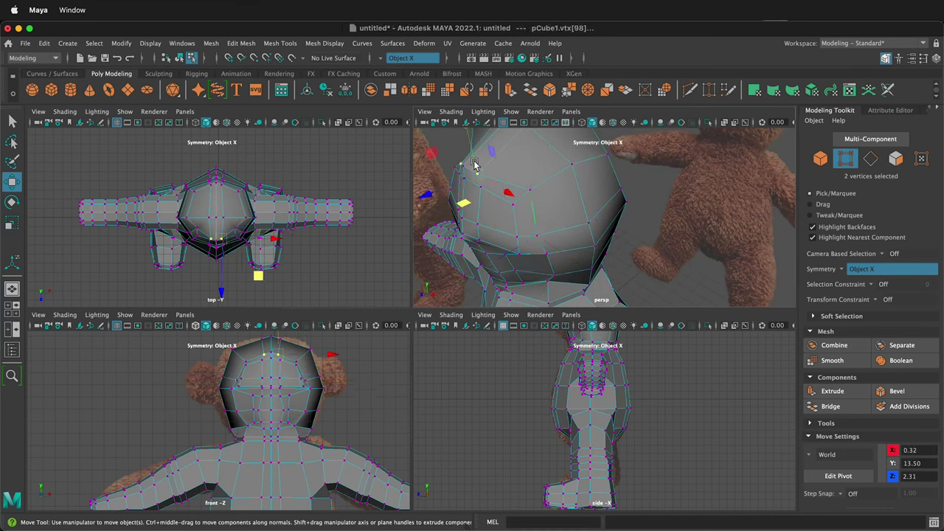
mouse_move(465, 205)
mouse_down()
mouse_move(475, 196)
mouse_move(462, 193)
mouse_up()
click(463, 167)
alt+drag(462, 193, 562, 236)
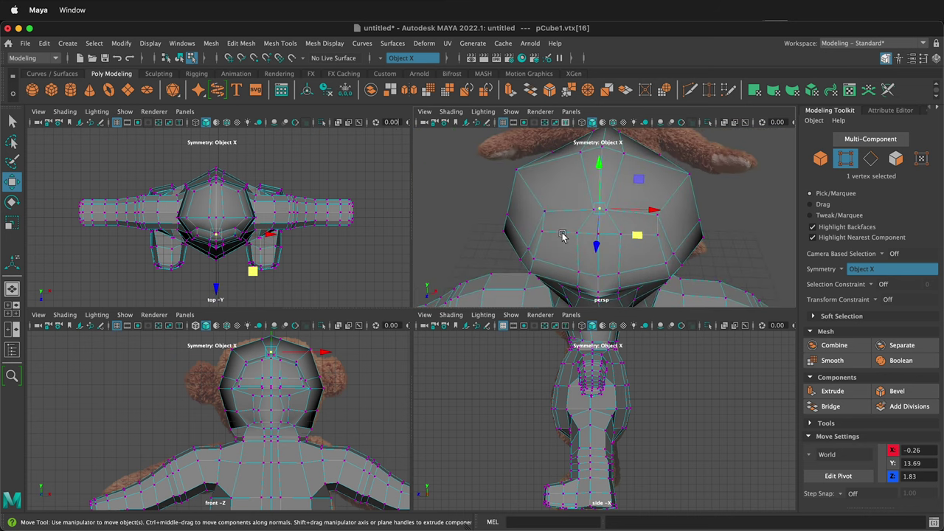
alt+drag(414, 324, 590, 235)
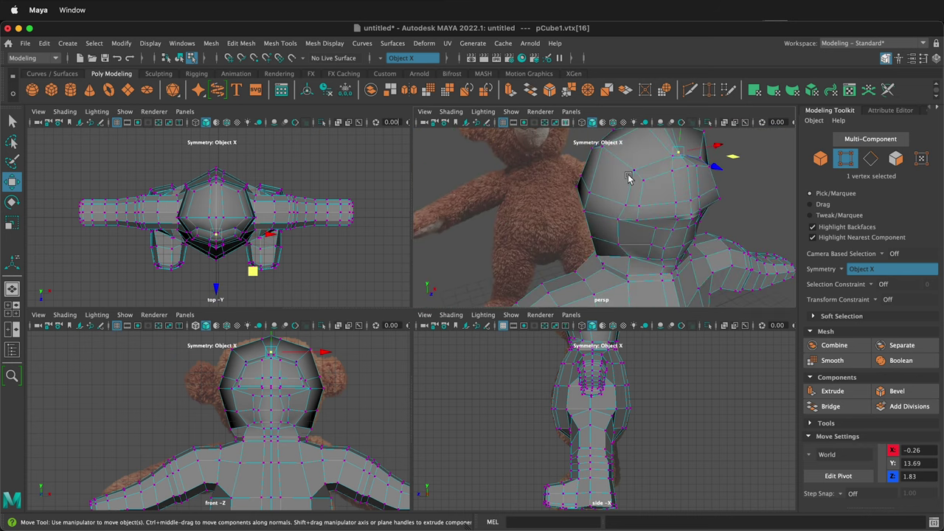
- Raise the mirrored upper forehead vertices and shift the temple vertices to smooth the curve along the head's sides
click(633, 173)
drag(668, 172, 669, 136)
click(673, 155)
scroll(672, 224, up, 5)
scroll(671, 225, down, 8)
click(618, 213)
drag(639, 184, 651, 197)
alt+drag(573, 251, 511, 231)
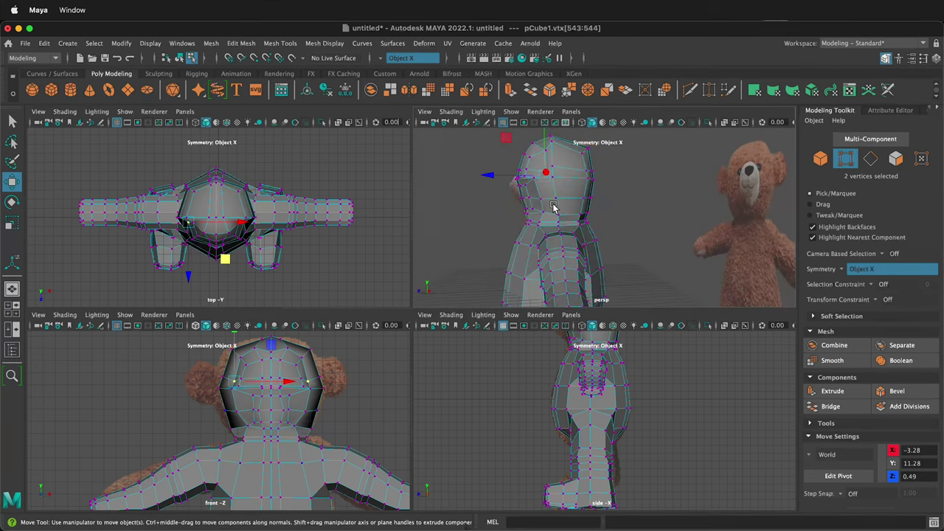
drag(544, 153, 528, 139)
- Move the mirrored vertices at the outer eye line down and back to about Y 10.33, Z 1.12
click(555, 156)
click(554, 154)
scroll(536, 240, up, 5)
scroll(537, 234, down, 5)
scroll(497, 161, up, 4)
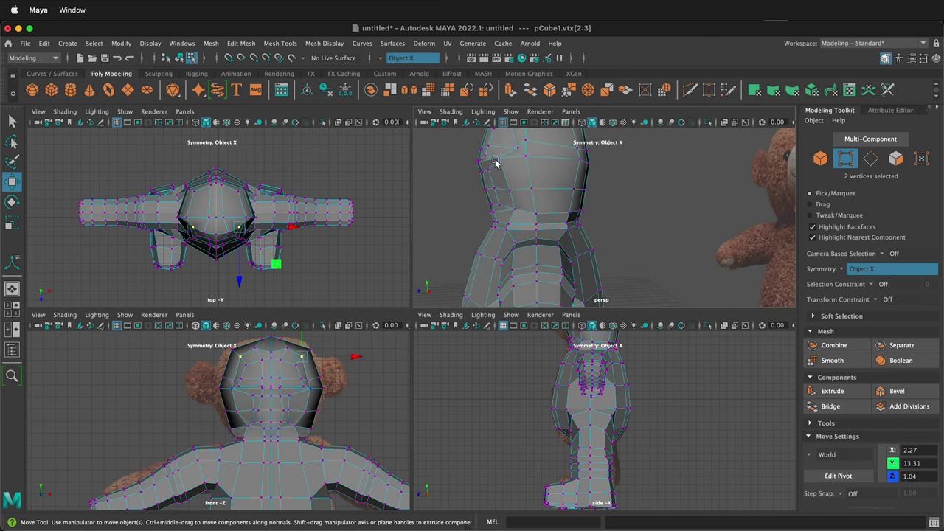
click(495, 163)
scroll(495, 163, down, 5)
middle_drag(506, 148, 512, 151)
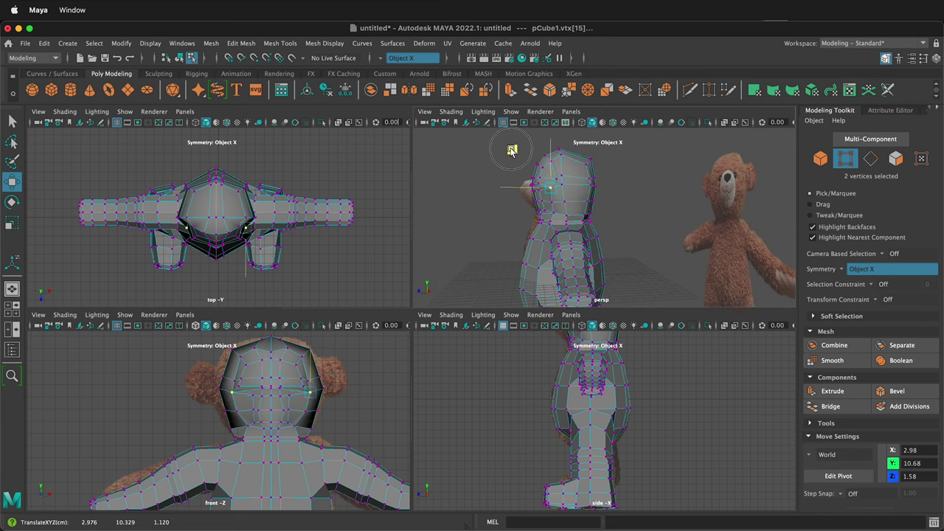
- Inspect the reshaped head and neck from the side and front in the perspective view
alt+drag(515, 155, 566, 243)
click(579, 190)
scroll(581, 183, up, 3)
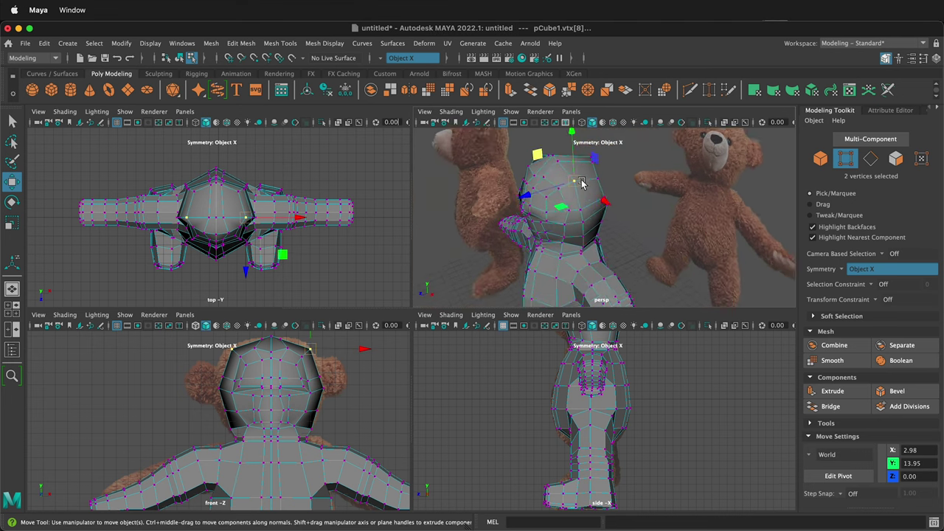
scroll(582, 183, up, 2)
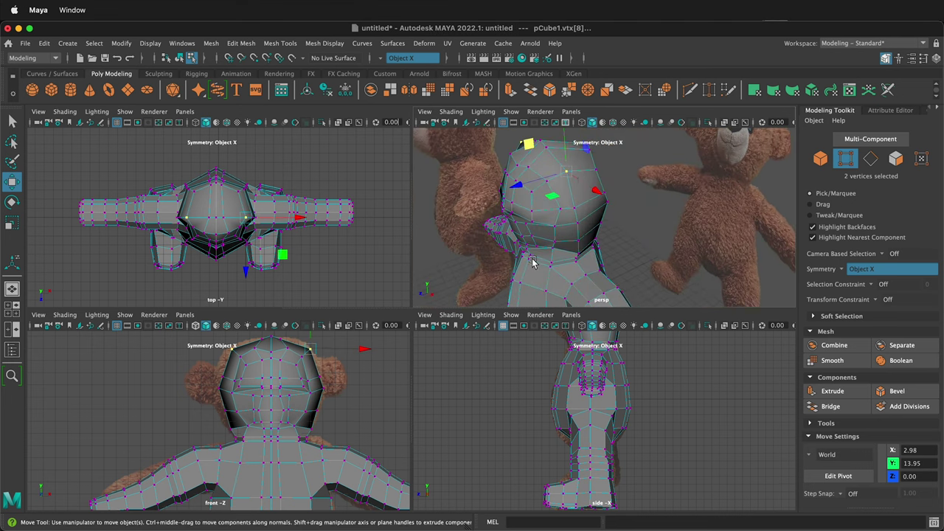
alt+drag(532, 260, 561, 247)
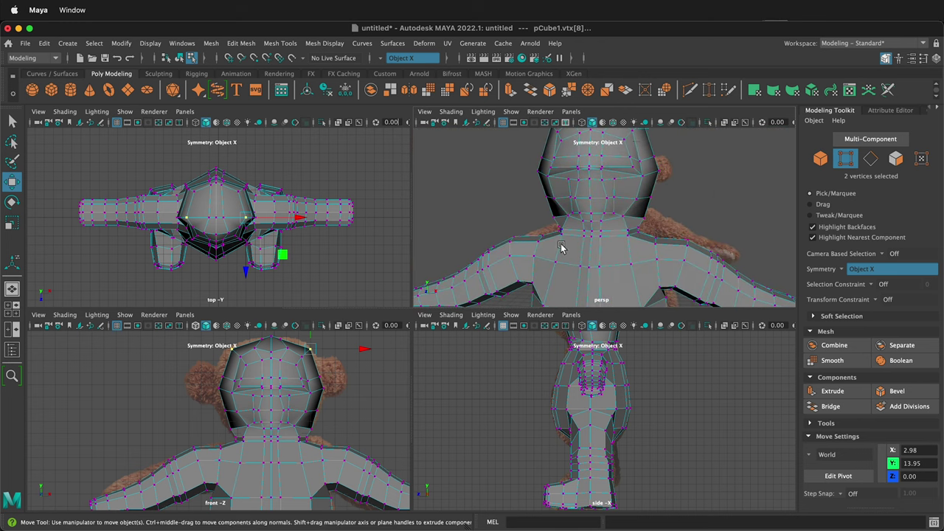
scroll(594, 206, down, 2)
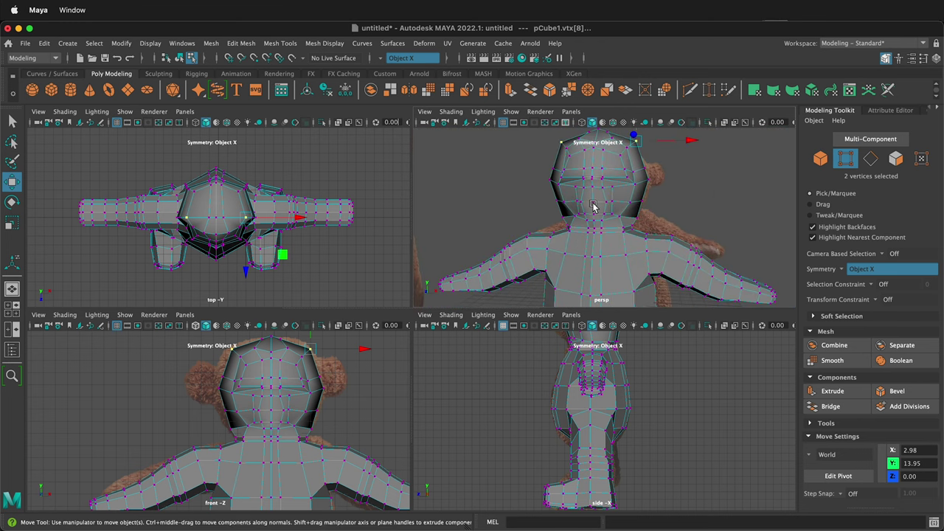
scroll(599, 181, up, 3)
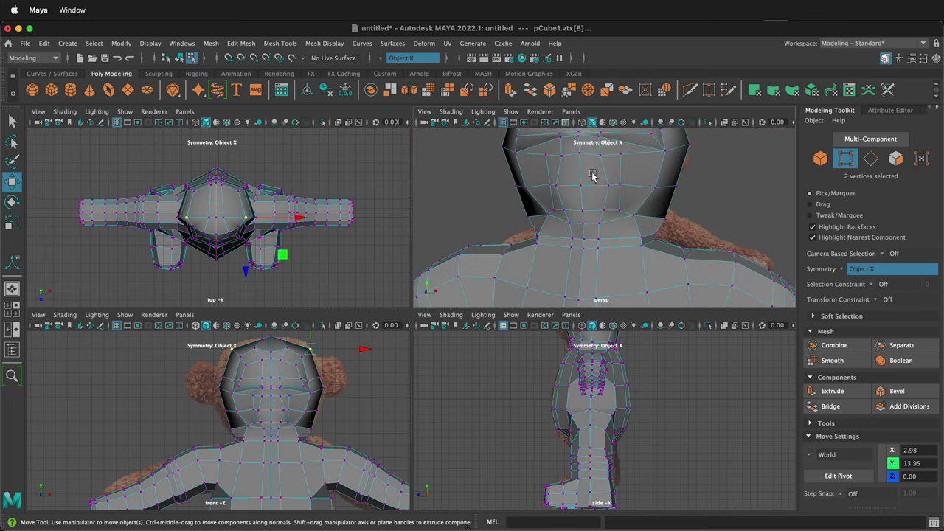
- Select the central strip of front head faces from the chin to just above the eye line for the muzzle
click(573, 205)
right_drag(582, 207, 582, 235)
scroll(581, 226, up, 4)
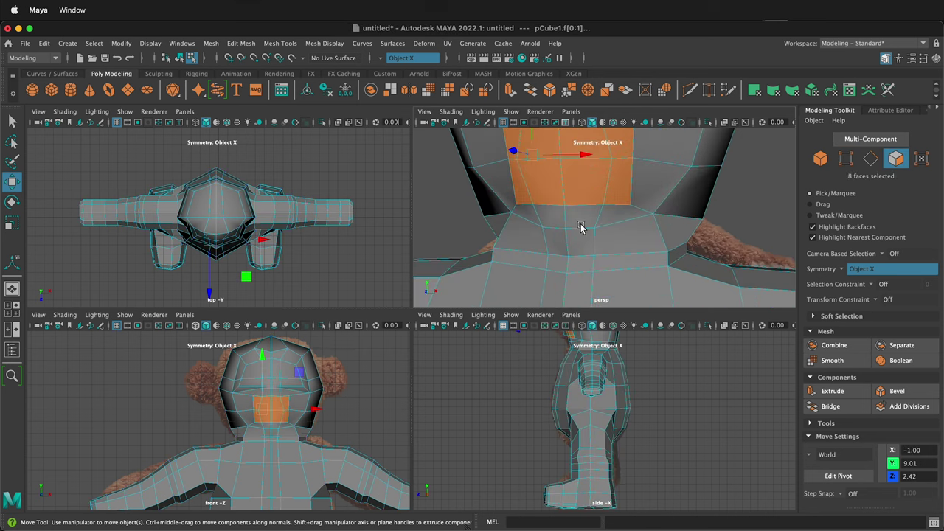
scroll(581, 227, down, 7)
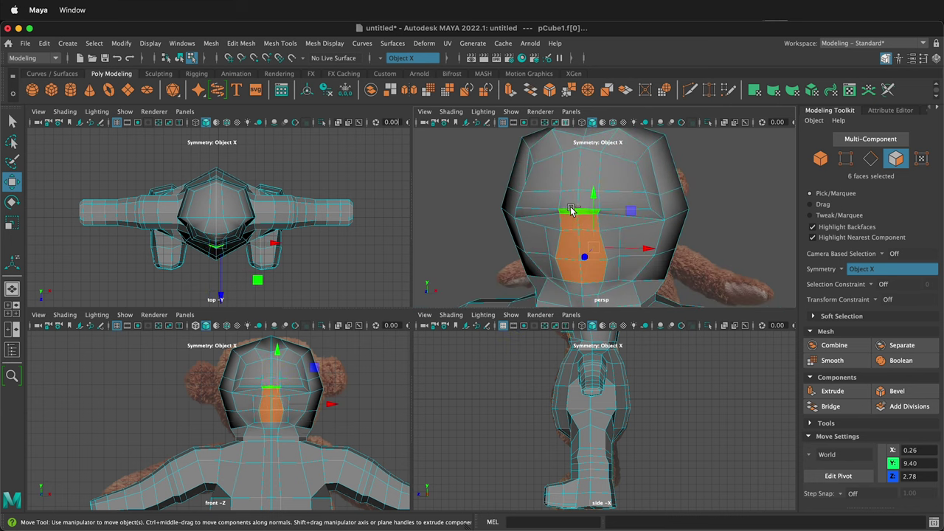
shift+click(570, 203)
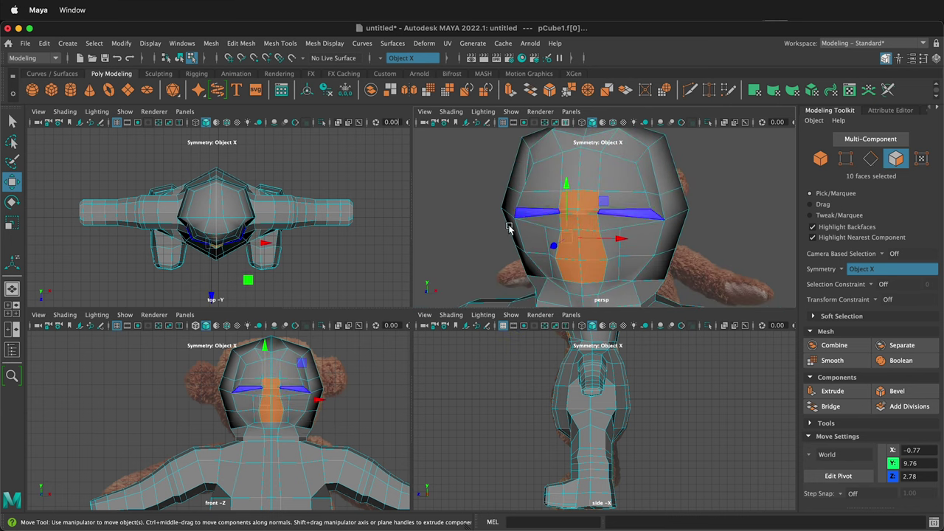
shift+click(534, 207)
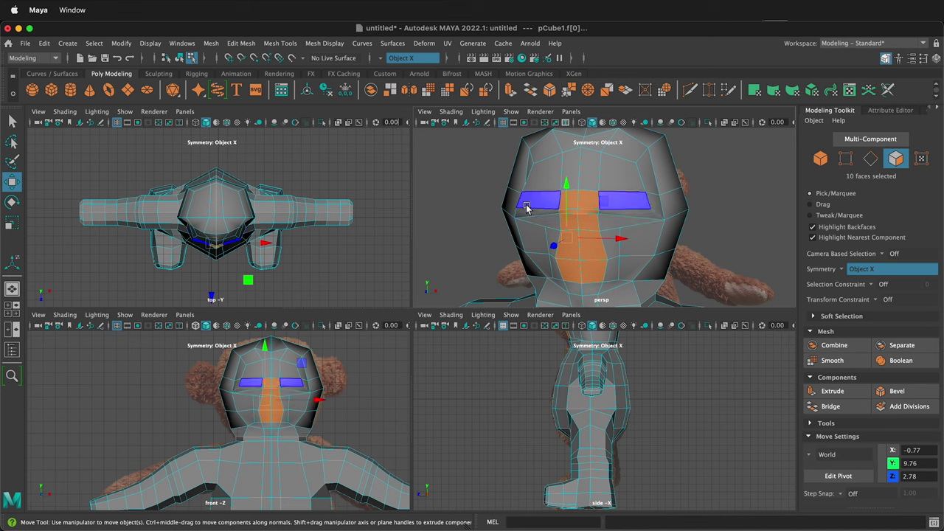
- Extrude the selected face strip forward to about Z 3.74 and scale it along the depth axis to flatten its front
key(ctrl+e)
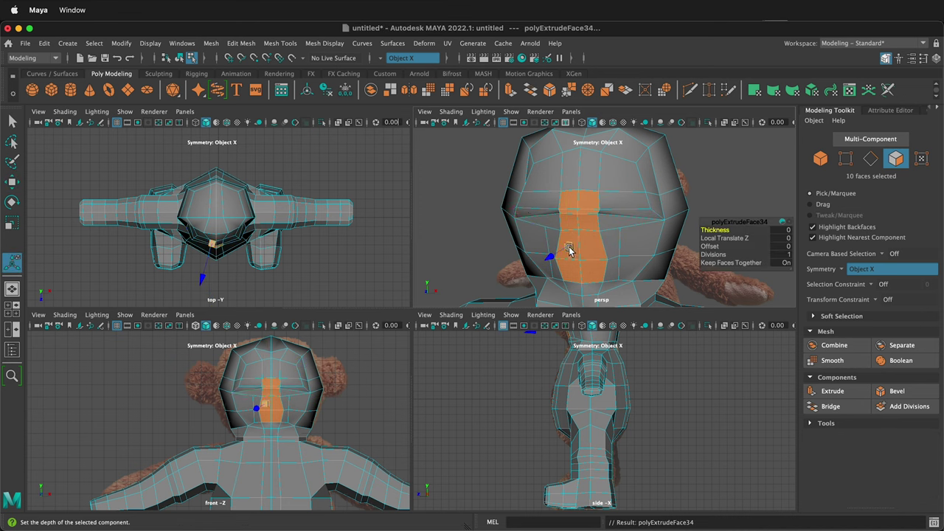
click(567, 248)
key(w)
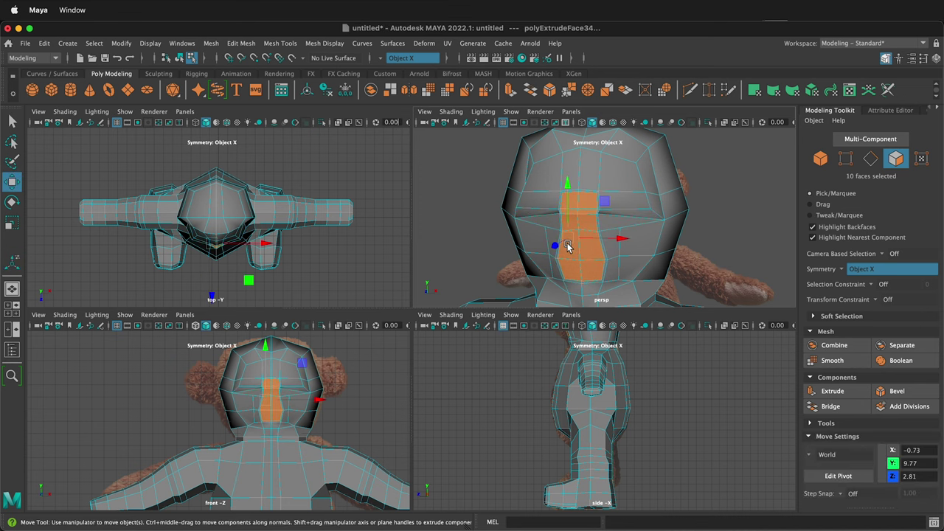
alt+drag(597, 251, 416, 236)
alt+drag(478, 194, 626, 244)
key(e)
key(r)
alt+drag(512, 213, 762, 260)
key(e)
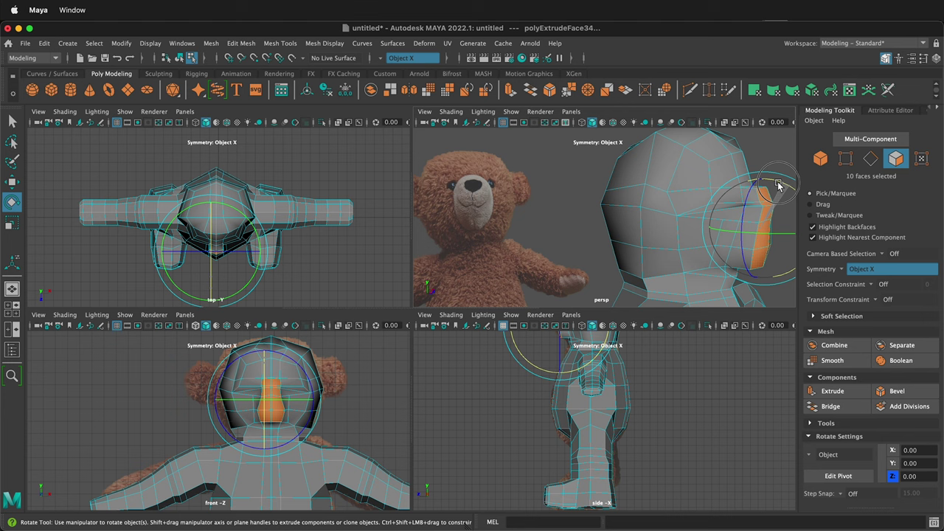
key(r)
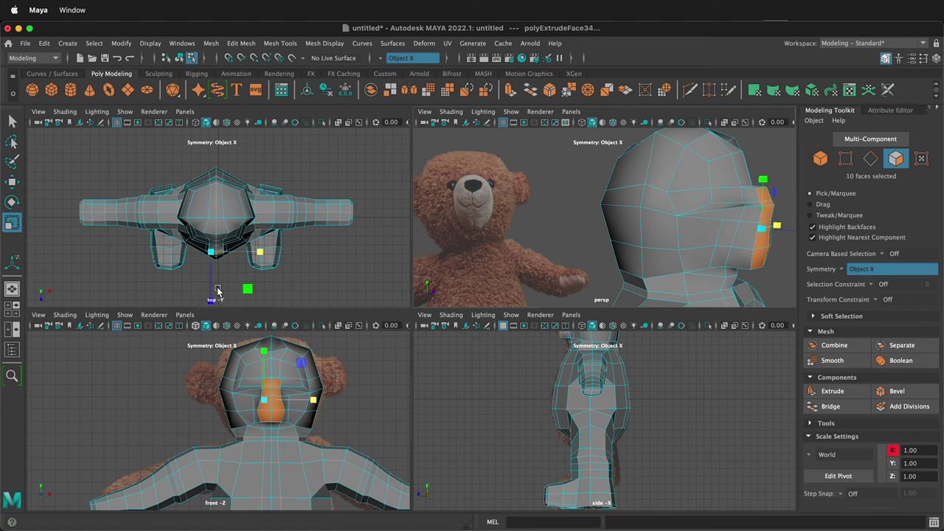
drag(210, 287, 211, 270)
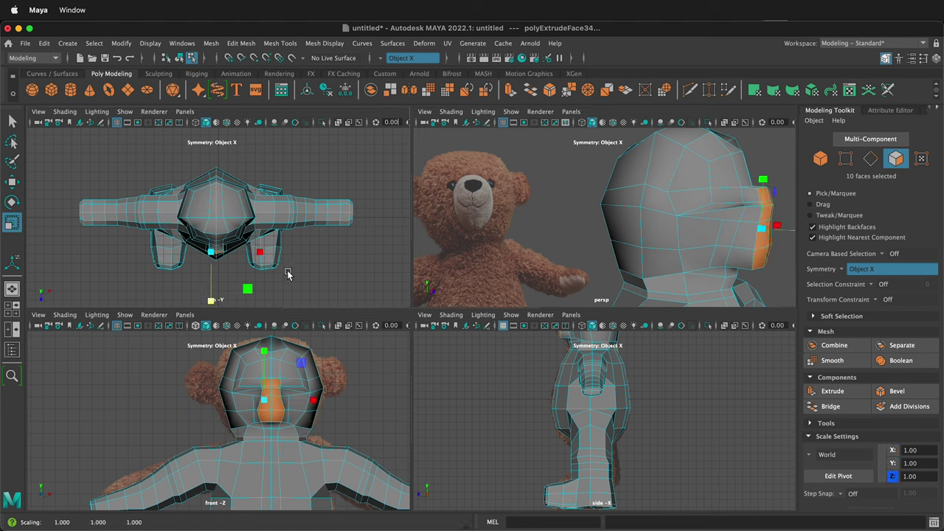
- Extrude the muzzle faces again to about Z 4.57 and scale down the height of the new front faces
key(ctrl+e)
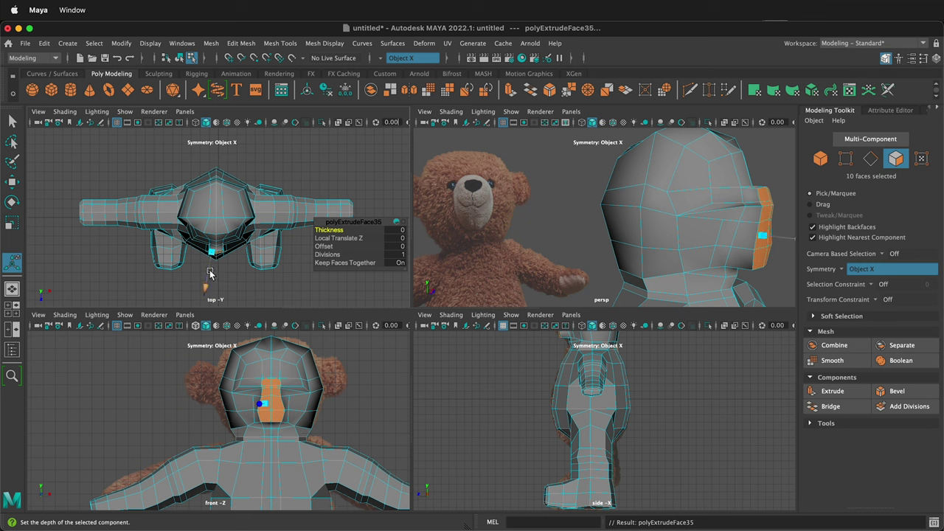
key(w)
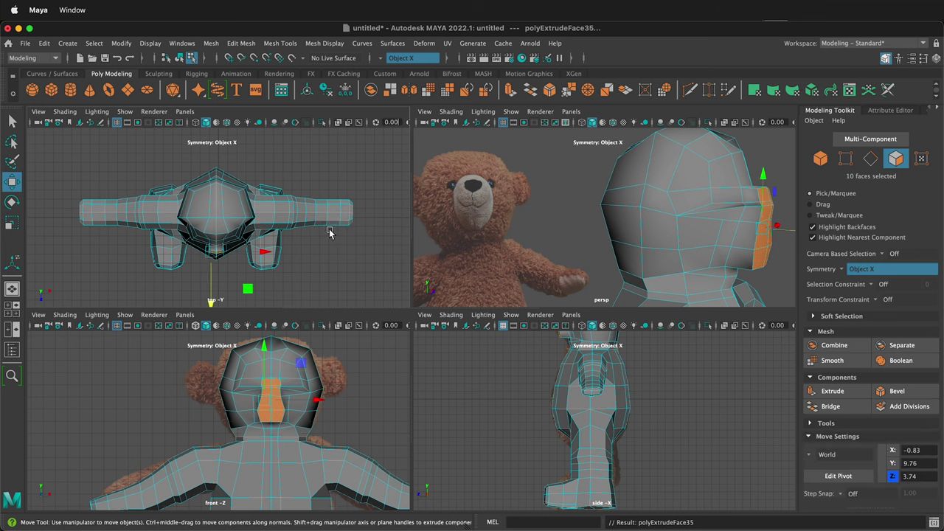
drag(210, 278, 212, 287)
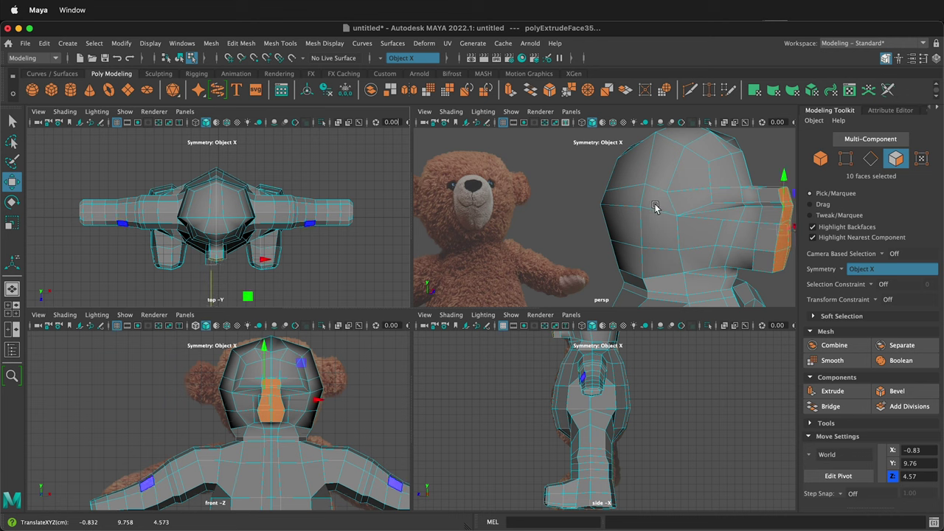
key(r)
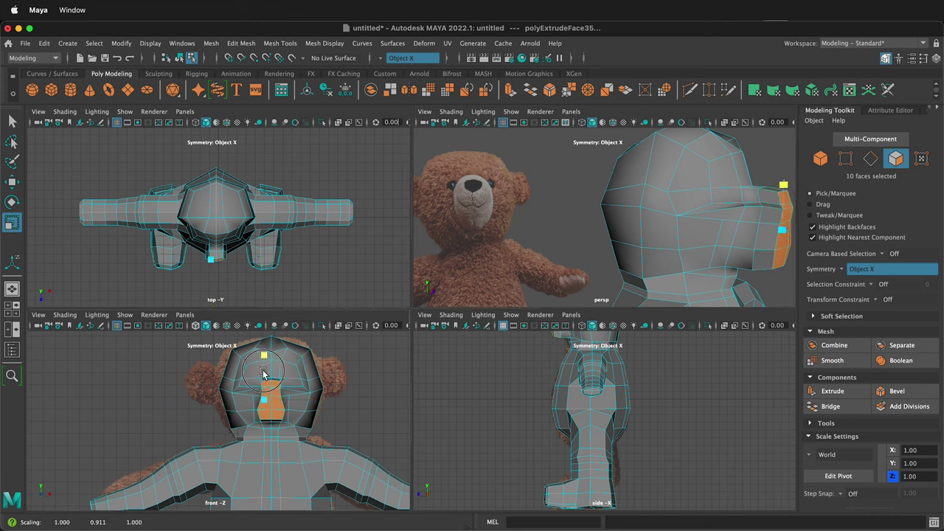
alt+drag(588, 256, 554, 246)
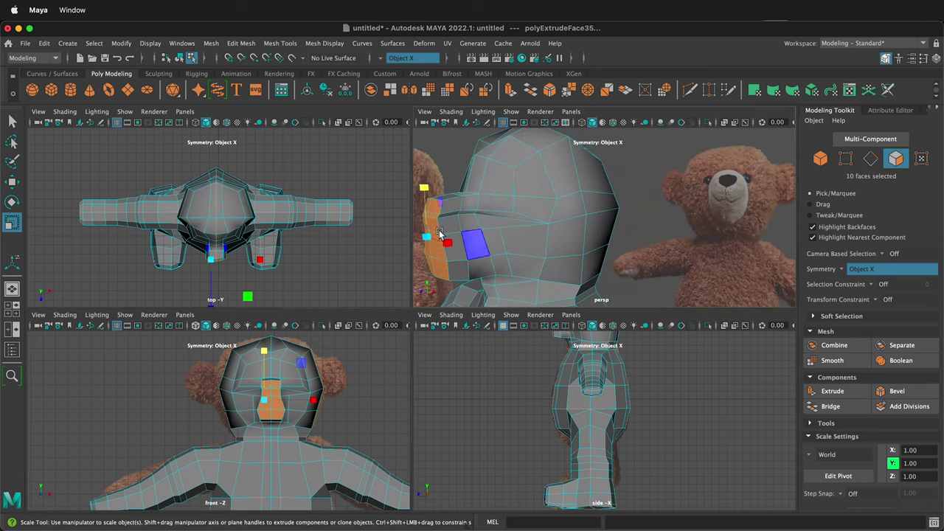
- Reposition the mirrored vertices around the muzzle's base, moving the mid-side pair out to about X 1.61, Y 9.72, Z 2.83
right_click(492, 239)
right_drag(492, 240, 436, 237)
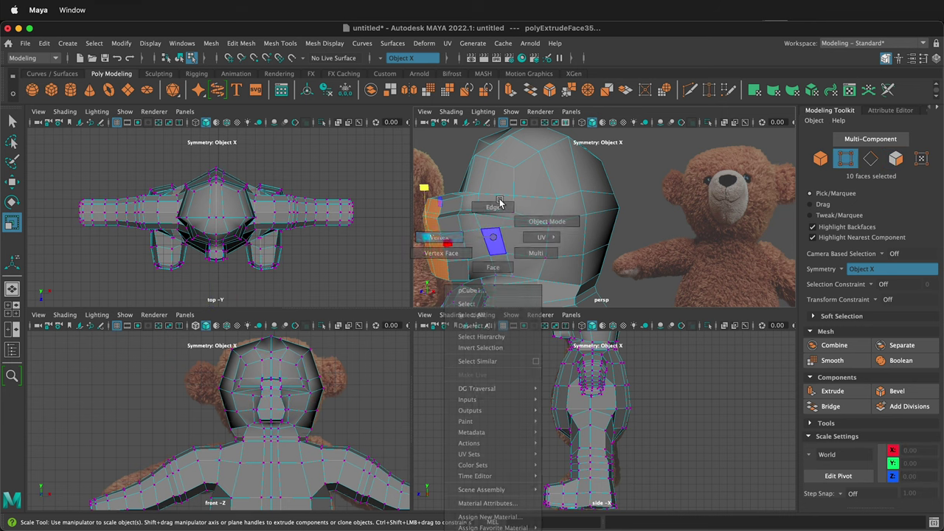
click(493, 213)
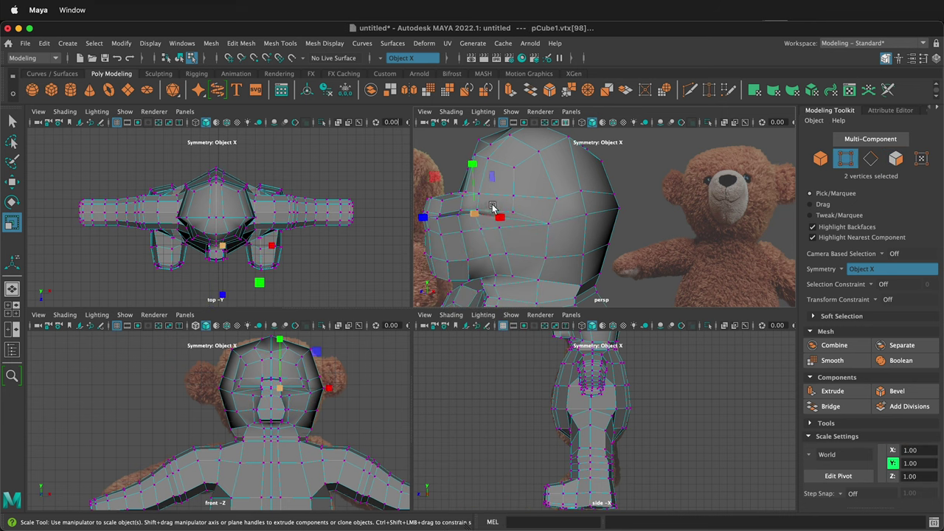
key(w)
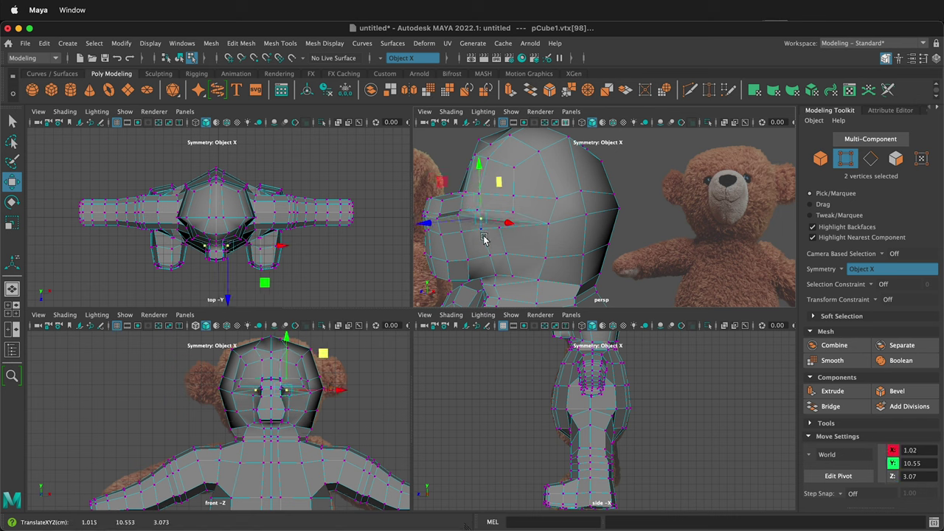
click(483, 233)
drag(502, 201, 684, 241)
click(545, 231)
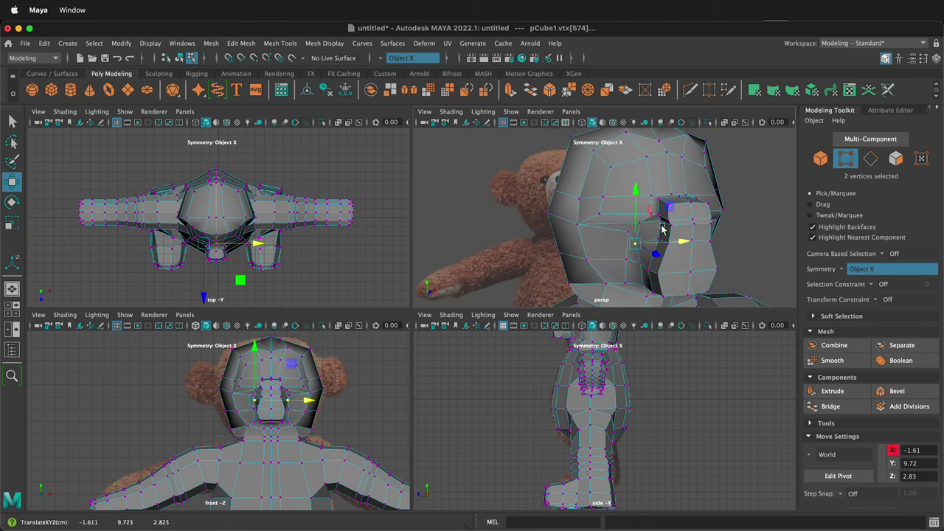
click(656, 241)
drag(692, 205, 568, 245)
- Adjust the mirrored upper and lower corner vertices of the muzzle's front to round its outline
click(660, 222)
click(672, 198)
click(671, 199)
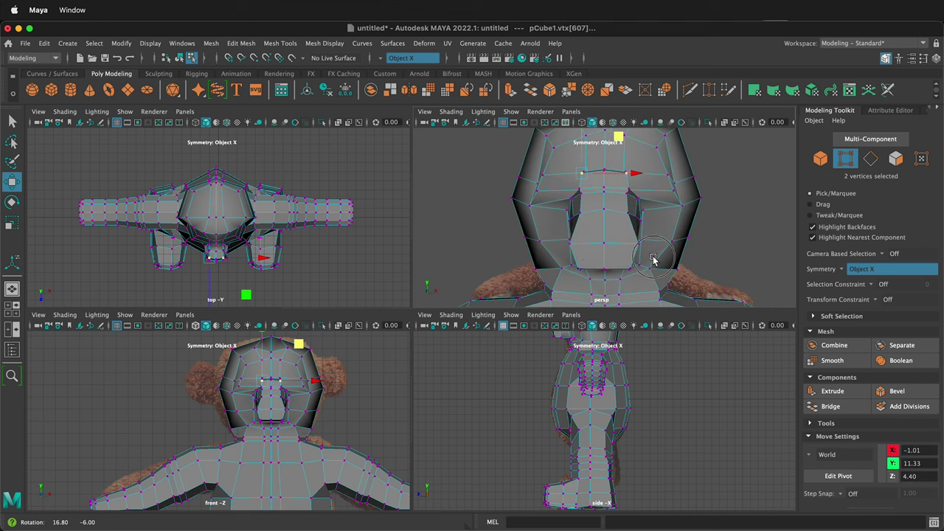
drag(607, 210, 456, 253)
click(580, 268)
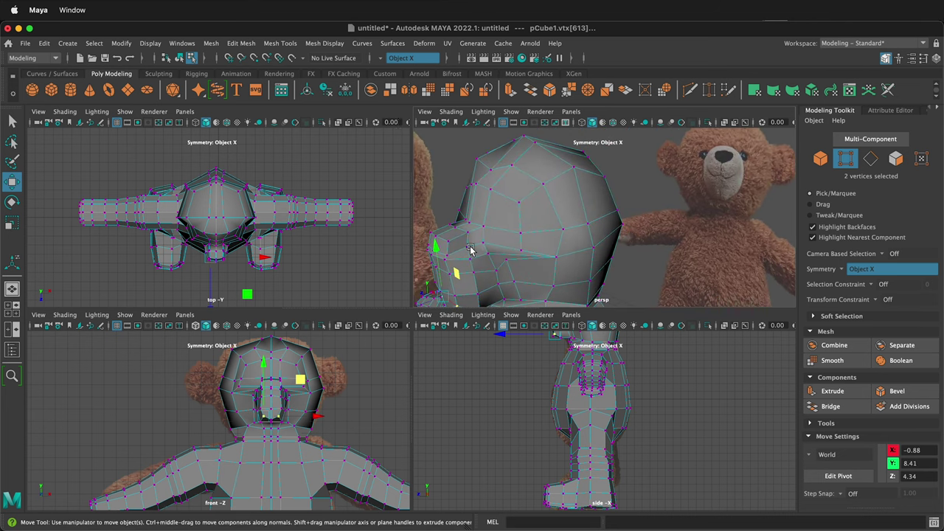
- Raise the centre vertex on top of the muzzle to about Y 11.91, Z 3.71 to arch its upper edge
click(470, 248)
drag(481, 221, 470, 190)
click(456, 229)
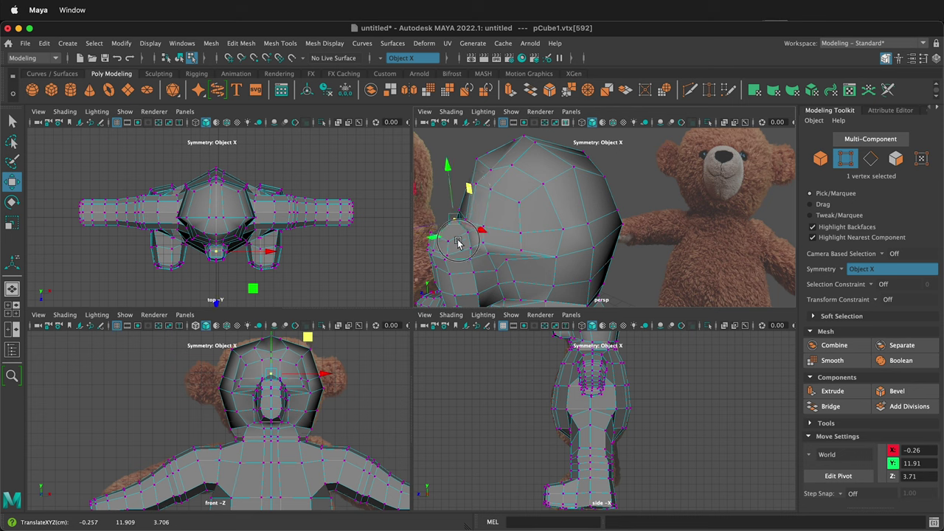
alt+drag(459, 242, 480, 246)
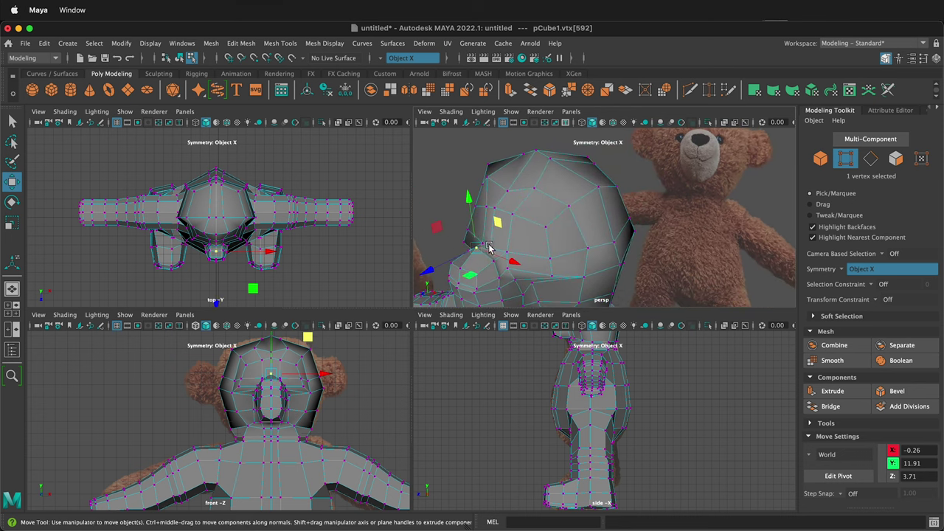
- Move the mirrored vertices beside the muzzle's upper base to about X 1.41, Y 11.12, Z 2.97 and preview the smoothed mesh
click(488, 248)
drag(519, 222, 664, 215)
click(641, 234)
key(3)
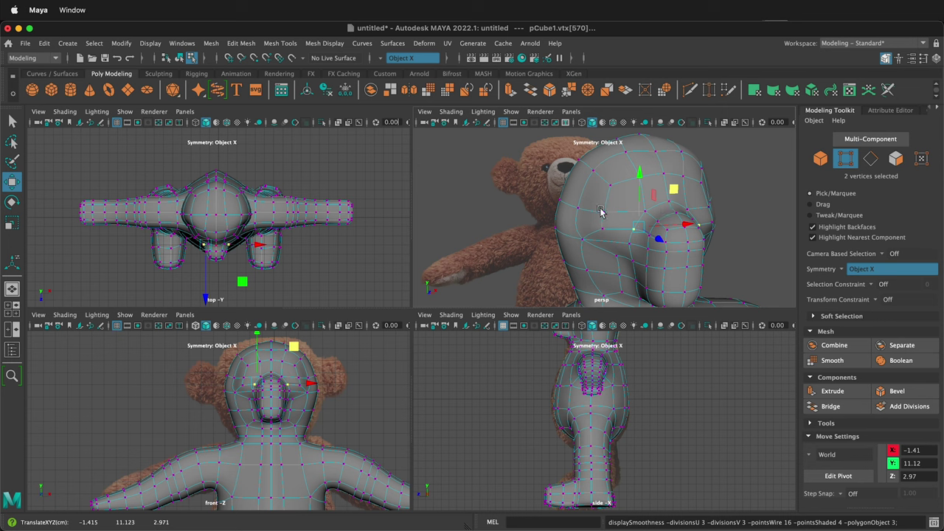
key(1)
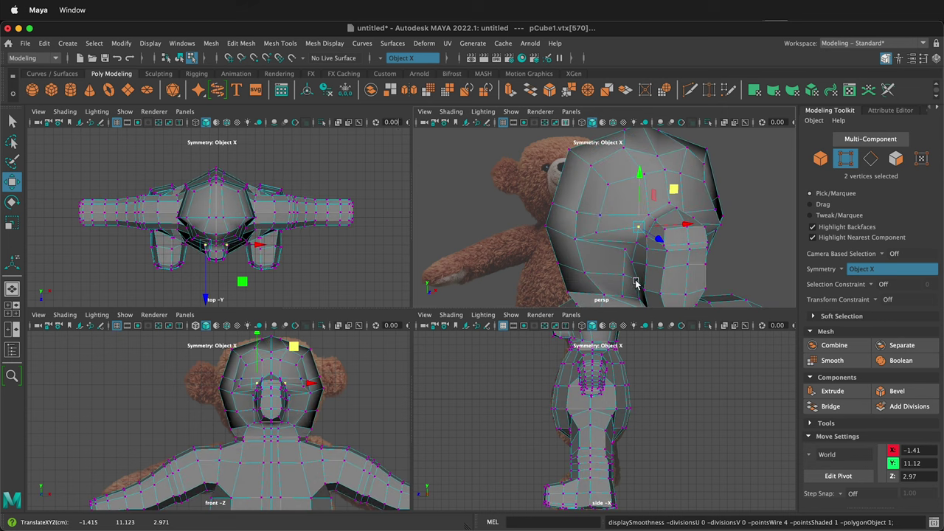
- Move the mirrored vertices beside the muzzle's lower base outward to about X 1.60, Y 8.83
click(635, 283)
alt+drag(637, 280, 642, 274)
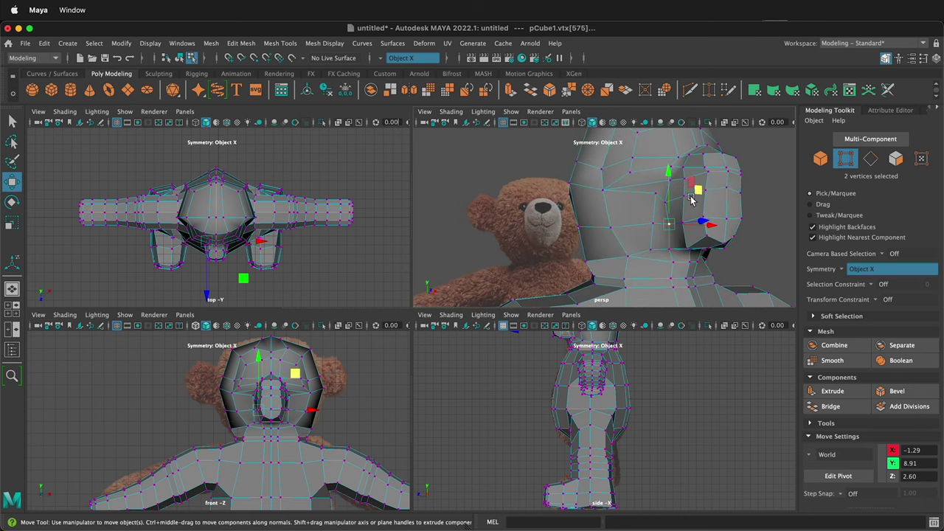
drag(698, 191, 692, 193)
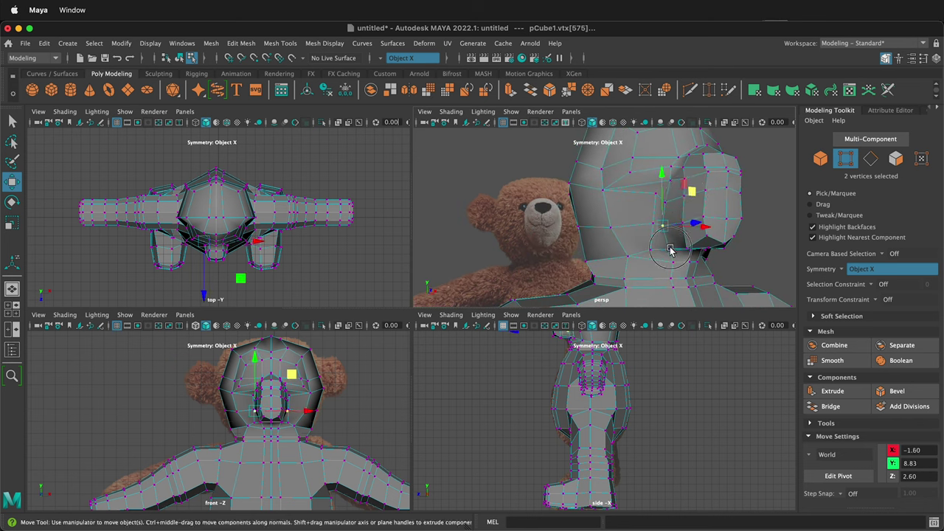
- Move the mirrored chin vertices beneath the muzzle to about X 1.04, Y 7.95, Z 2.16 and adjust the neighbouring underside vertices
click(670, 251)
drag(710, 249, 705, 249)
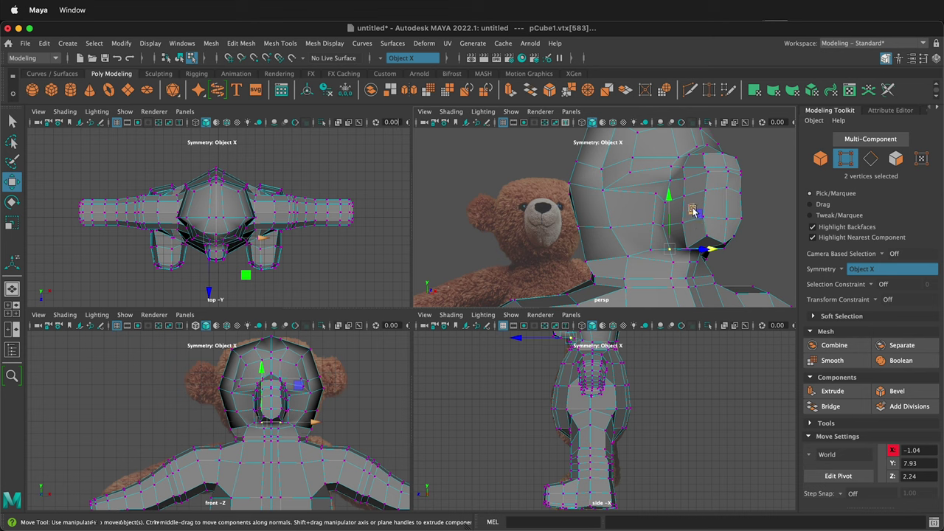
drag(693, 211, 692, 209)
drag(709, 249, 706, 249)
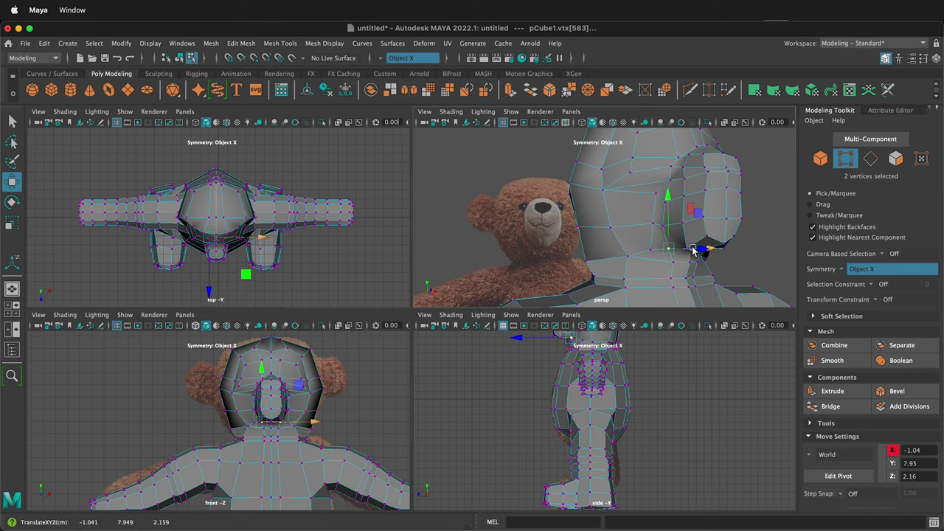
click(705, 237)
click(686, 249)
drag(708, 211, 709, 201)
- Push the mirrored cheek vertices beside the muzzle's base back to blend the muzzle into the face
alt+drag(732, 205, 663, 208)
click(470, 210)
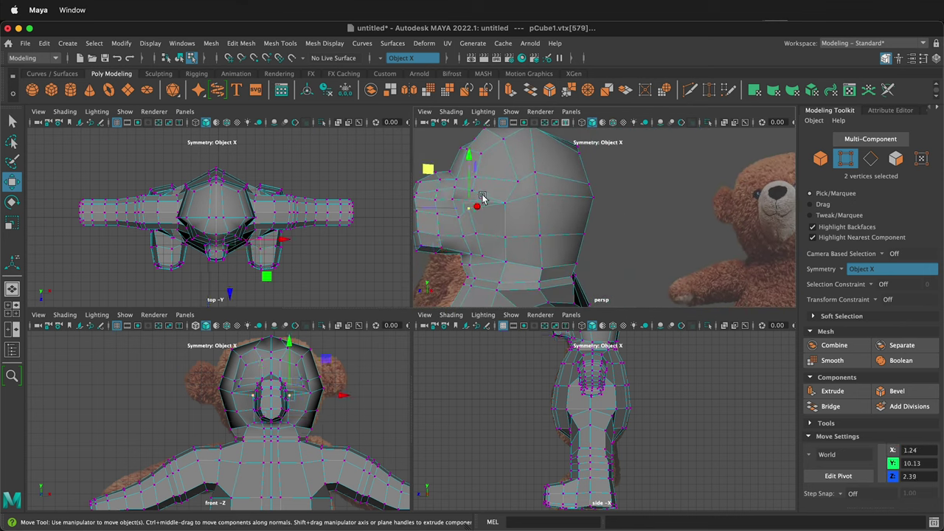
drag(428, 169, 466, 164)
click(506, 201)
alt+drag(516, 249, 578, 227)
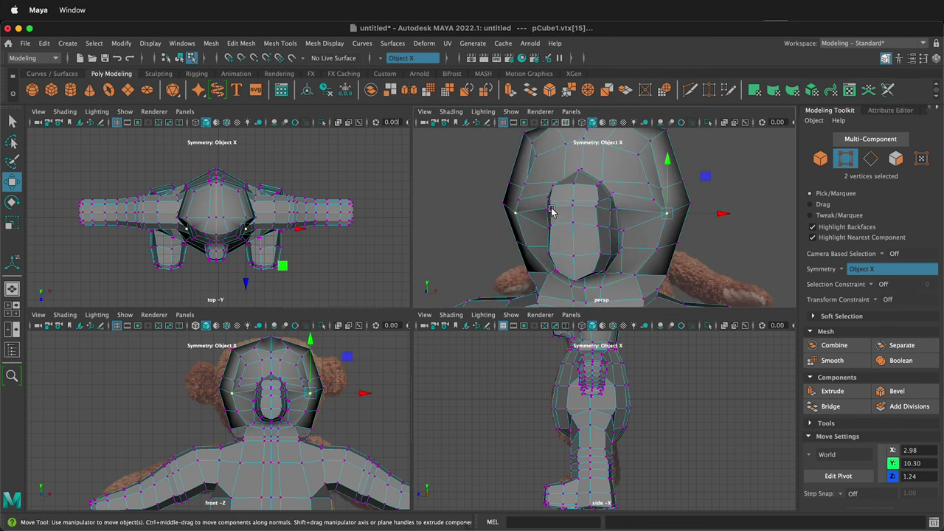
- Adjust the centre-line vertices on the muzzle's front face to round its profile
click(583, 187)
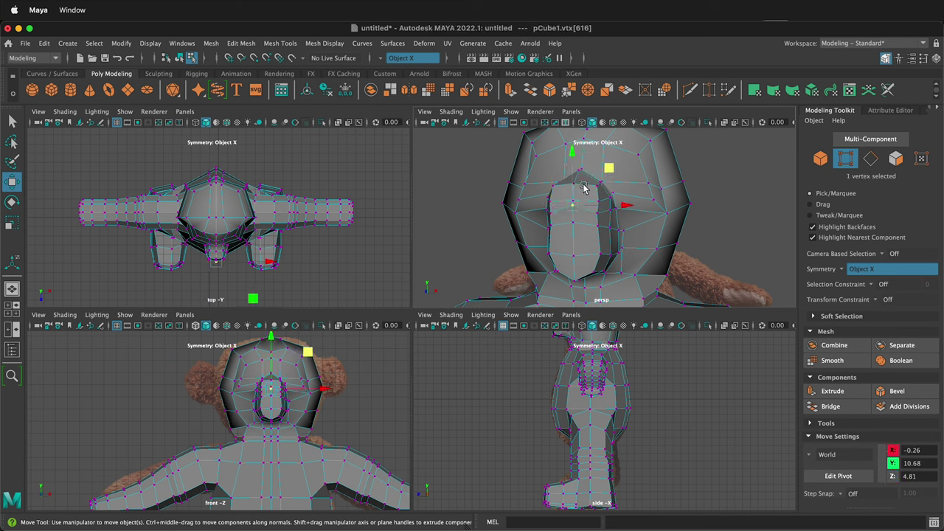
middle_drag(583, 188, 600, 197)
click(573, 256)
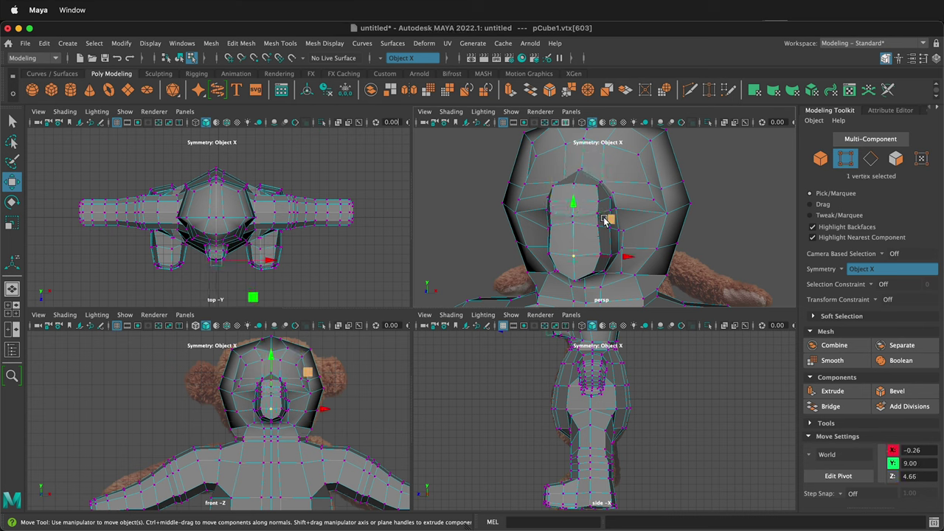
- Reshape the snout's underside by moving its lower vertices, placing the bottom centre vertex at about Y 8.55, Z 4.51
drag(609, 219, 584, 214)
click(548, 255)
click(609, 255)
drag(649, 220, 650, 213)
middle_drag(618, 230, 571, 225)
click(566, 217)
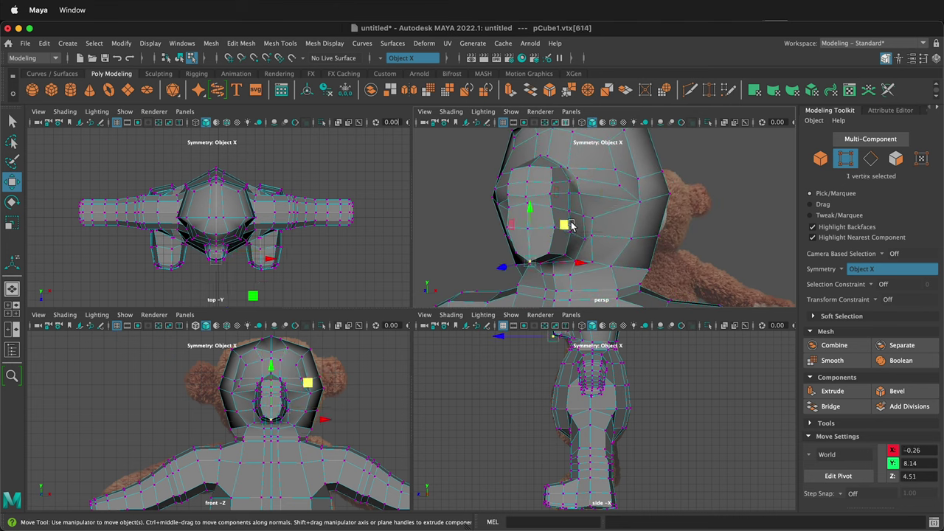
mouse_move(523, 226)
alt+mouse_down()
mouse_move(509, 224)
mouse_move(541, 231)
mouse_move(482, 231)
mouse_move(528, 231)
mouse_move(520, 236)
alt+mouse_up()
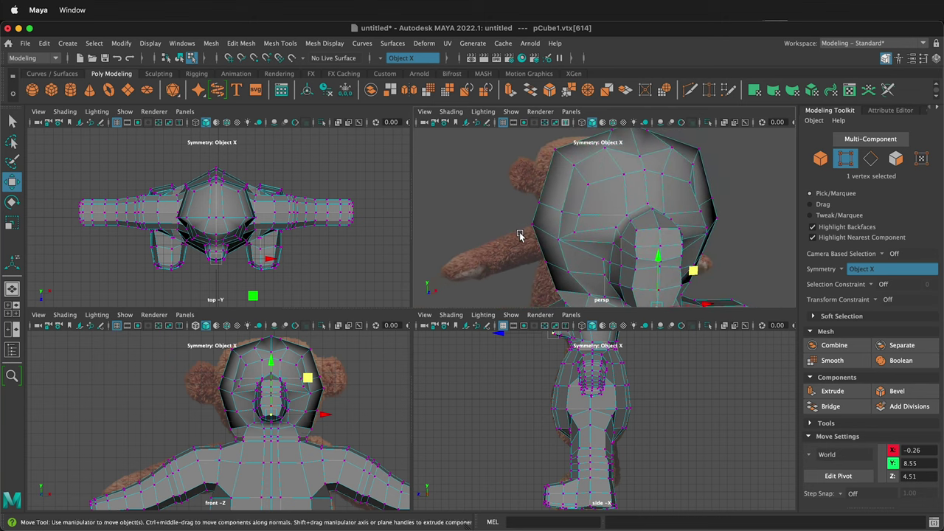
- Insert an edge loop through the eye area on both sides of the head with the Multi-Cut tool
click(609, 208)
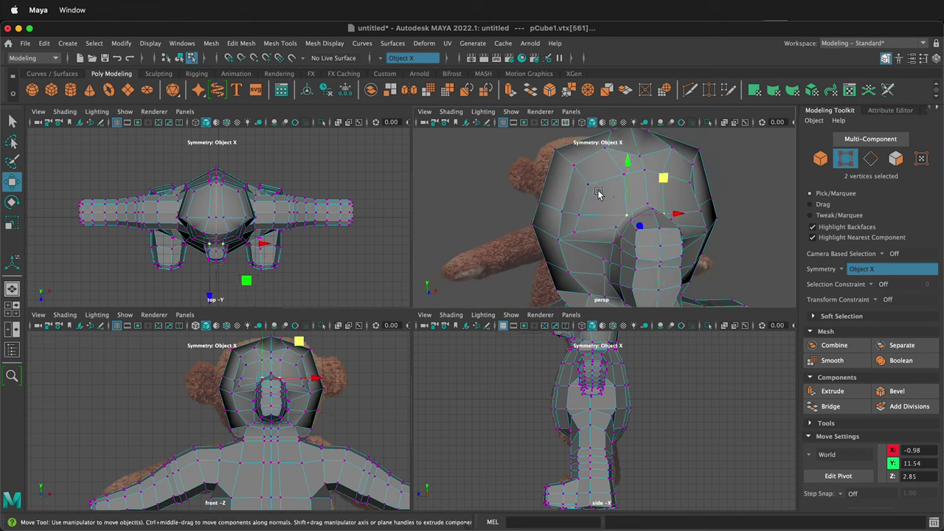
shift+right_click(599, 193)
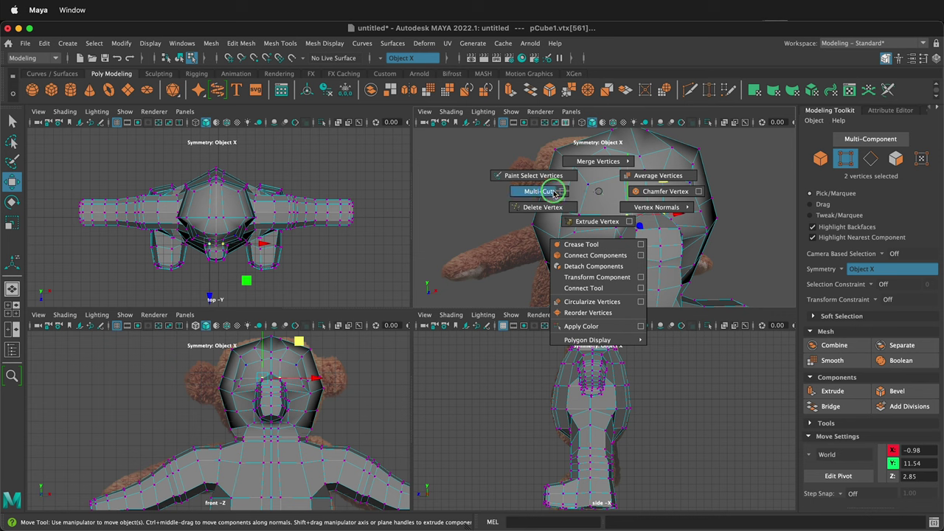
click(555, 193)
ctrl+click(599, 214)
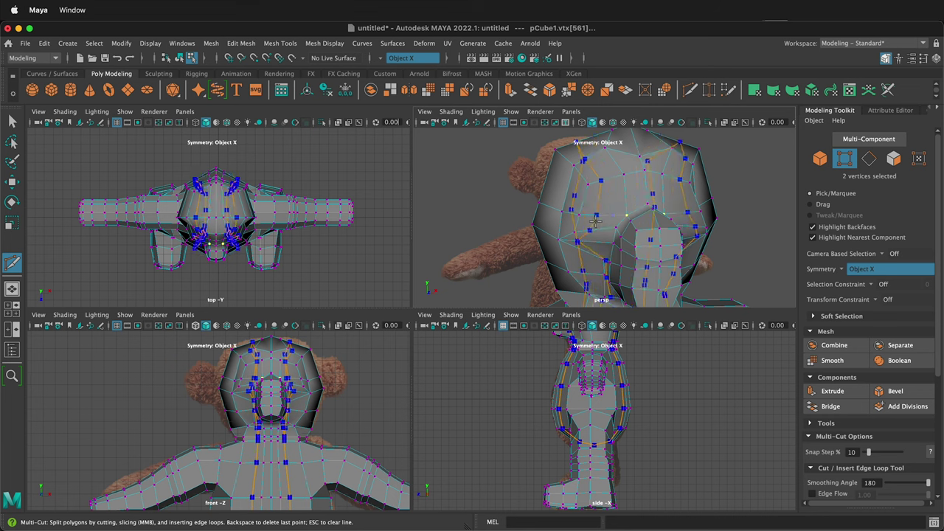
ctrl+click(598, 221)
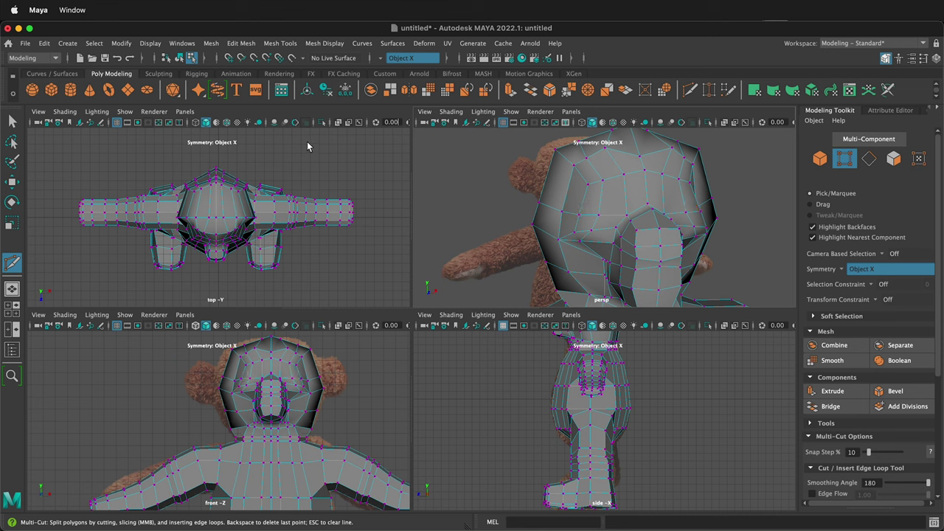
- Extrude the five faces in each eye area and scale the extrusion inward to create inset eye faces
right_drag(596, 221, 603, 241)
key(q)
click(613, 206)
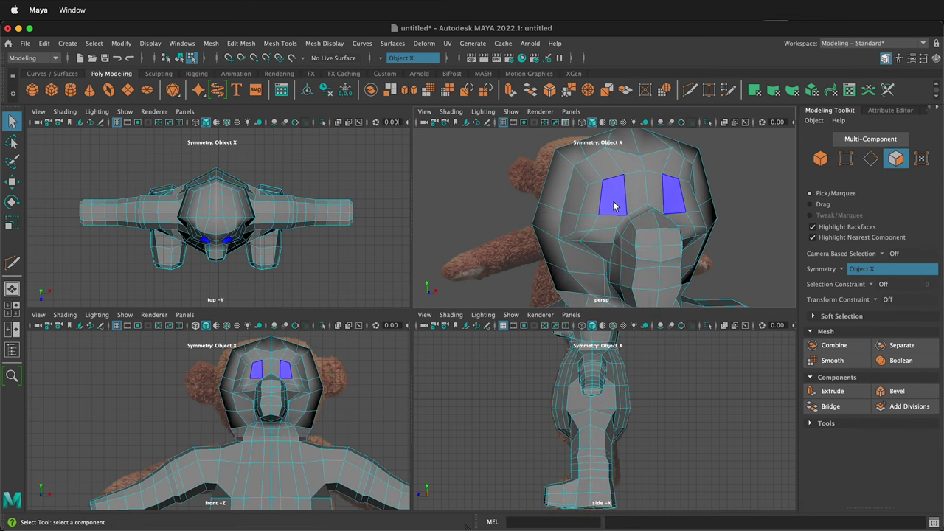
click(614, 202)
shift+click(592, 205)
shift+click(589, 223)
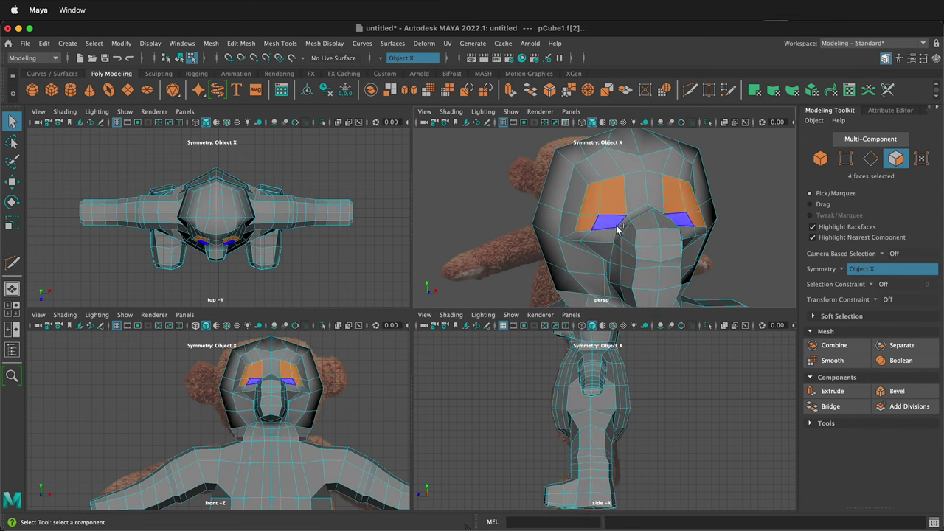
shift+click(606, 224)
key(ctrl+e)
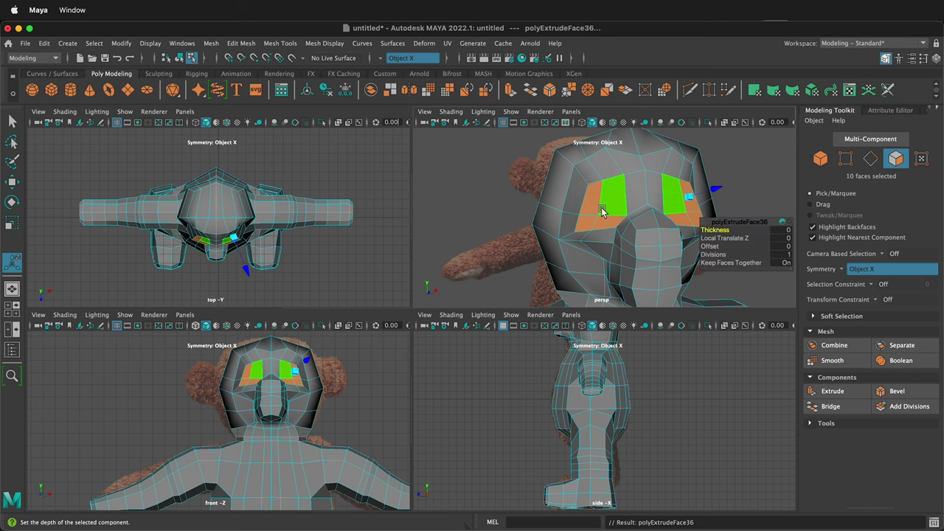
drag(691, 200, 685, 203)
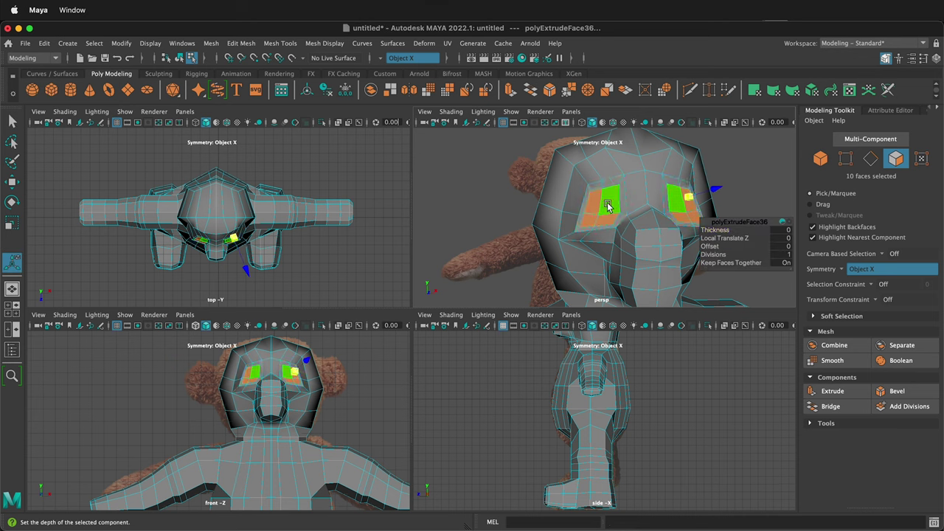
- Move the upper outer corner vertices of the eye insets inward to about X -2.16, Y 12.30, Z 2.08
right_drag(604, 206, 535, 208)
scroll(602, 194, up, 5)
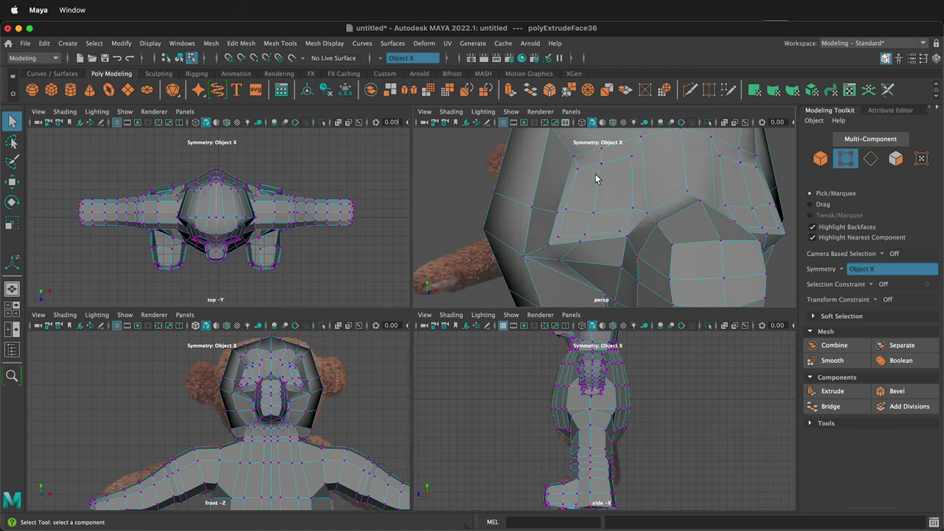
click(578, 173)
key(w)
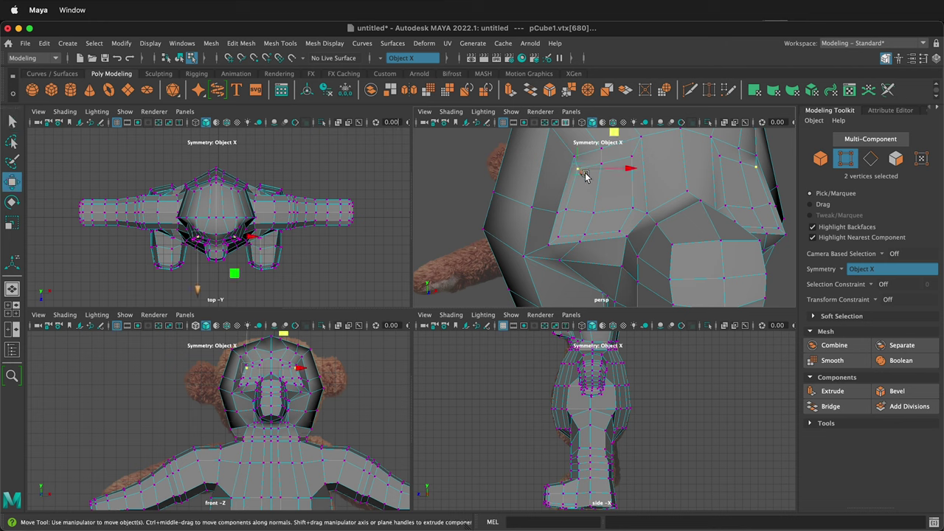
drag(617, 137, 622, 139)
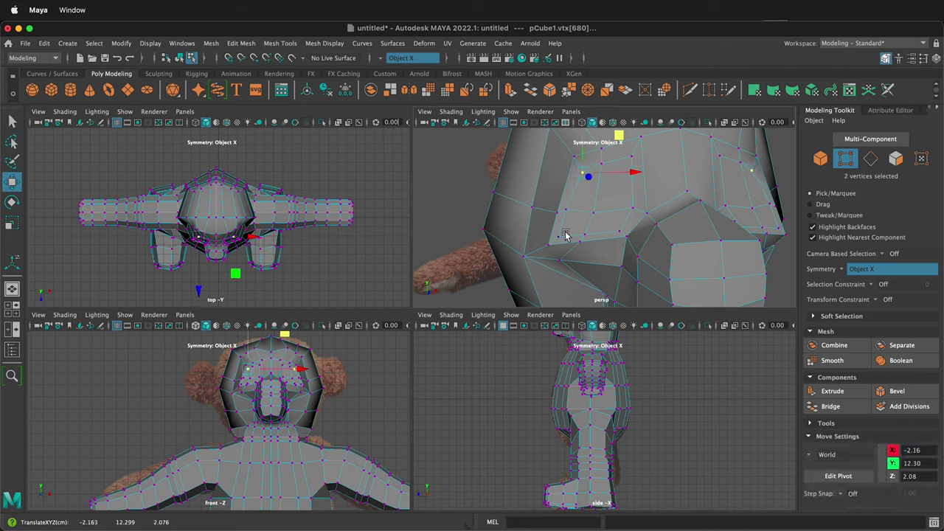
- Reposition the remaining corner vertices of the eye insets to round their outline
click(558, 236)
drag(594, 203, 653, 193)
click(620, 233)
click(633, 157)
mouse_move(651, 183)
alt+right_down()
mouse_move(671, 244)
mouse_move(652, 185)
alt+right_up()
mouse_move(654, 148)
mouse_down()
mouse_move(650, 155)
mouse_move(655, 148)
mouse_up()
click(623, 176)
- Move the outer side vertices of the eye areas outward and up to about X -2.94, Y 11.66
click(571, 234)
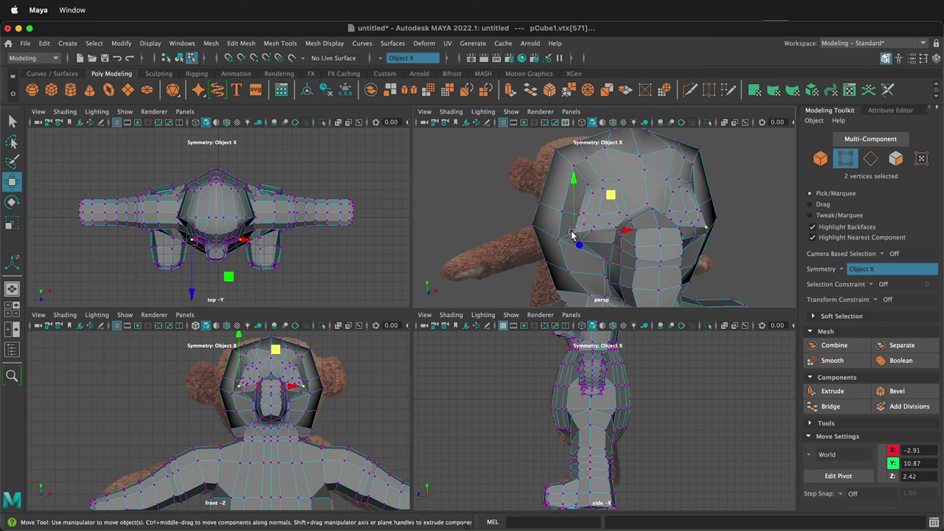
click(609, 193)
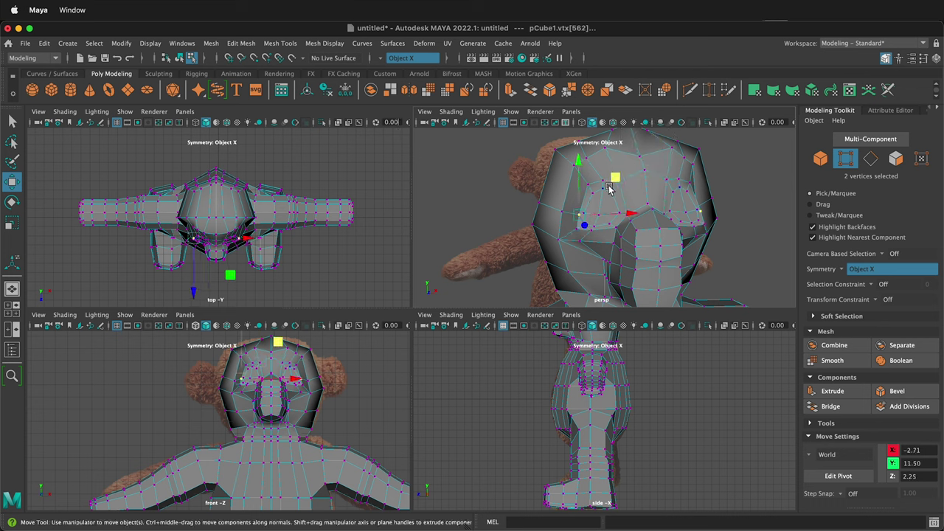
drag(610, 189, 604, 175)
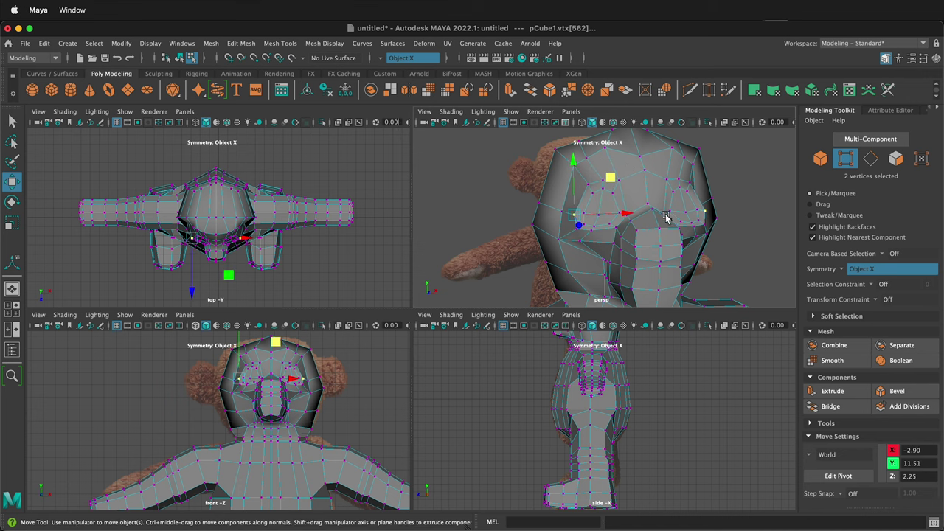
alt+drag(681, 208, 626, 205)
middle_drag(473, 184, 545, 177)
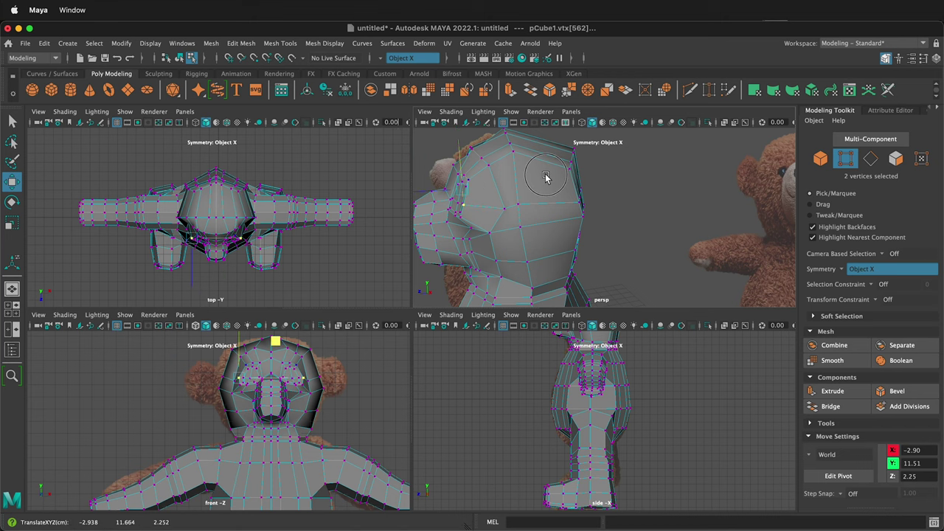
- Push the eye areas' outer vertices back into the head, the upper ones to about Z 1.54 and the side ones to about Z 1.77
click(458, 222)
scroll(459, 181, up, 3)
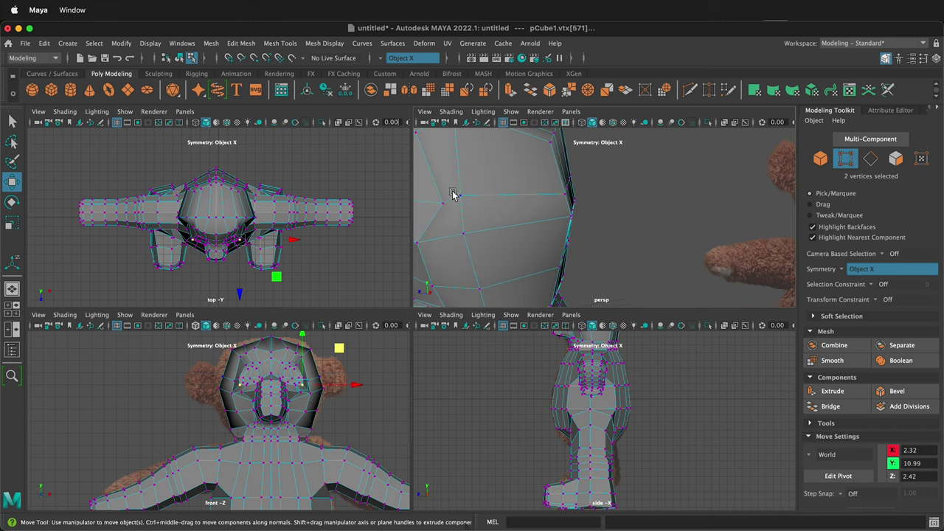
alt+middle_drag(455, 195, 611, 197)
alt+drag(666, 203, 626, 196)
click(591, 162)
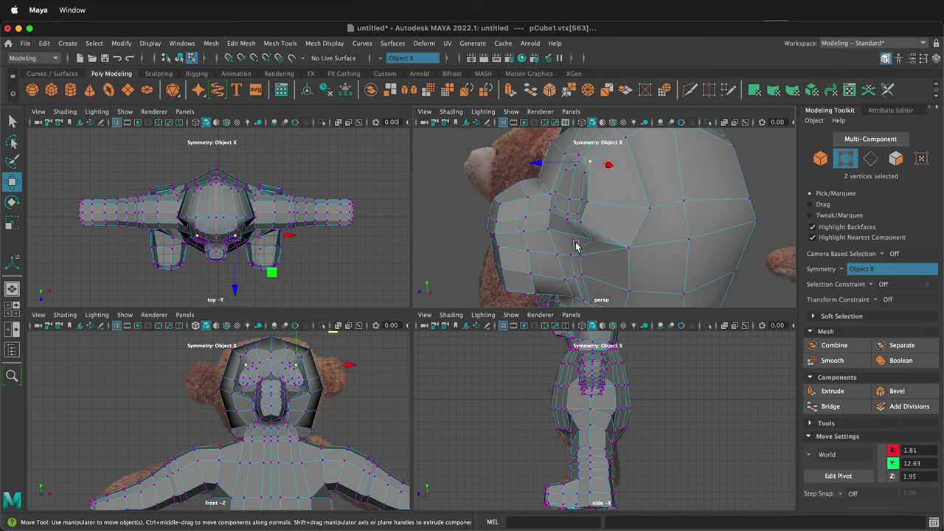
alt+drag(576, 246, 627, 225)
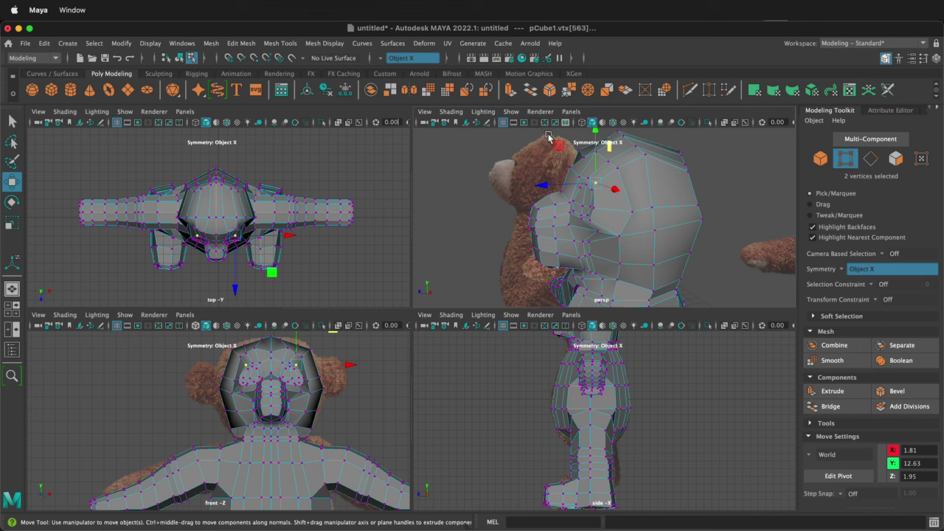
drag(550, 138, 564, 144)
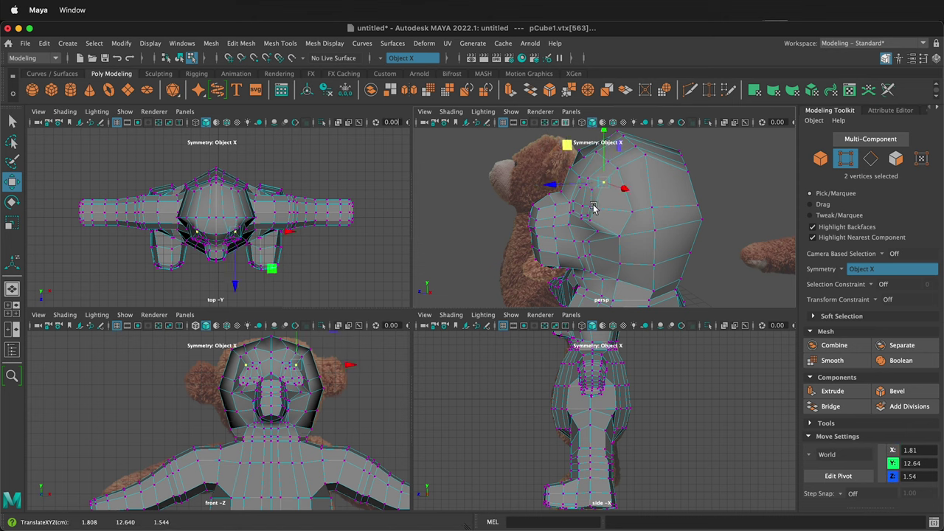
click(557, 174)
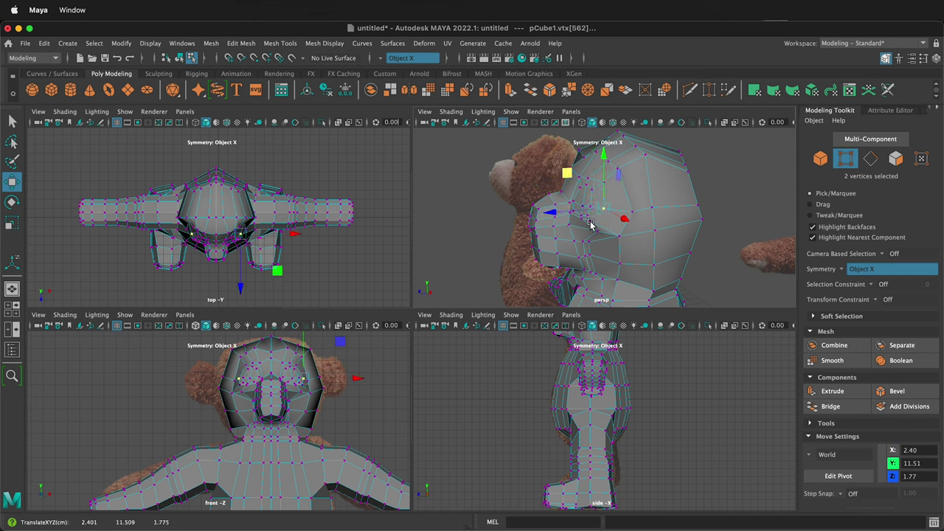
- Move the eye areas' lower outer vertices to about Y 10.80, Z 1.91 and adjust the neighbouring head-side vertices to about Z 0.97
click(562, 192)
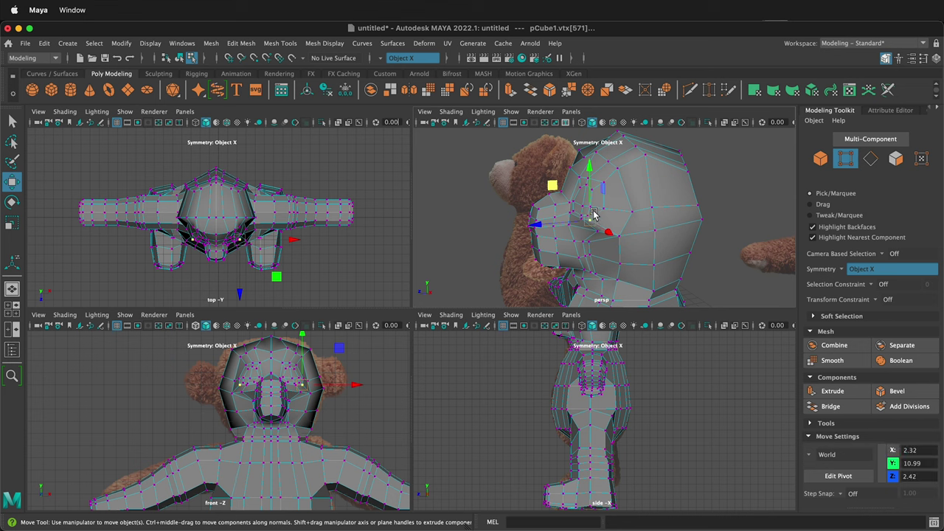
click(565, 175)
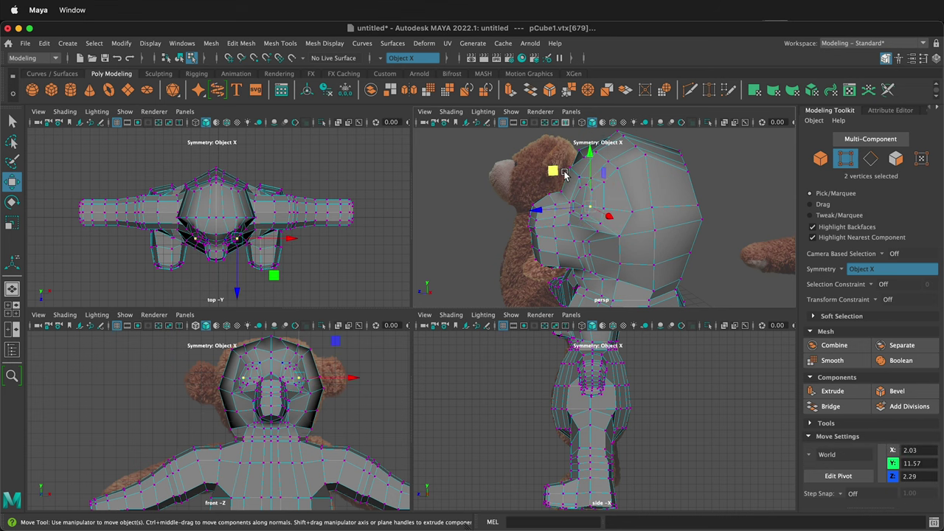
click(587, 228)
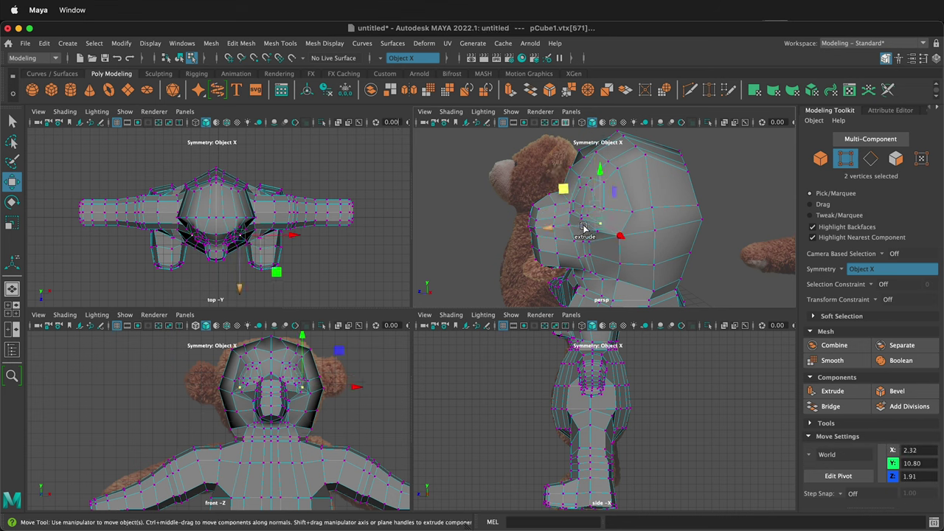
alt+drag(584, 227, 606, 228)
click(590, 204)
drag(547, 168, 535, 165)
- Move the lower outer vertices of the eye insets back to about X 2.04, Y 11.17, Z 2.16
alt+drag(631, 186, 635, 195)
alt+drag(547, 212, 543, 211)
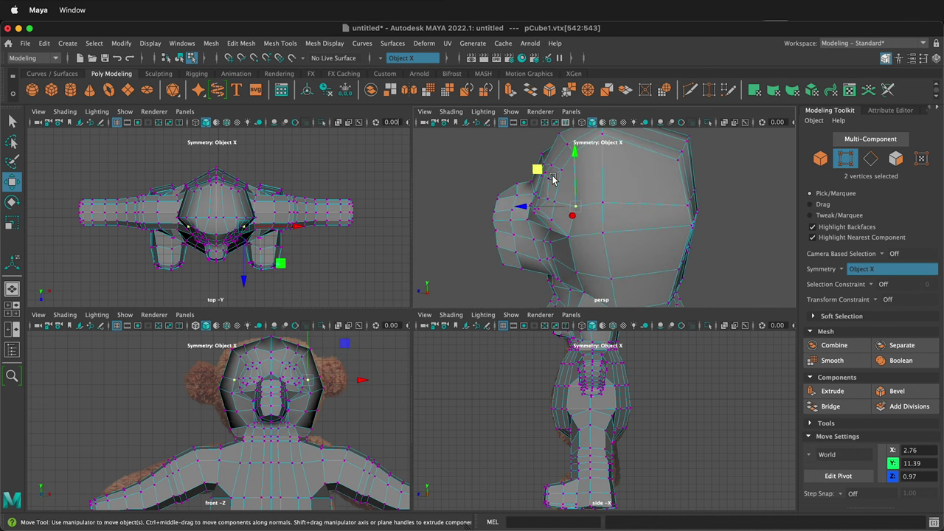
click(540, 210)
click(539, 208)
drag(501, 172, 508, 172)
- Check the face in smooth mesh preview and return to the unsmoothed display
alt+drag(599, 187, 657, 177)
key(3)
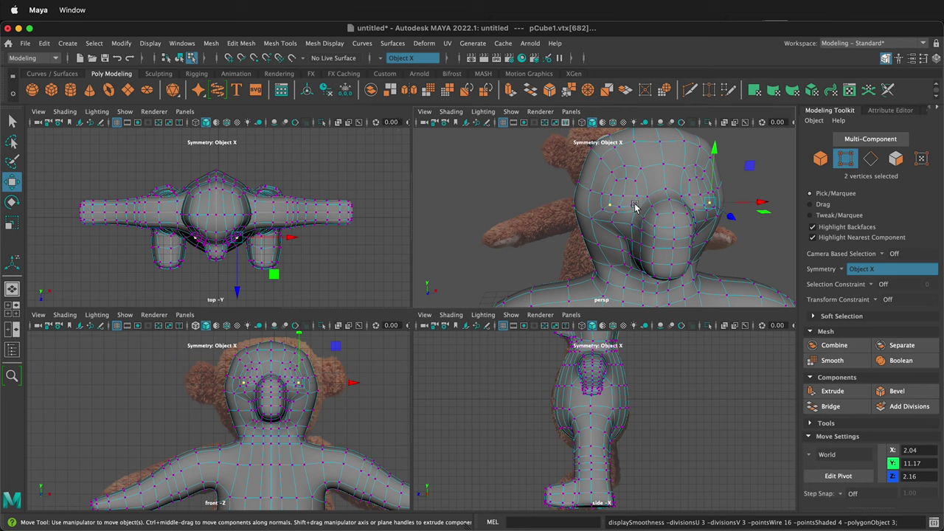
key(1)
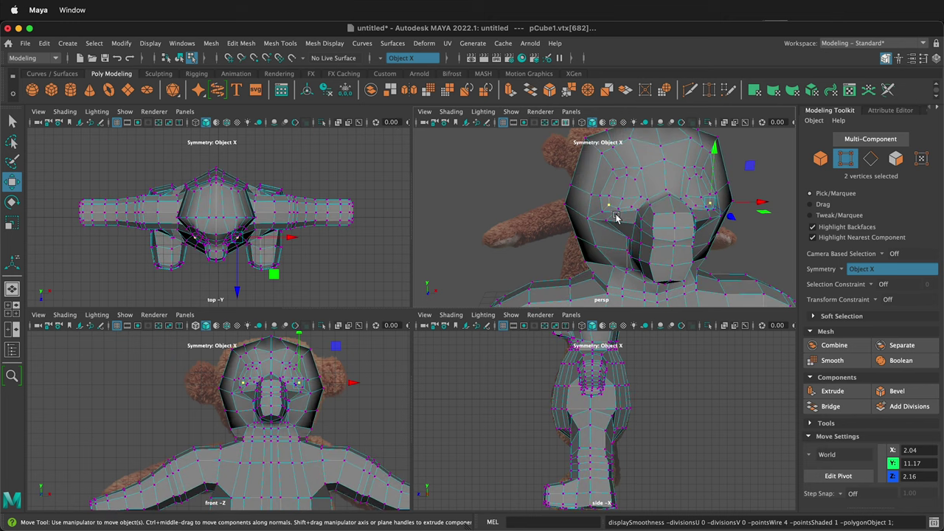
- Extrude the four upper faces on each side of the head and scale them inward as the base for the ears
alt+drag(693, 229, 654, 228)
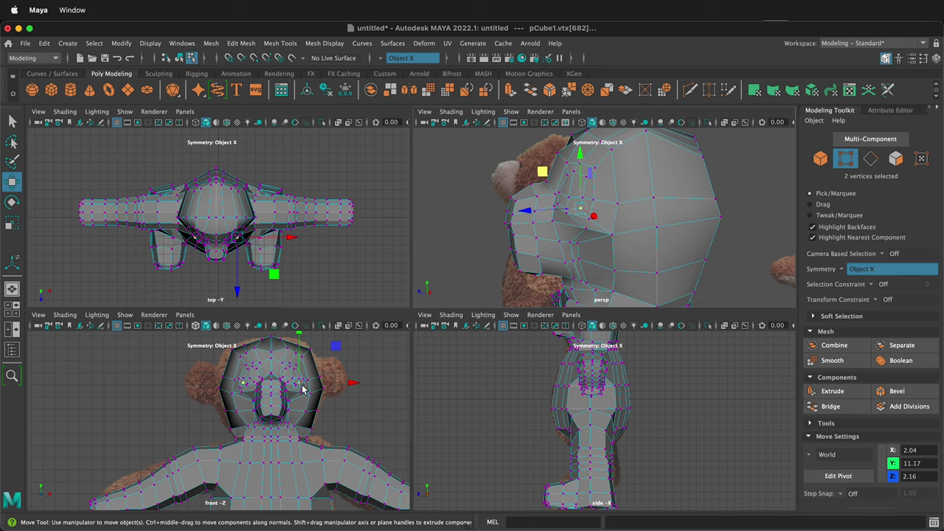
right_drag(640, 182, 637, 211)
click(638, 185)
click(638, 185)
shift+click(677, 182)
shift+click(677, 211)
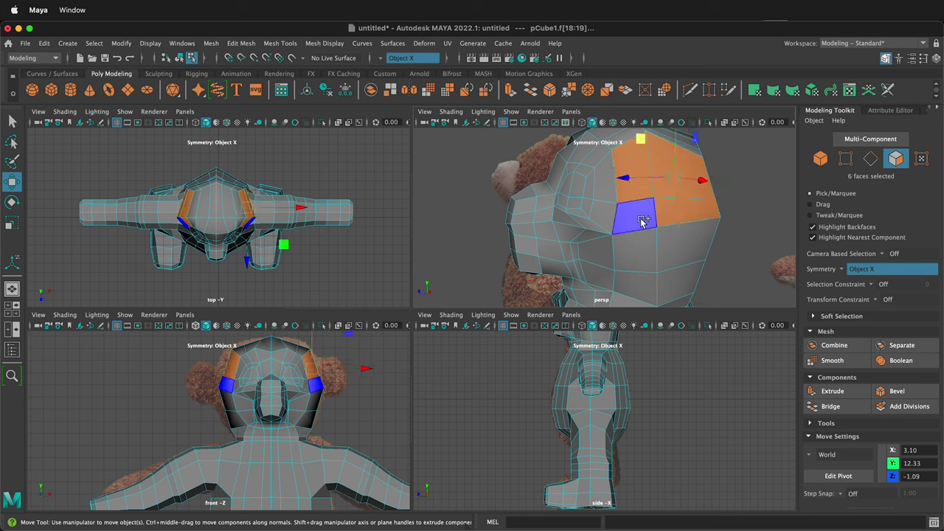
shift+click(637, 223)
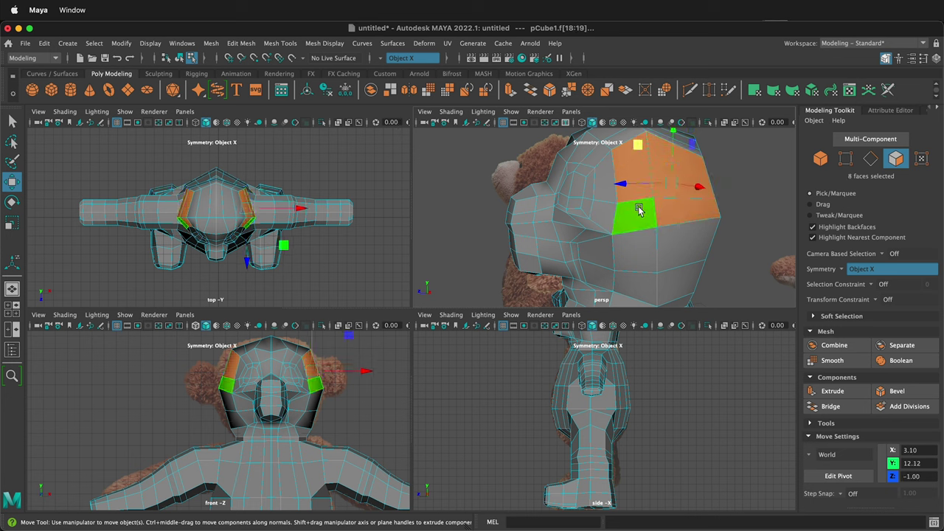
key(ctrl+e)
drag(680, 173, 667, 174)
- Select all vertices of the inset ear faces on both sides of the head and activate the Scale tool
right_drag(667, 175, 630, 174)
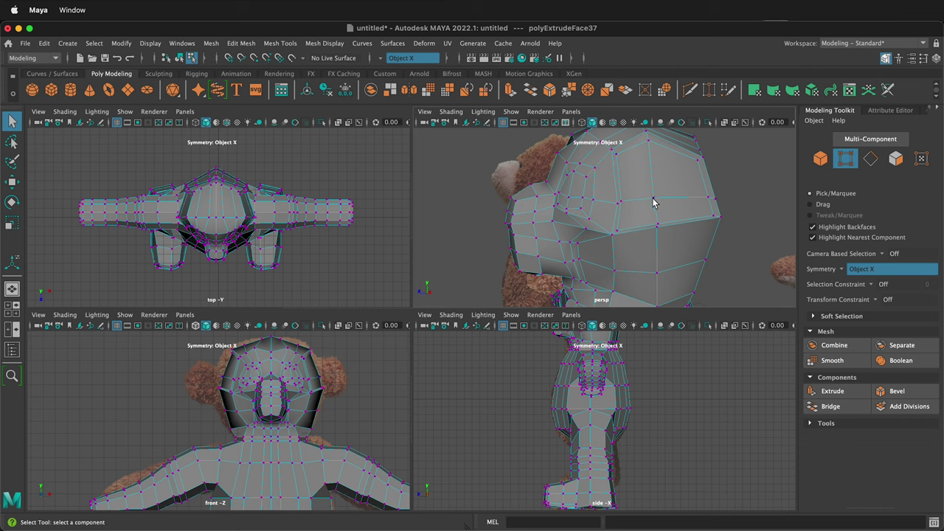
key(shift+period)
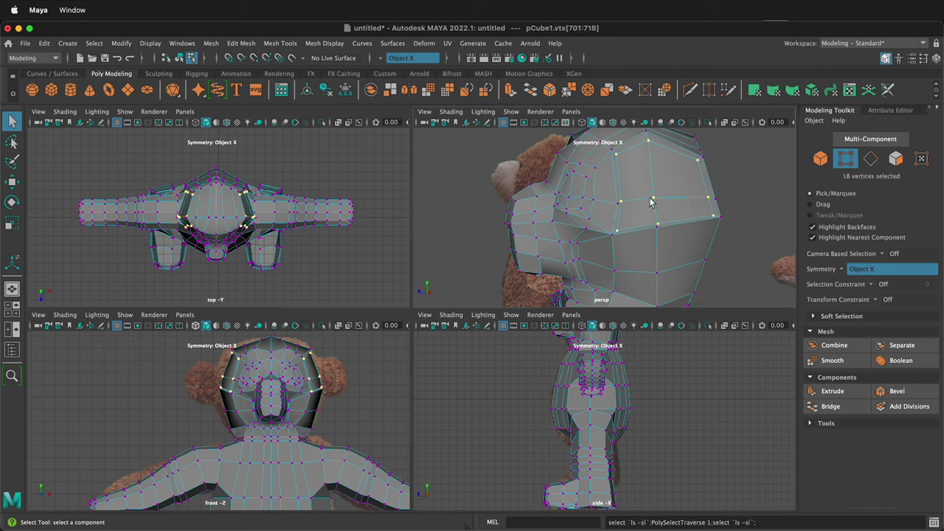
key(r)
click(653, 199)
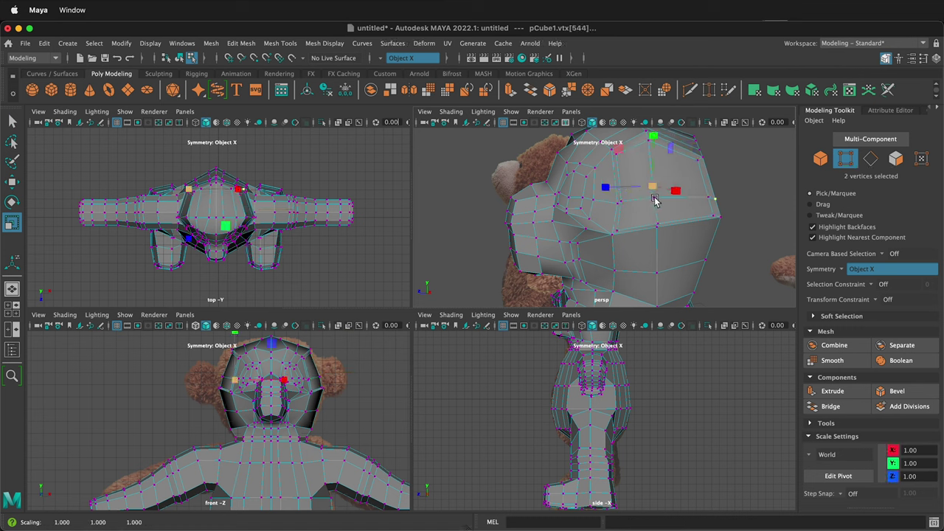
click(653, 202)
click(659, 225)
key(super+z)
key(super+z)
key(super+z)
- Scale the ear inset vertices inward along Y and Z to make the ear bases smaller
drag(623, 186, 653, 186)
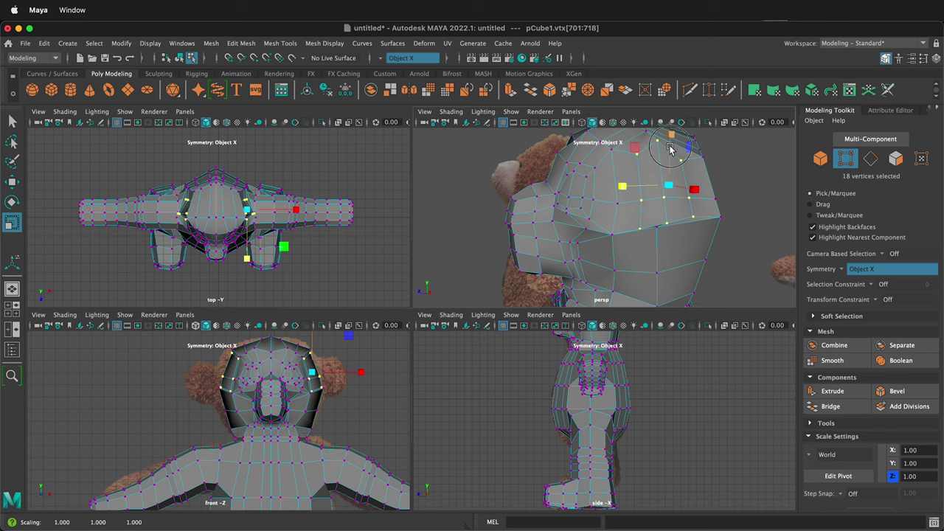
click(671, 139)
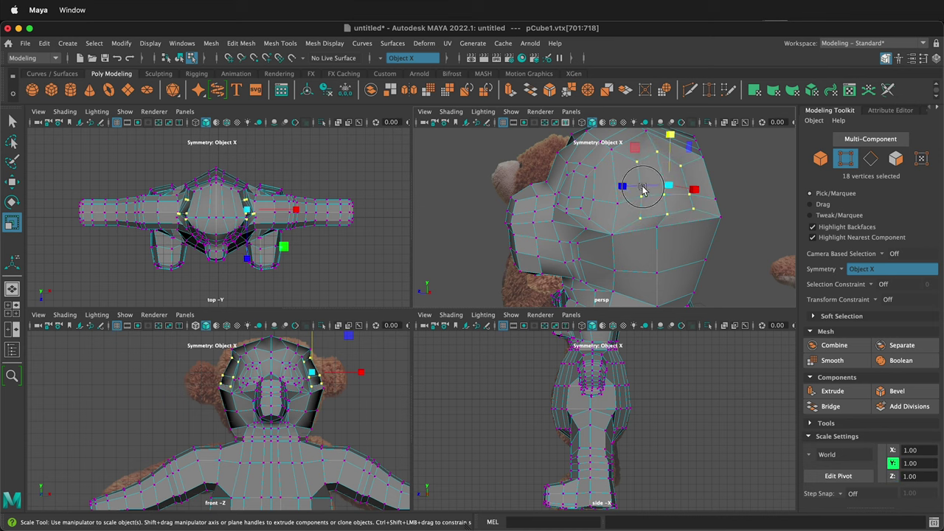
key(super+z)
mouse_move(651, 186)
mouse_down()
mouse_move(659, 185)
mouse_move(638, 186)
mouse_move(650, 186)
mouse_up()
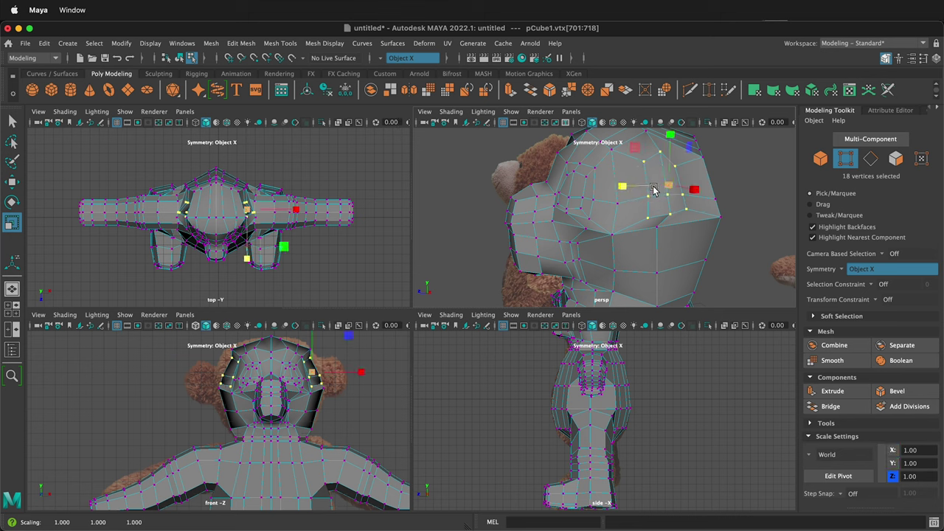
- Move the three front vertices of each ear inset outward, to about X 3.00, 3.29 and 3.57 from highest to lowest
key(w)
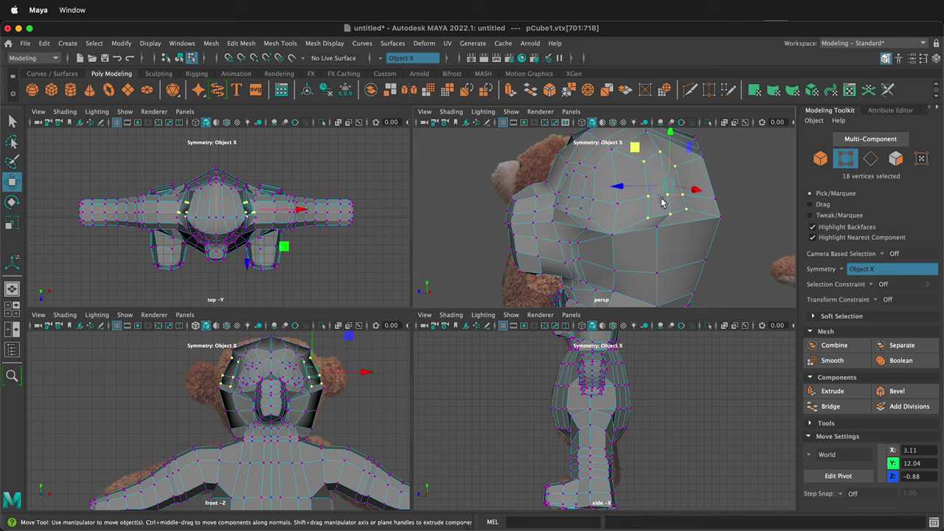
alt+drag(659, 202, 719, 173)
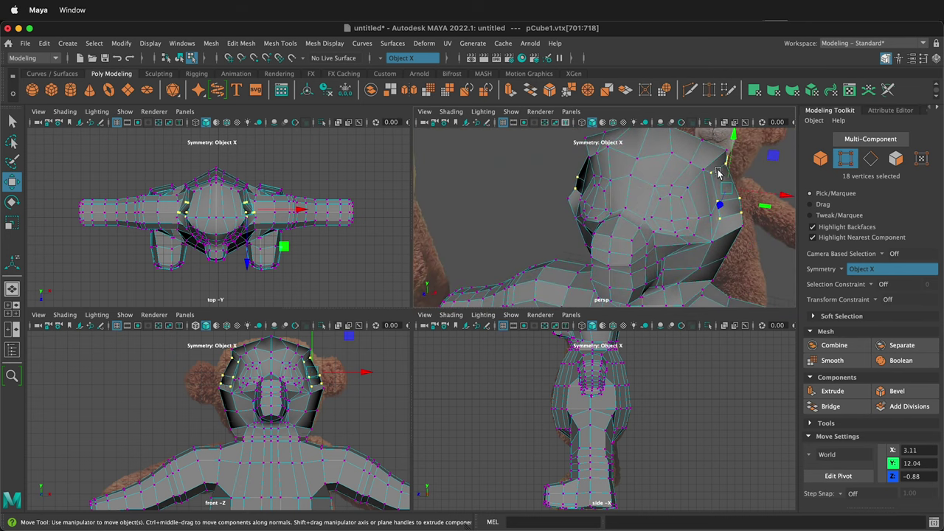
click(714, 178)
drag(759, 141, 771, 140)
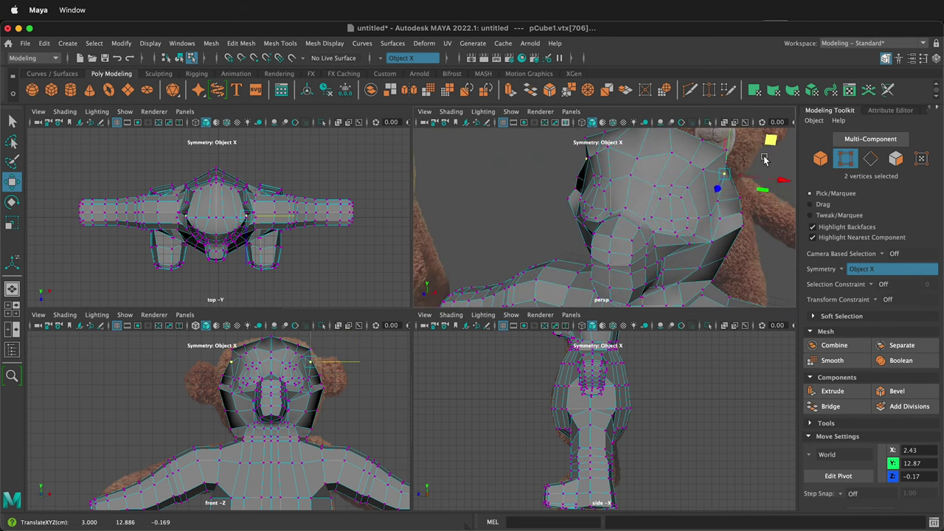
drag(723, 205, 724, 208)
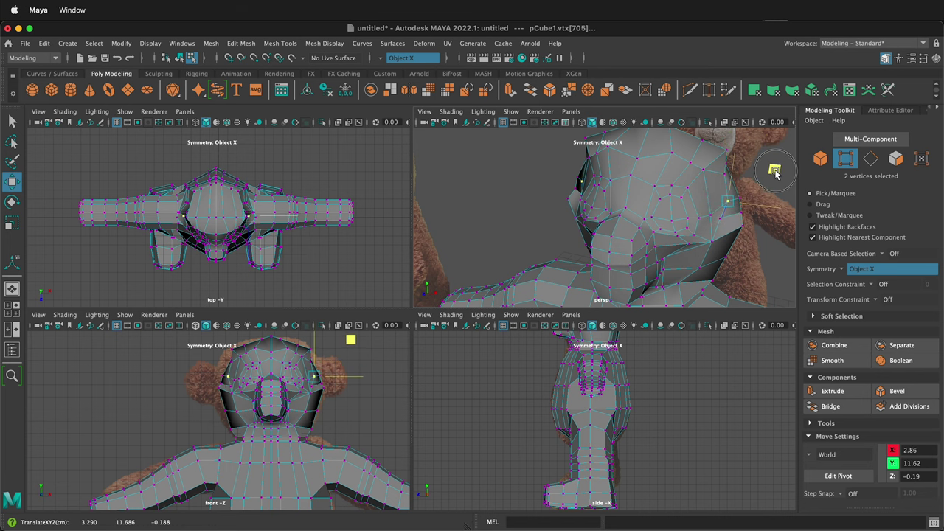
click(736, 223)
click(722, 220)
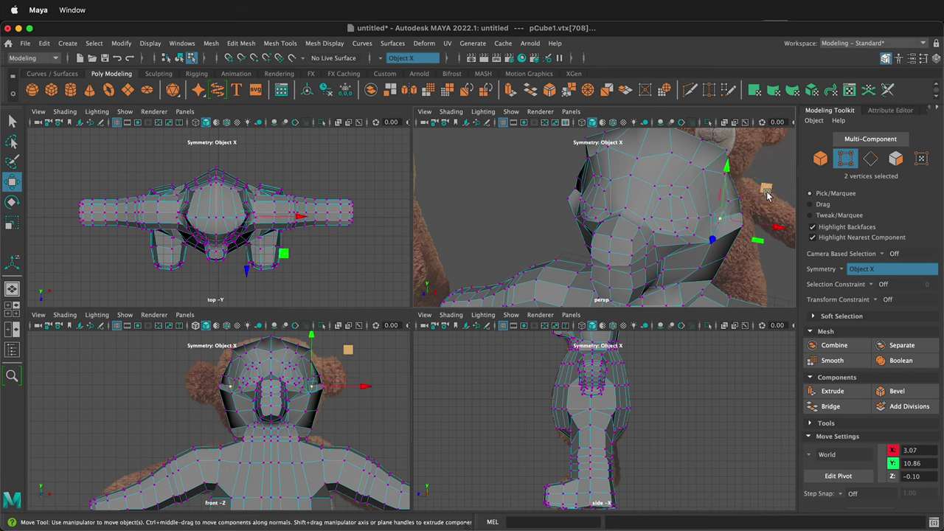
drag(767, 189, 770, 193)
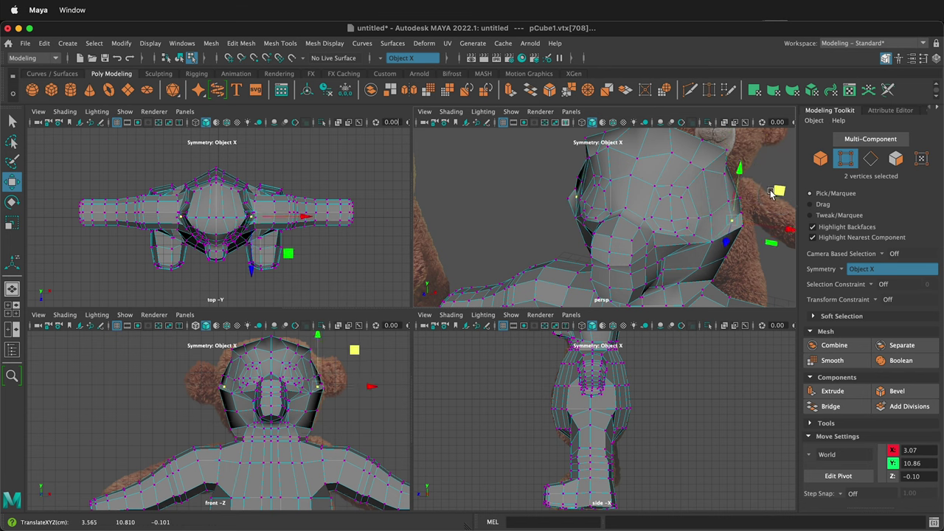
- Pull the upper side vertices and the lower jaw corner vertices of the head inward to round its outline
click(726, 151)
scroll(699, 240, up, 5)
scroll(700, 241, down, 10)
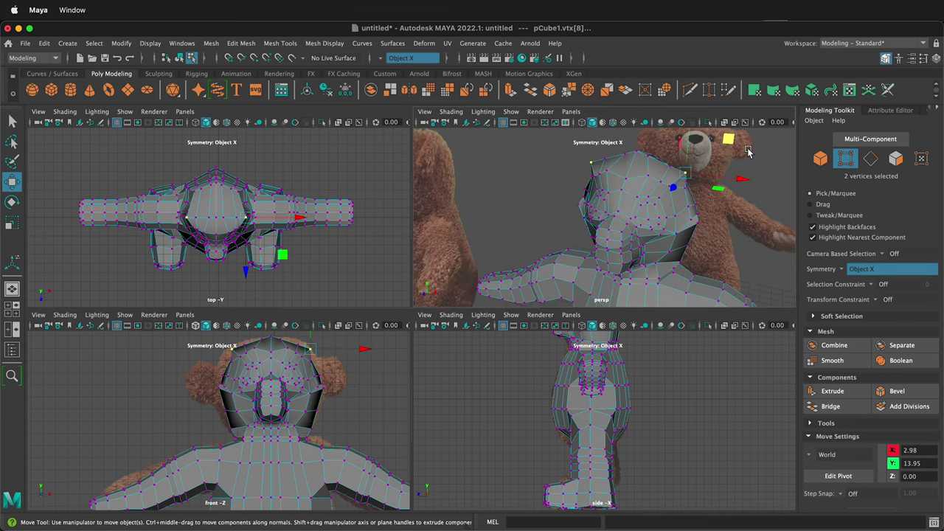
drag(730, 141, 723, 143)
click(677, 142)
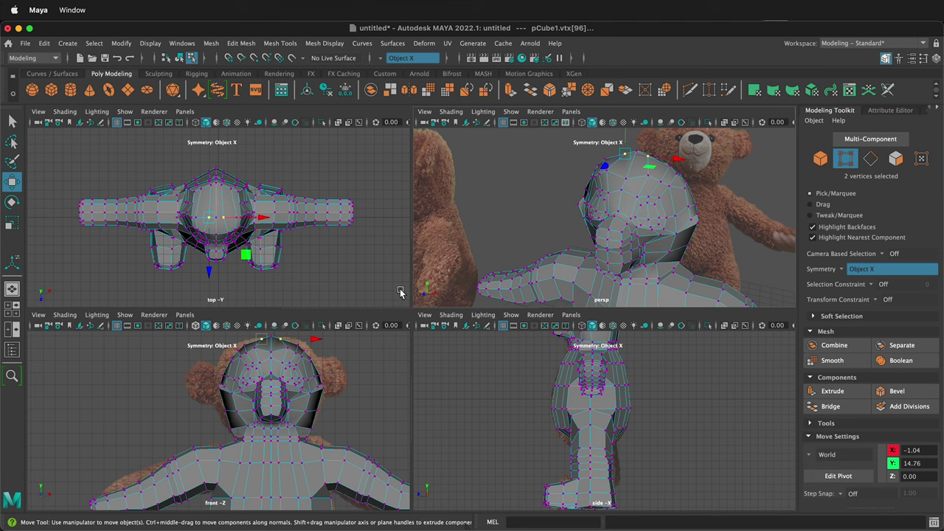
alt+drag(687, 255, 669, 256)
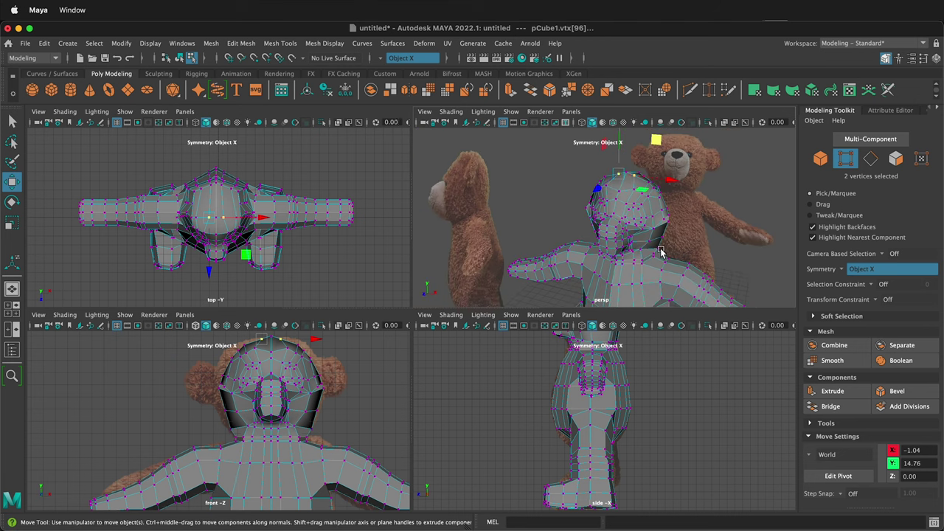
click(660, 251)
drag(702, 225, 696, 223)
- Reposition the vertices on the side and back of the head below and behind the ear bases to even out the curvature
alt+drag(575, 301, 596, 203)
scroll(596, 203, up, 5)
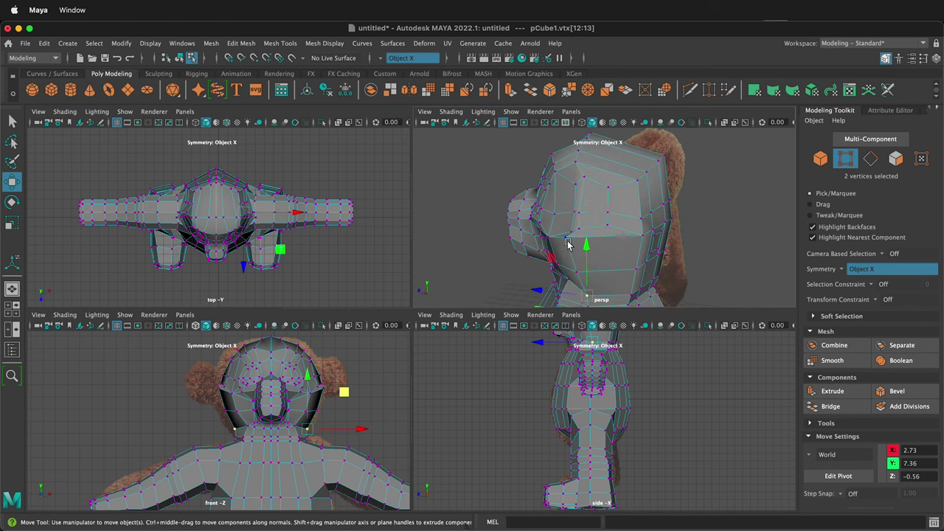
click(567, 238)
drag(525, 201, 548, 205)
click(576, 271)
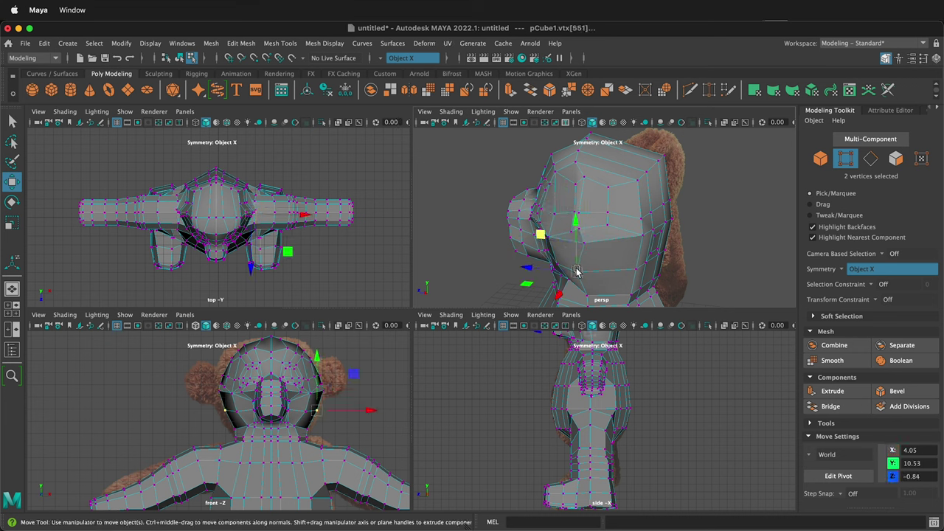
click(606, 199)
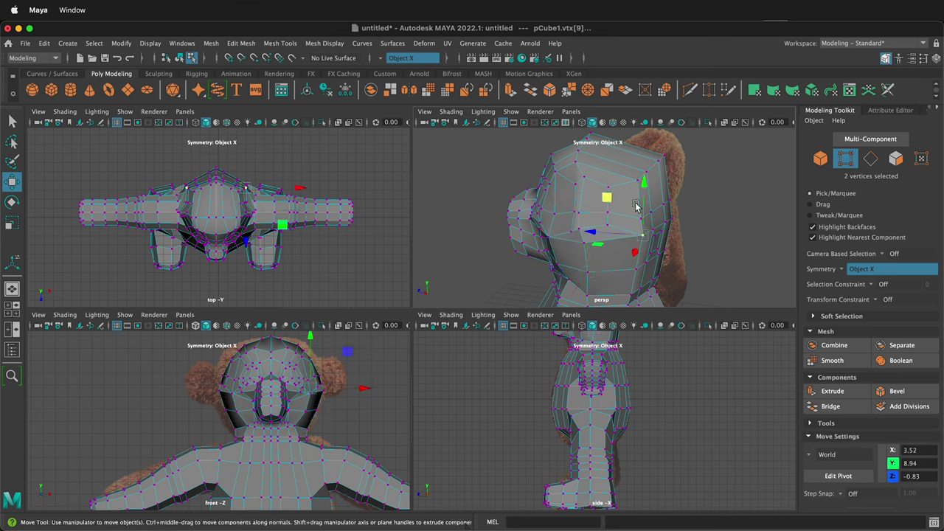
click(626, 187)
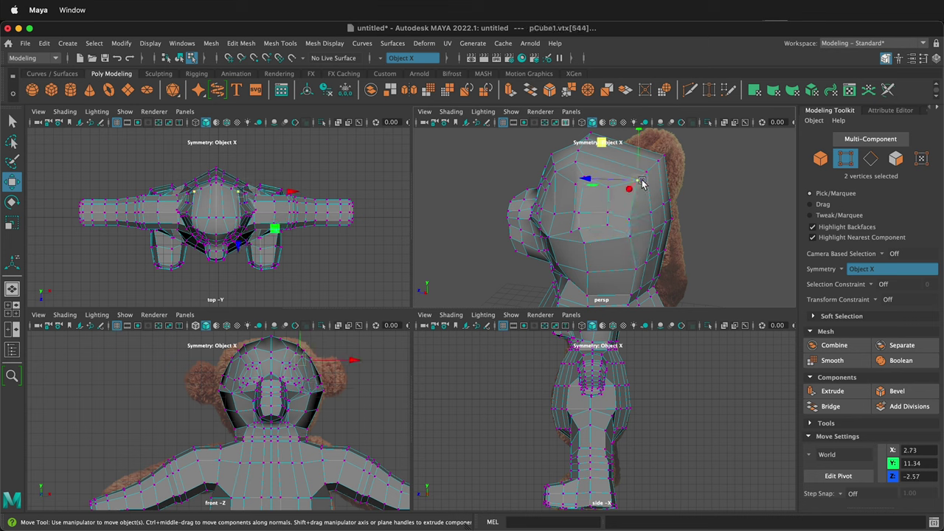
click(637, 180)
drag(601, 143, 579, 187)
- Adjust the rear vertices of the ear insets to round the back of the ear bases
alt+drag(612, 225, 572, 231)
click(690, 254)
click(689, 254)
click(532, 238)
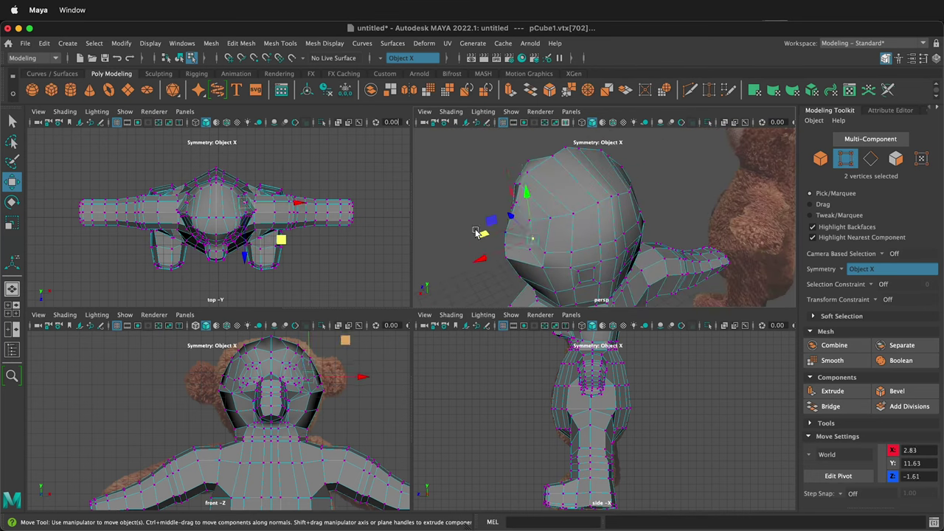
drag(490, 221, 479, 236)
click(531, 248)
- Move the side vertices beneath the ears to about X 3.81, Y 10.36, Z -0.84 and raise the ear insets' lower front vertices
alt+drag(549, 293, 710, 204)
click(719, 209)
drag(763, 173, 661, 210)
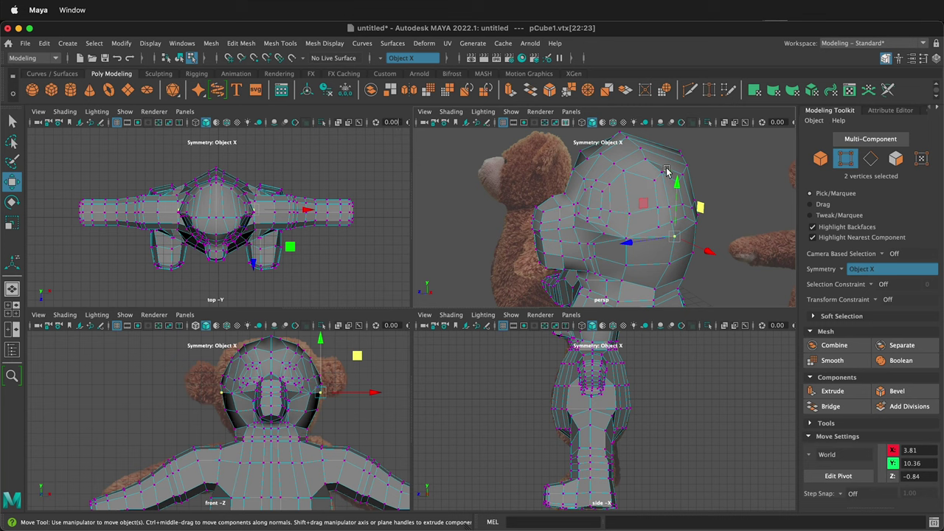
click(658, 224)
drag(627, 193, 630, 189)
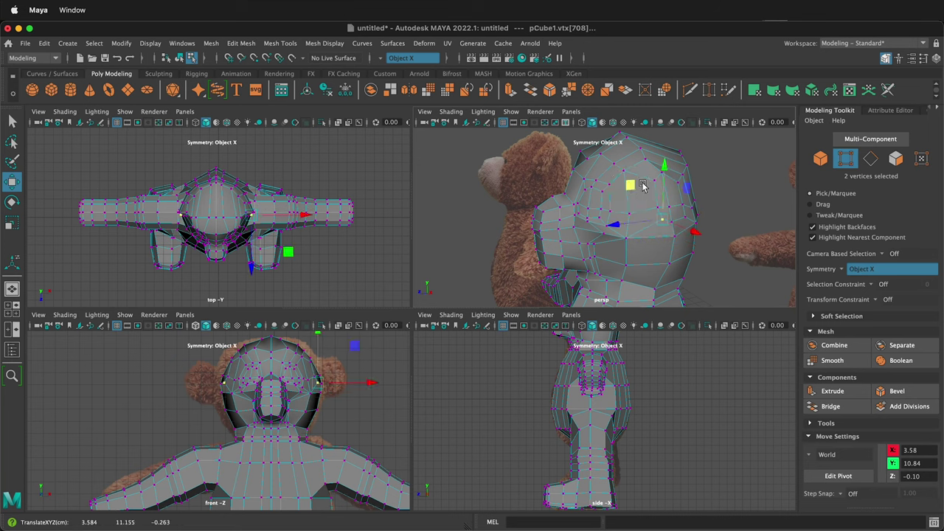
- Adjust the ear insets' upper front vertices and move the lower rear ones to about X 3.45, Y 11.36, Z -1.39
click(655, 182)
drag(622, 144, 623, 146)
click(622, 147)
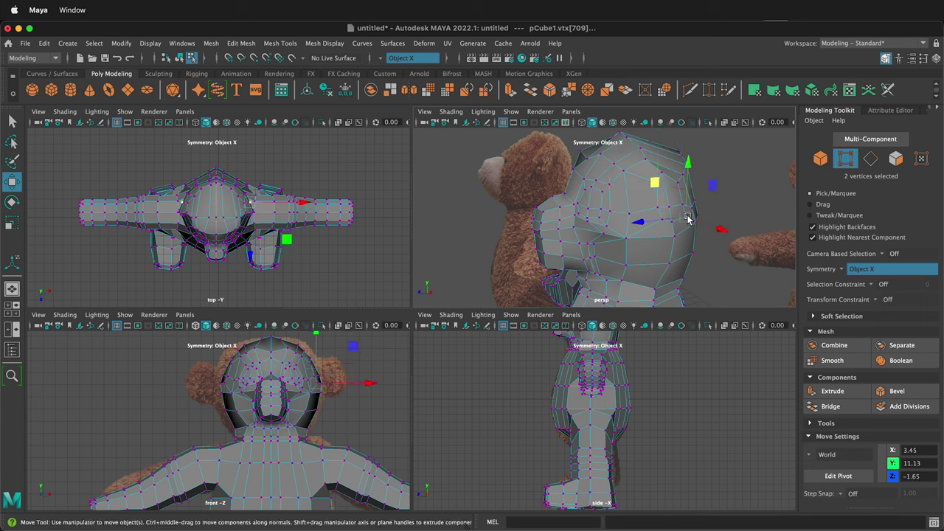
drag(655, 185, 650, 180)
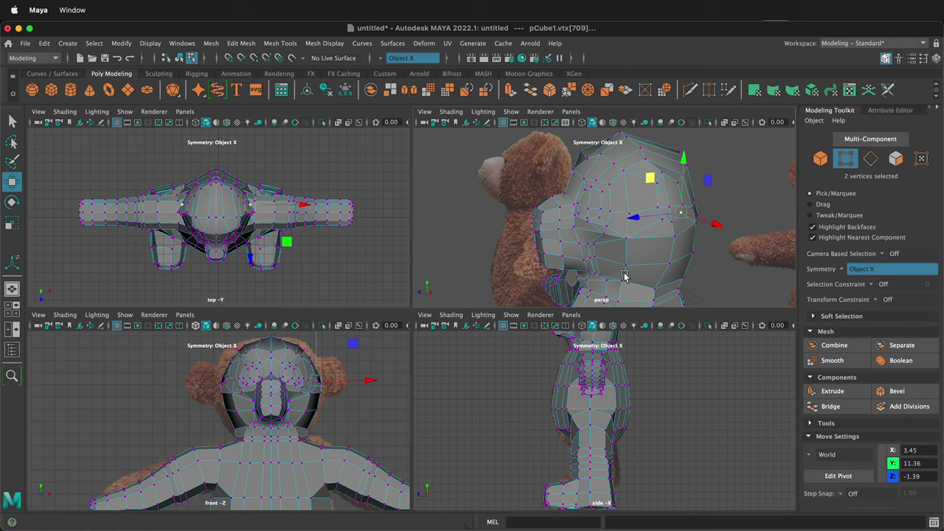
- Extrude the eight inset ear faces and move them outward from the head as the first ear segment
right_drag(628, 195, 631, 224)
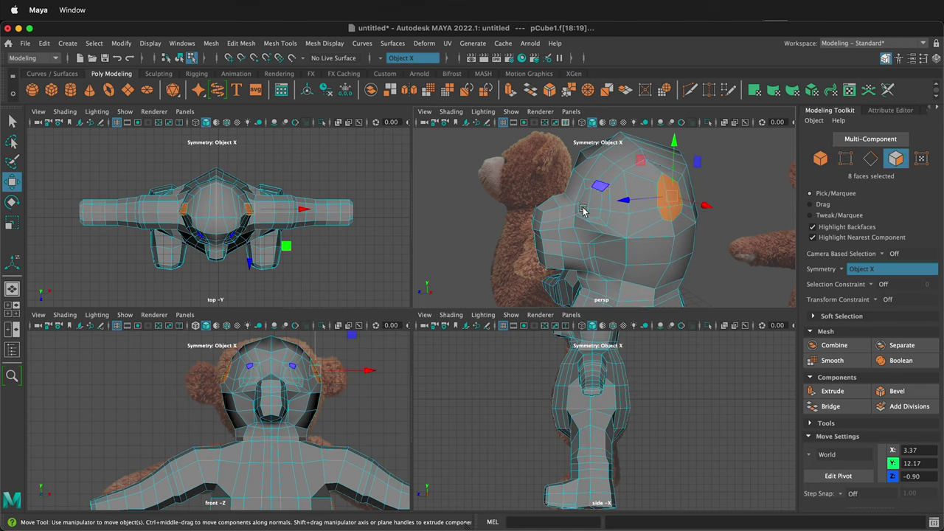
alt+drag(606, 203, 618, 204)
click(619, 192)
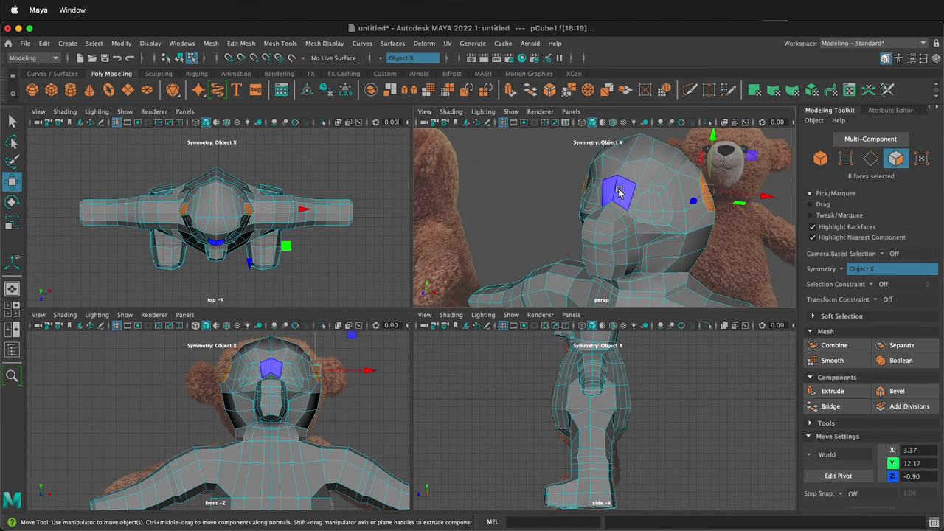
key(ctrl+e)
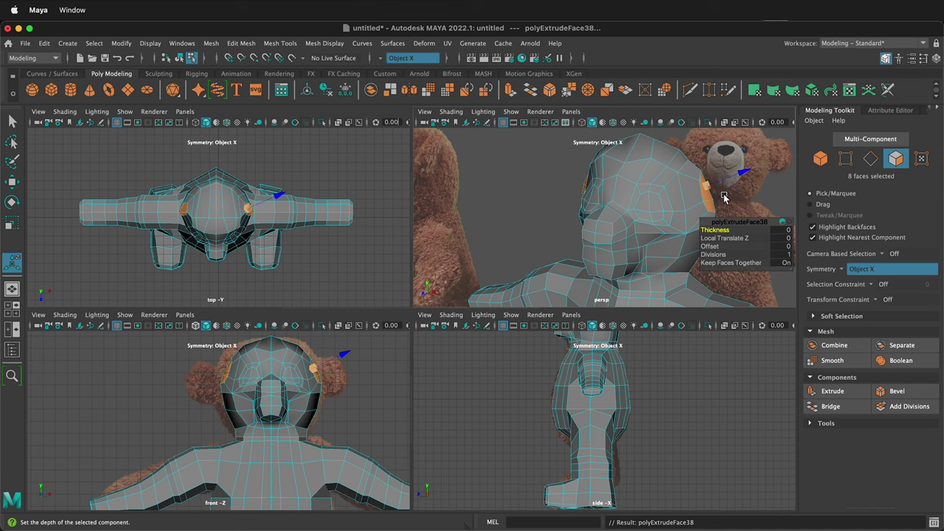
key(w)
drag(751, 158, 761, 156)
- Set the Scale axis orientation to Component and scale the extruded ear faces along their Z axis
key(r)
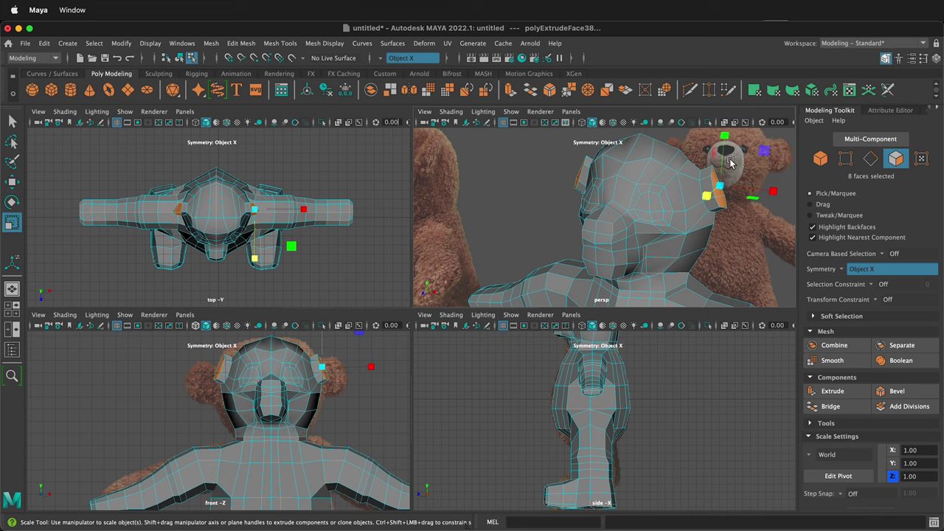
click(827, 454)
click(830, 472)
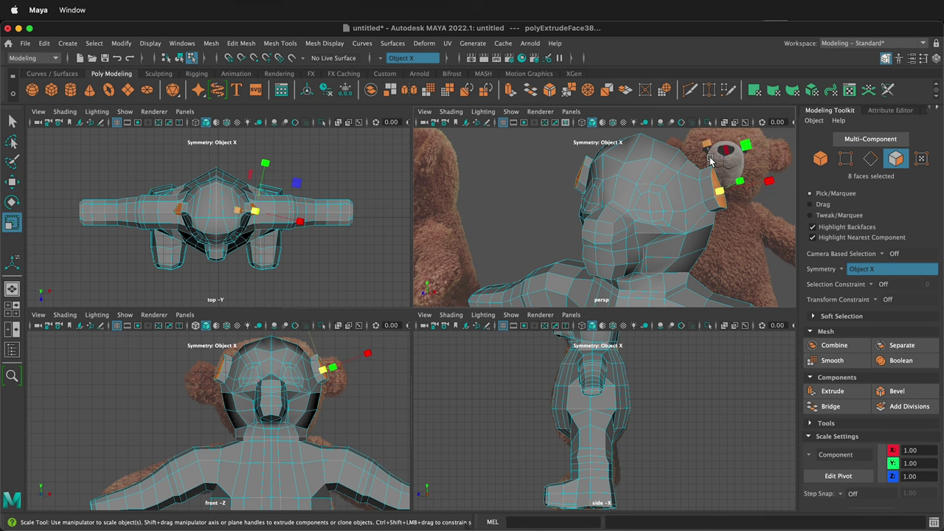
drag(711, 161, 709, 155)
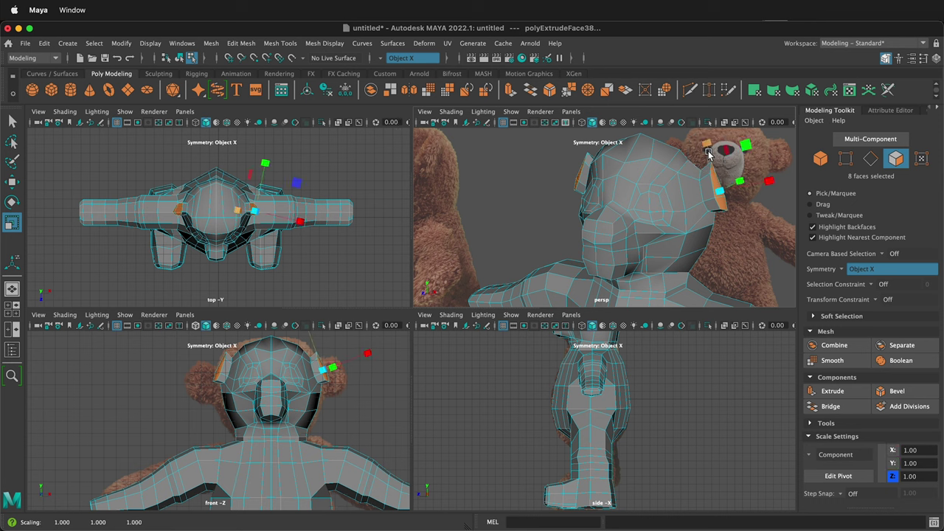
click(708, 151)
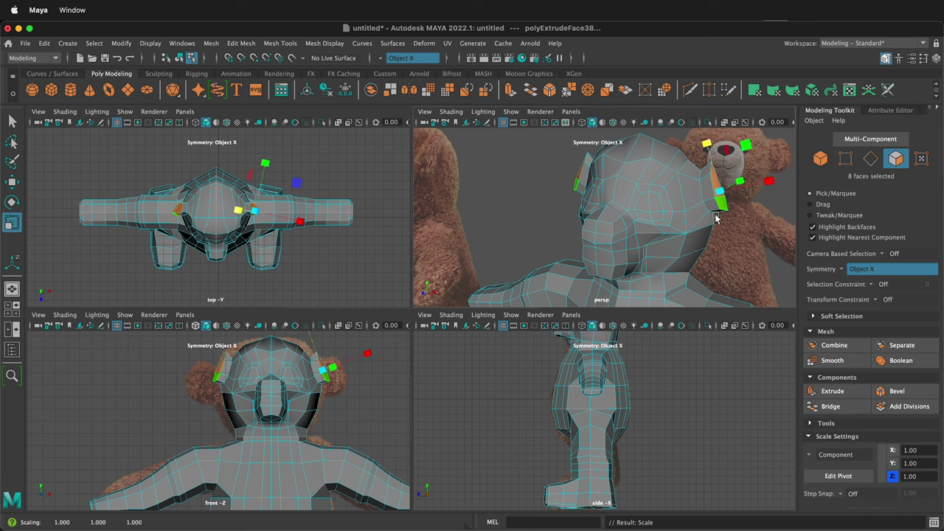
- Extrude the ear end faces again and move them outward to about X 4.56, Y 12.90, Z -0.90
key(ctrl+e)
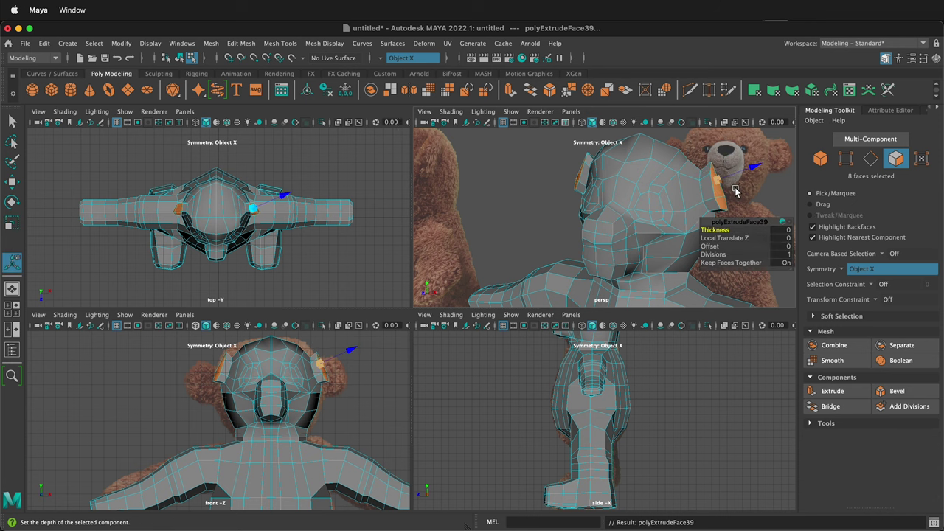
key(w)
drag(736, 186, 742, 170)
alt+drag(701, 201, 623, 197)
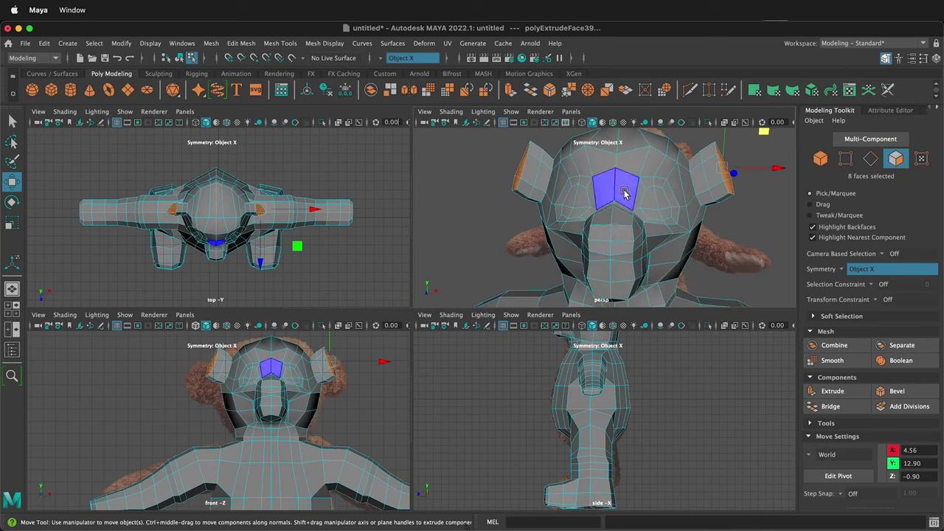
- Add another extrusion to the ear ends and move it outward to about X 5.20, Y 13.16, Z -0.90
key(ctrl+e)
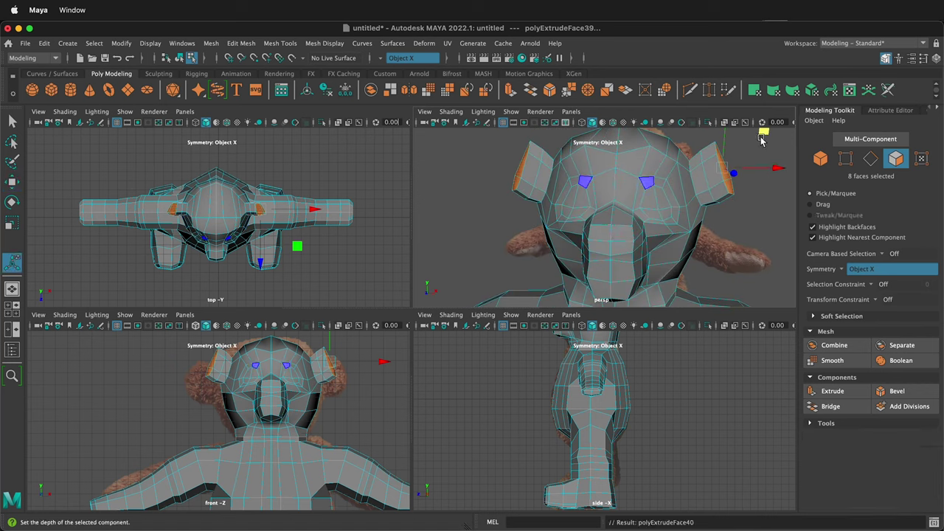
key(w)
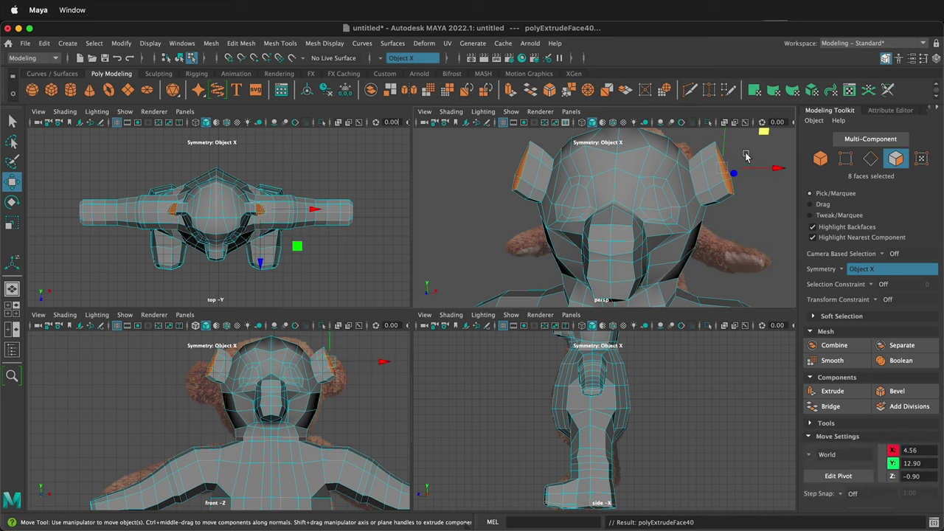
middle_drag(765, 131, 769, 140)
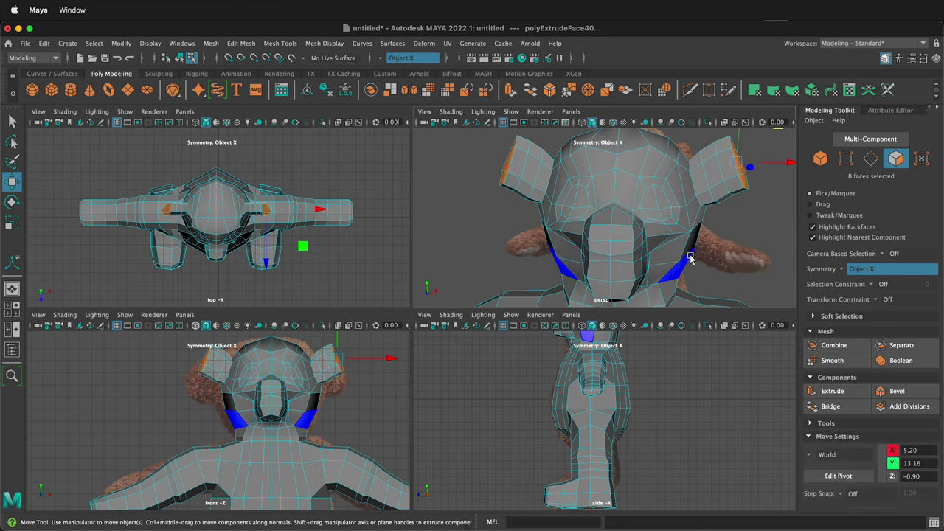
- Select the face ring at the base of both ears, set the Move axis orientation to Component and scale the ring up uniformly
double_click(707, 199)
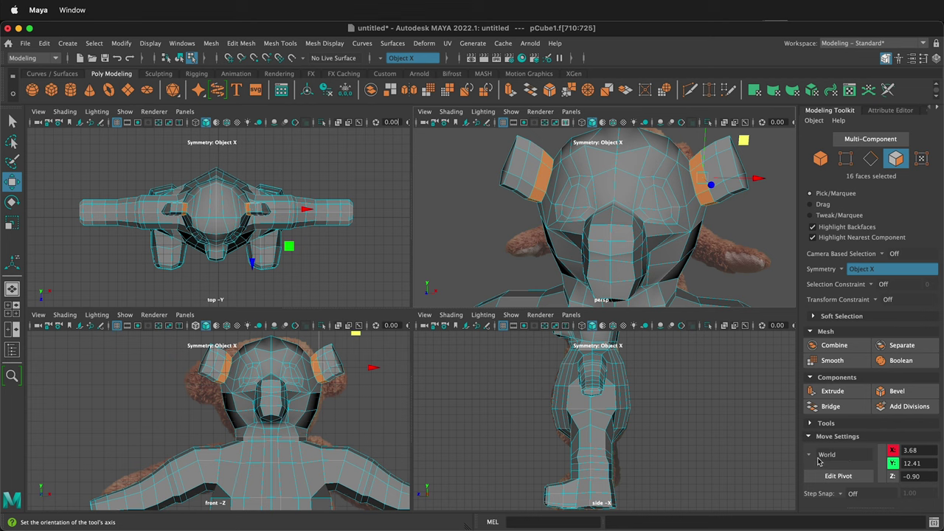
click(818, 460)
click(843, 484)
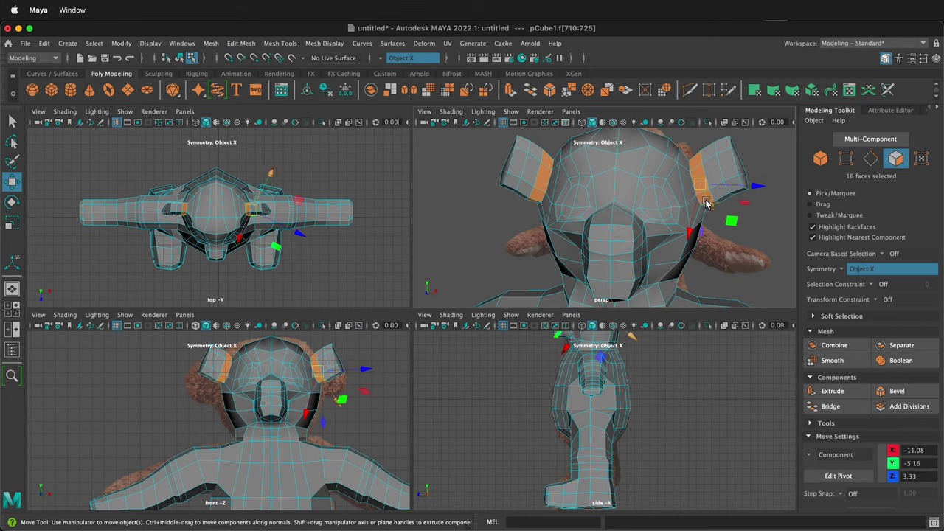
key(r)
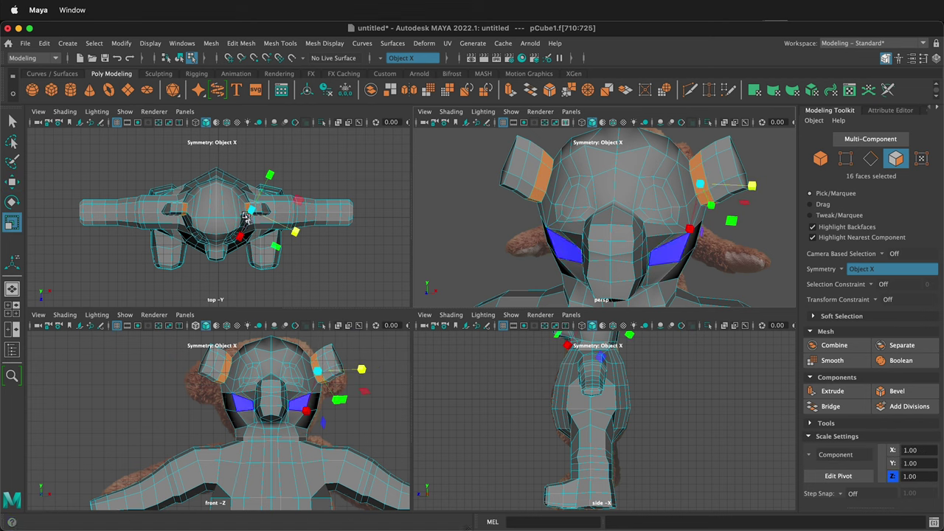
click(245, 216)
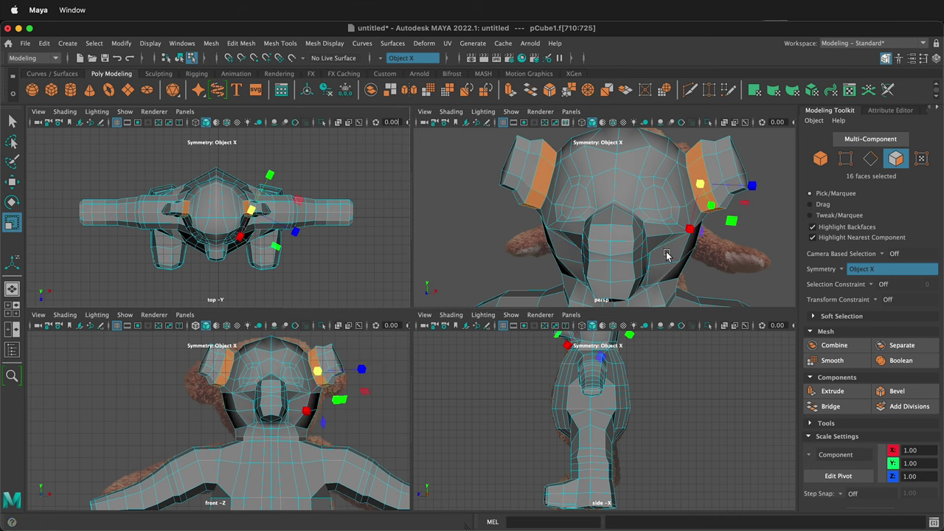
- Set the Move axis orientation to World and move the ear base rings outward and down to about X 3.91, Y 12.16, Z -0.92
key(w)
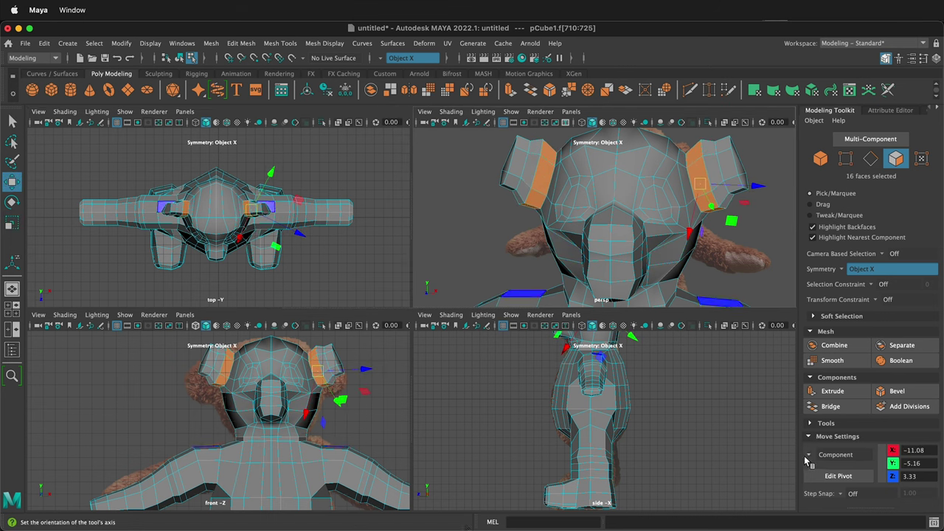
click(835, 454)
click(830, 445)
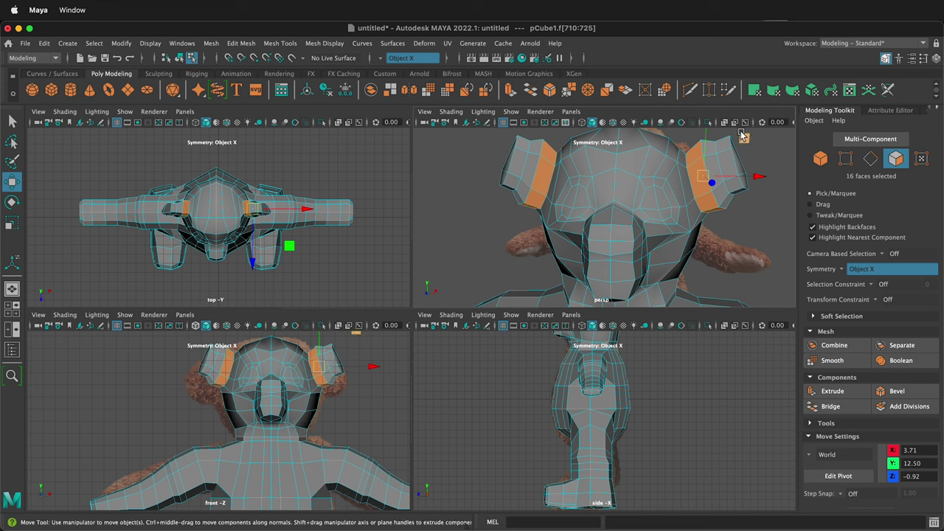
drag(744, 138, 748, 148)
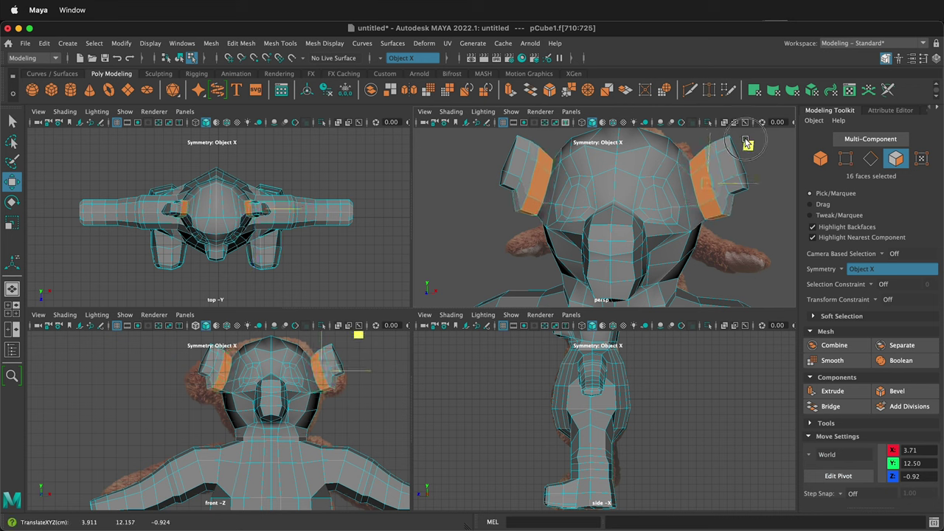
- Select the middle face ring of both ears and move it to about X 4.38, Y 12.32, Z -0.92
click(719, 177)
double_click(708, 182)
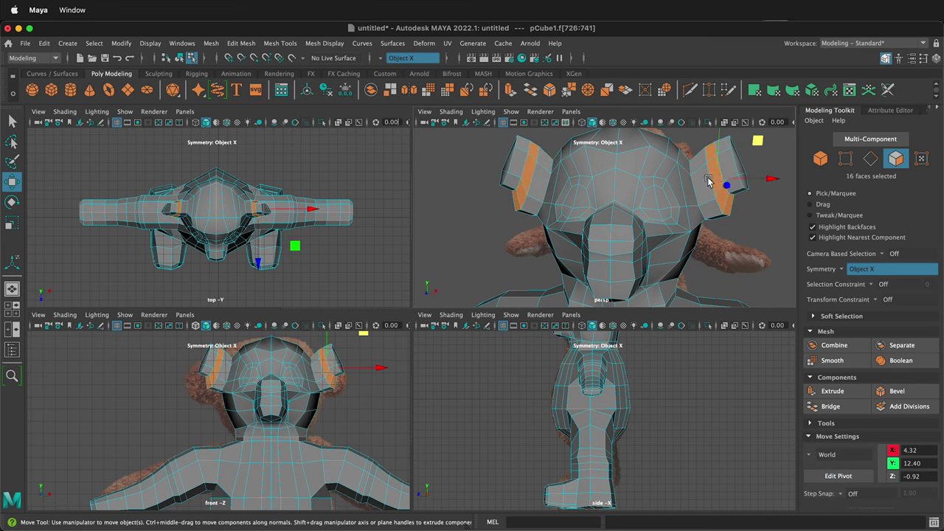
drag(757, 150, 760, 152)
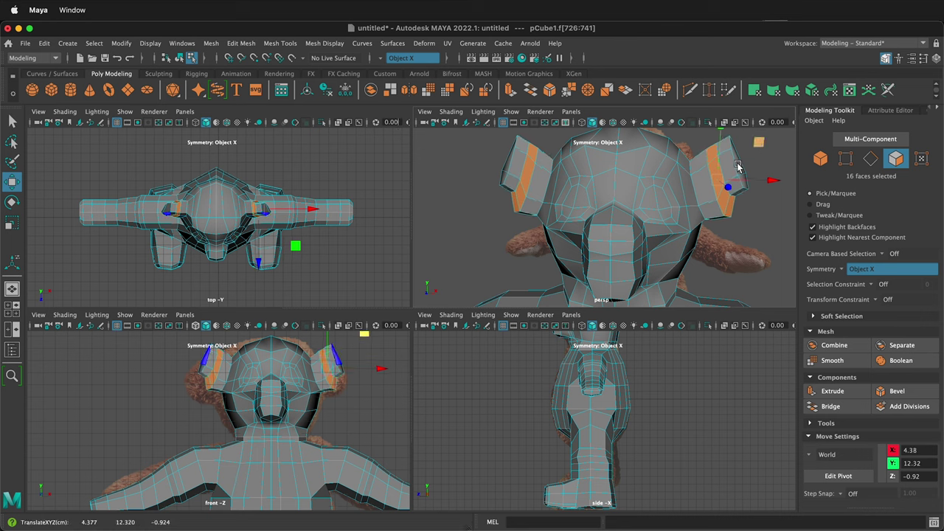
- Lower the outermost face ring of both ears slightly and scale it up uniformly by about 1.16
double_click(726, 148)
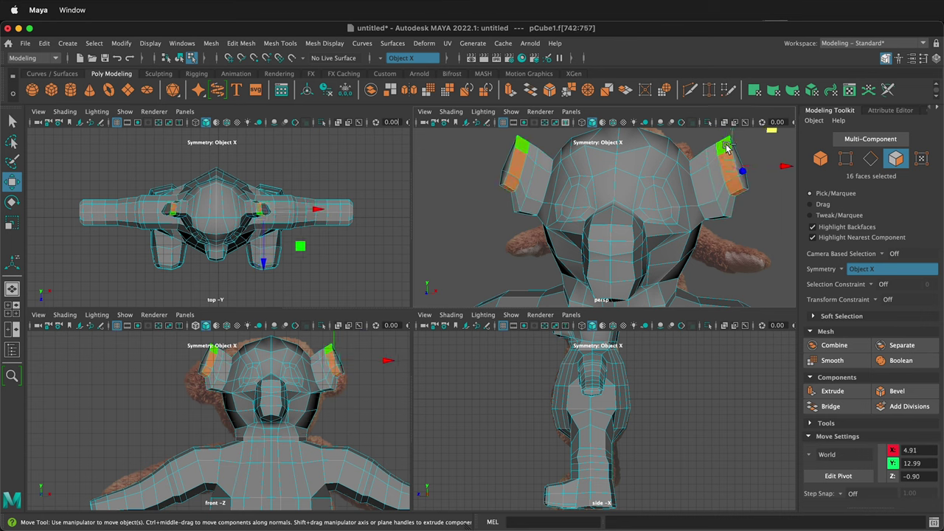
drag(772, 136, 772, 141)
key(r)
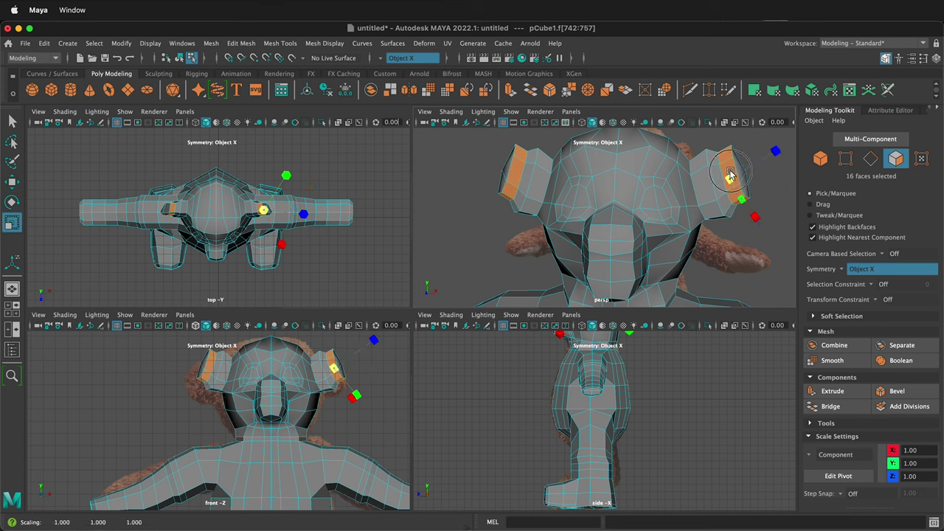
drag(725, 192, 735, 194)
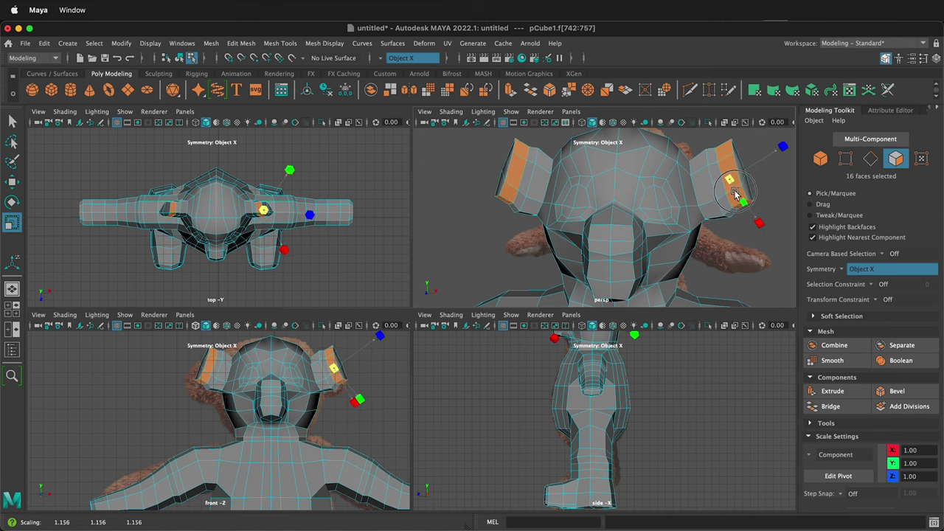
- Select the centre vertex of each ear's outer end and move it outward to about X 5.80, Y 12.85, Z -0.53
right_drag(712, 156, 674, 150)
alt+drag(734, 215, 653, 222)
click(659, 219)
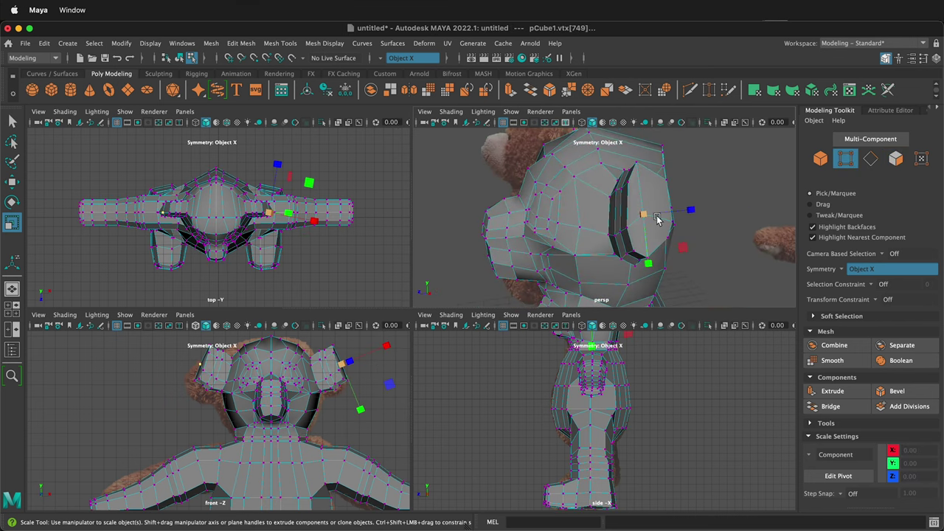
key(w)
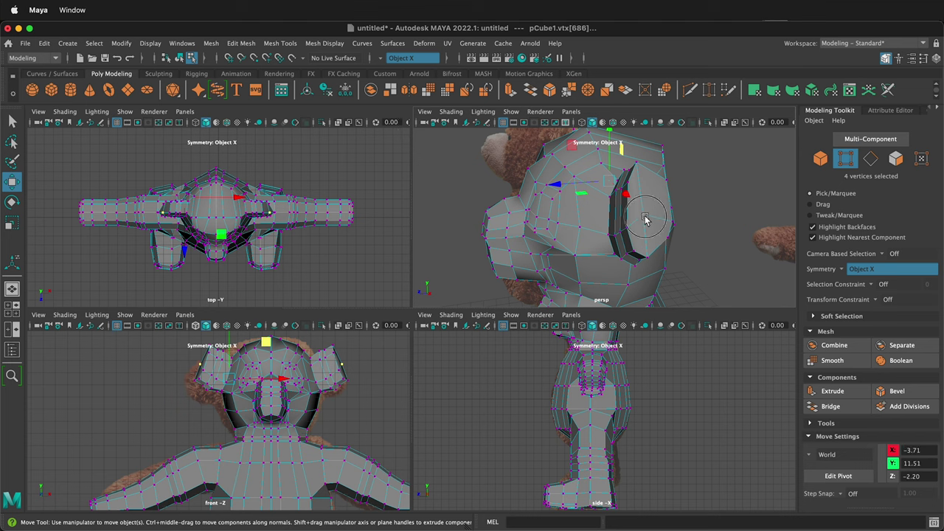
click(645, 219)
alt+drag(644, 219, 780, 162)
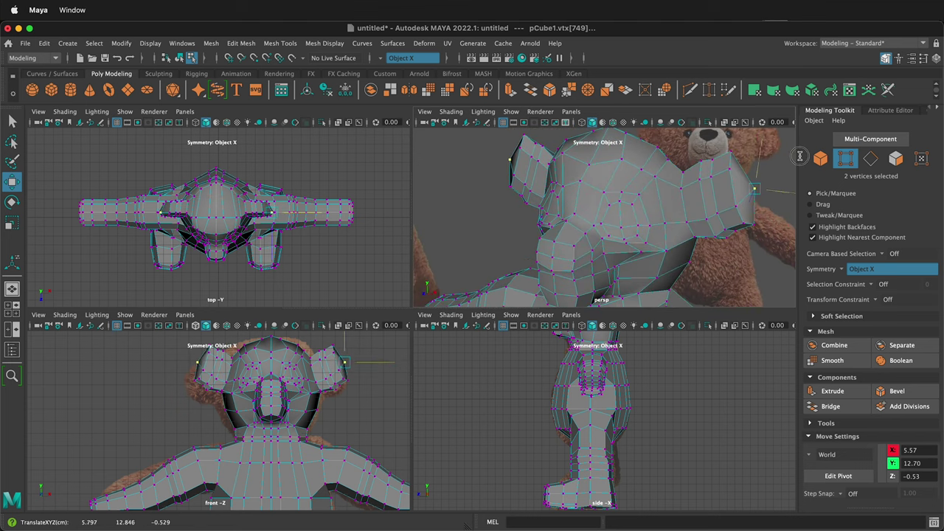
- Reposition the front and lower rim vertices of the ear tips symmetrically to round the ears' outline
click(737, 151)
drag(723, 223, 687, 241)
mouse_move(598, 225)
alt+mouse_down()
mouse_move(616, 246)
mouse_move(583, 219)
mouse_move(594, 223)
alt+mouse_up()
click(621, 247)
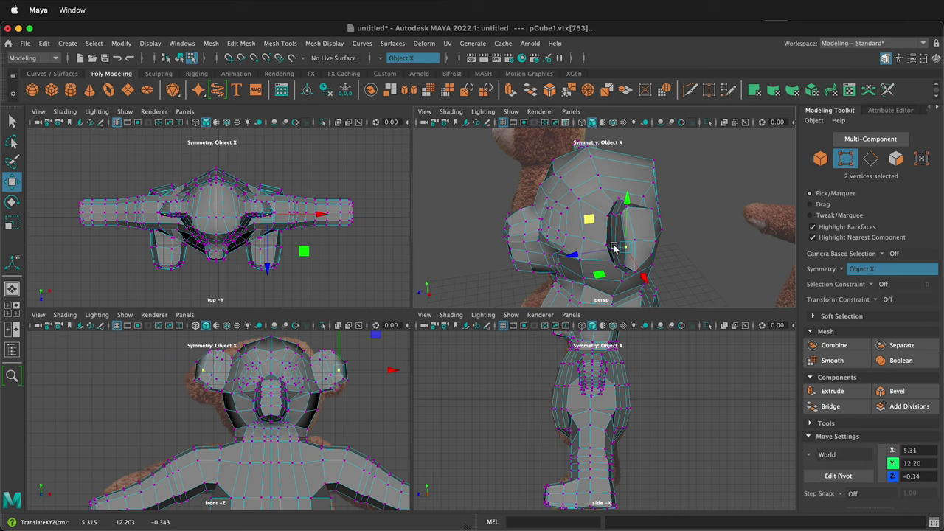
click(612, 251)
alt+right_drag(604, 262, 622, 273)
click(619, 283)
- Adjust the remaining rim vertices of the ear tips, placing the top pair at about X 4.77, Y 13.88, Z -0.68
mouse_move(592, 264)
mouse_down()
mouse_move(620, 260)
mouse_move(592, 263)
mouse_move(603, 257)
mouse_up()
click(682, 273)
click(627, 285)
click(617, 211)
drag(585, 182, 674, 197)
click(612, 213)
click(657, 193)
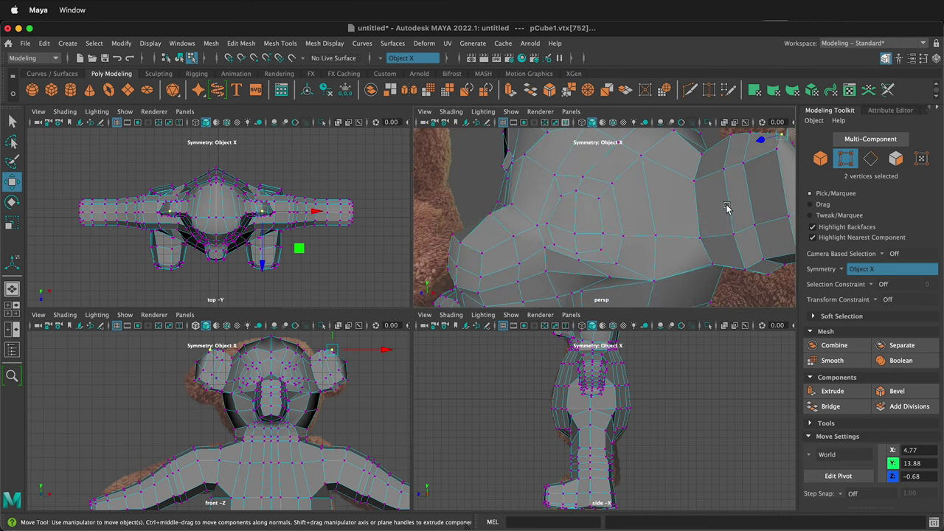
- Select the six front-facing faces on each ear and extrude them, scaling the new faces inward as an inset
right_drag(720, 206, 706, 211)
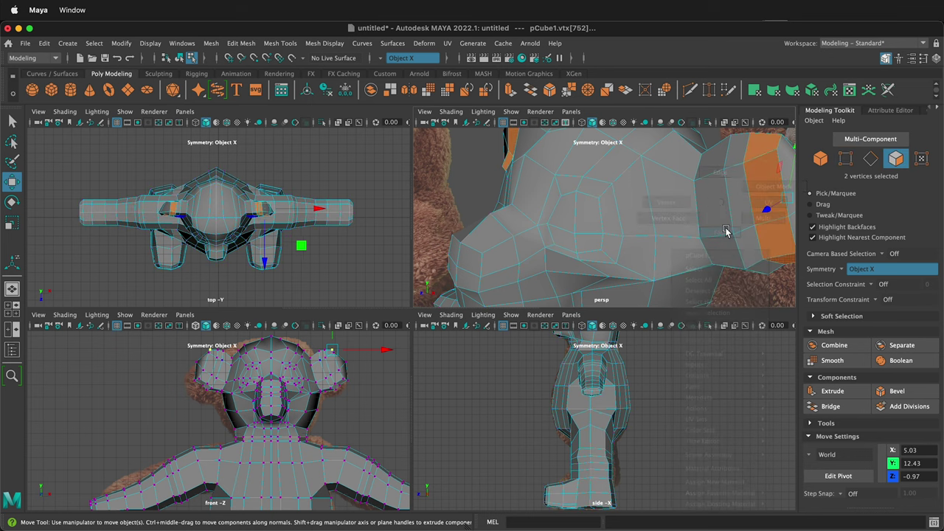
click(706, 211)
shift+click(739, 198)
shift+click(769, 194)
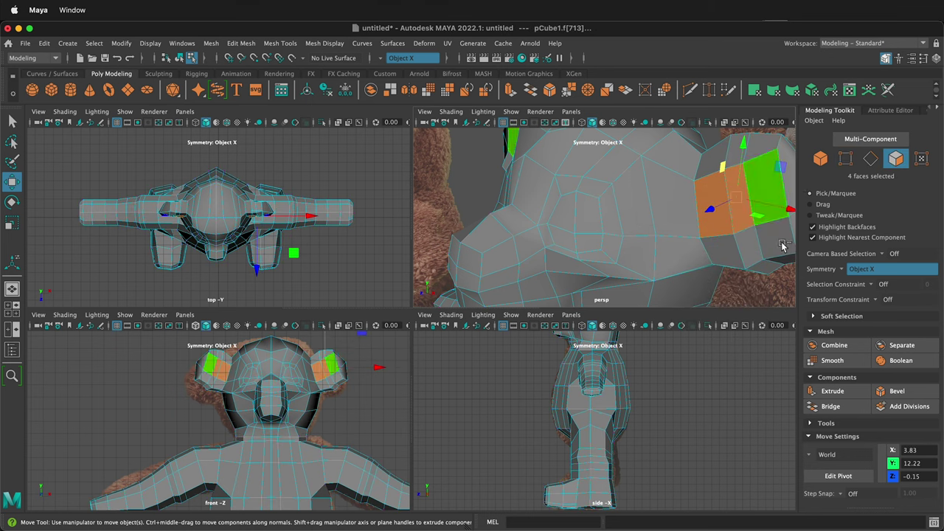
shift+click(778, 242)
shift+click(748, 250)
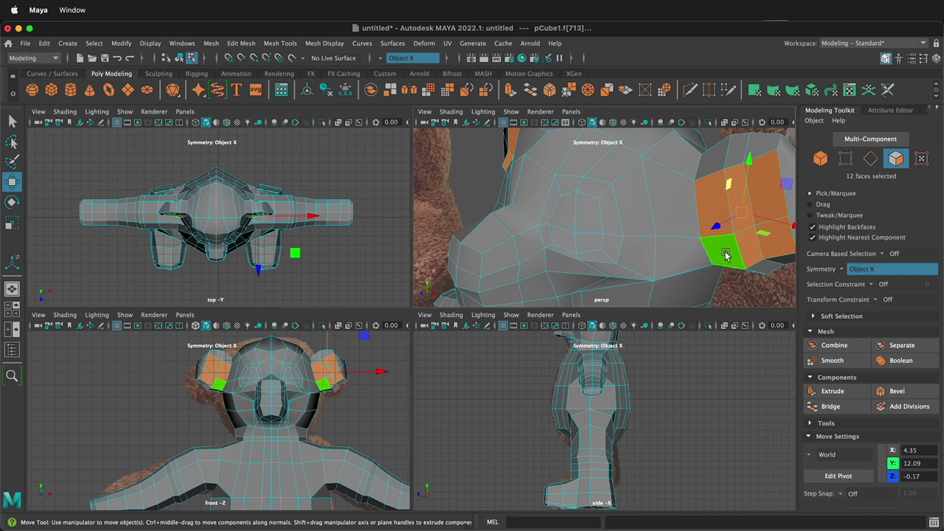
key(ctrl+e)
mouse_move(713, 209)
mouse_down()
mouse_move(722, 211)
mouse_move(708, 207)
mouse_up()
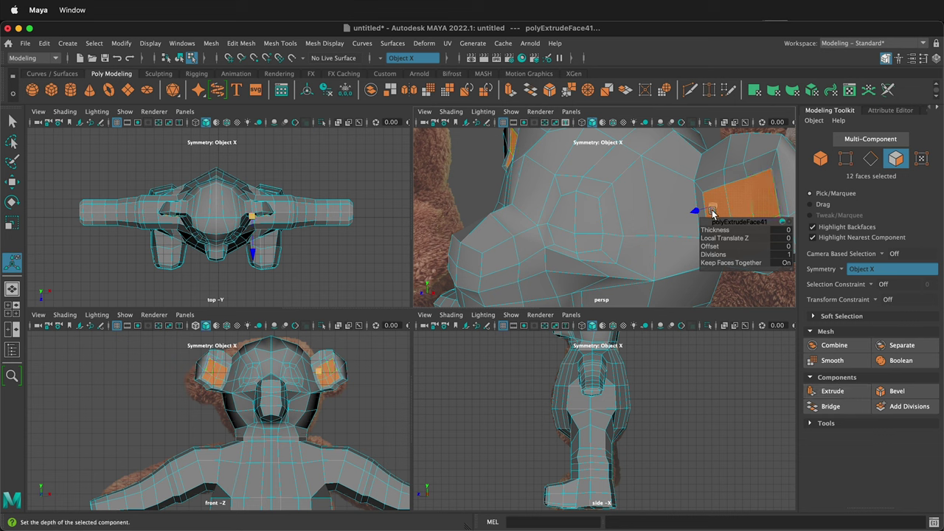
- Set the Move axis orientation to Component and push the inset ear faces slightly into the ears
key(w)
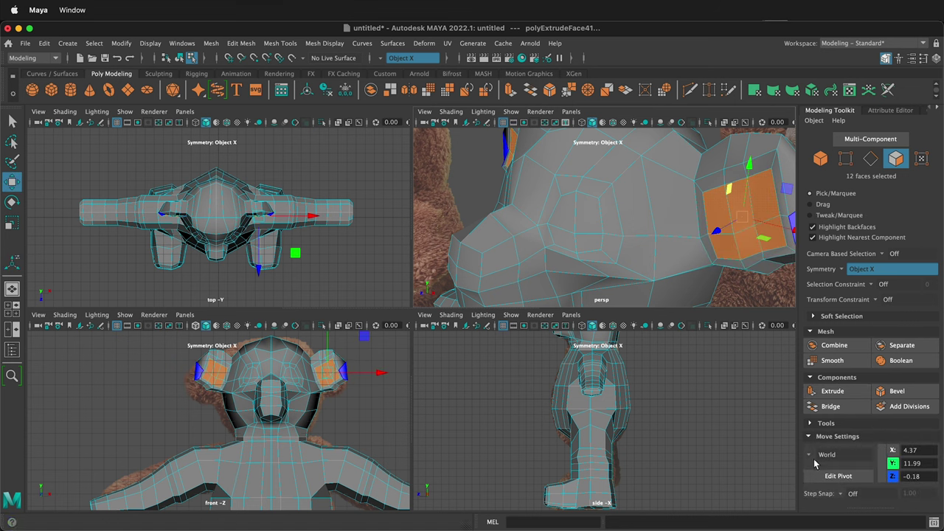
click(815, 462)
click(833, 482)
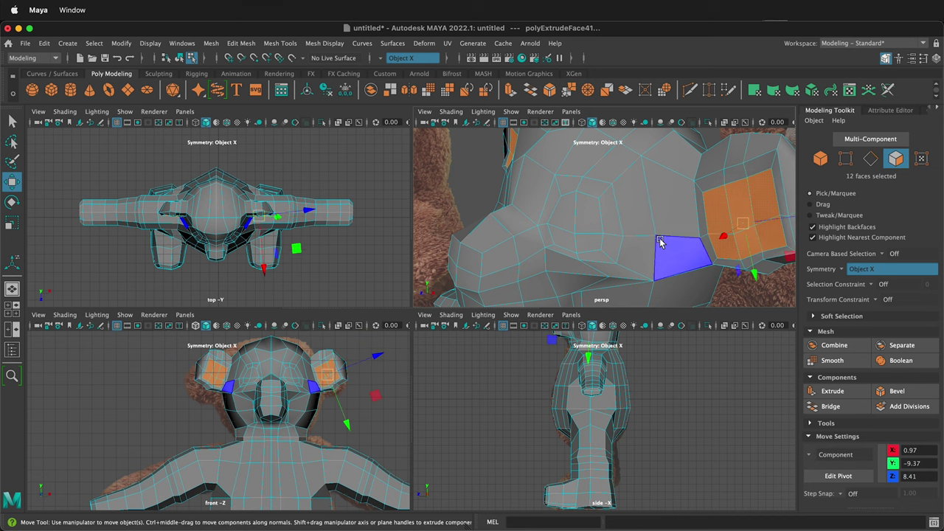
alt+drag(665, 256, 588, 236)
middle_drag(579, 236, 579, 233)
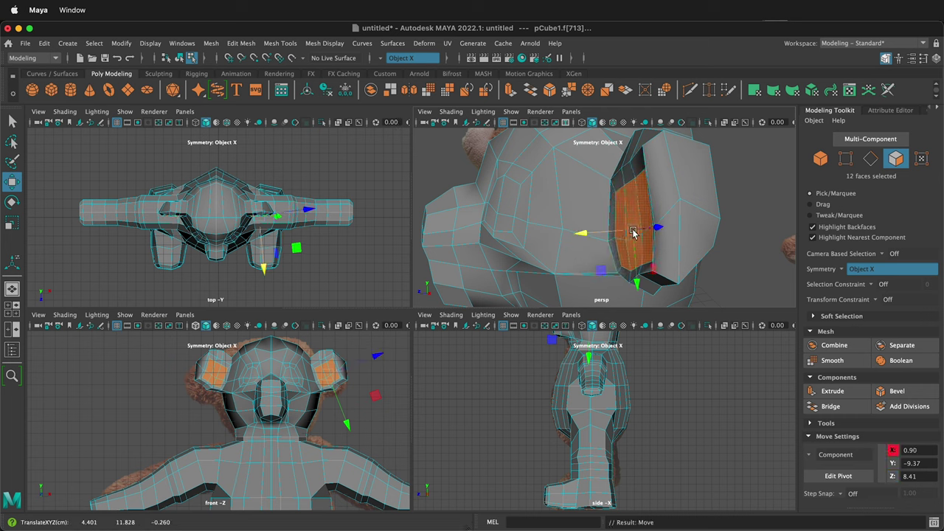
- Extrude the recessed ear faces again, pushing the new faces deeper and resizing them to form the ear hollow
key(ctrl+e)
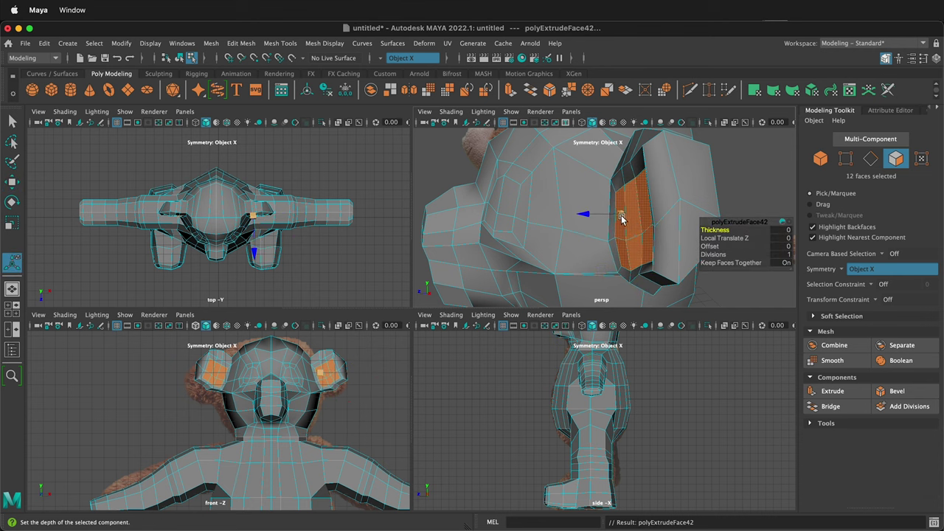
middle_drag(627, 225, 609, 205)
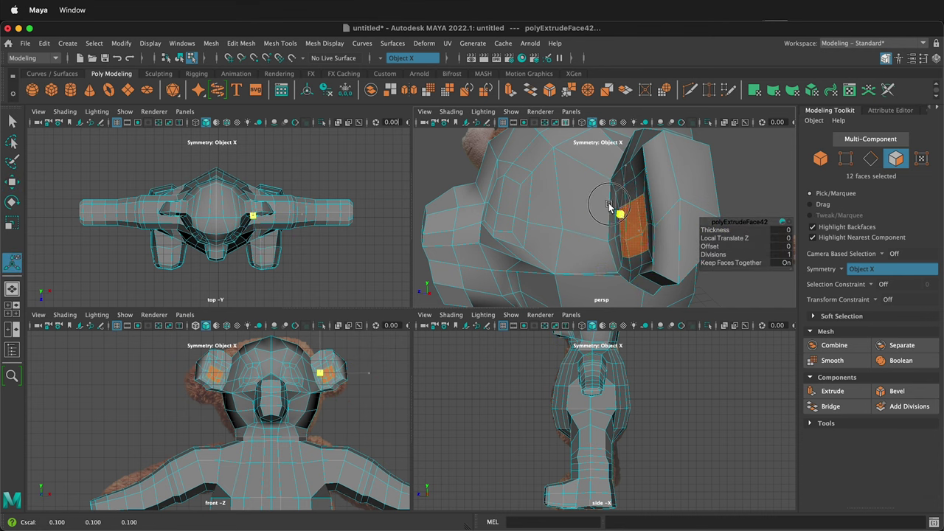
key(w)
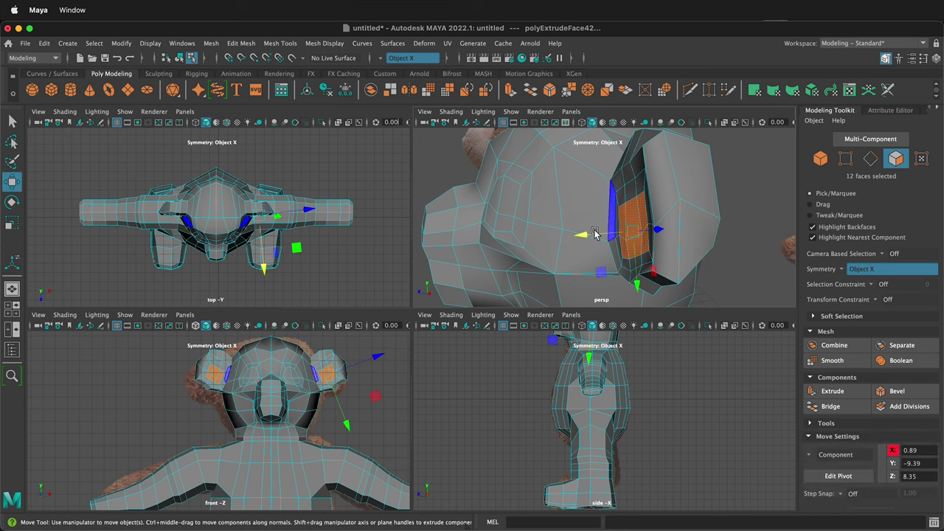
middle_drag(593, 236, 603, 226)
key(r)
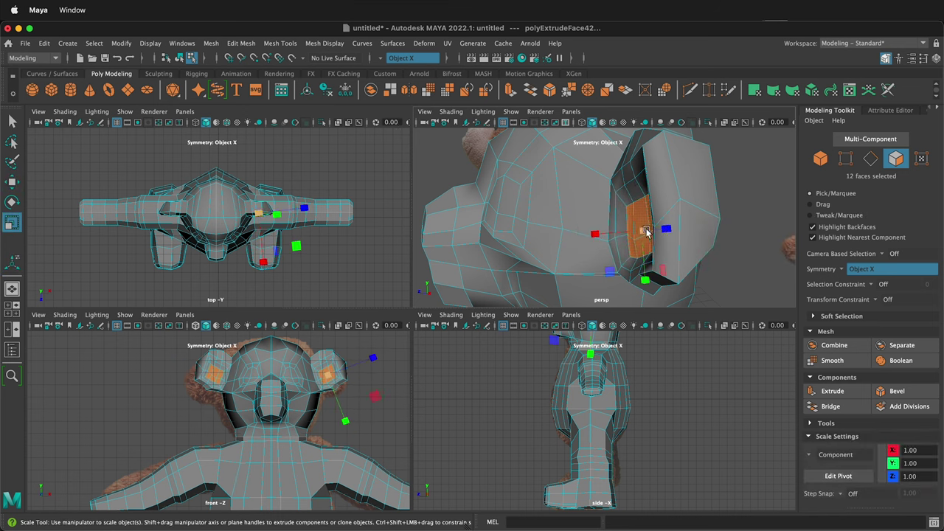
drag(644, 230, 649, 323)
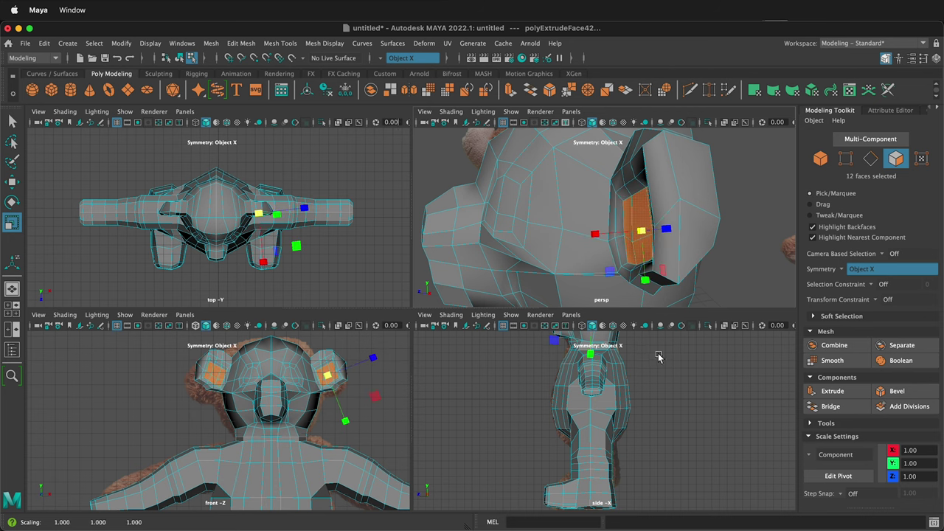
- Preview the mesh smoothed to examine the ears and face, and return to the unsmoothed display
key(3)
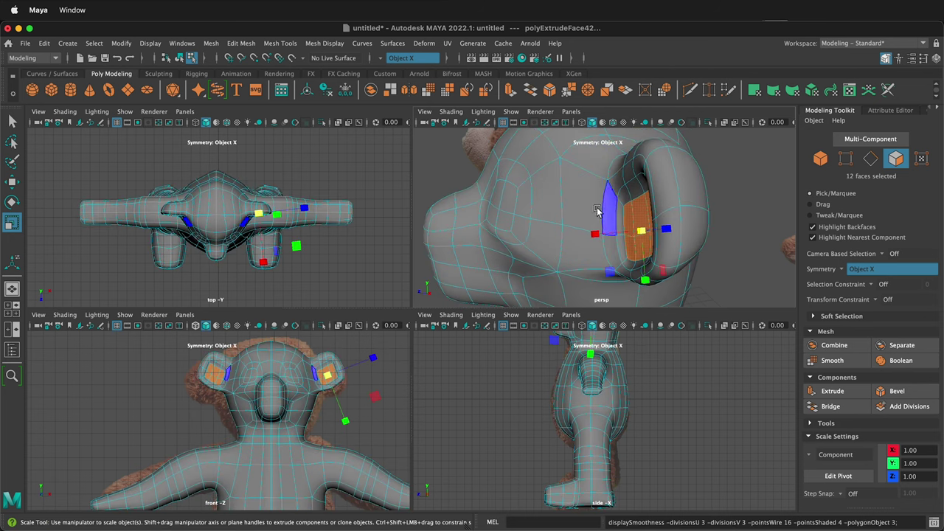
alt+drag(567, 210, 627, 214)
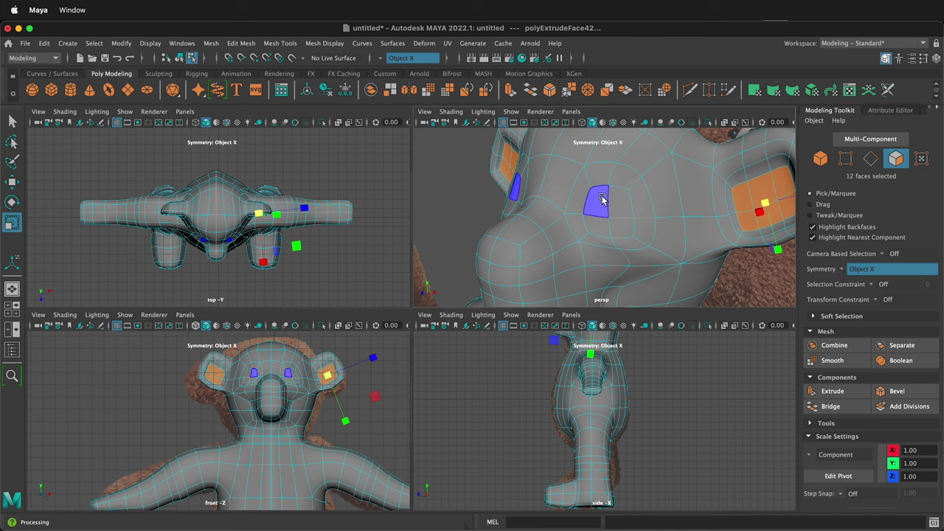
key(1)
- Select the five eye-area faces on each side of the head and extrude them, scaling the new faces inward as an inset
click(598, 204)
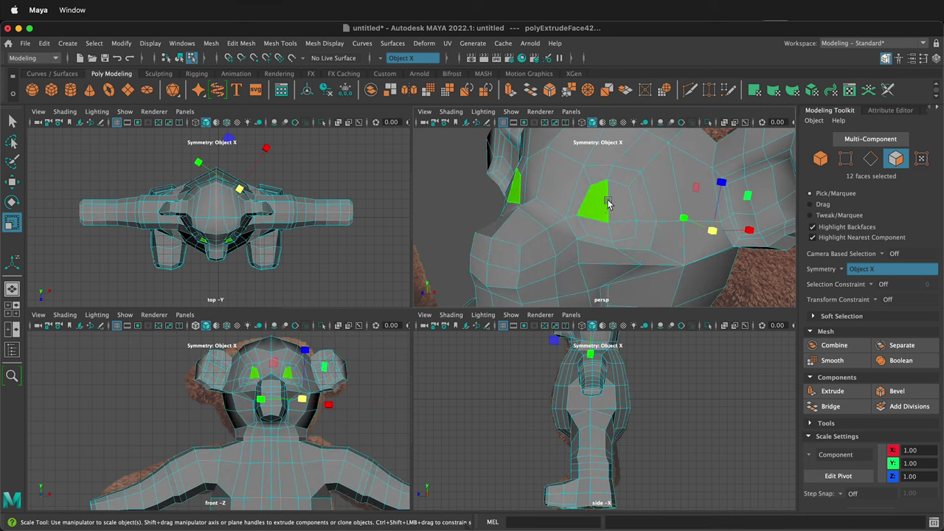
shift+click(620, 204)
shift+click(628, 227)
shift+click(592, 225)
shift+click(601, 199)
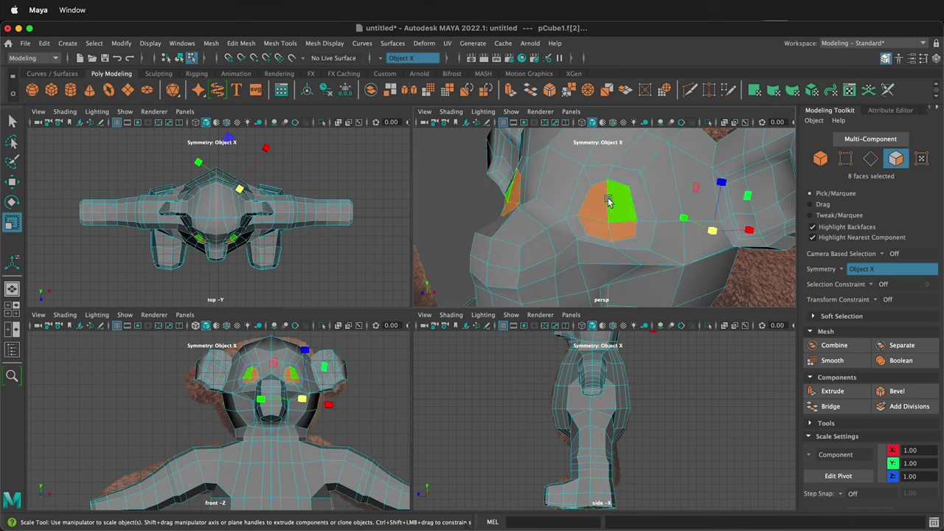
key(ctrl+e)
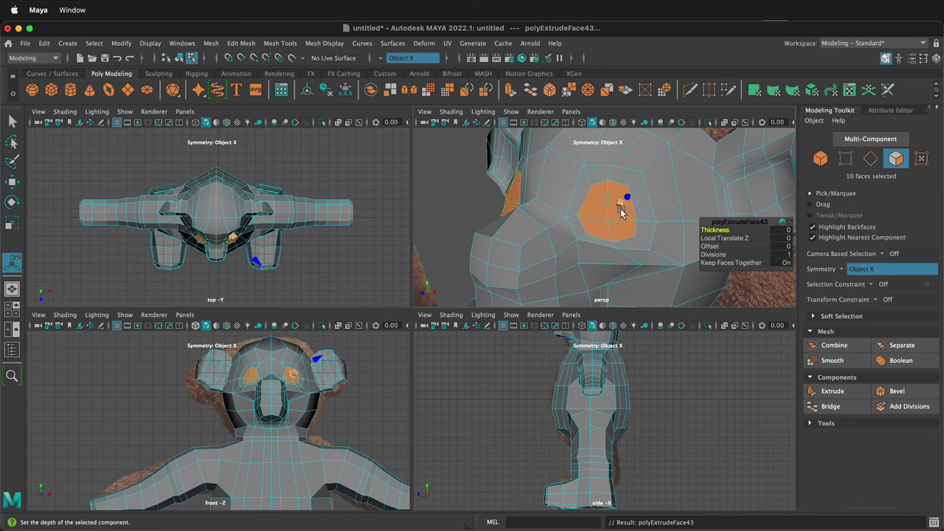
drag(619, 207, 617, 208)
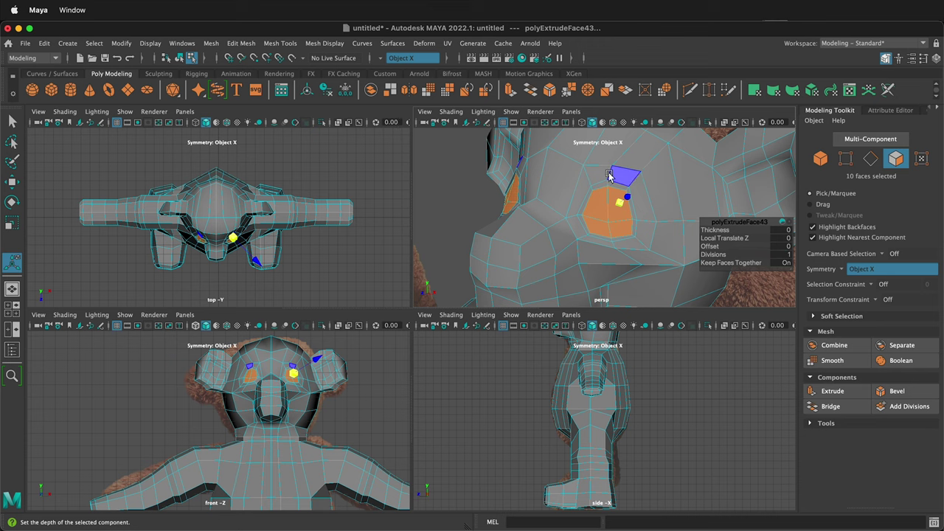
- Extrude the inset eye faces again, raising the new faces off the head and adjusting their scale to form the eyes
key(ctrl+e)
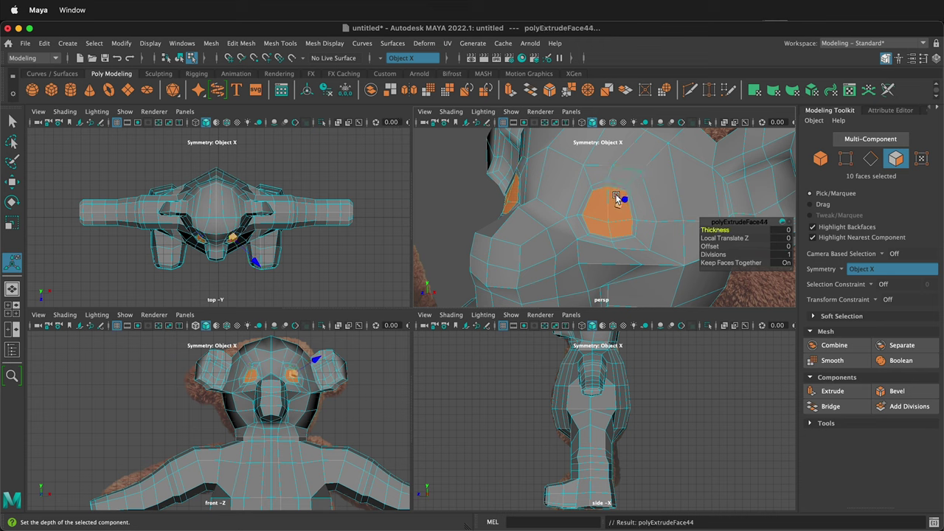
key(w)
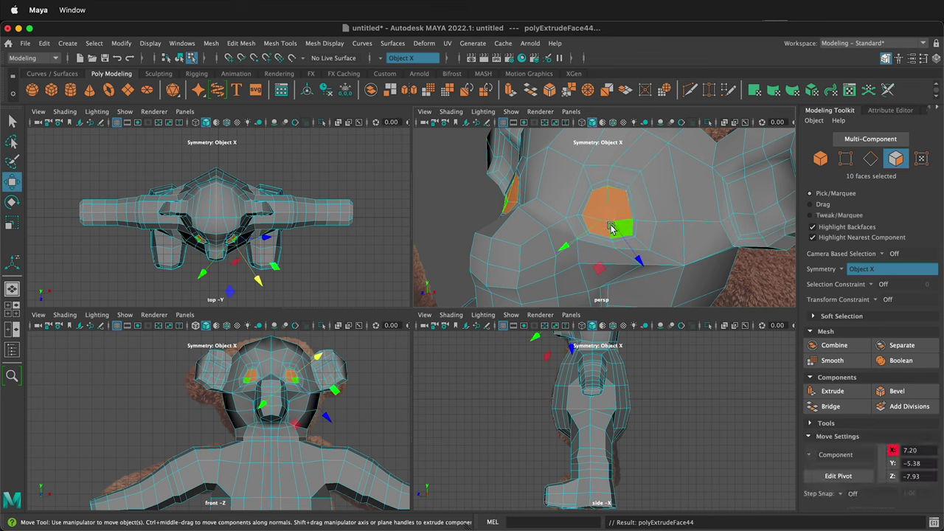
alt+drag(614, 227, 585, 225)
drag(470, 181, 495, 189)
key(r)
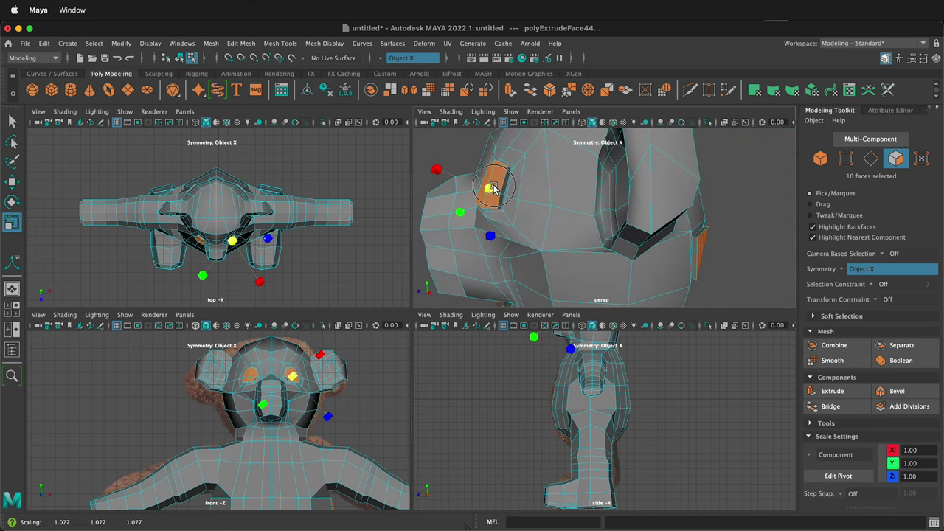
key(3)
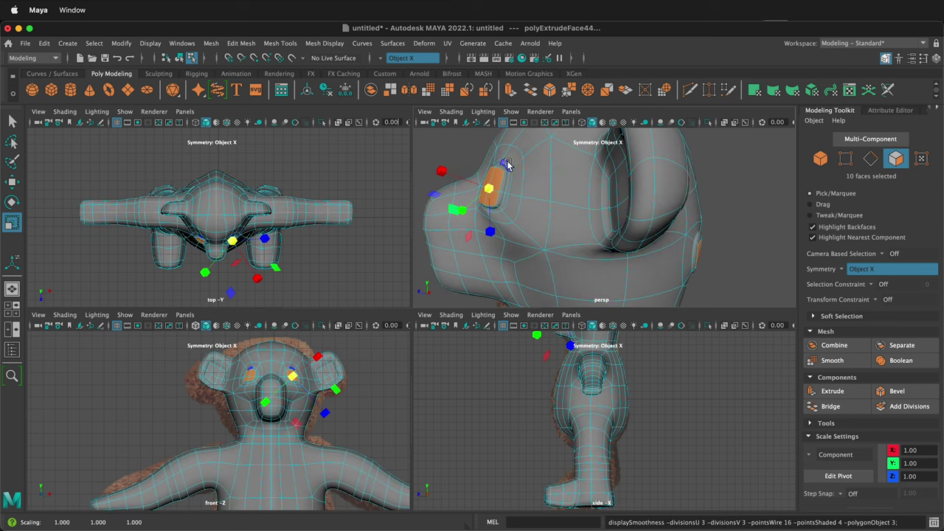
key(1)
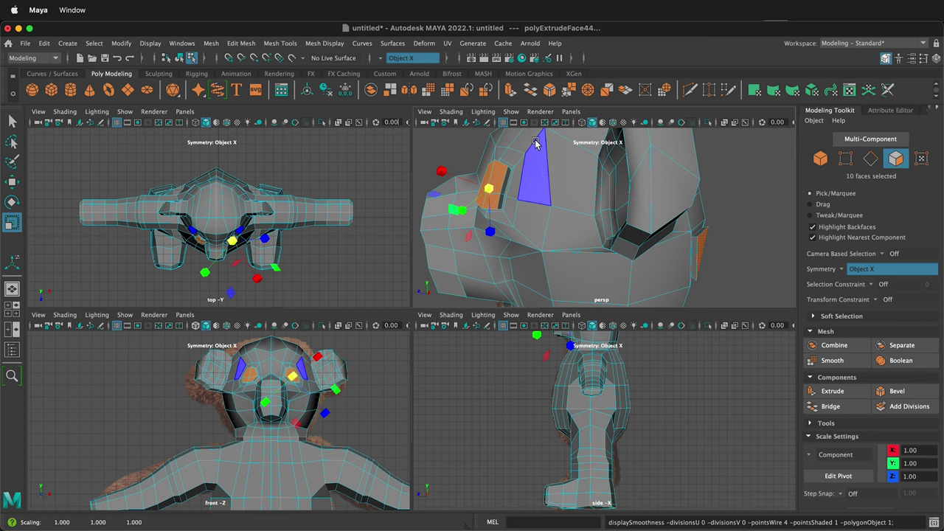
drag(490, 188, 477, 204)
key(ctrl+e)
- Pull the center vertex of each eye slightly outward to round it, and check the shape on the smoothed head
right_drag(531, 187, 484, 191)
scroll(495, 191, up, 4)
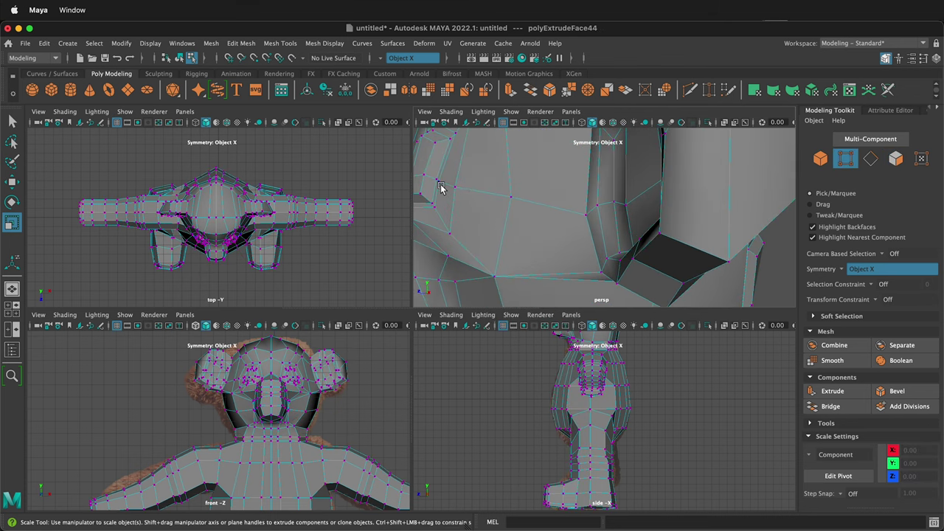
scroll(588, 200, down, 6)
click(511, 198)
key(w)
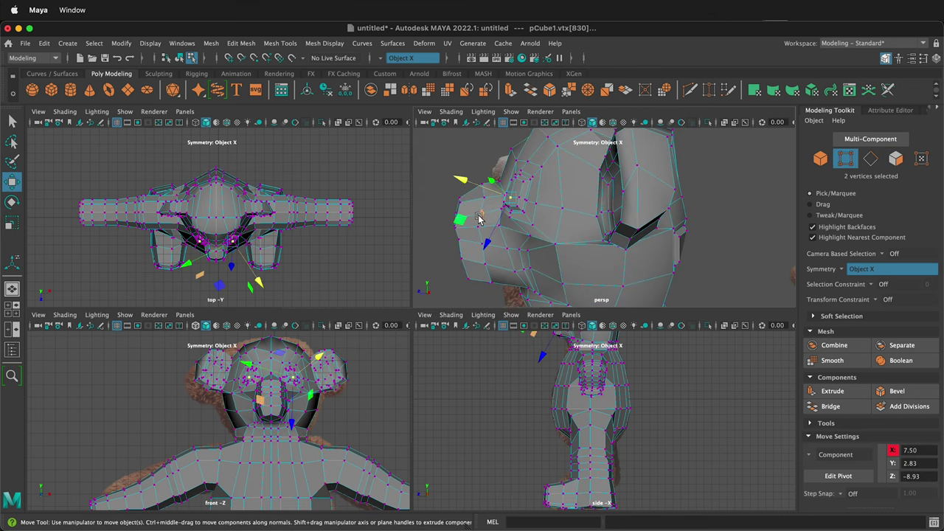
drag(460, 220, 456, 215)
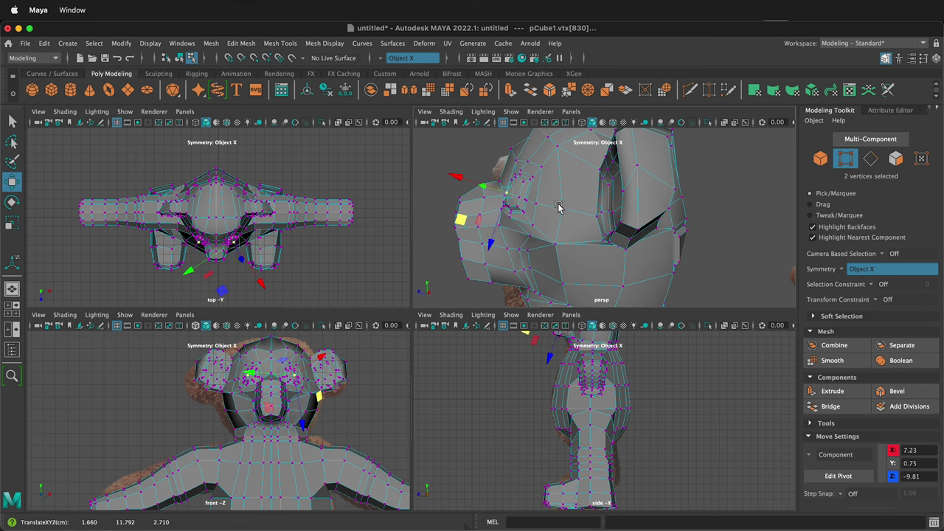
scroll(558, 166, up, 4)
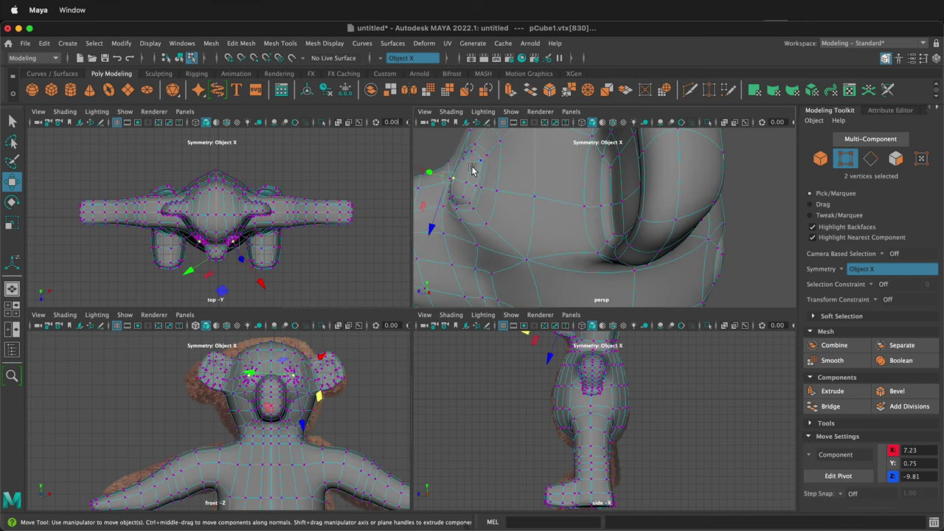
scroll(539, 252, down, 5)
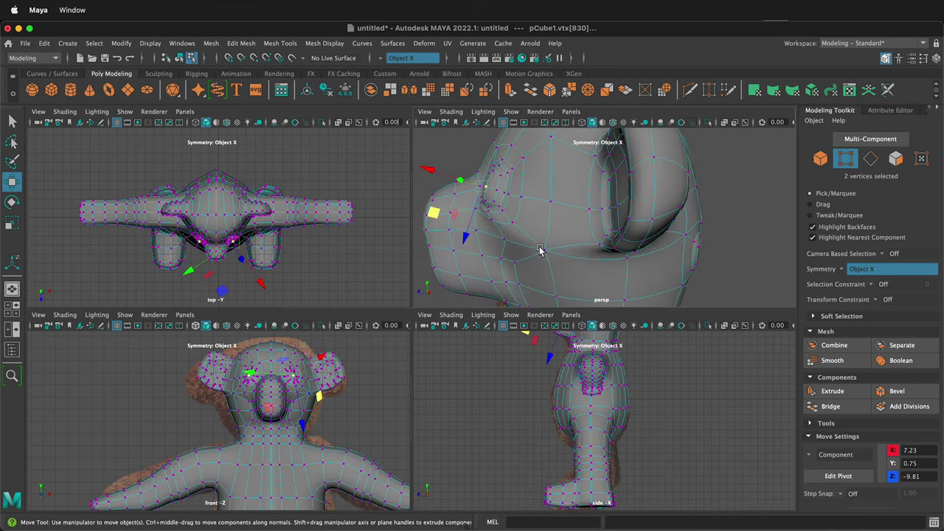
alt+drag(625, 219, 628, 221)
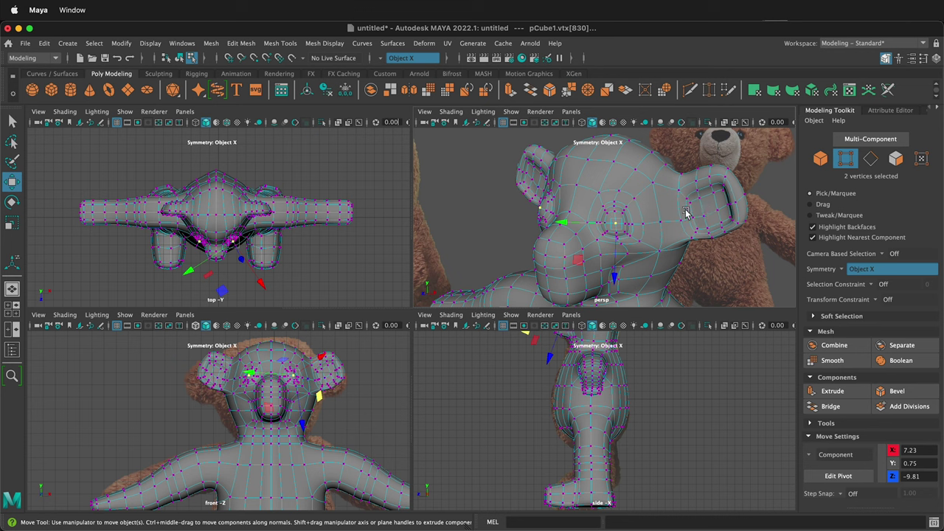
- Extrude the four faces at the upper tip of the snout and pull them forward to form the nose
click(544, 248)
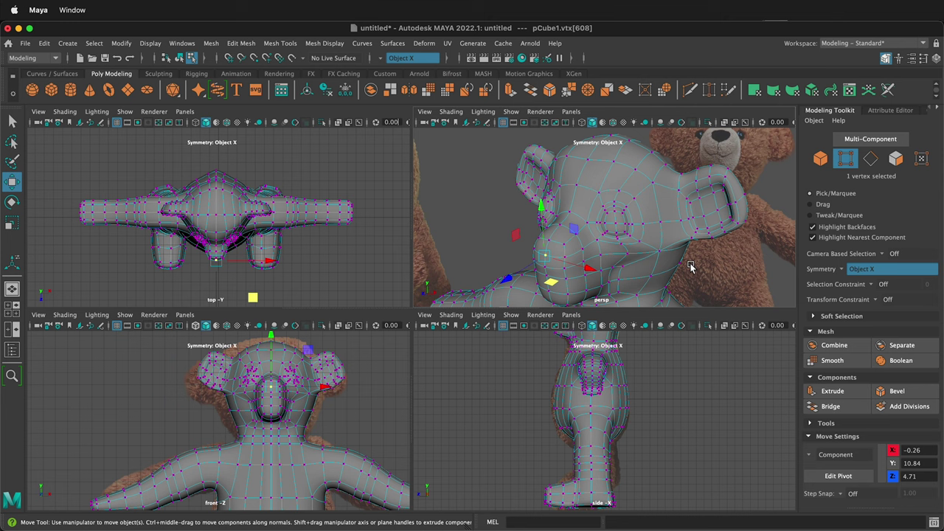
alt+drag(690, 266, 628, 218)
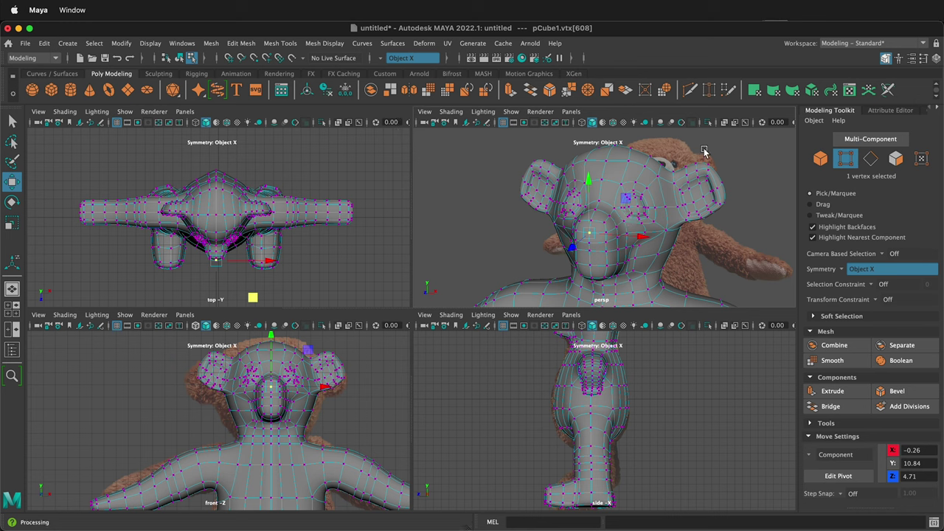
scroll(588, 236, down, 2)
scroll(588, 238, up, 8)
right_drag(588, 240, 591, 271)
click(592, 240)
shift+click(578, 261)
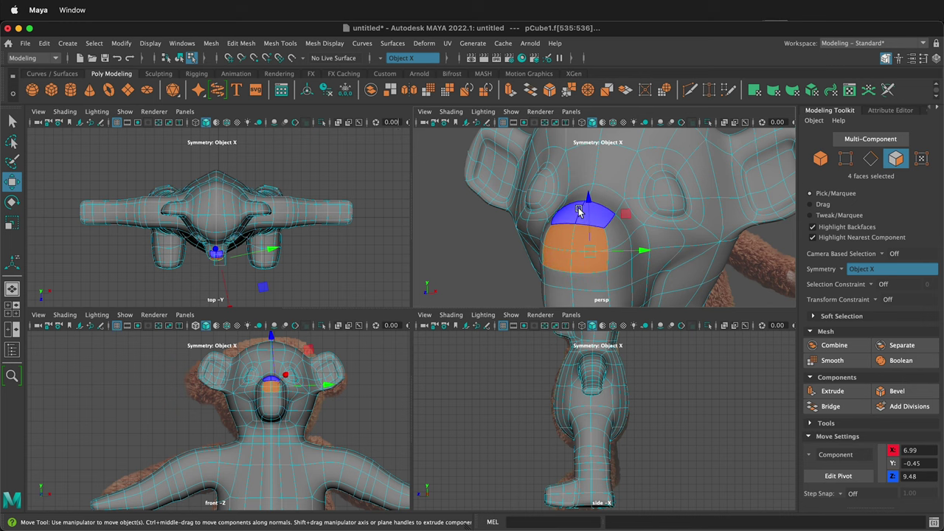
key(ctrl+e)
drag(554, 241, 412, 205)
key(1)
key(w)
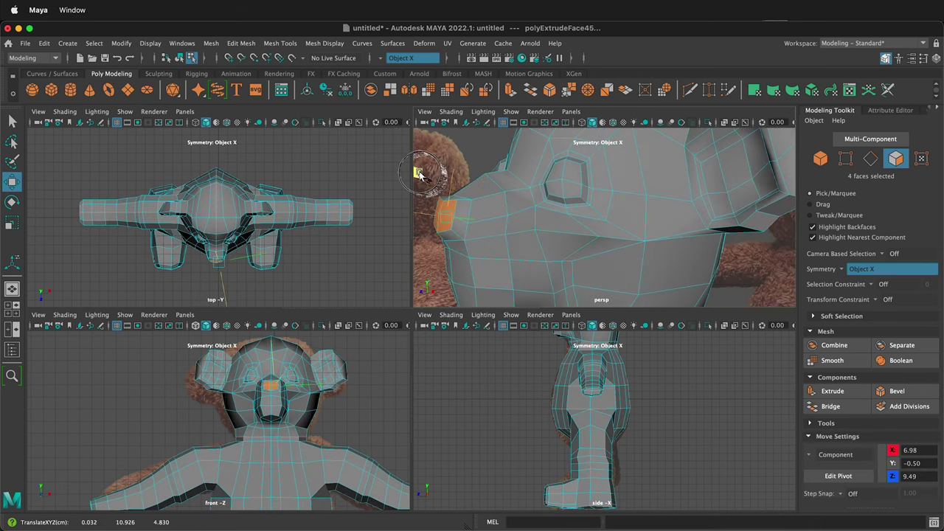
alt+drag(610, 216, 611, 247)
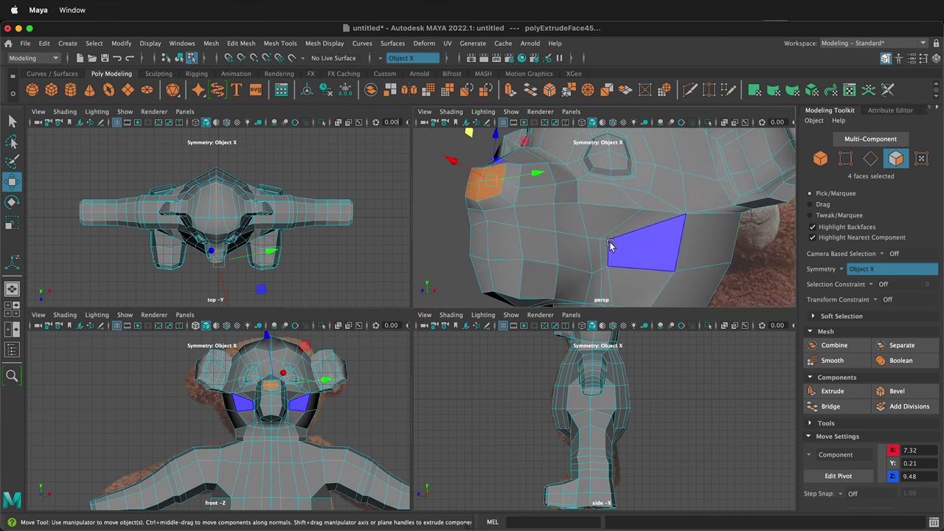
- Reposition the cheek vertices beside the snout on both sides to smooth the transition into the face
right_drag(606, 244, 636, 257)
drag(606, 290, 607, 270)
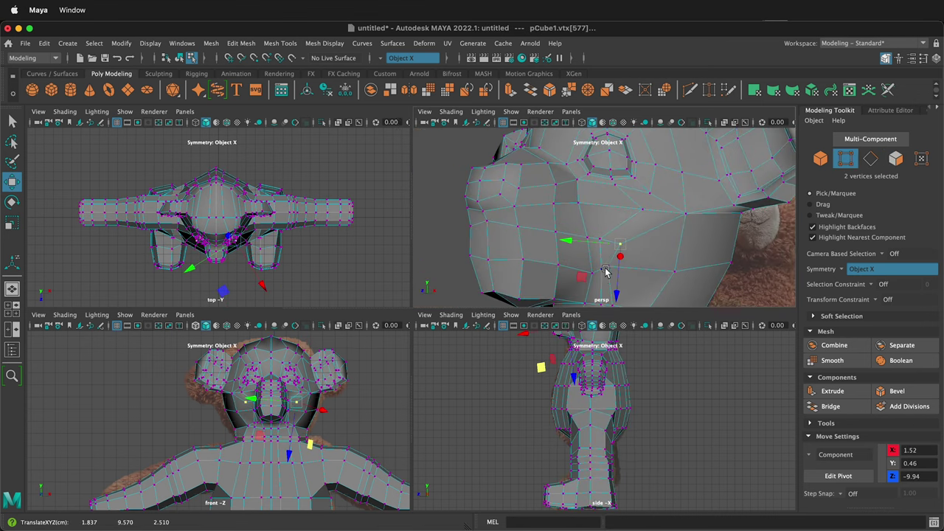
click(607, 268)
alt+drag(626, 228, 658, 214)
key(z)
key(z)
key(z)
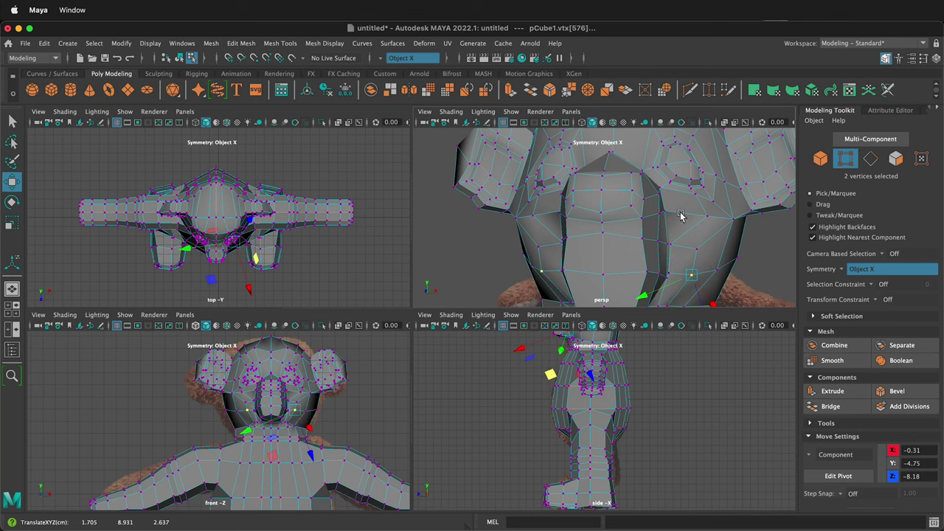
drag(255, 287, 256, 279)
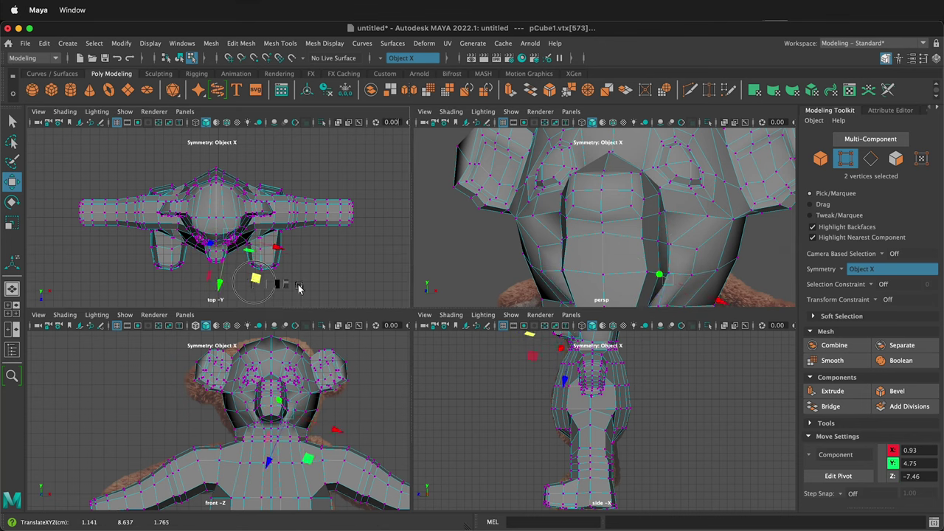
alt+drag(689, 233, 626, 255)
key(z)
drag(602, 294, 594, 288)
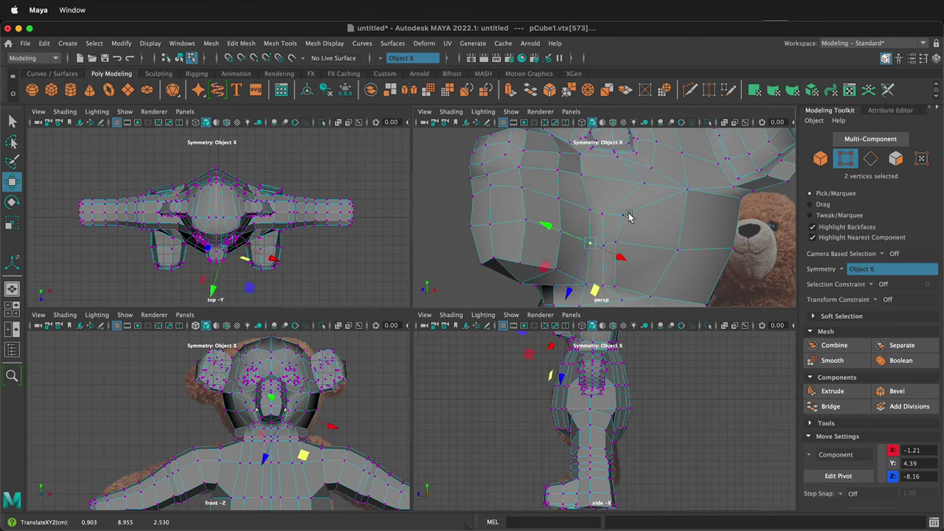
- Adjust the cheek vertices below the eyes and farther back toward the ears
click(603, 214)
drag(598, 247, 587, 245)
click(615, 242)
alt+drag(613, 274, 721, 200)
click(663, 197)
click(621, 204)
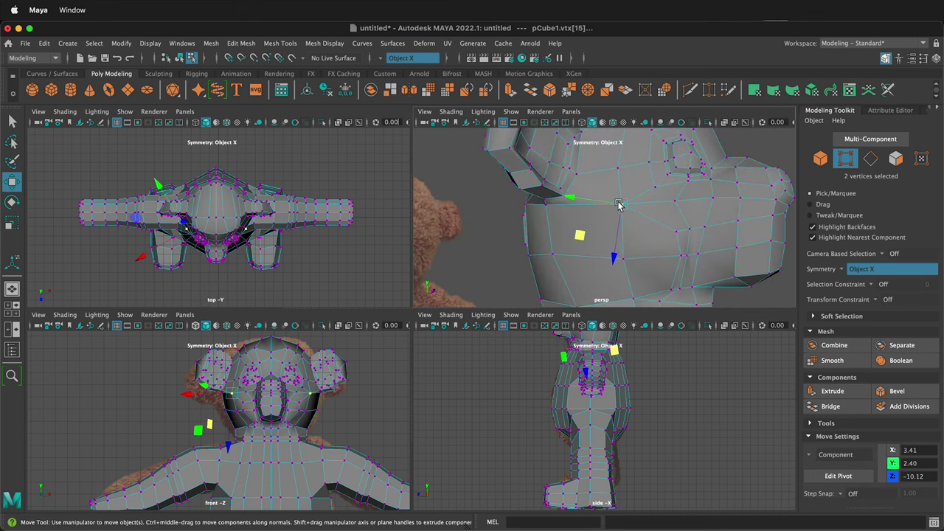
drag(584, 233, 586, 232)
- Reshape the sides of the muzzle by moving individual vertices between the cheek and the snout's tip
alt+drag(685, 228, 694, 237)
click(700, 248)
drag(662, 286, 674, 303)
click(704, 282)
click(728, 269)
drag(769, 247, 739, 237)
click(768, 268)
- Adjust the vertices along the muzzle's underside and side to refine its profile
scroll(738, 250, down, 4)
alt+drag(684, 236, 552, 238)
drag(449, 246, 446, 249)
scroll(565, 249, down, 4)
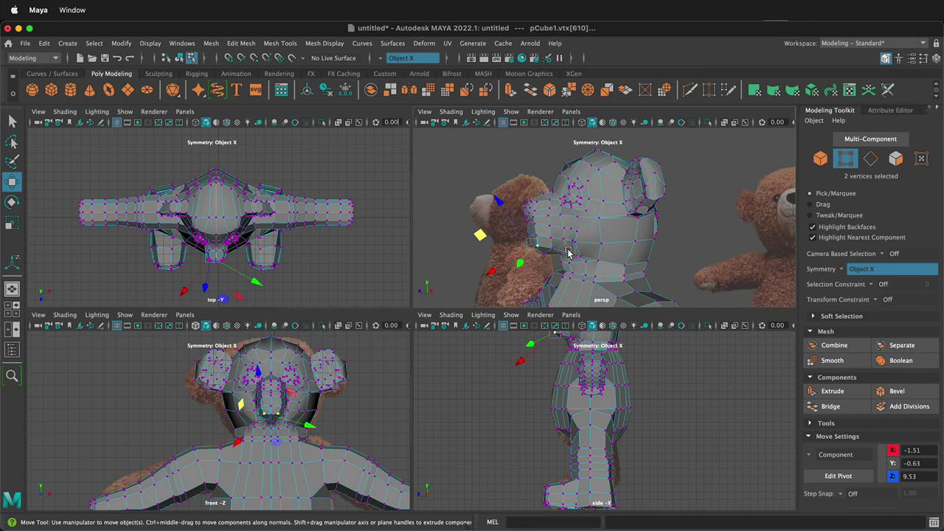
scroll(566, 250, up, 6)
click(548, 216)
drag(559, 250, 558, 248)
- Try to shift the raised eyes by selecting their faces, growing the selection to 40 faces and moving it
alt+drag(637, 229, 575, 177)
scroll(561, 170, up, 6)
scroll(561, 170, down, 5)
click(564, 179)
scroll(564, 180, up, 3)
scroll(536, 176, up, 5)
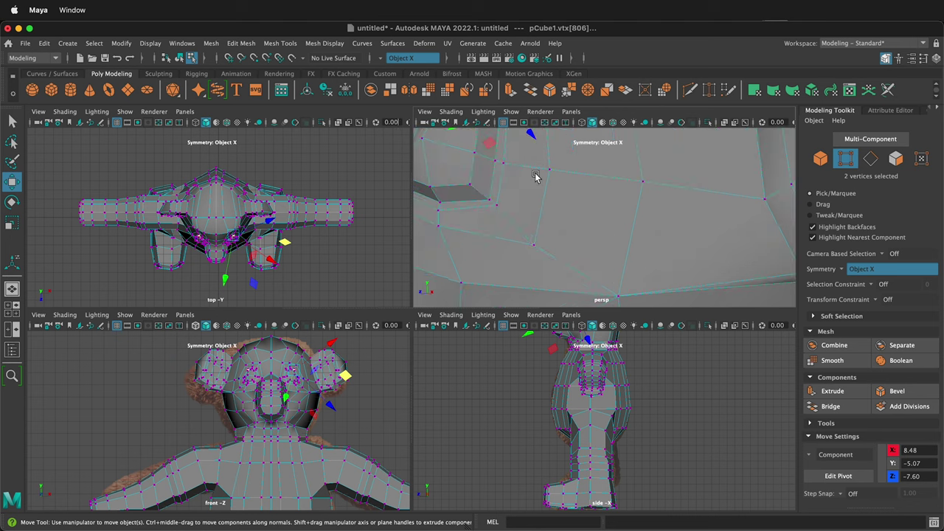
scroll(537, 176, down, 5)
click(539, 186)
right_drag(524, 189, 524, 219)
click(516, 173)
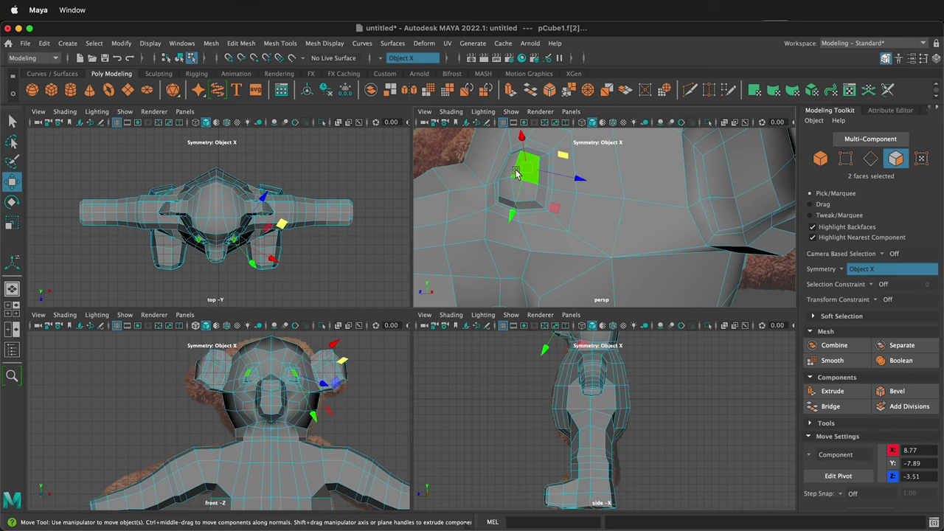
click(527, 169)
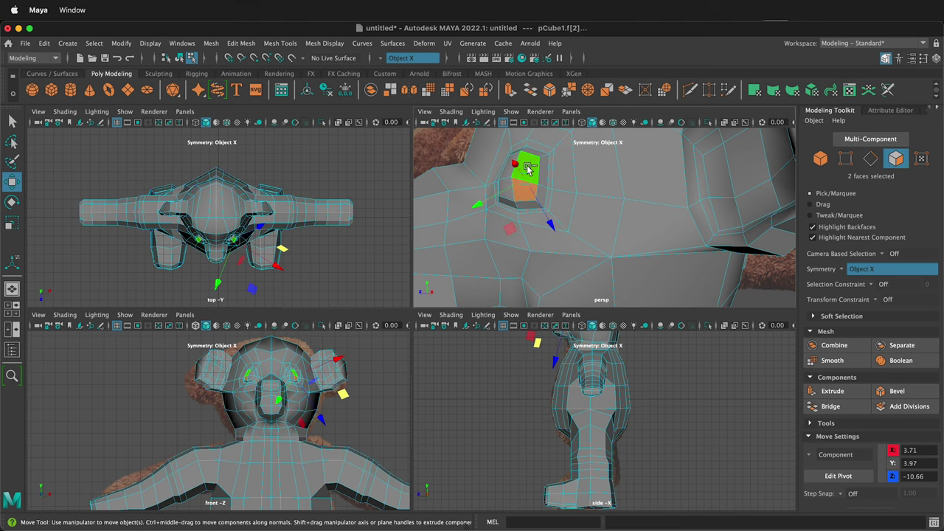
key(shift+period)
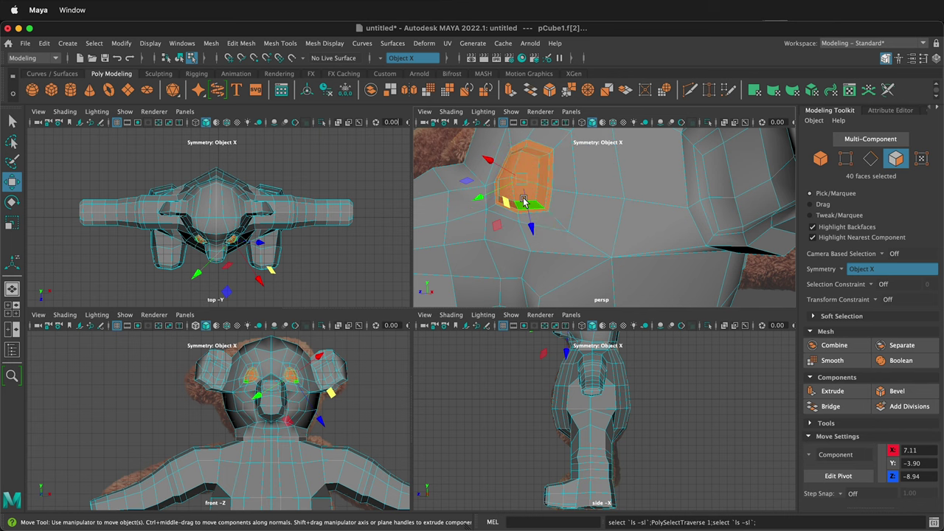
drag(489, 160, 499, 169)
key(super+z)
- Insert an edge loop around the raised rim of each eye with the Multi-Cut tool
click(548, 199)
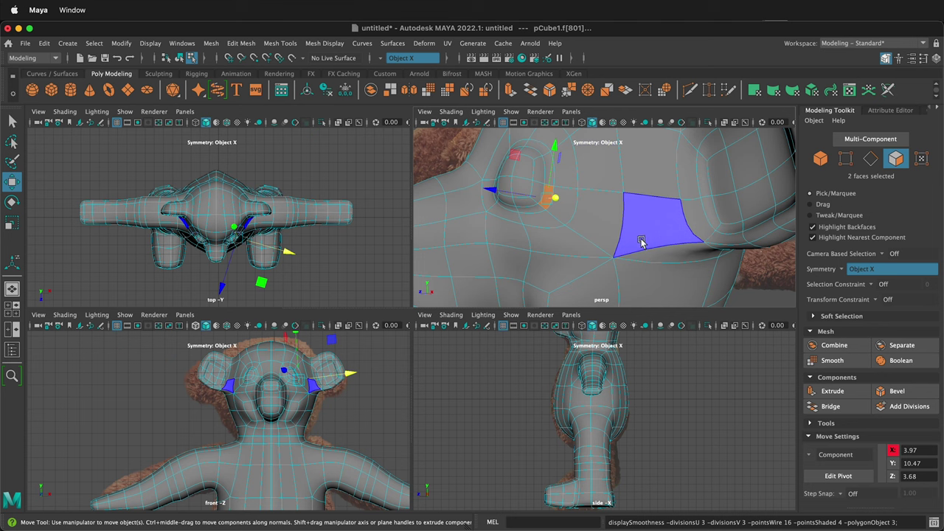
shift+right_drag(537, 183, 493, 180)
ctrl+click(540, 185)
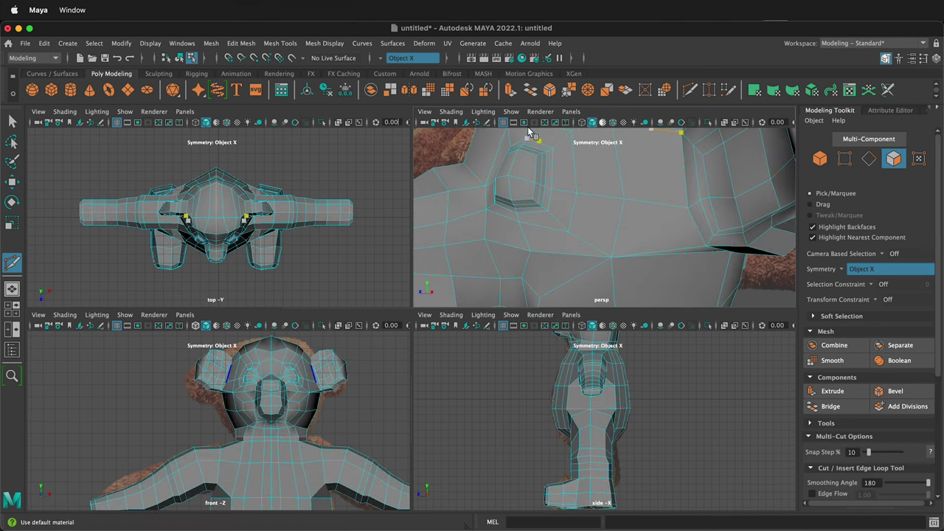
right_drag(531, 213, 479, 214)
key(w)
click(538, 156)
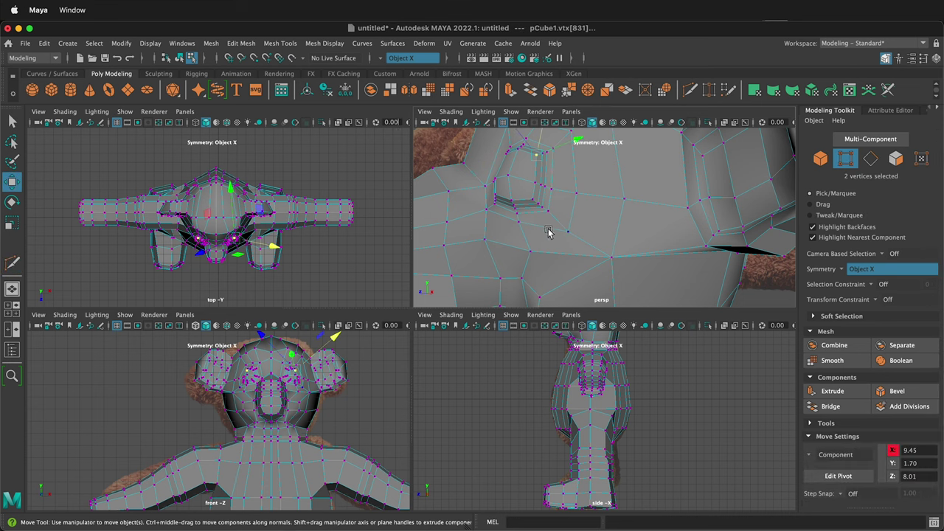
scroll(553, 235, down, 5)
alt+drag(563, 244, 583, 253)
scroll(582, 233, up, 5)
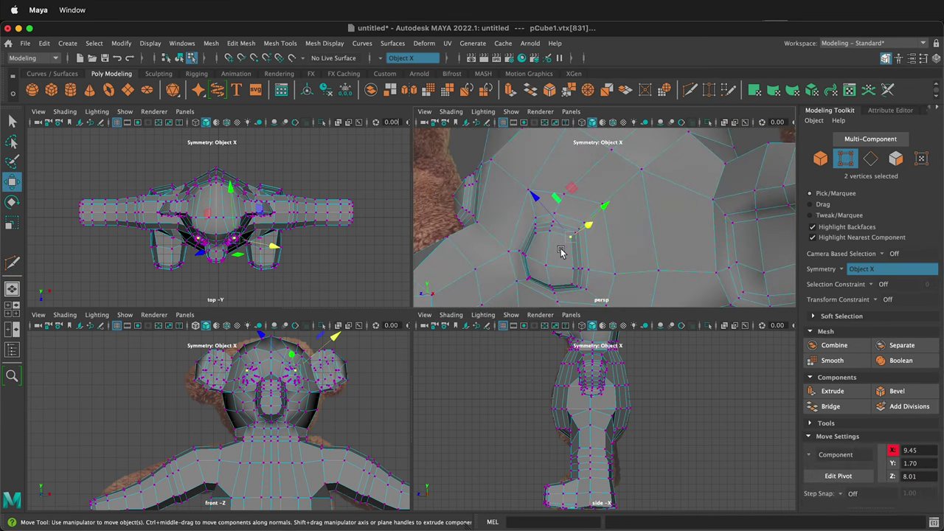
- Select the four inner faces of each eye and scale them slightly inward, checking the result with smooth preview
right_drag(558, 258, 558, 288)
click(560, 252)
shift+click(541, 250)
shift+click(540, 270)
shift+click(565, 272)
key(r)
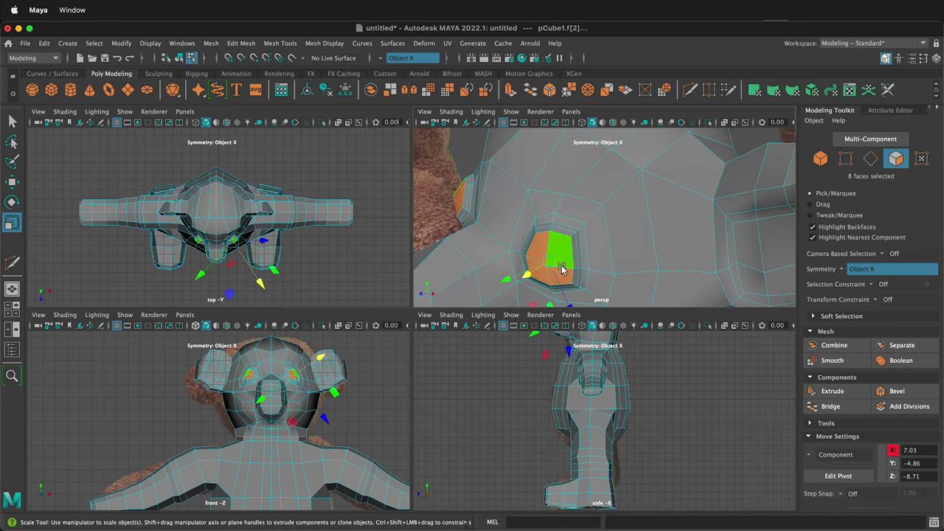
drag(550, 261, 544, 263)
alt+drag(561, 253, 548, 253)
key(3)
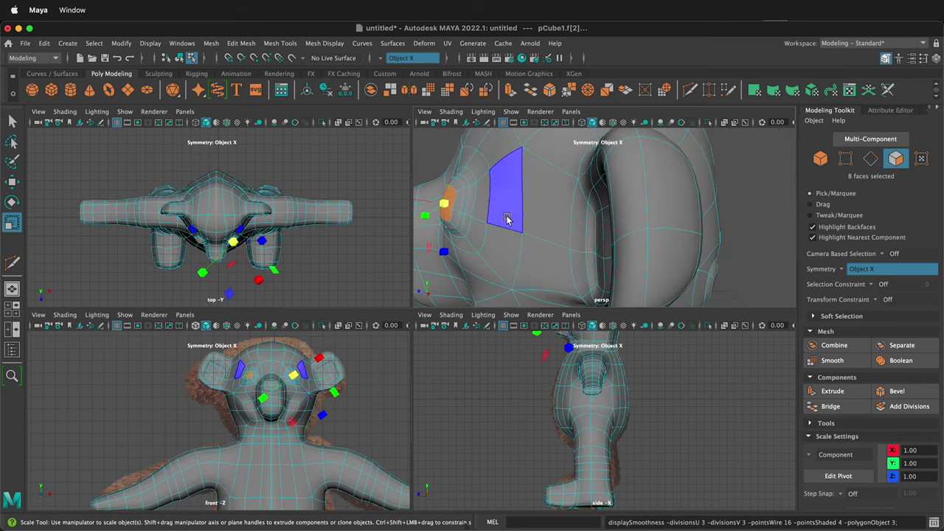
- Select the edge loop around each eye and adjust its scale along one axis
right_drag(467, 193, 467, 168)
double_click(469, 197)
drag(453, 177, 453, 188)
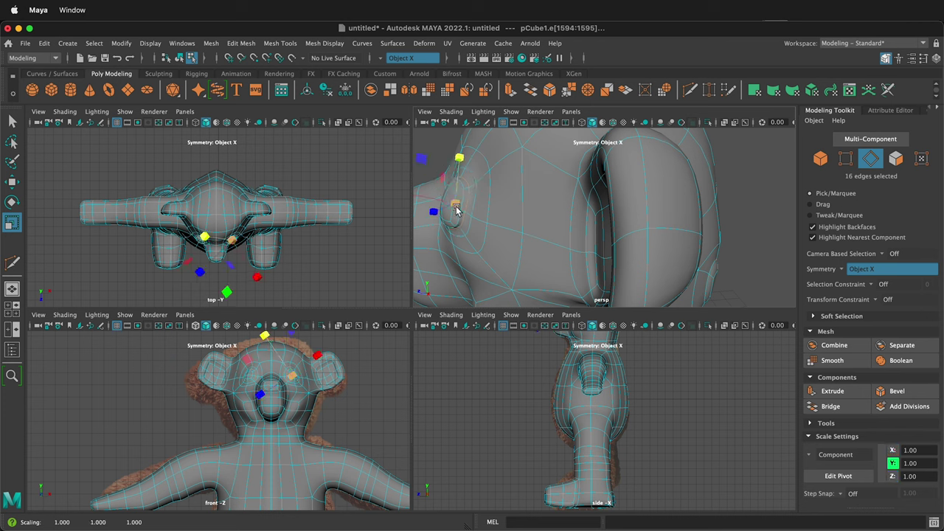
click(490, 195)
- Select the faces of both eyes, grow the selection twice to 40 faces, and pull the eyes slightly outward
right_drag(447, 200, 447, 224)
click(450, 201)
shift+click(449, 211)
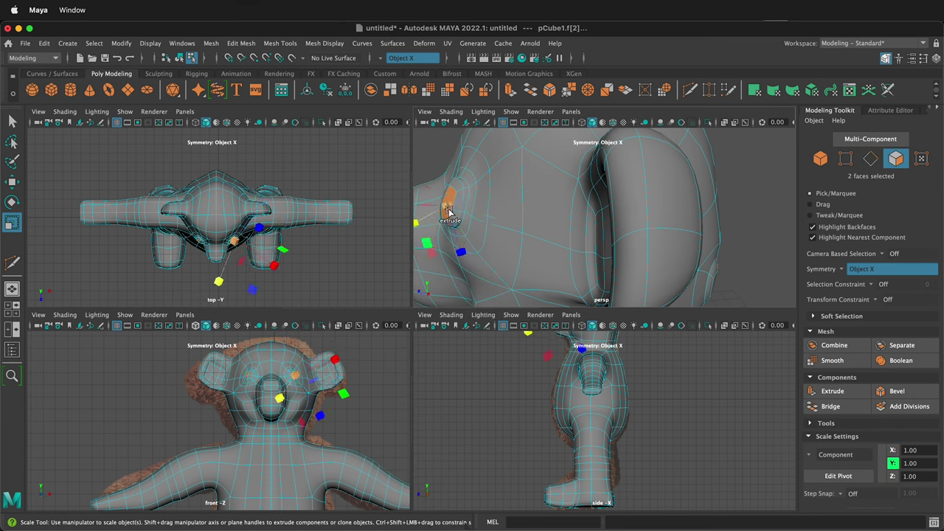
key(shift+period)
key(shift+period)
drag(442, 204, 428, 200)
key(w)
alt+drag(509, 231, 588, 239)
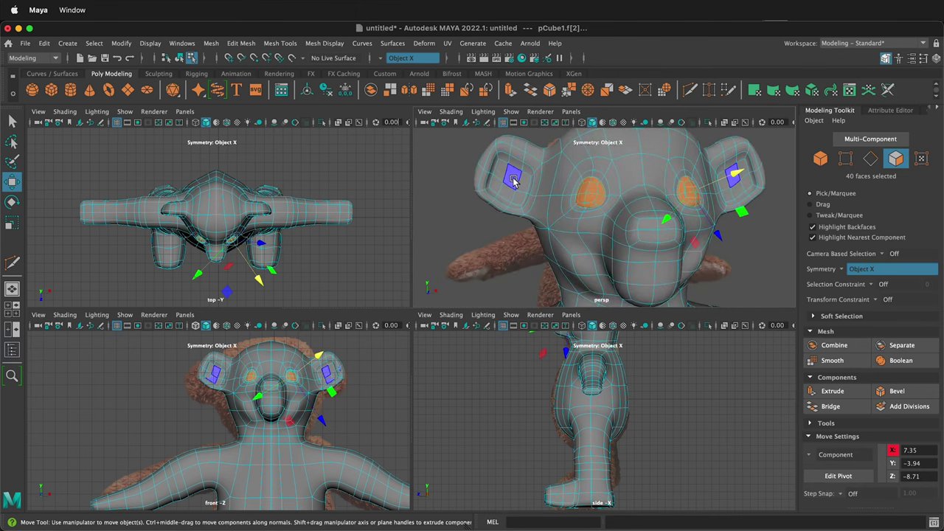
- Turn off smooth preview and reposition individual vertices inside the hollow of the ears in vertex mode
key(1)
scroll(508, 183, up, 5)
right_drag(471, 179, 417, 177)
click(472, 180)
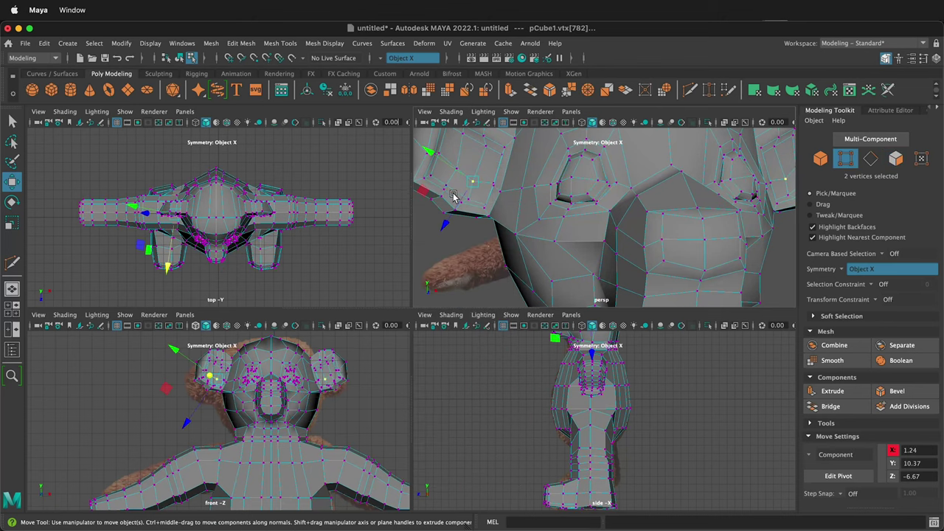
drag(429, 206, 458, 195)
click(444, 176)
scroll(446, 179, down, 5)
scroll(546, 204, up, 5)
alt+drag(516, 181, 542, 200)
- Undo the last trial move of the ear's inner corner vertex and set the Move tool's axis orientation to World
click(435, 161)
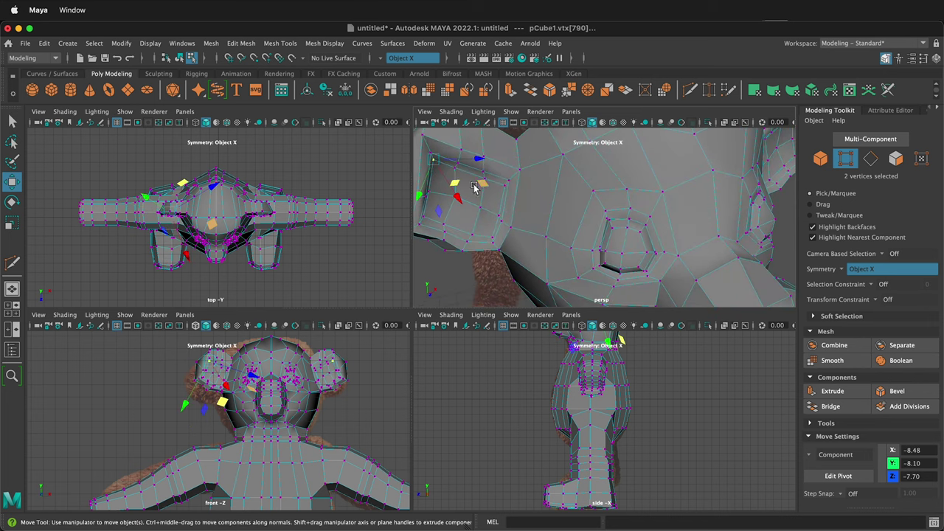
drag(474, 189, 459, 193)
key(z)
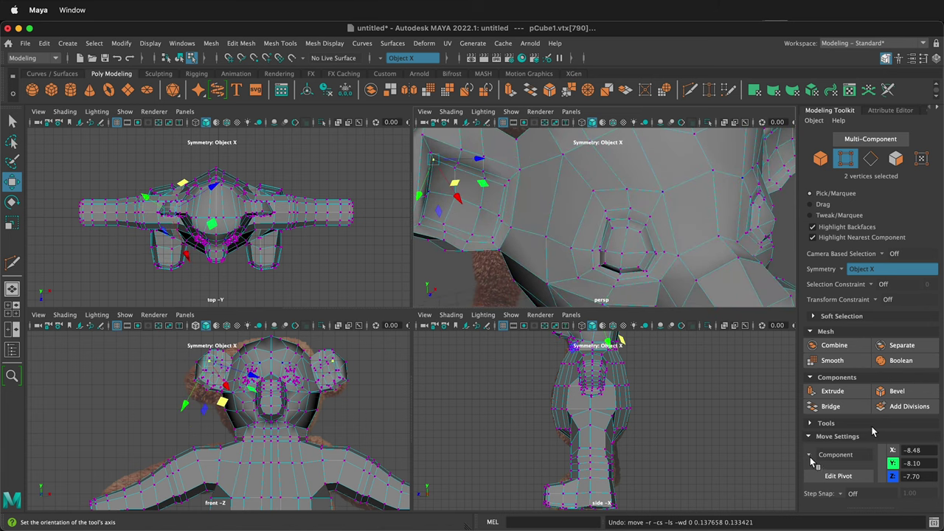
click(811, 461)
click(826, 466)
scroll(174, 434, up, 5)
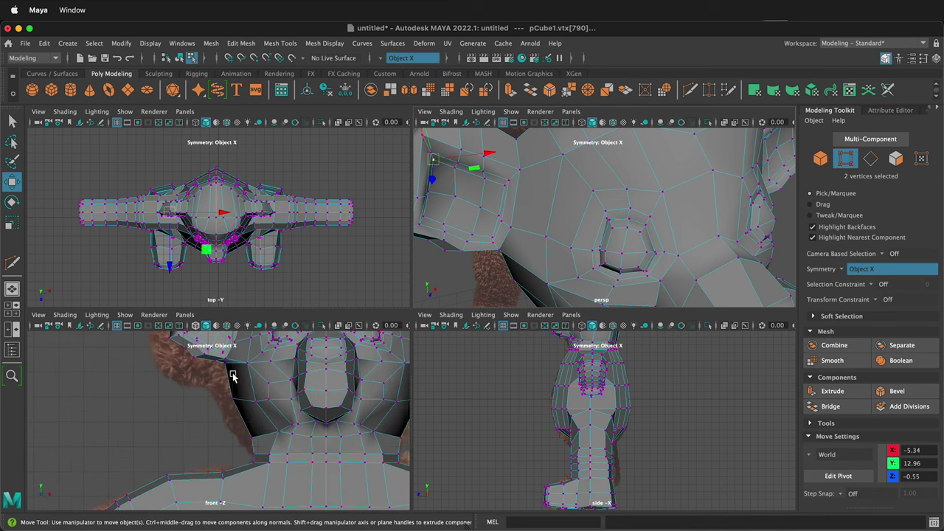
- Move the upper vertices of each ear in the front view to round the top of its hollow
alt+middle_drag(232, 375, 263, 440)
drag(287, 361, 321, 384)
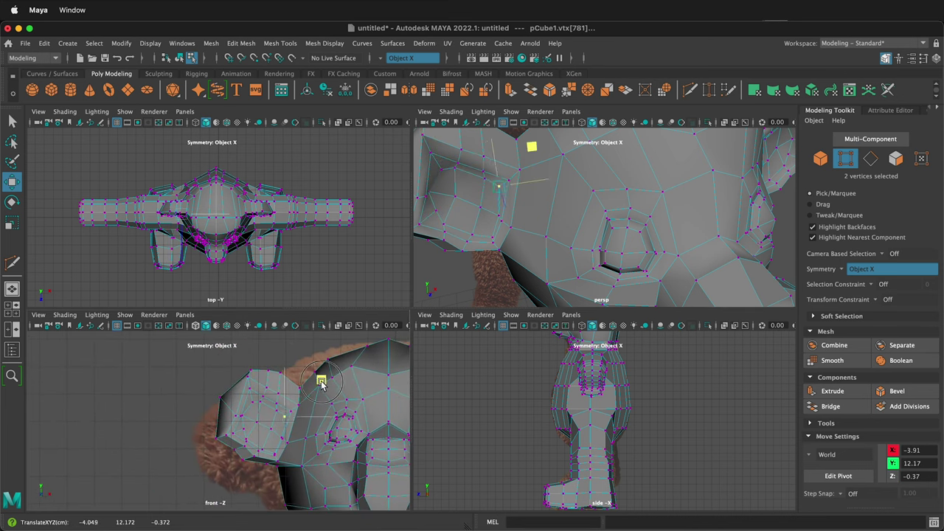
click(250, 392)
mouse_move(289, 354)
mouse_down()
mouse_move(287, 367)
mouse_move(282, 355)
mouse_up()
click(249, 379)
click(255, 379)
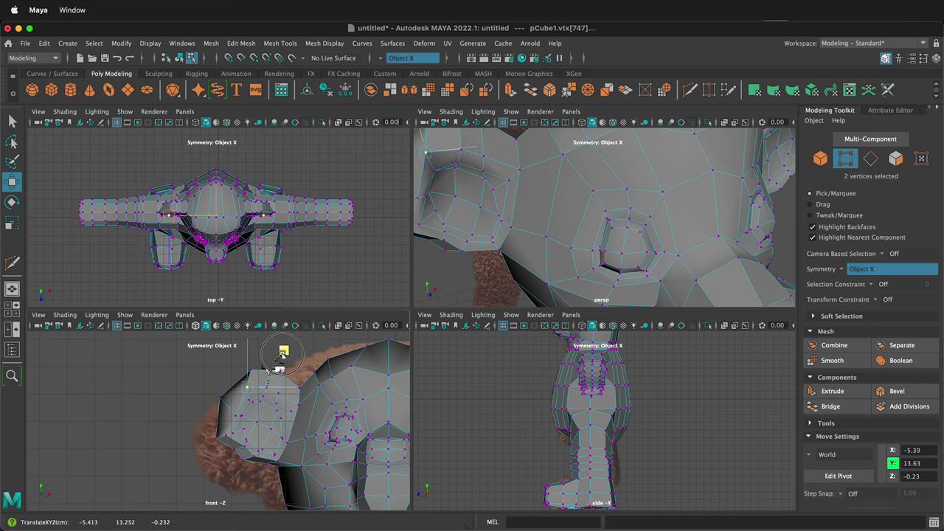
- Reposition the outer and top vertices of each ear in the front view to round its silhouette
click(234, 432)
drag(270, 399, 268, 399)
click(228, 435)
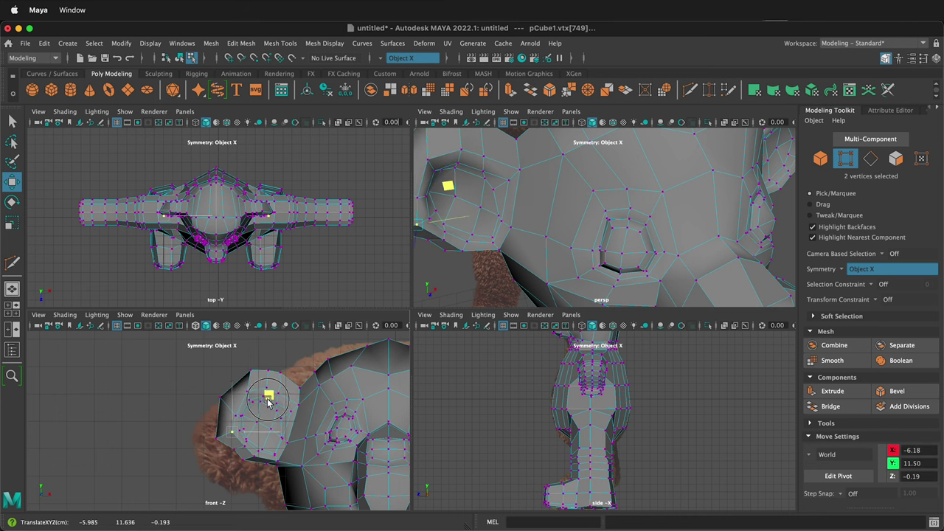
click(259, 369)
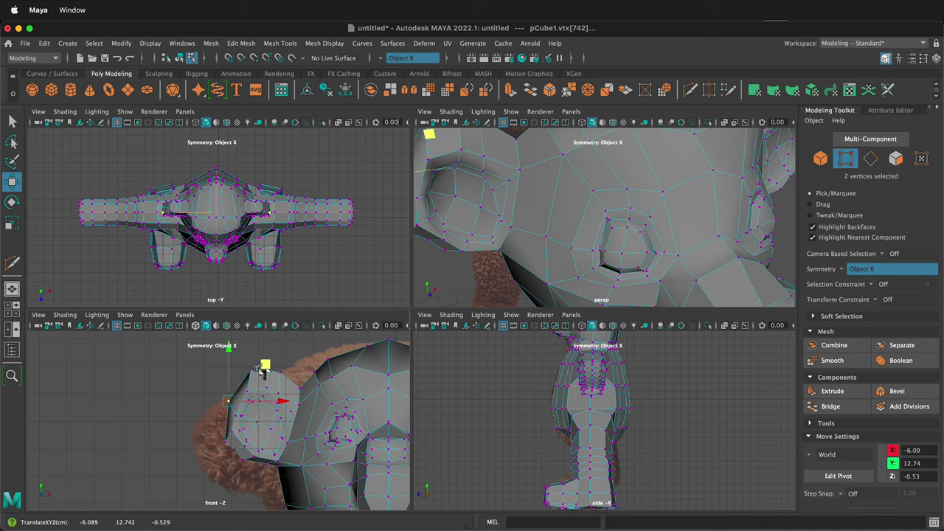
click(252, 370)
click(266, 371)
drag(288, 336, 303, 339)
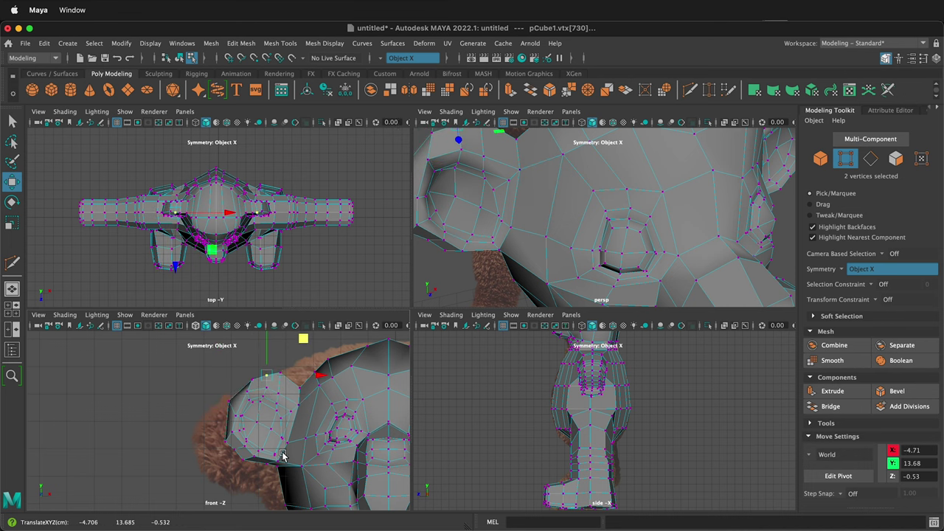
- Adjust the remaining vertices around each ear's inner ring and upper edge to even out its round shape
click(233, 449)
scroll(275, 431, up, 2)
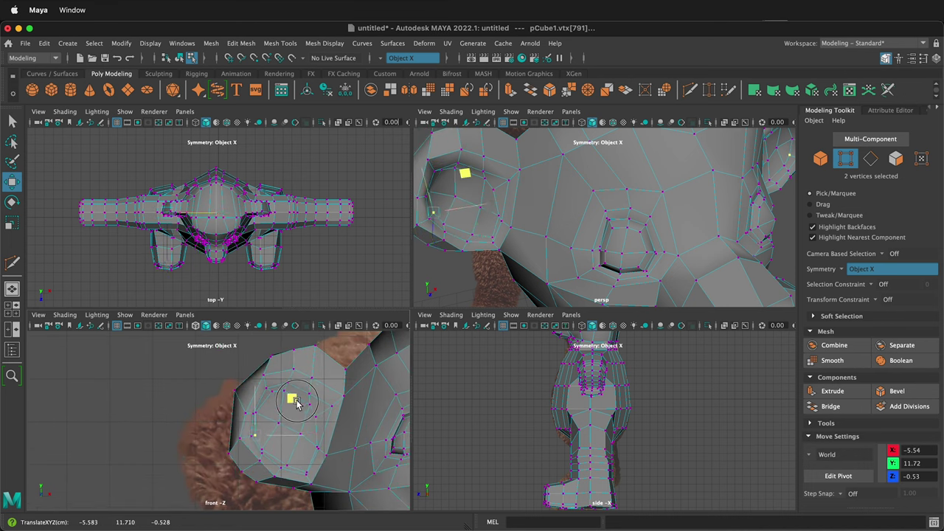
click(336, 438)
drag(339, 438, 337, 425)
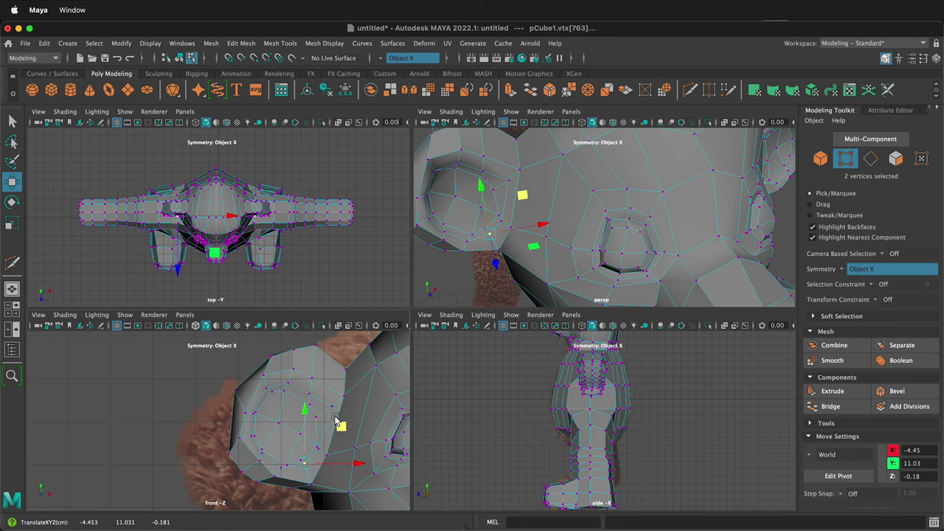
click(331, 406)
drag(368, 369, 293, 362)
click(310, 393)
click(287, 382)
click(267, 388)
click(315, 347)
- Examine the reshaped ears against the reference images with smooth preview on and off and textured display enabled
scroll(331, 411, down, 4)
scroll(331, 411, down, 4)
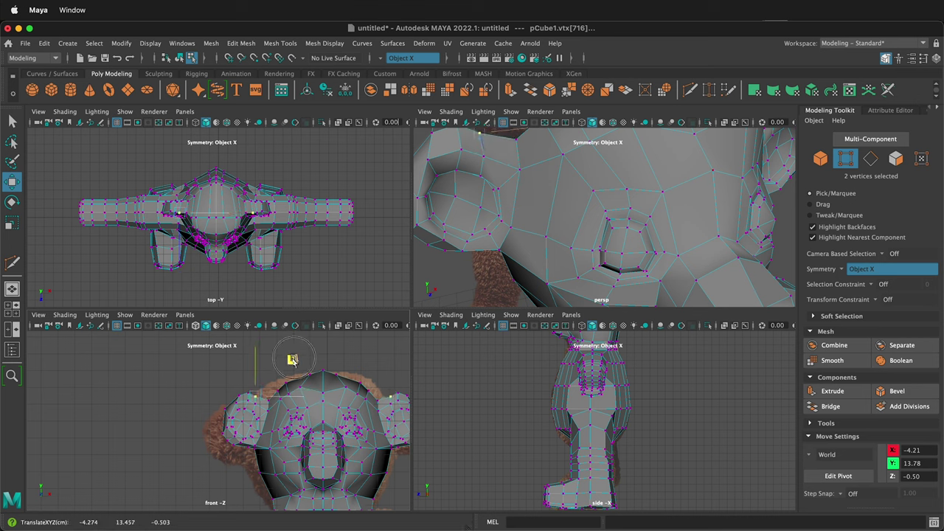
key(3)
scroll(255, 435, up, 5)
scroll(255, 435, down, 7)
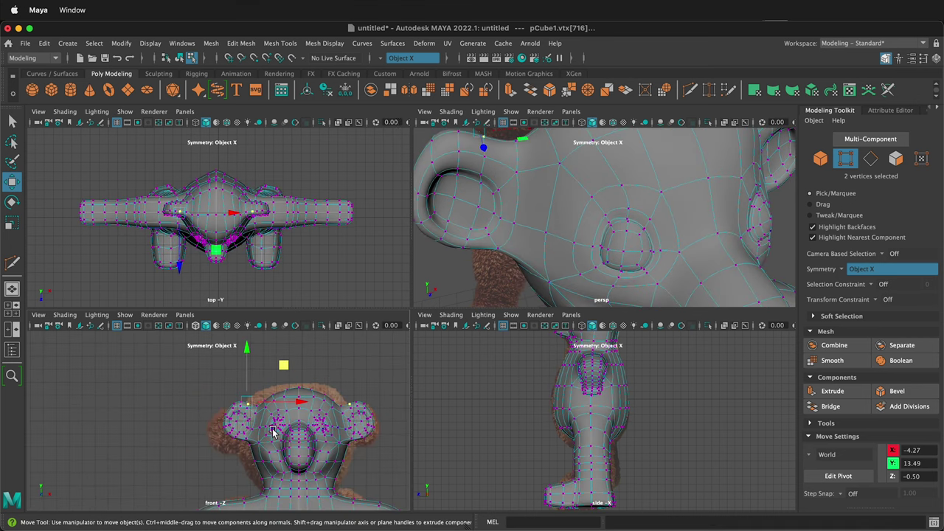
key(1)
key(2)
key(1)
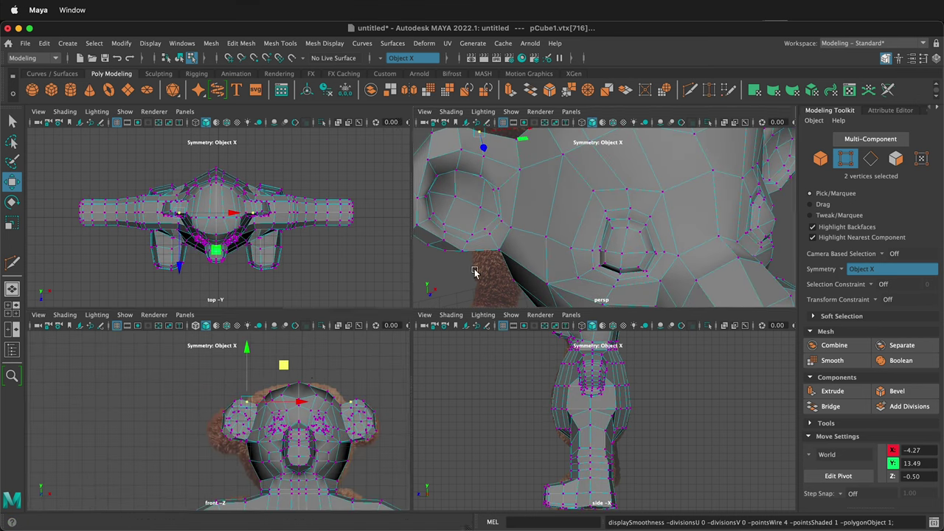
key(6)
scroll(528, 230, down, 6)
scroll(669, 267, down, 3)
scroll(670, 266, up, 6)
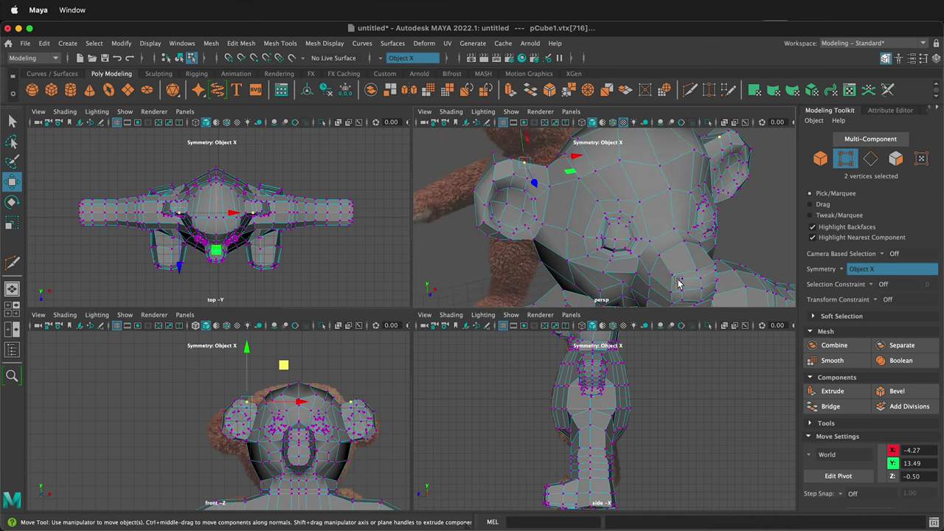
- Reposition the vertices along the upper edge and sides of the nose
alt+drag(679, 283, 627, 264)
scroll(590, 247, up, 3)
click(522, 211)
click(550, 203)
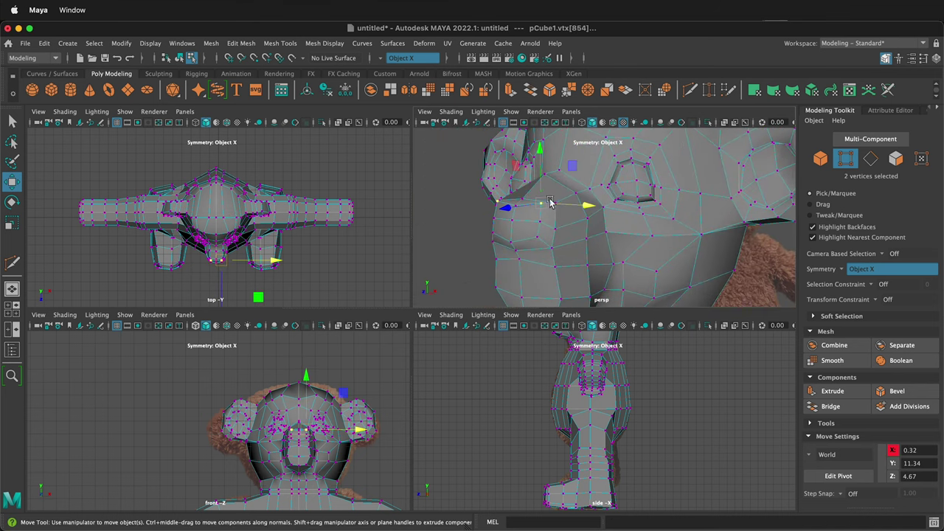
click(562, 220)
- Select the four front faces of the nose, pull them slightly forward, and turn on smooth preview
right_click(522, 233)
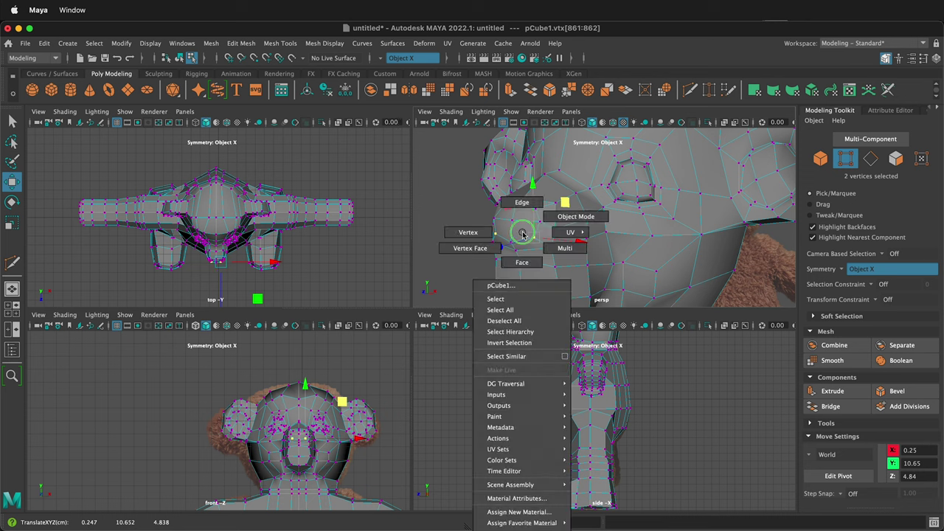
right_drag(537, 266, 522, 202)
shift+right_drag(527, 226, 461, 227)
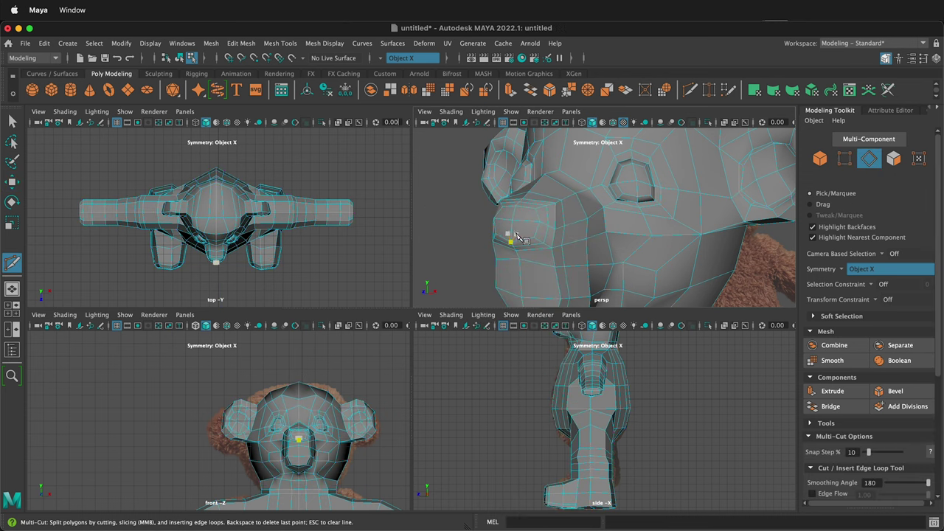
right_drag(516, 235, 523, 268)
key(w)
click(519, 232)
shift+click(521, 215)
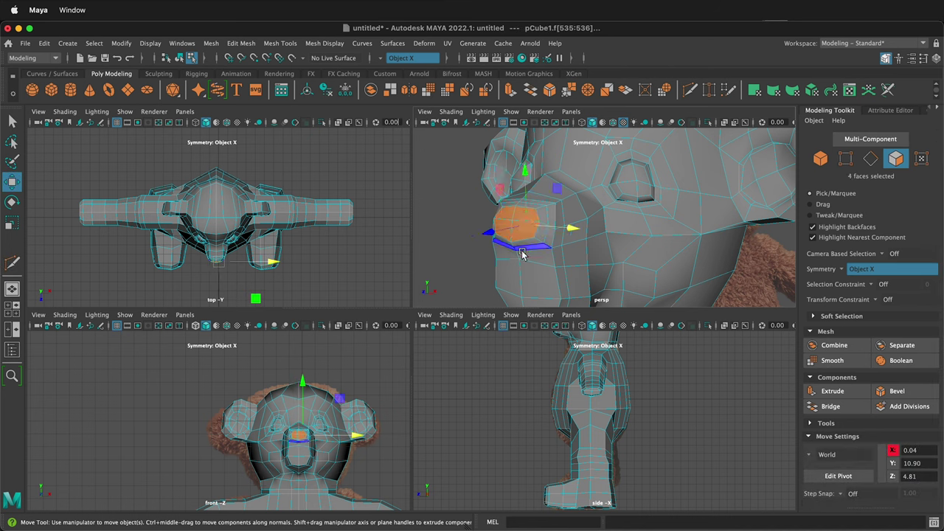
alt+drag(521, 254, 428, 213)
key(r)
key(w)
key(3)
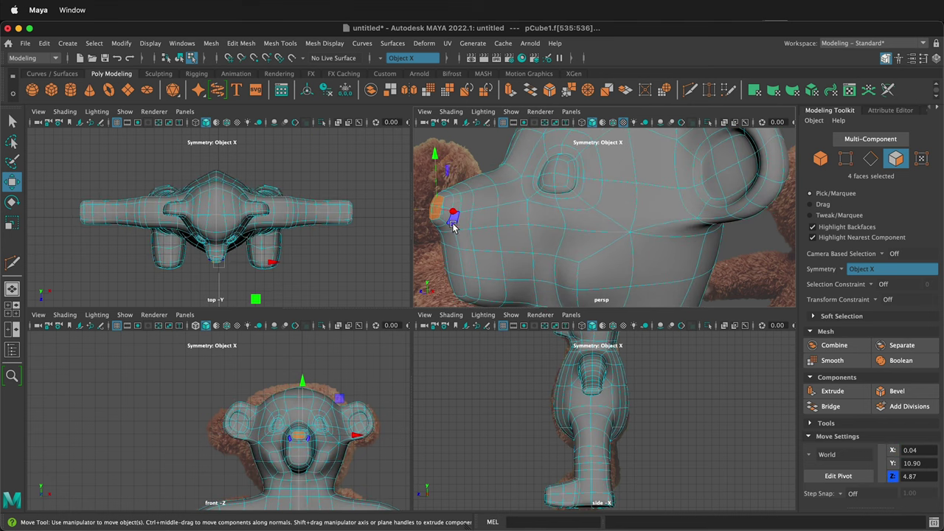
- Insert an edge loop around the nose tip with the Multi-Cut tool
mouse_move(452, 227)
shift+right_down()
mouse_move(442, 222)
mouse_move(451, 225)
shift+right_up()
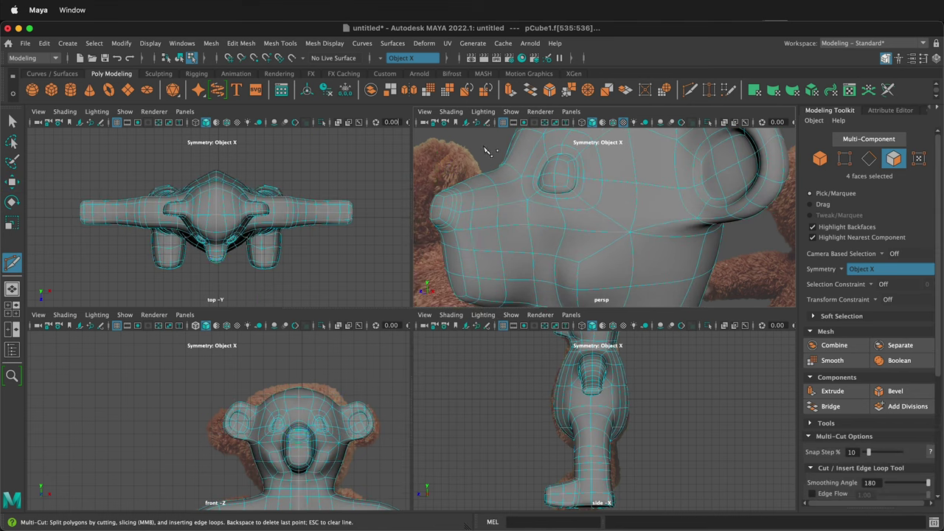
click(472, 204)
scroll(443, 193, up, 3)
click(464, 203)
scroll(480, 207, down, 5)
right_drag(524, 211, 524, 239)
scroll(476, 213, up, 5)
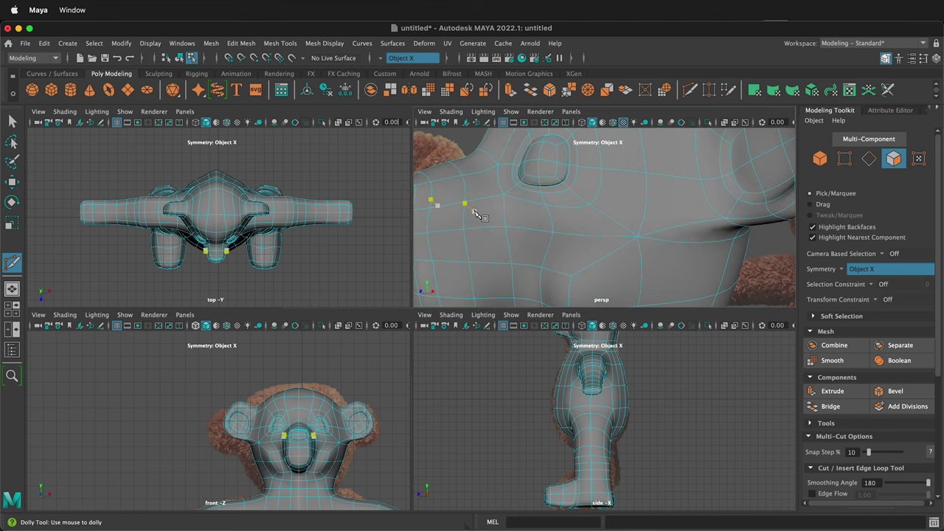
alt+middle_drag(474, 213, 542, 227)
- Grow the nose selection to 20 faces and adjust its depth slightly along the Z axis
key(q)
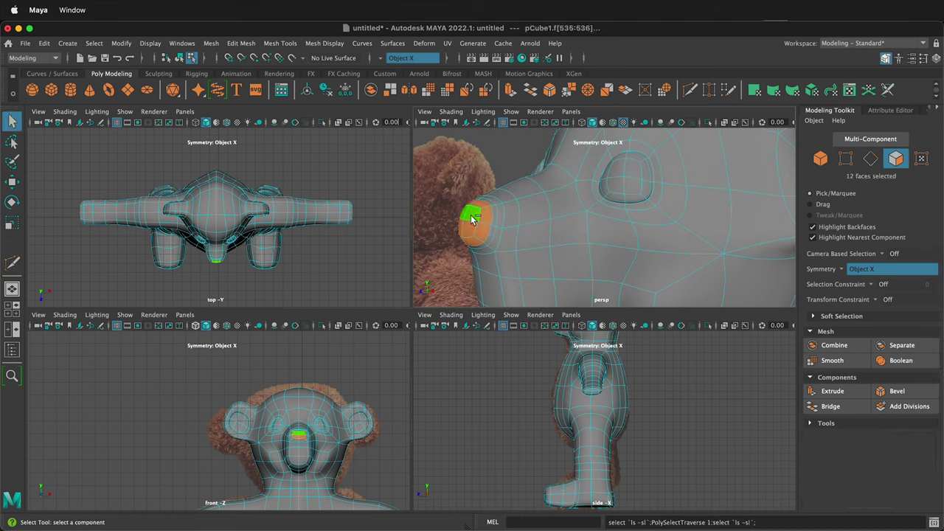
key(w)
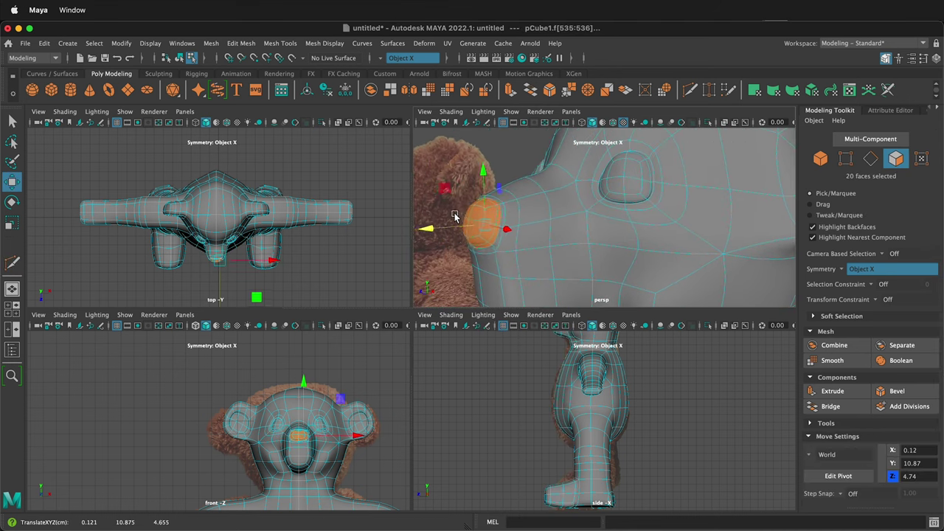
key(f)
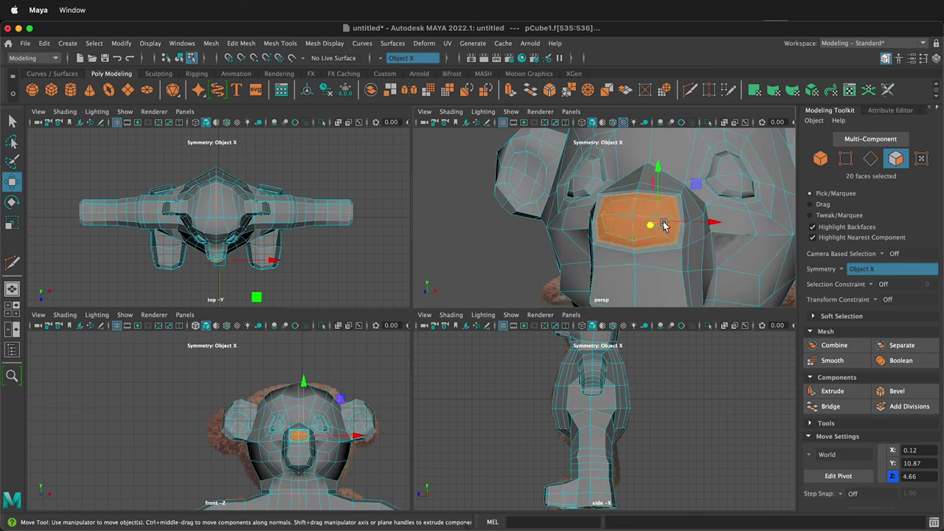
- Move the side and corner vertices of the nose's inner rings inward symmetrically to round its front
scroll(663, 222, up, 3)
right_drag(600, 214, 564, 217)
click(602, 214)
ctrl+drag(589, 216, 625, 207)
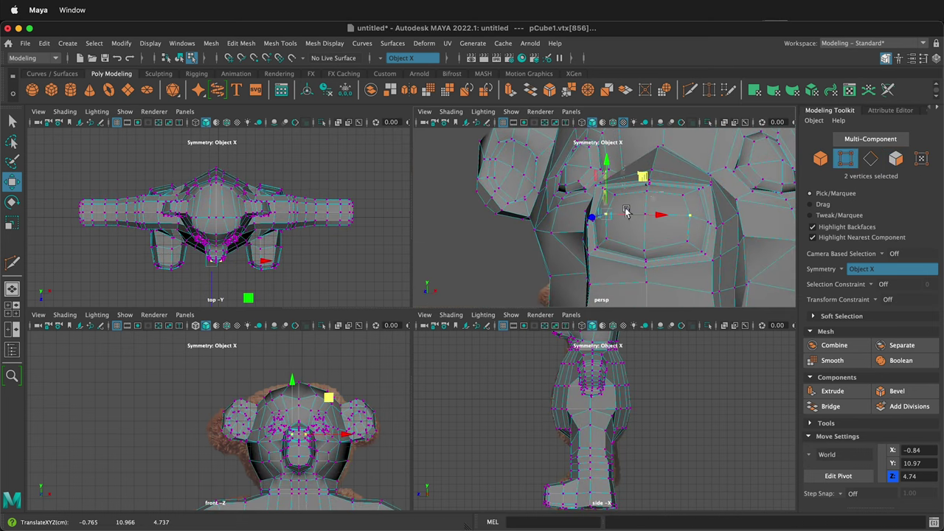
click(596, 222)
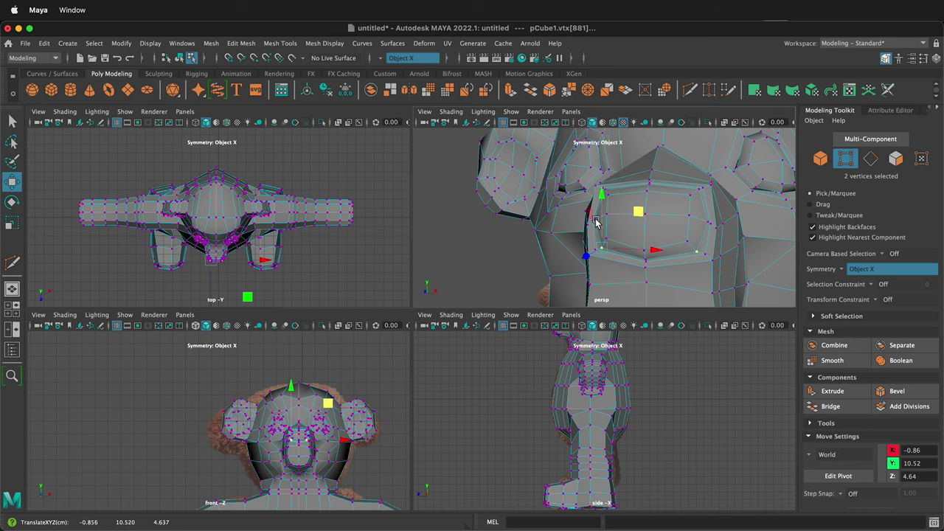
drag(595, 223, 726, 221)
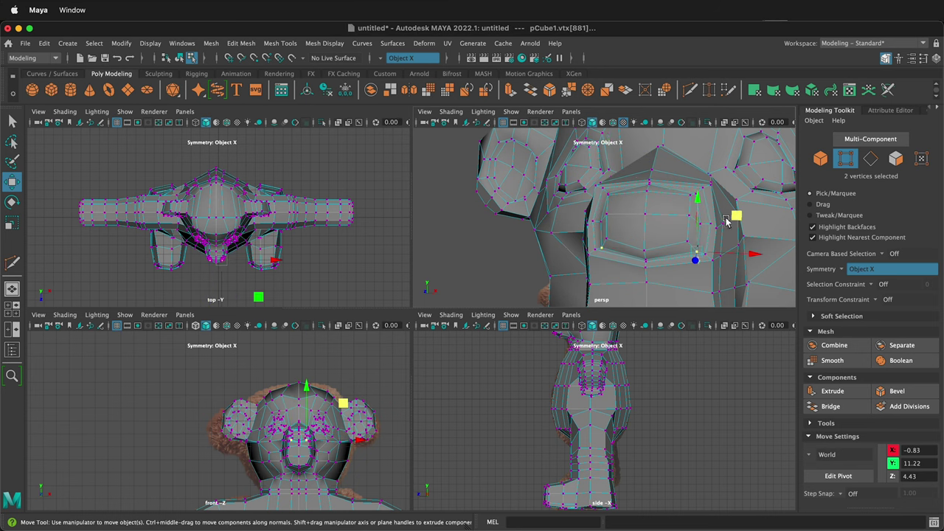
click(704, 187)
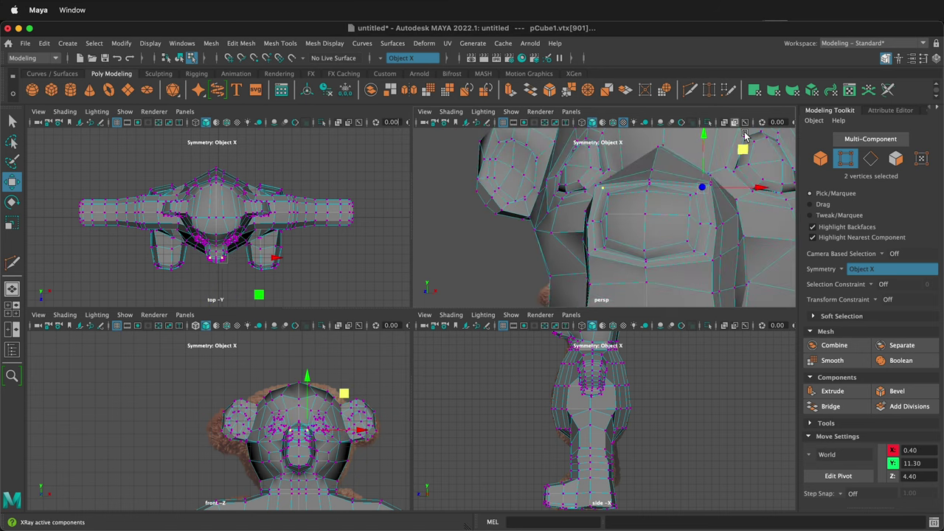
- Reposition the corner and side vertices of the nose's outer rings to give it an oval outline
click(597, 250)
drag(634, 213, 635, 185)
click(592, 221)
click(595, 186)
drag(632, 150, 635, 152)
click(589, 254)
drag(624, 220, 624, 221)
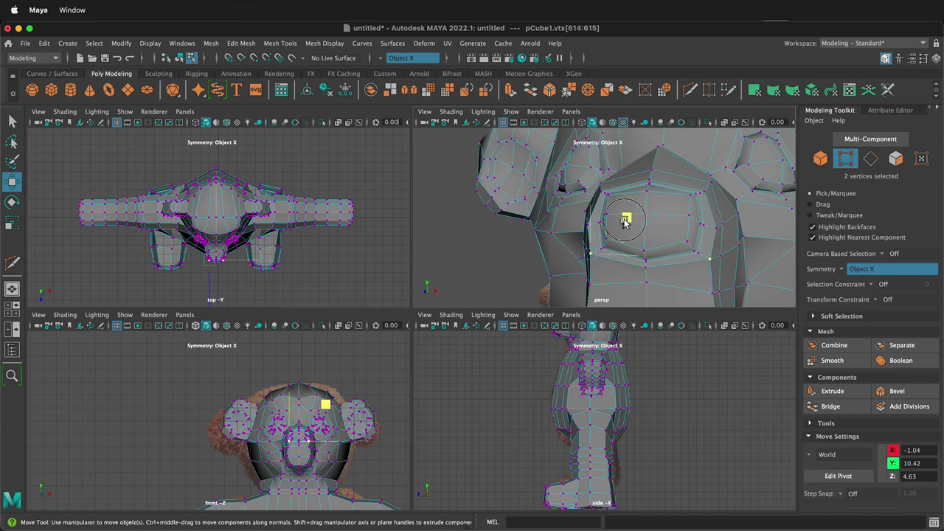
drag(623, 188, 631, 190)
- Check the rounded nose from different angles with smooth preview on and off
key(3)
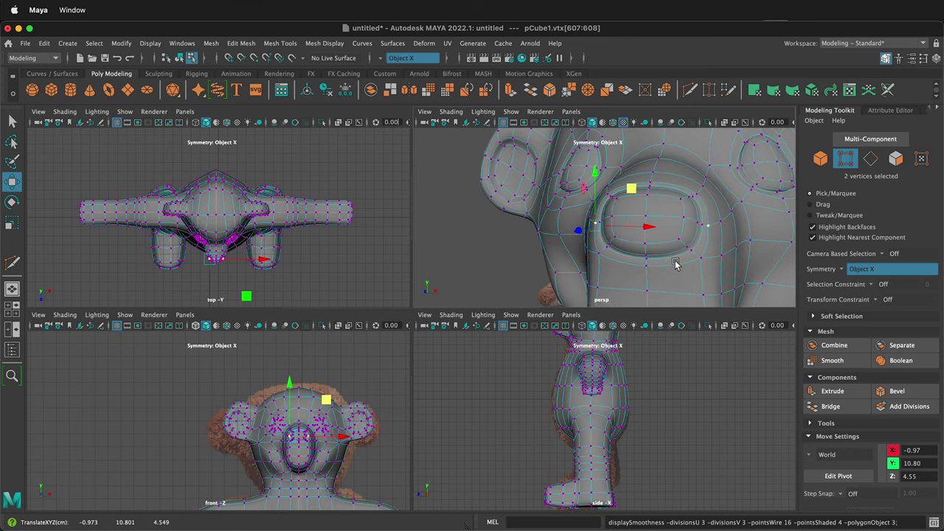
key(1)
alt+drag(672, 266, 659, 238)
key(3)
key(1)
middle_drag(659, 238, 606, 196)
key(super+z)
- Try to scale the ring of 16 faces around each of the bear's forearms
scroll(664, 238, down, 5)
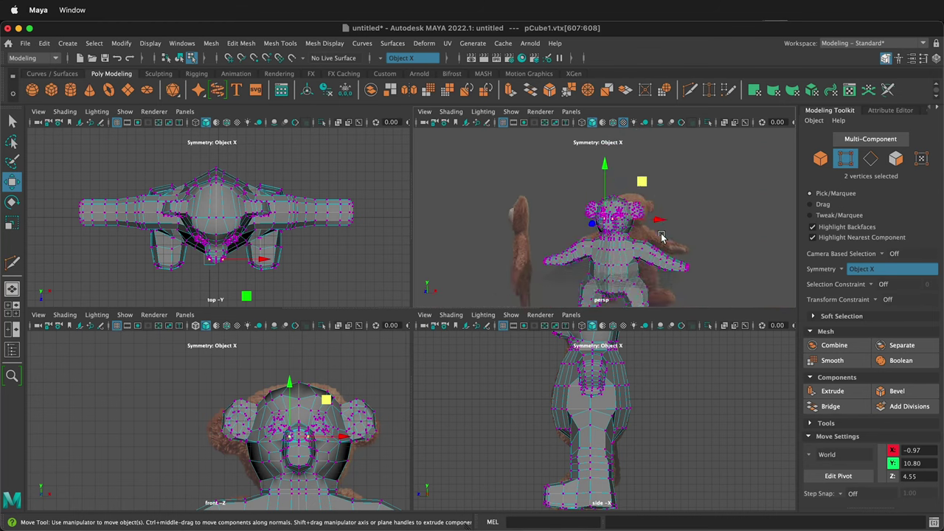
alt+drag(664, 238, 640, 249)
scroll(637, 268, up, 4)
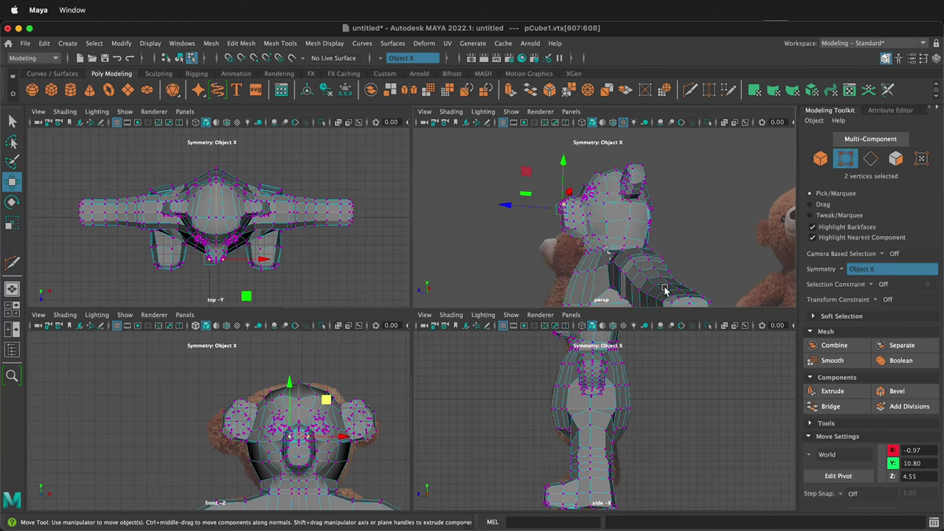
click(647, 289)
right_click(647, 287)
right_drag(633, 304, 699, 271)
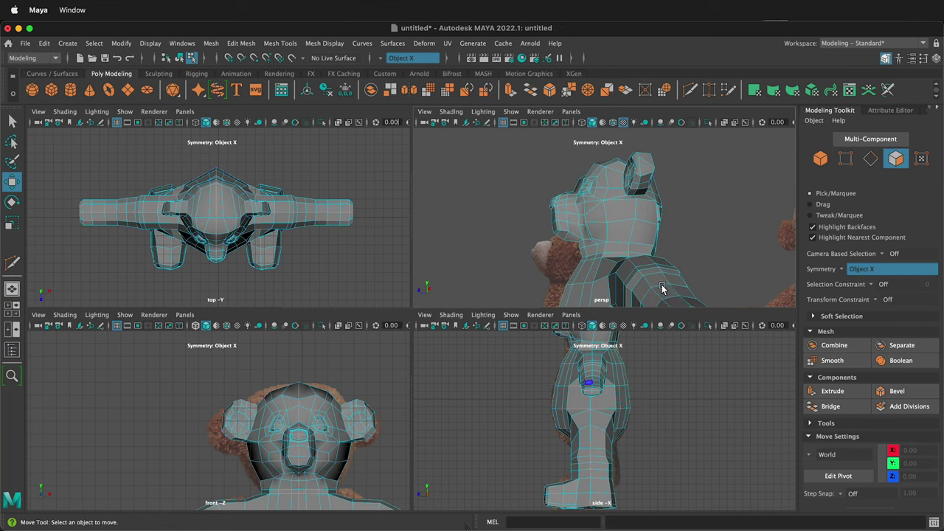
alt+drag(663, 266, 631, 256)
click(458, 291)
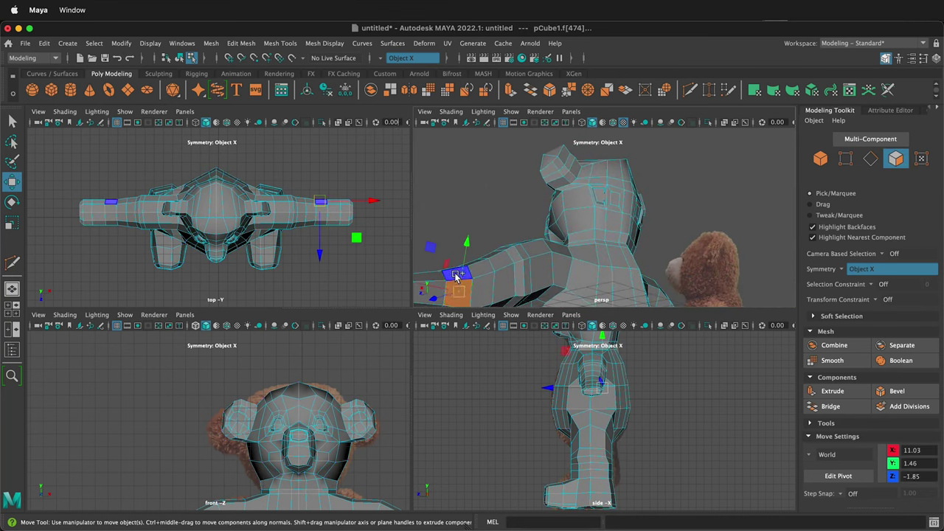
shift+double_click(458, 275)
key(r)
drag(444, 291, 447, 290)
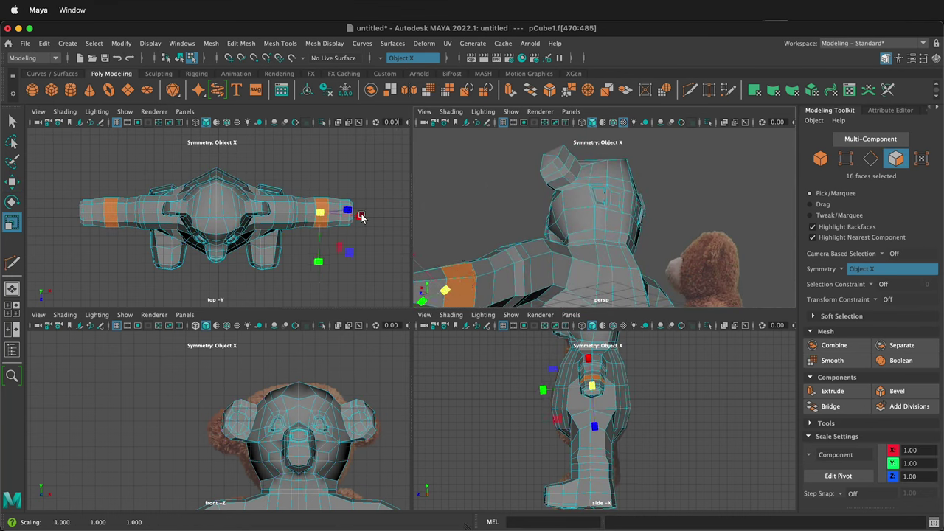
alt+right_drag(276, 198, 353, 185)
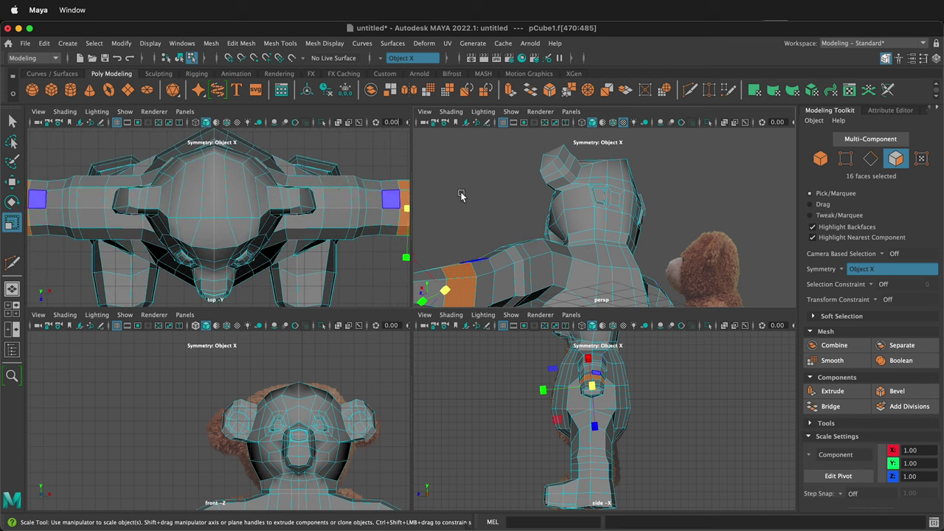
alt+drag(502, 236, 566, 276)
key(super+z)
- Delete the inset square faces and their bordering faces on the back of the head
scroll(554, 274, up, 5)
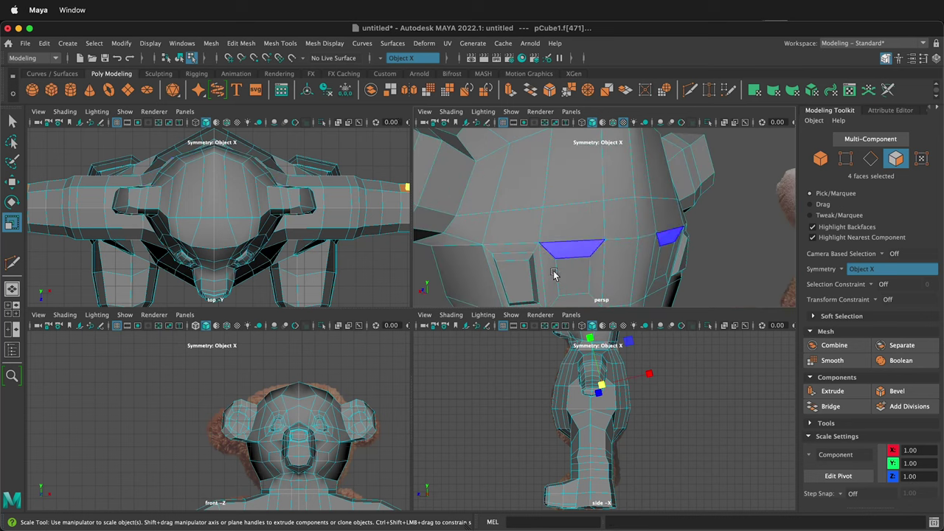
click(597, 271)
scroll(582, 259, down, 3)
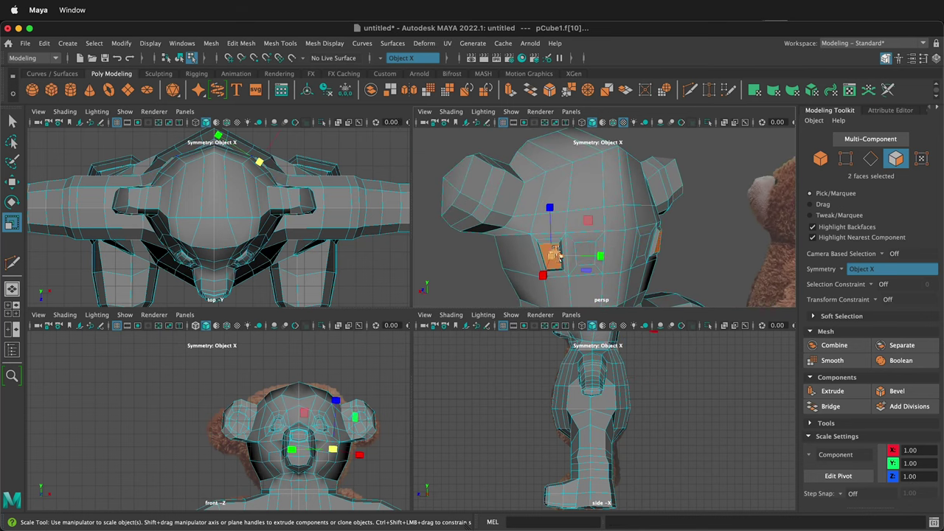
key(Delete)
click(594, 256)
key(Delete)
click(584, 236)
key(Delete)
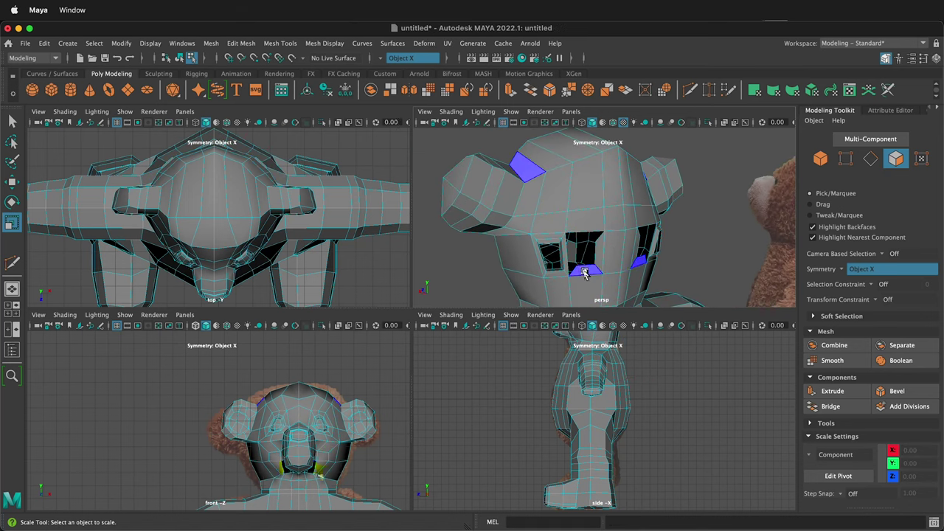
click(584, 270)
key(Delete)
click(602, 252)
key(Delete)
- Delete the remaining middle faces and leftover inset side strips around the openings at the back of the head
alt+drag(602, 254, 528, 228)
key(z)
click(582, 240)
key(Delete)
click(520, 227)
key(Delete)
click(529, 255)
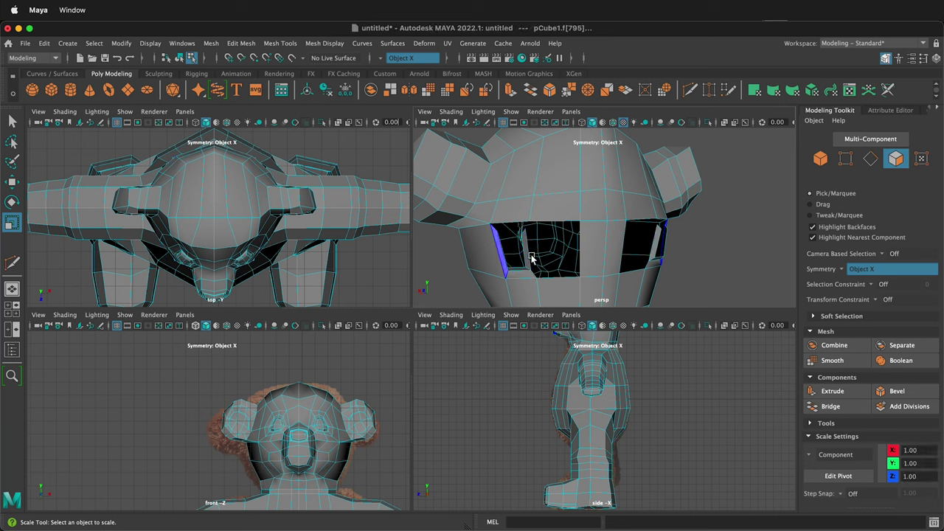
key(Delete)
click(523, 272)
key(Delete)
click(528, 234)
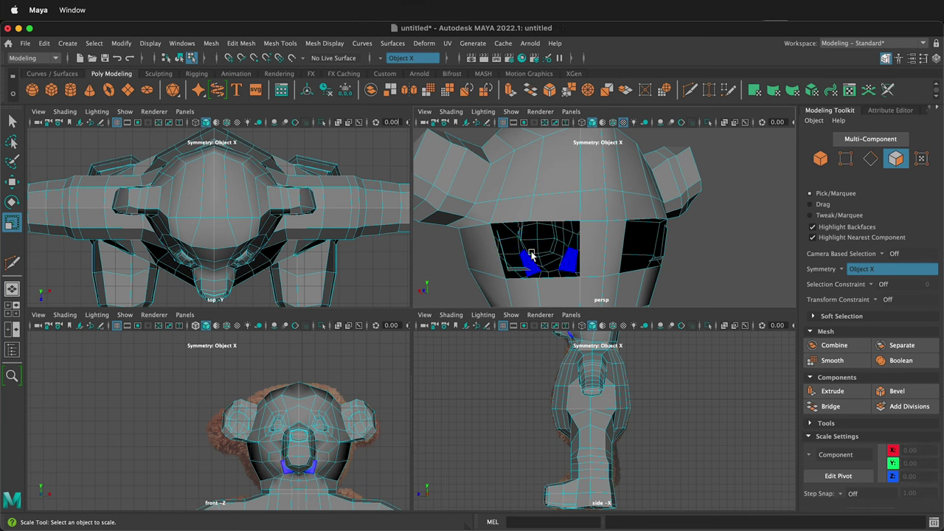
alt+drag(531, 254, 489, 275)
click(495, 278)
scroll(501, 280, up, 4)
click(674, 269)
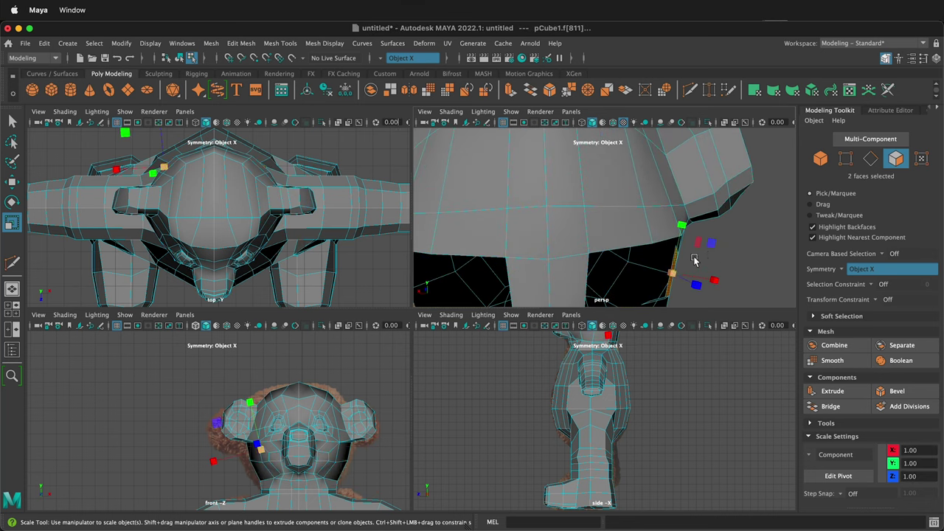
click(693, 260)
scroll(532, 252, down, 4)
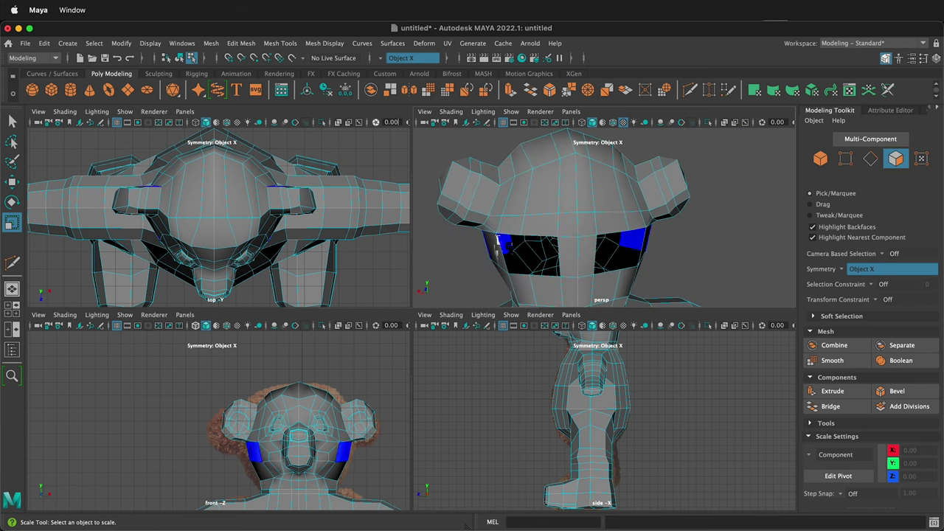
- Fill the two openings at the back of the head and cut a vertical edge across each filled face
shift+right_drag(499, 240, 538, 220)
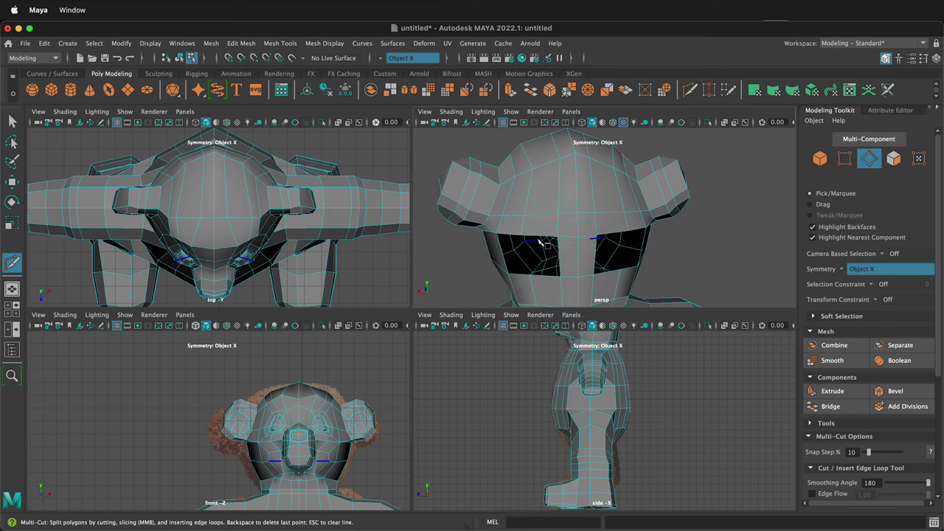
key(q)
click(475, 190)
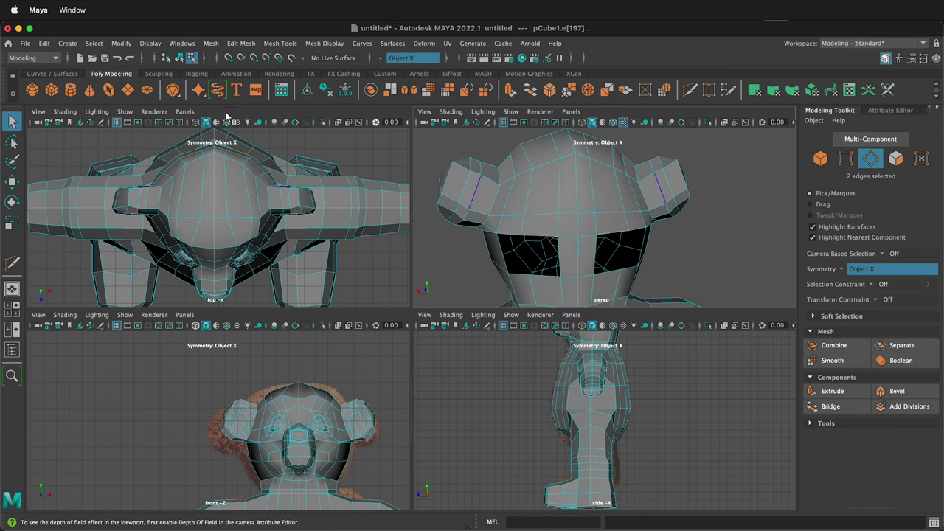
click(242, 43)
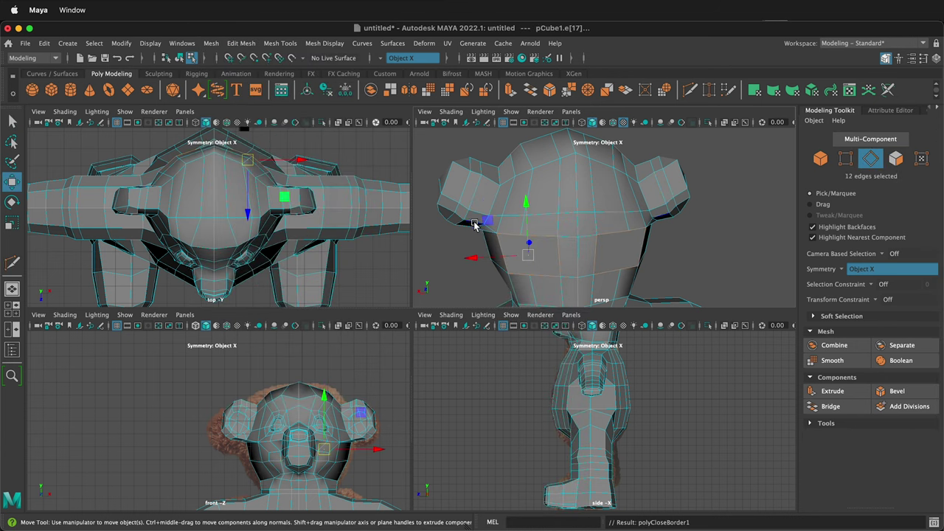
shift+right_drag(517, 263, 569, 251)
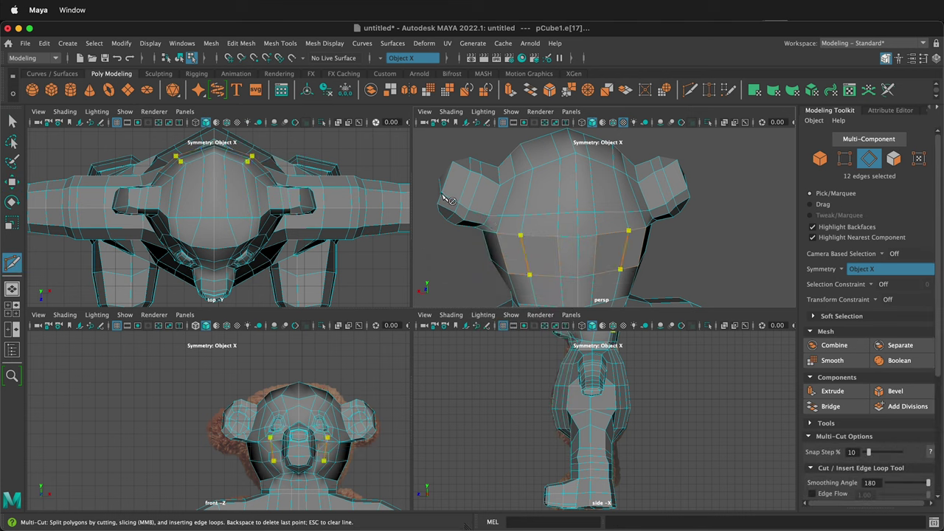
key(q)
click(524, 252)
- Examine the head from the side in smooth preview
alt+drag(546, 241, 601, 229)
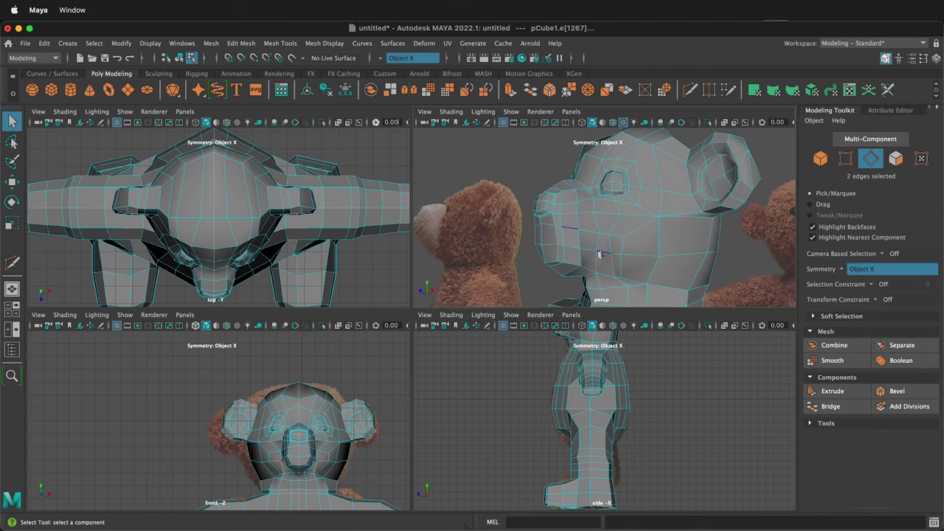
key(3)
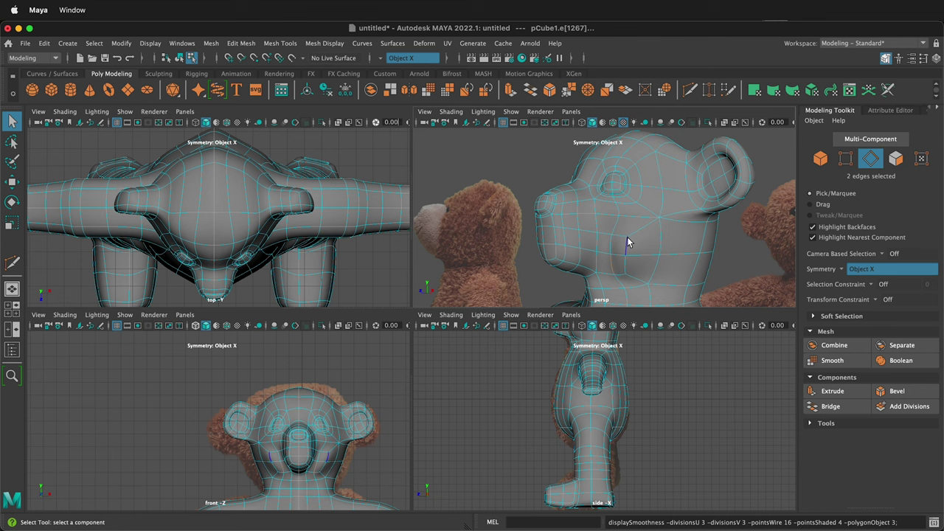
alt+drag(662, 285, 568, 251)
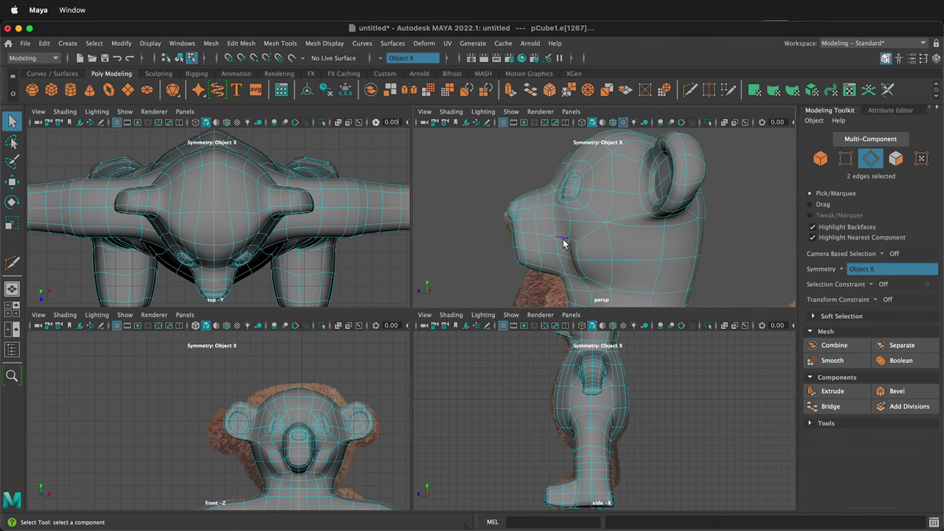
key(4)
key(5)
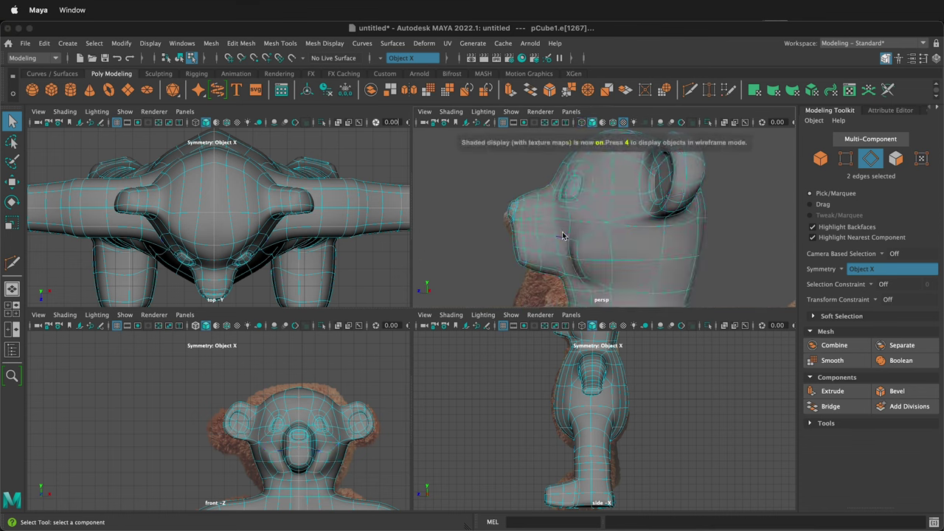
alt+drag(562, 235, 609, 255)
key(1)
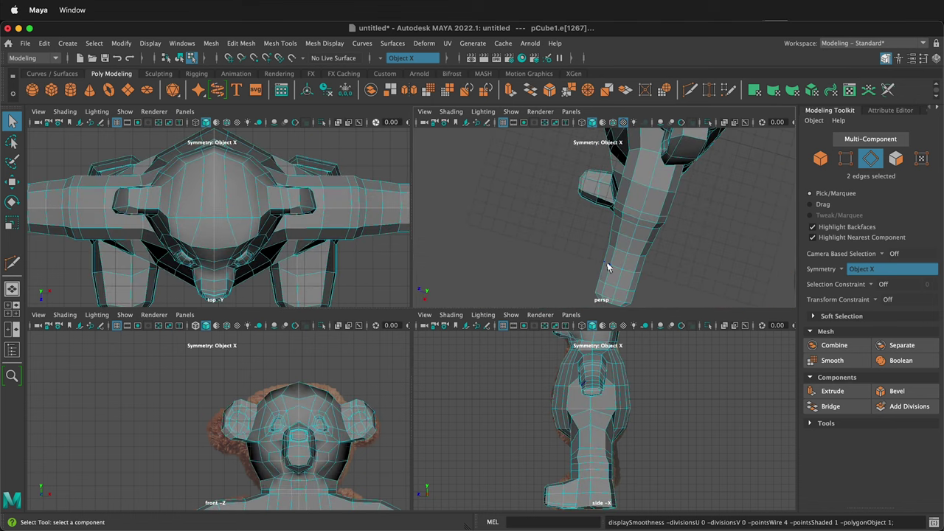
- Move the vertices along the sides of the hands symmetrically to widen the paws
right_drag(608, 267, 559, 270)
click(603, 267)
key(w)
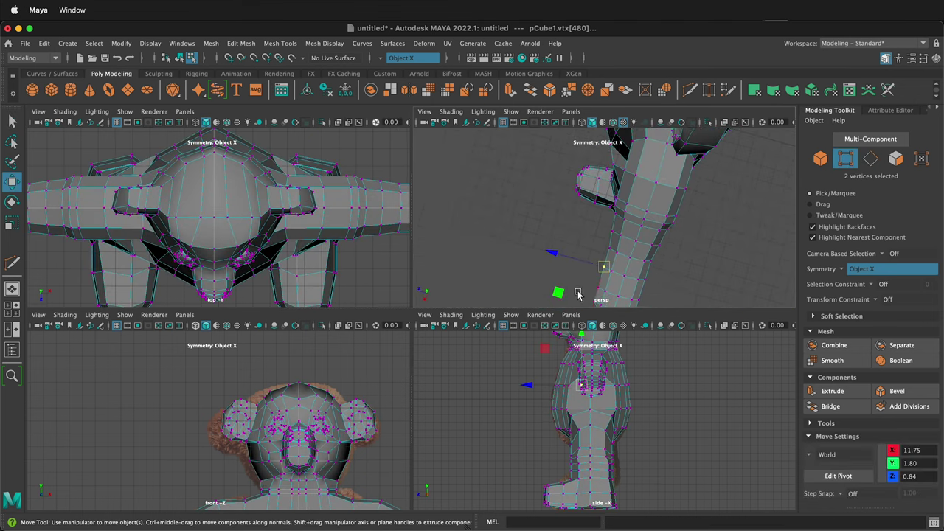
drag(558, 293, 590, 277)
click(596, 290)
drag(558, 298, 587, 234)
click(638, 265)
click(628, 286)
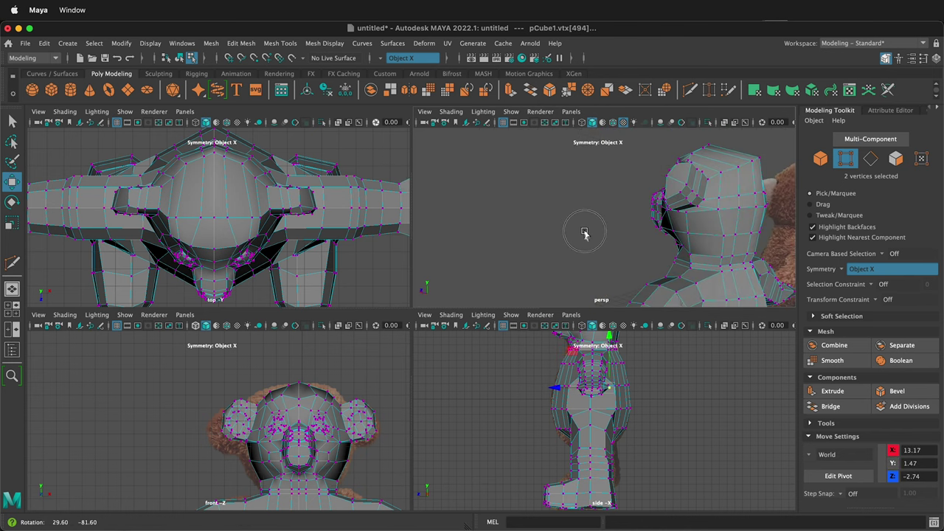
- Raise the six vertices on top of the hands and pull the tip vertices slightly outward
alt+middle_drag(639, 231, 649, 163)
alt+right_drag(648, 163, 578, 253)
drag(611, 231, 565, 209)
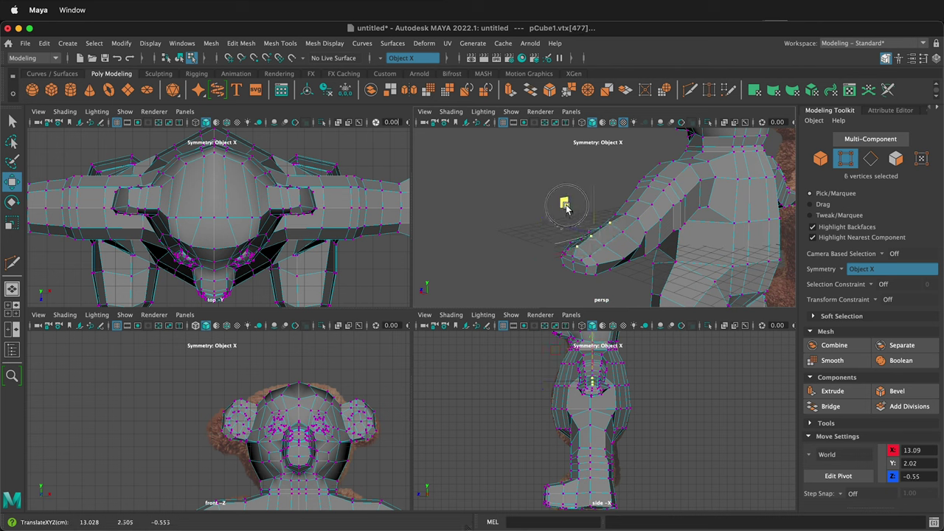
key(e)
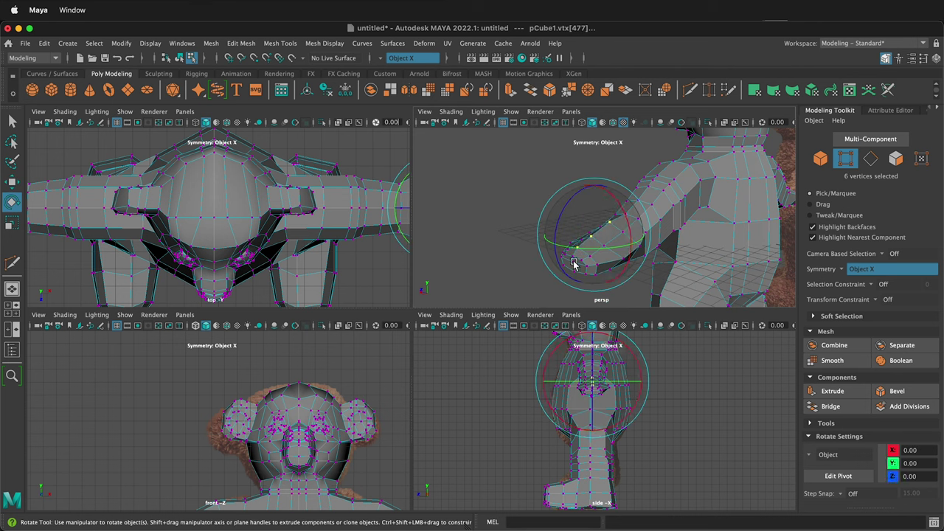
key(w)
click(573, 263)
drag(576, 267, 538, 235)
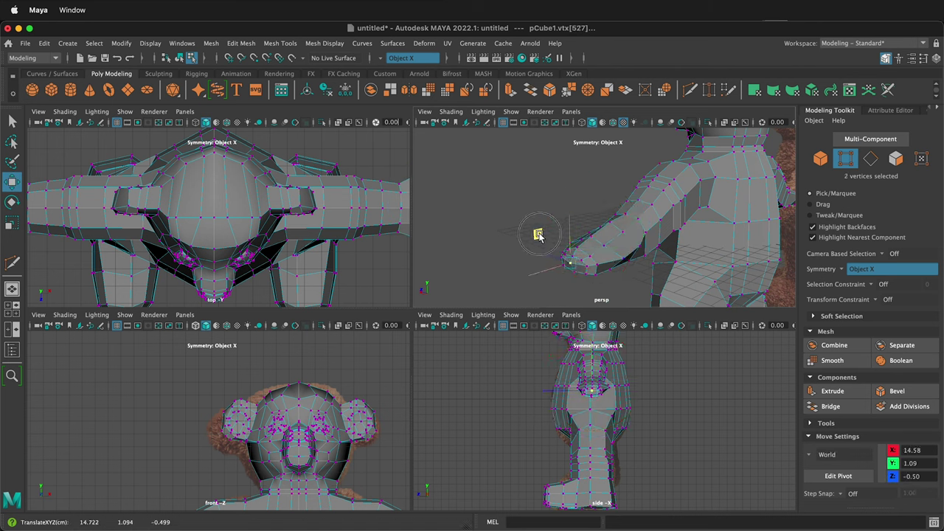
- Reposition the top and side vertices around the wrists to narrow them behind the paws
alt+drag(649, 236, 632, 214)
click(636, 243)
click(644, 219)
drag(644, 209, 644, 204)
alt+drag(640, 254, 594, 234)
click(610, 210)
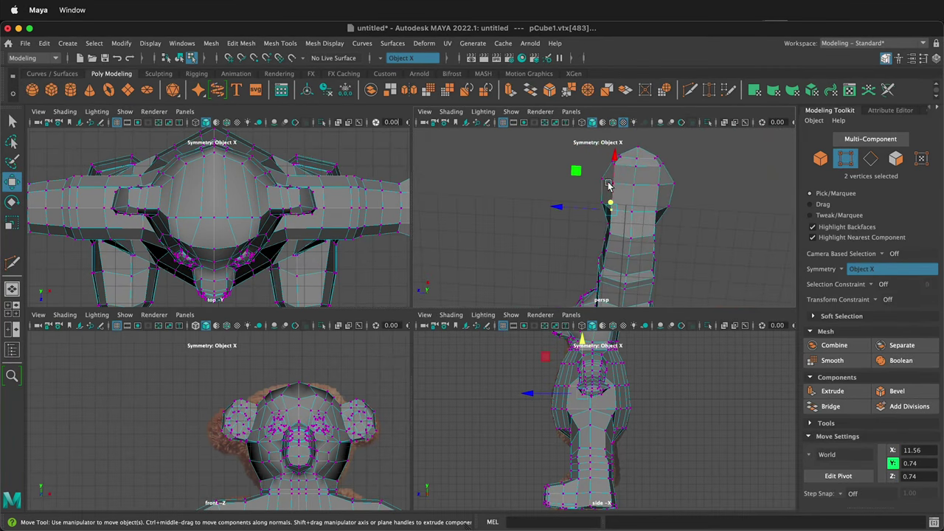
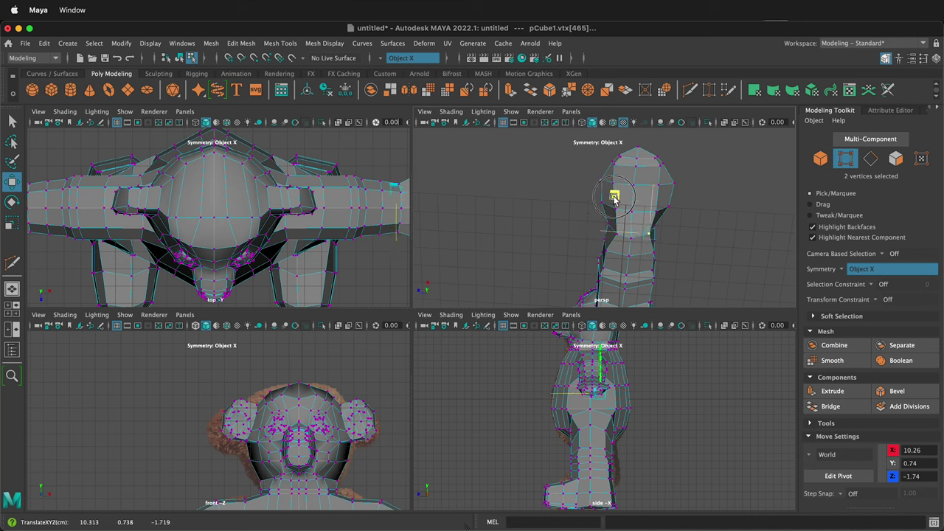
click(614, 157)
drag(614, 198, 605, 205)
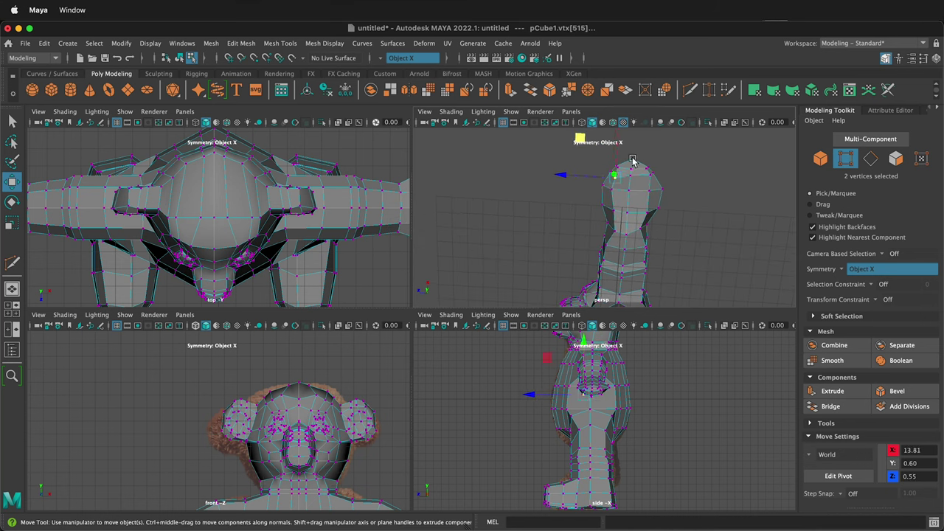
- Adjust the tip and side vertices of the paws symmetrically to round their outline
click(633, 160)
alt+right_drag(635, 166, 685, 195)
click(673, 161)
scroll(642, 155, down, 2)
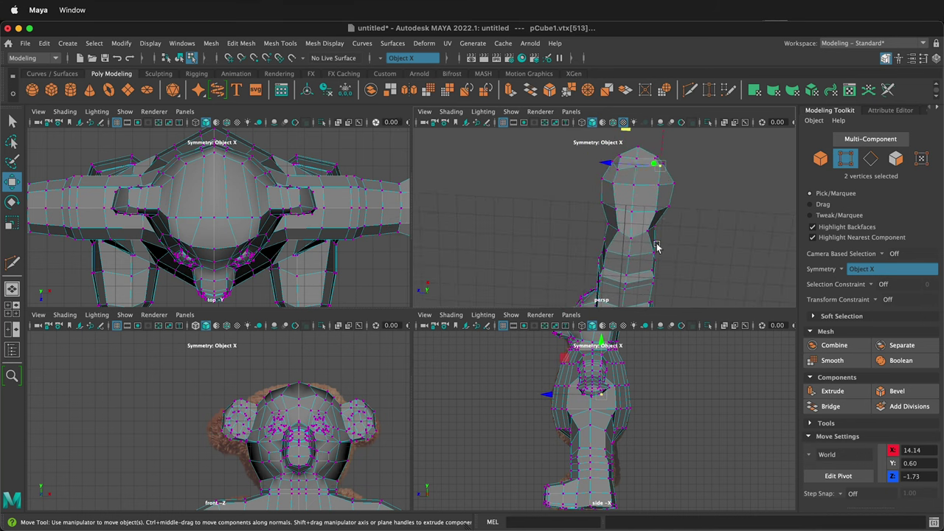
click(610, 190)
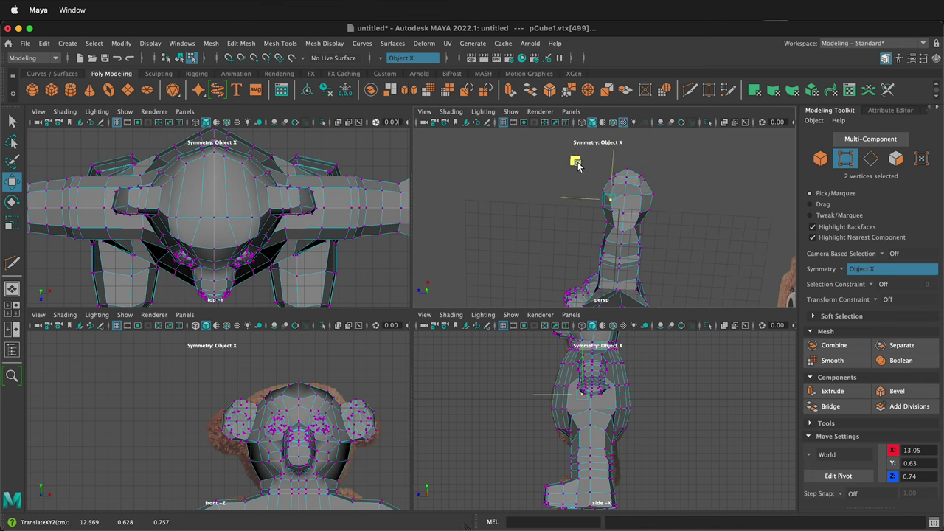
click(590, 158)
click(642, 197)
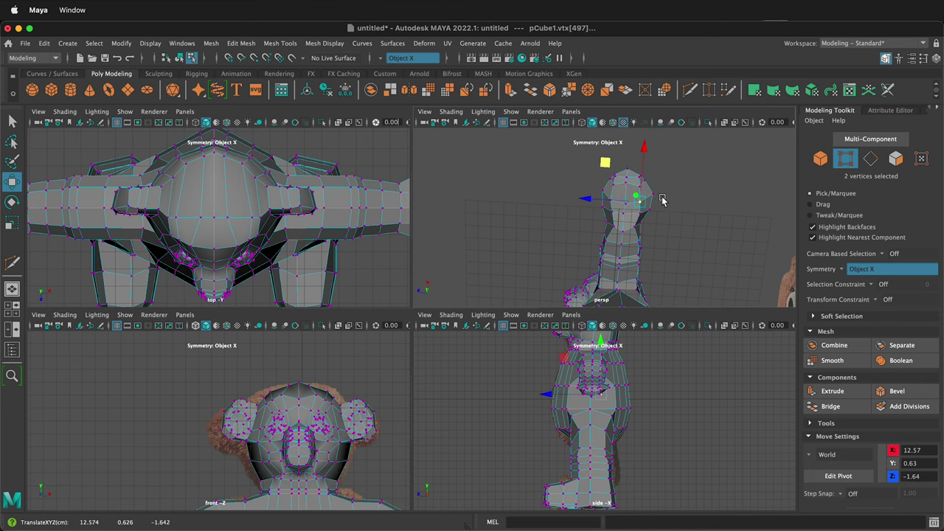
- Raise the vertices along the underside of the forearms symmetrically, just behind the paws
alt+drag(624, 240, 606, 230)
click(606, 245)
alt+drag(606, 230, 598, 232)
scroll(601, 236, up, 3)
click(609, 255)
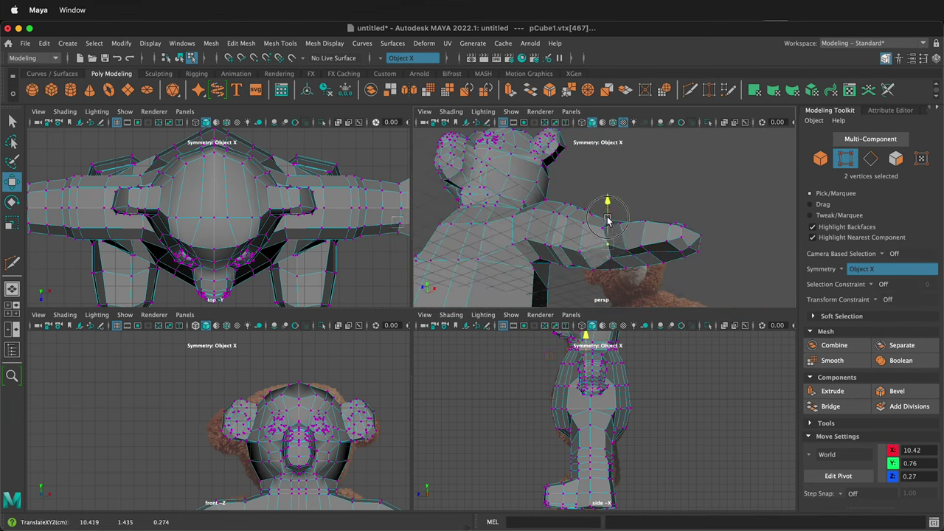
click(587, 233)
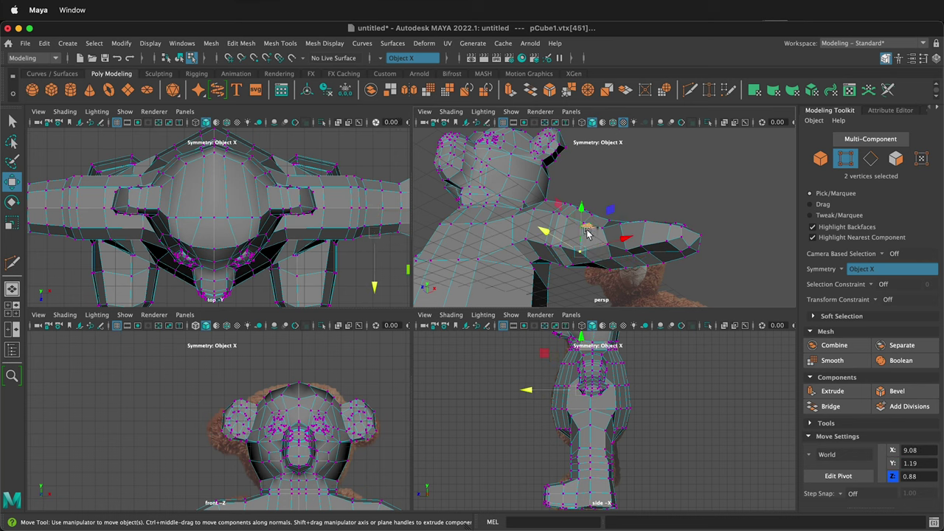
alt+drag(630, 249, 636, 244)
click(637, 244)
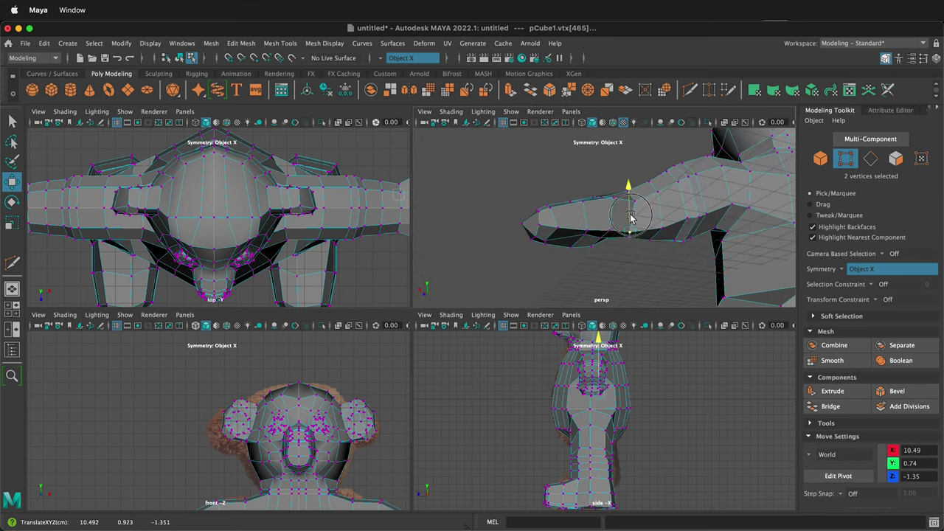
drag(631, 212, 632, 210)
- Reposition the lower vertices of the forearms toward the elbows to smooth the arms' underside
alt+drag(632, 210, 714, 224)
click(646, 255)
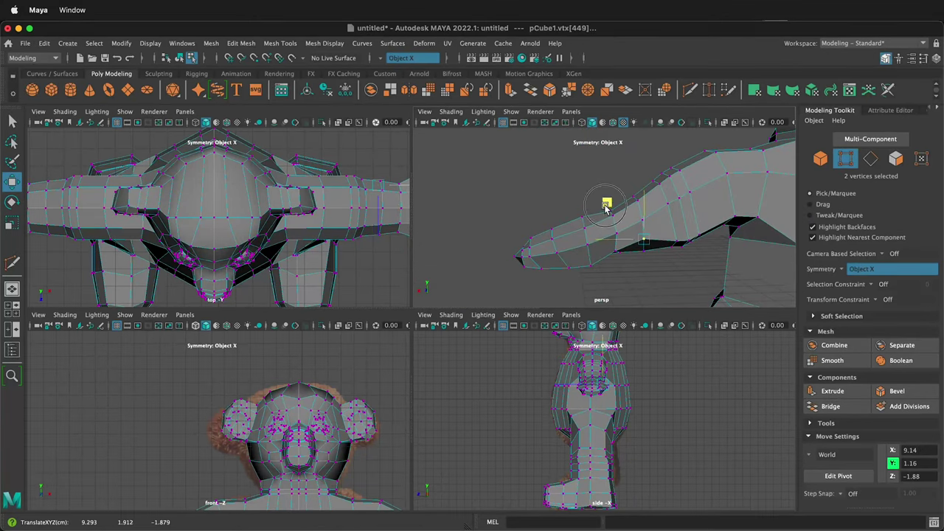
click(689, 240)
drag(604, 207, 665, 188)
click(677, 241)
alt+drag(665, 189, 809, 218)
- Adjust the armpit vertices symmetrically to shape the underside where the arms meet the torso
click(497, 183)
drag(536, 144, 532, 151)
click(481, 226)
alt+drag(488, 229, 546, 214)
click(558, 200)
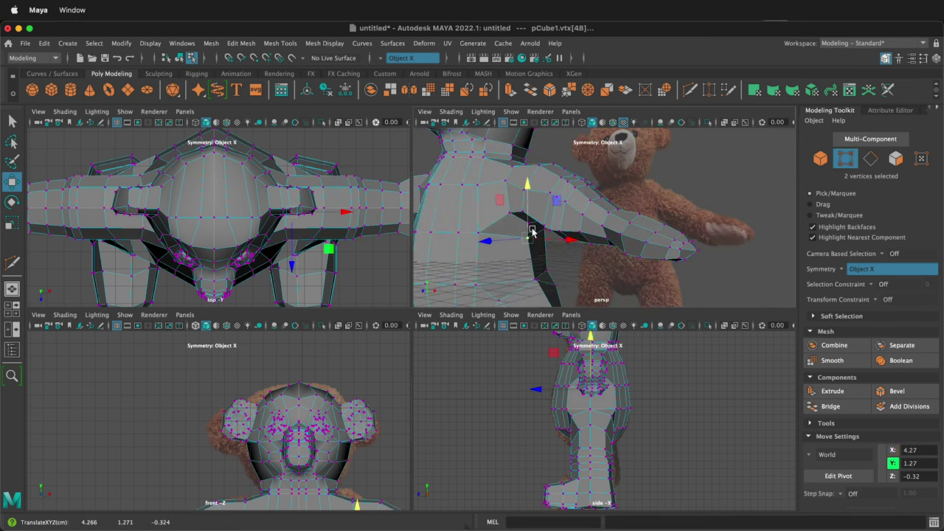
click(560, 194)
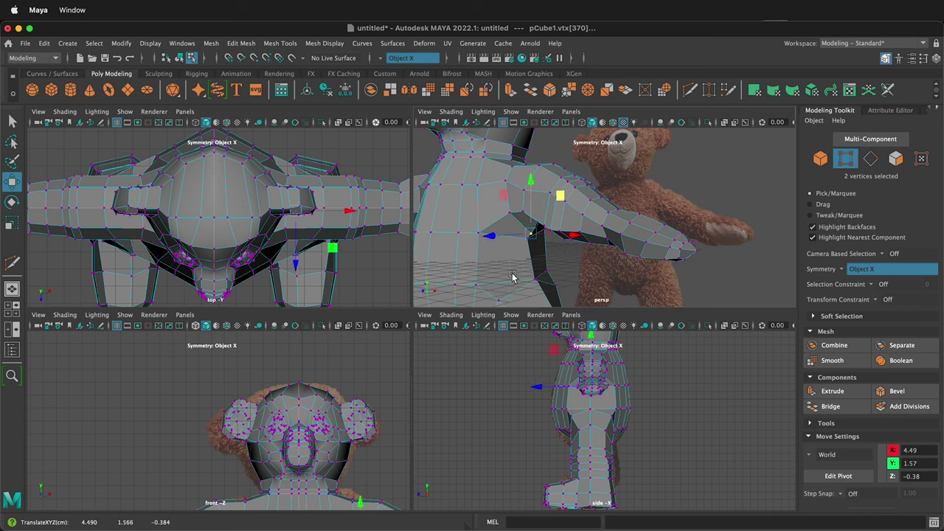
click(478, 233)
click(529, 222)
drag(505, 194, 618, 238)
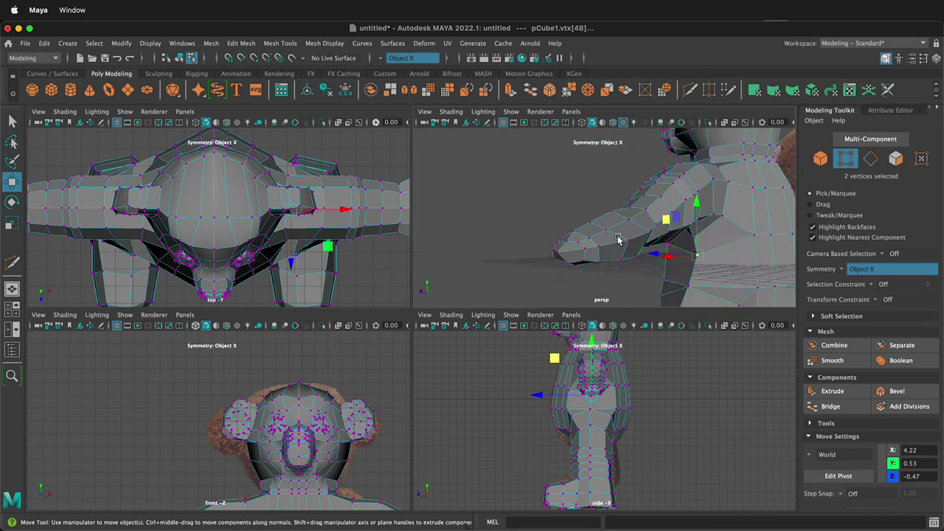
- Reposition the vertices on the back of the upper arms to even out their edge flow
drag(719, 207, 693, 198)
alt+drag(676, 247, 687, 201)
click(721, 222)
click(738, 194)
drag(700, 158, 695, 169)
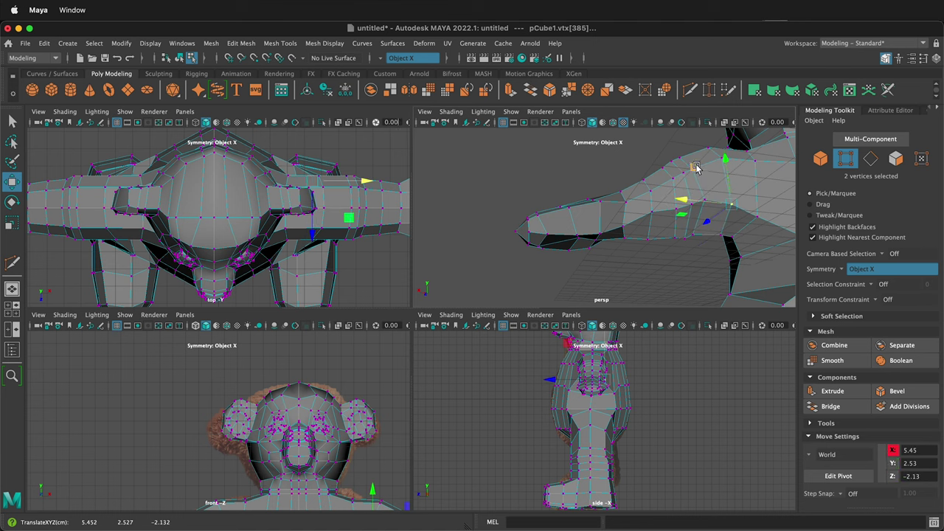
click(669, 165)
- Adjust the vertices around the armpits and the top of the shoulders symmetrically
alt+drag(618, 231, 603, 237)
click(733, 295)
drag(692, 262, 694, 247)
alt+drag(670, 206, 609, 150)
click(640, 180)
alt+drag(690, 184, 771, 237)
click(529, 147)
alt+drag(535, 164, 560, 244)
alt+drag(593, 140, 511, 179)
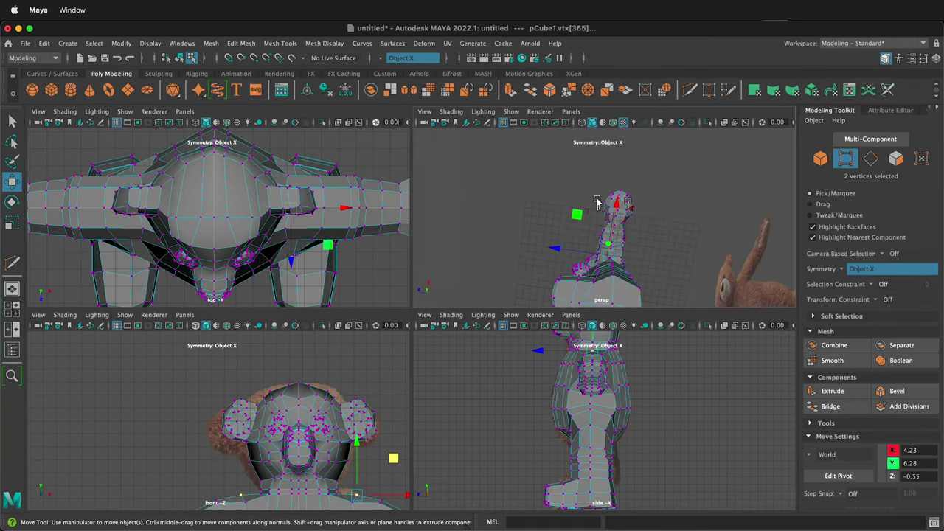
- Extrude the six faces on the palm of each paw and scale them inward as an inset
scroll(605, 200, up, 4)
right_drag(645, 182, 644, 211)
click(631, 189)
shift+click(649, 187)
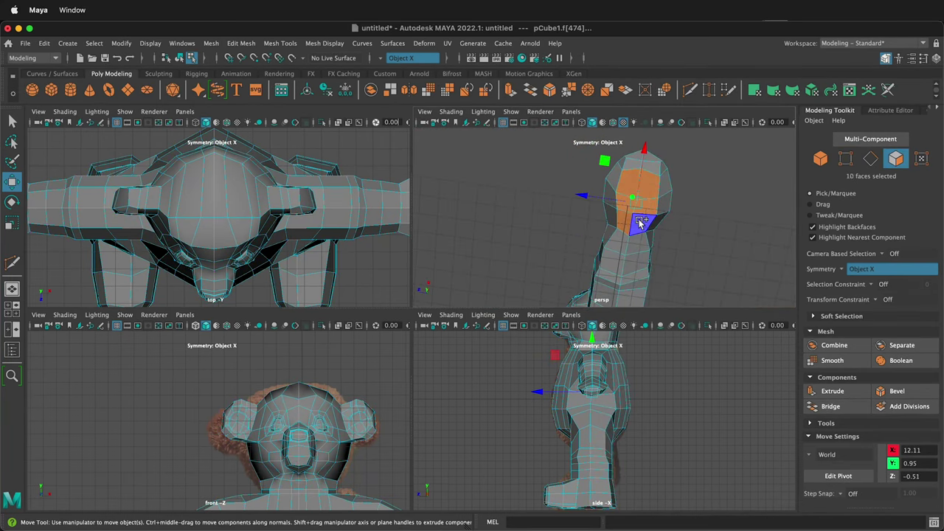
shift+click(639, 222)
key(ctrl+e)
key(r)
drag(640, 206, 631, 207)
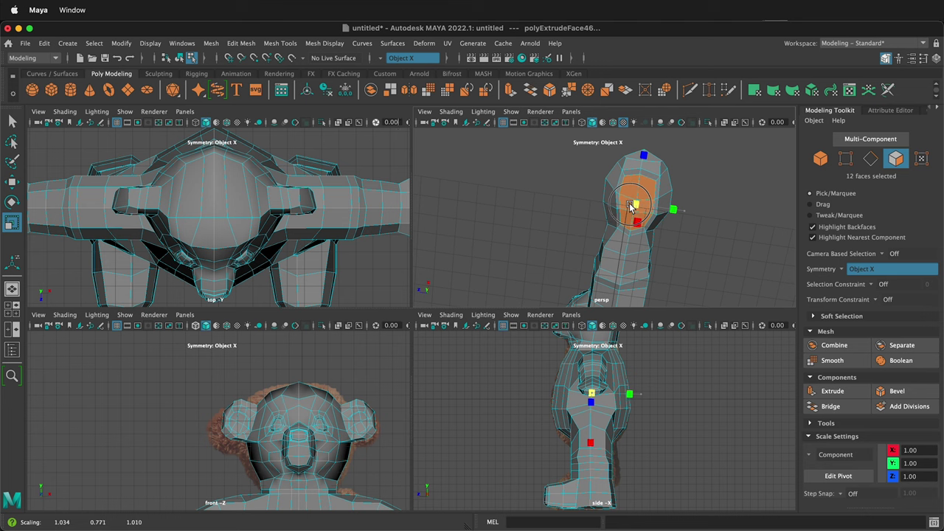
- Reposition the vertices of the palm inset symmetrically to round its outline
right_drag(631, 205, 583, 205)
scroll(634, 198, down, 4)
scroll(634, 196, up, 5)
click(629, 173)
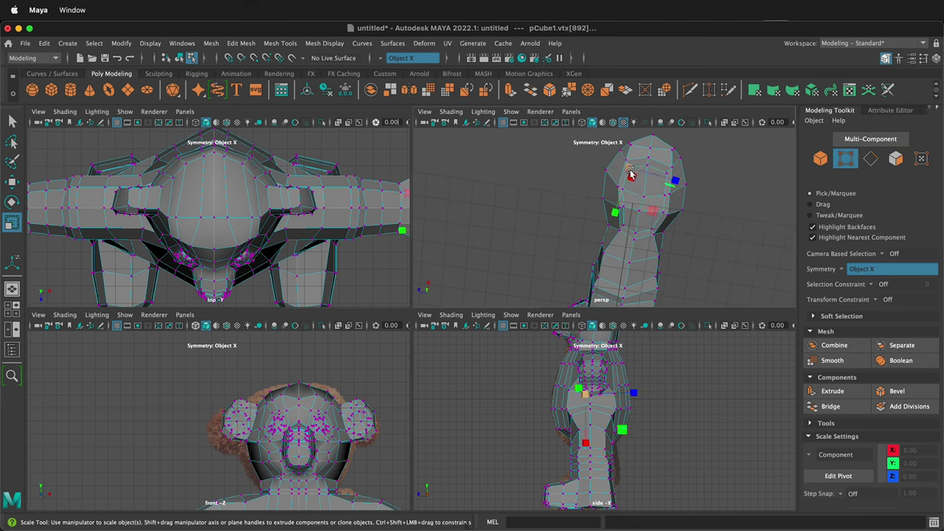
key(w)
scroll(621, 159, down, 4)
drag(586, 138, 590, 143)
click(618, 219)
drag(586, 181, 599, 165)
- Extrude the inset palm faces again and move them slightly along the palm direction
right_click(664, 178)
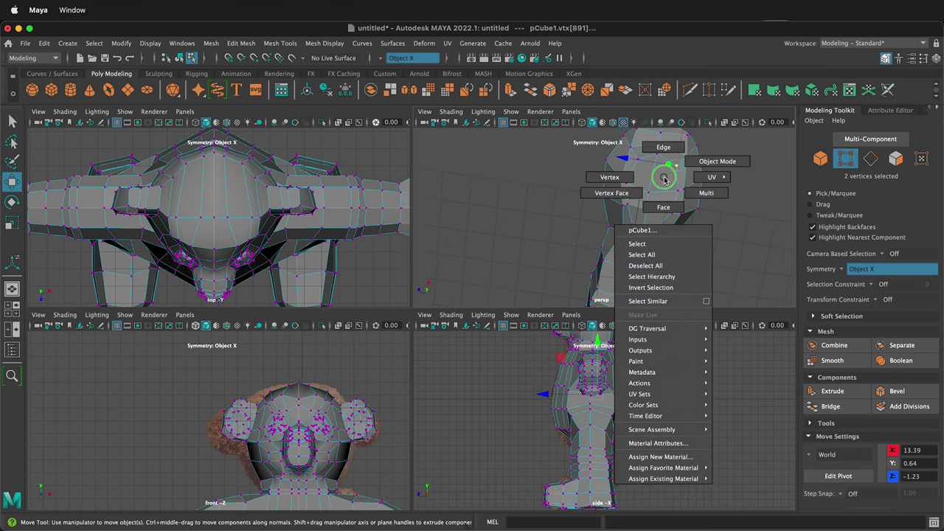
click(660, 209)
key(ctrl+e)
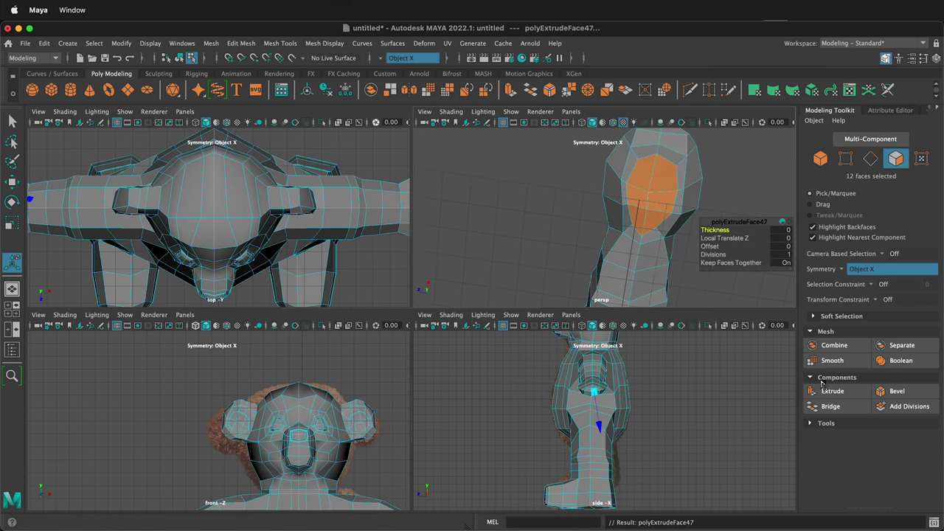
click(811, 422)
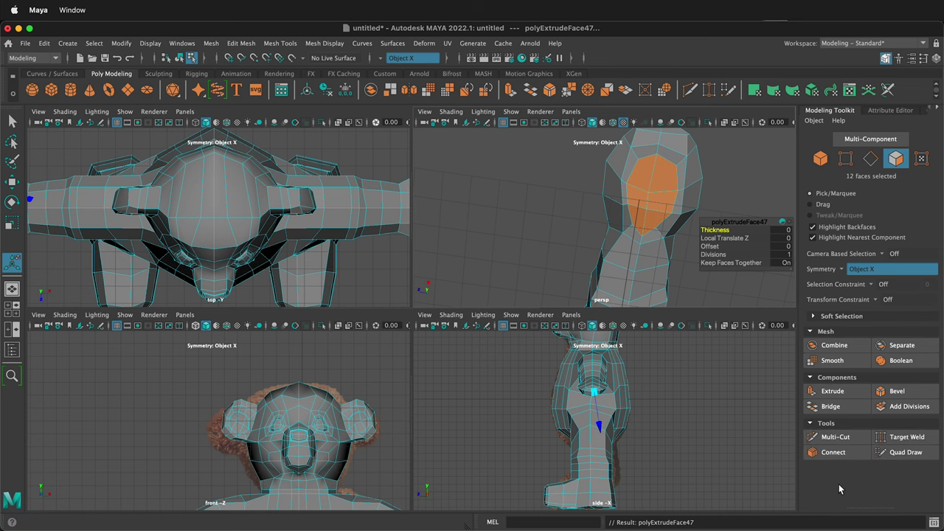
key(w)
click(818, 489)
click(839, 428)
alt+drag(571, 227, 605, 248)
drag(647, 297, 648, 293)
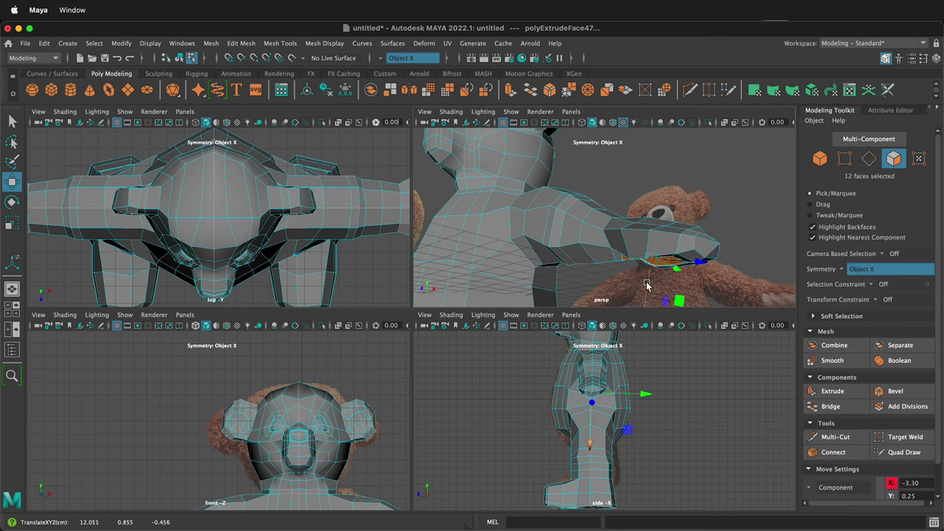
- Scale the extruded palm faces down slightly and check the paws in smooth preview
alt+drag(646, 285, 605, 259)
key(r)
drag(641, 195, 634, 196)
alt+drag(631, 205, 606, 226)
key(3)
alt+drag(654, 163, 590, 238)
scroll(581, 222, up, 10)
key(1)
- Move the palm inset's vertices at its wrist end to clean up the tapered corner
alt+drag(679, 239, 671, 193)
right_drag(649, 178, 619, 180)
alt+drag(641, 181, 623, 221)
click(627, 244)
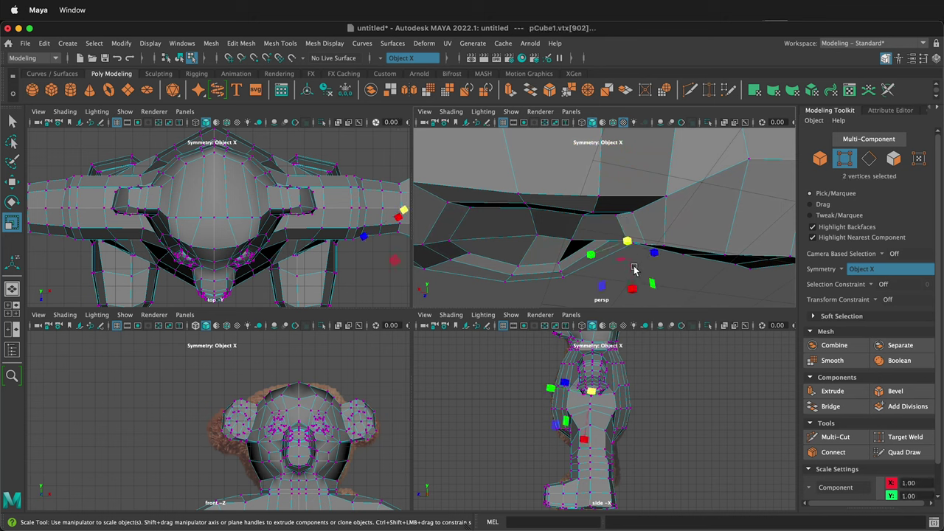
key(w)
drag(632, 286, 631, 273)
drag(590, 246, 620, 235)
- Adjust the remaining vertices around the palm rim and the adjoining wrist underside
click(559, 261)
click(449, 242)
click(469, 221)
click(618, 238)
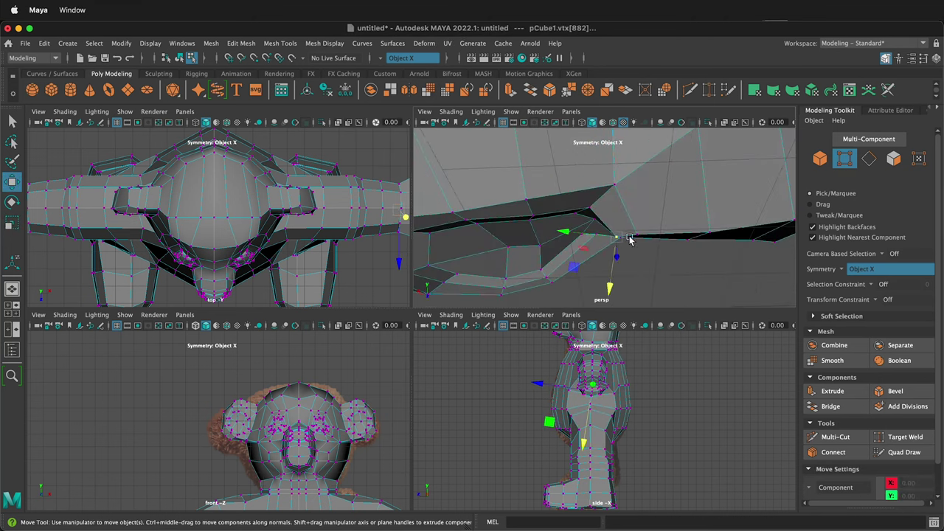
drag(574, 266, 609, 244)
click(638, 235)
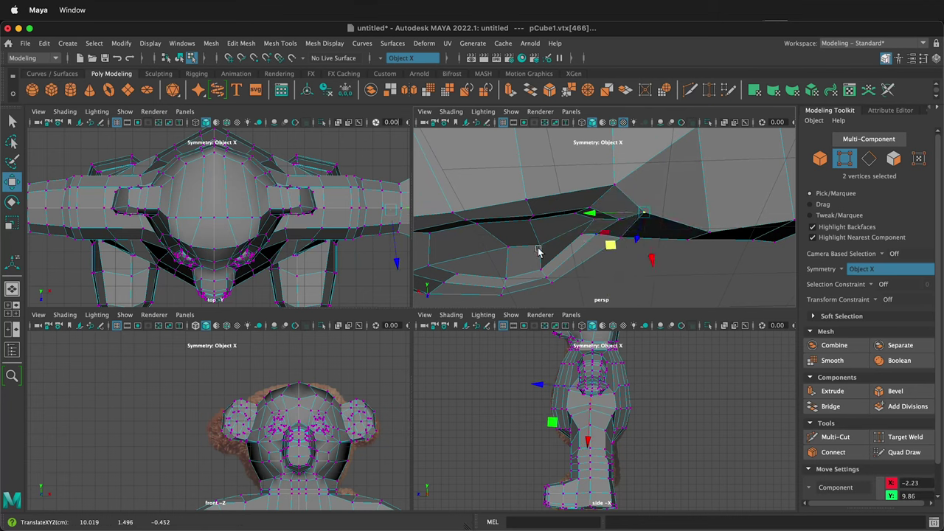
alt+drag(538, 250, 565, 274)
click(545, 182)
- Extrude the palm faces once more and pull them downward to form raised paw pads
right_drag(525, 192, 514, 199)
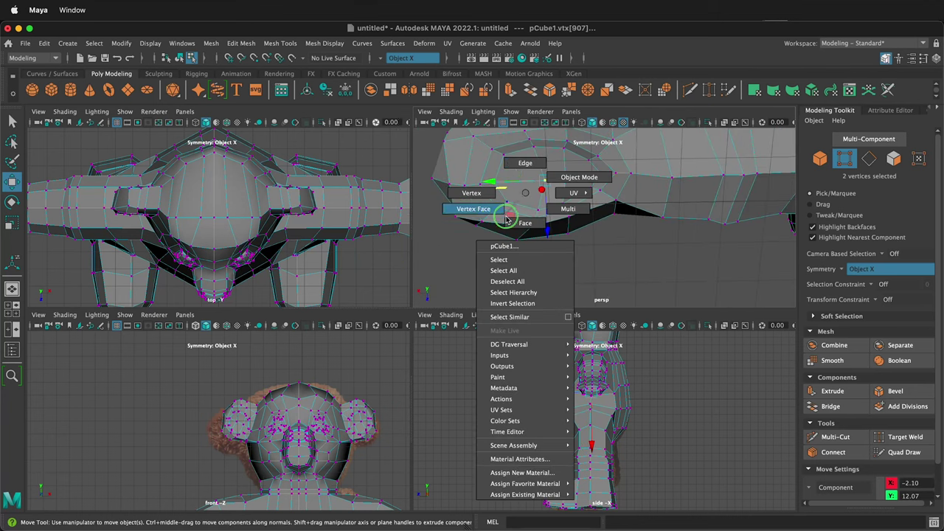
click(524, 223)
key(r)
drag(552, 179, 554, 274)
key(w)
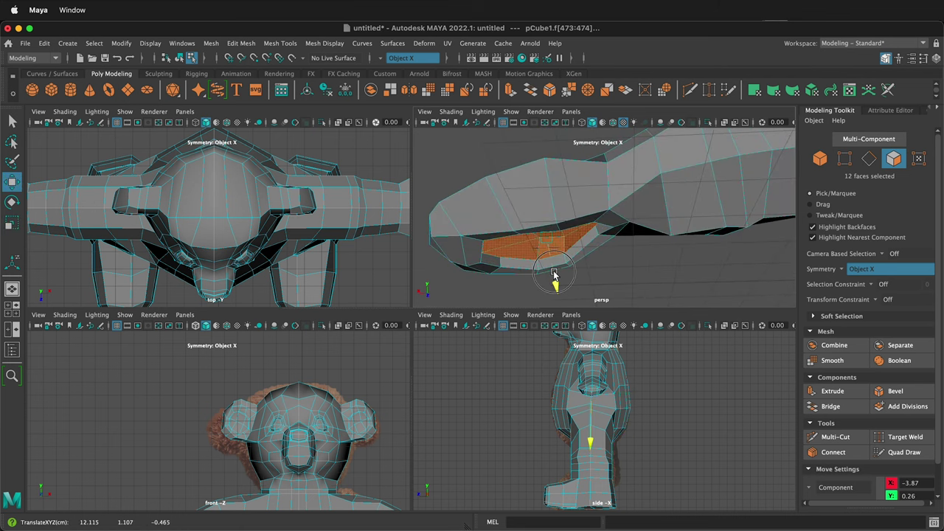
key(ctrl+e)
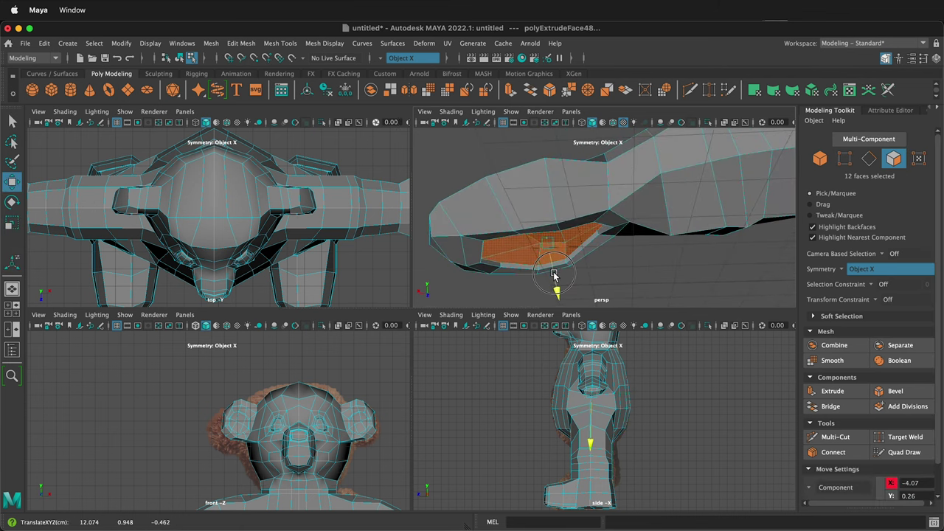
key(r)
drag(547, 245, 514, 177)
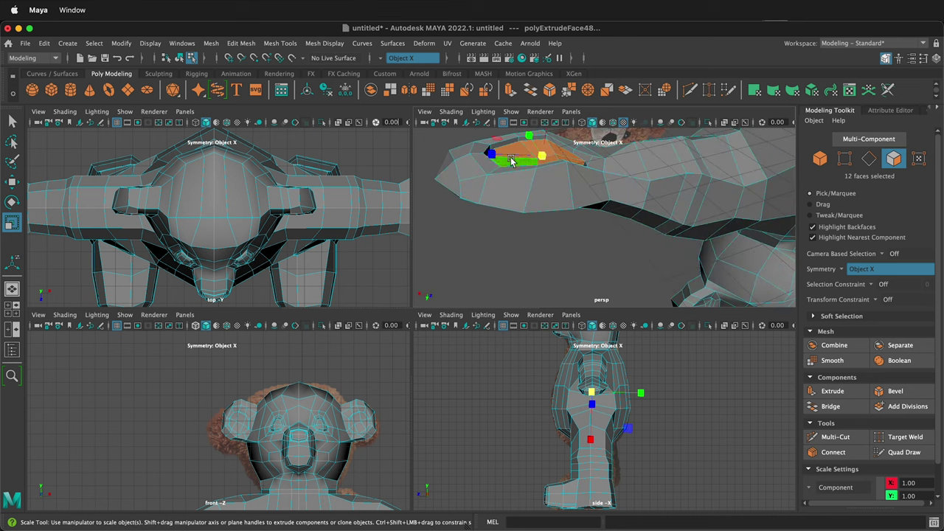
- Reposition the vertices along the edge of the paw pads near the wrists
right_drag(514, 153, 464, 152)
click(536, 162)
drag(547, 141, 543, 133)
key(w)
alt+drag(572, 192, 552, 200)
scroll(630, 172, down, 3)
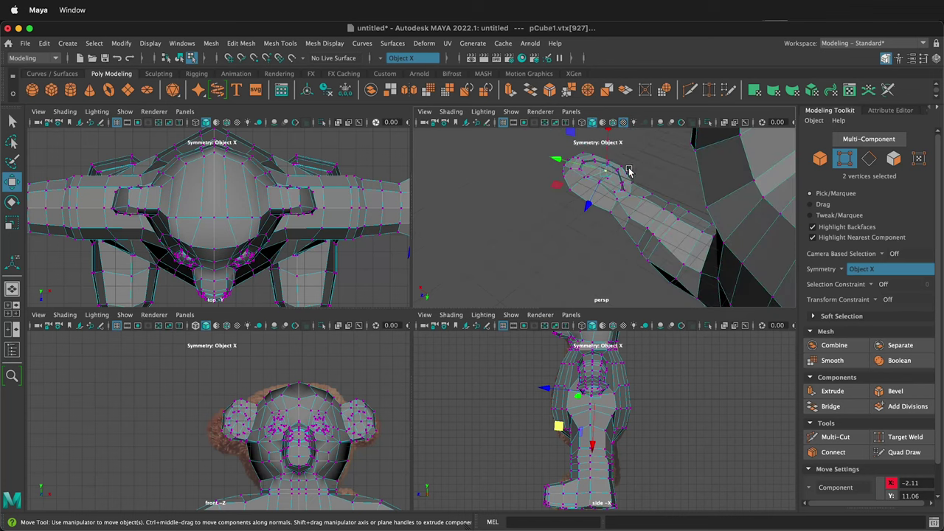
- Pull the central vertices of the paw pads outward to bulge them and check the shape in smooth preview
scroll(630, 173, up, 4)
alt+middle_drag(569, 170, 511, 230)
click(533, 223)
drag(563, 257, 557, 251)
click(492, 158)
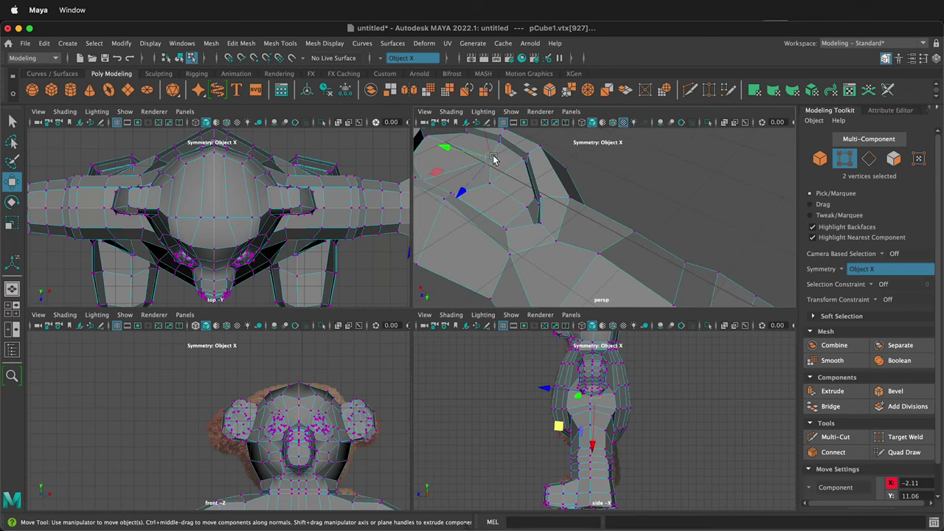
drag(437, 172, 411, 177)
click(496, 188)
click(494, 188)
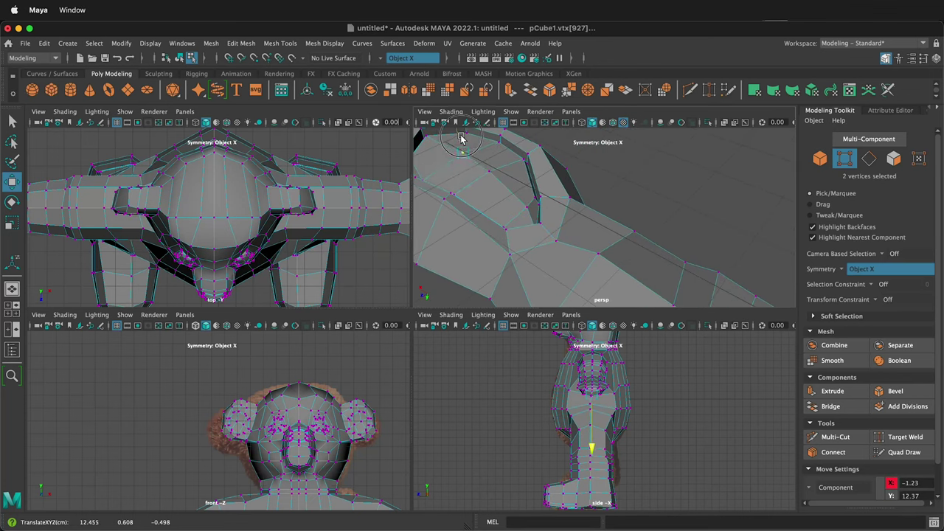
key(3)
alt+drag(582, 203, 628, 253)
key(1)
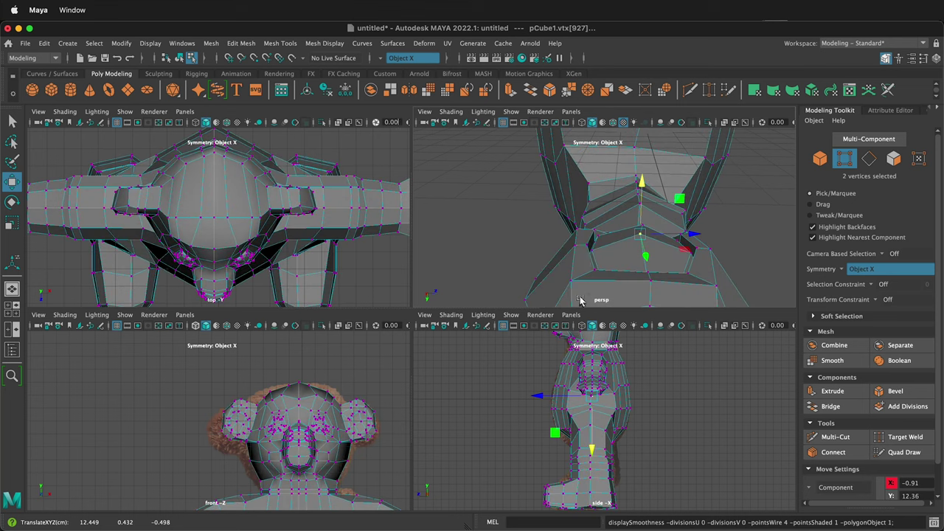
- Reposition the vertices on the wrist undersides and along the paw sides around the pads
click(606, 222)
click(592, 199)
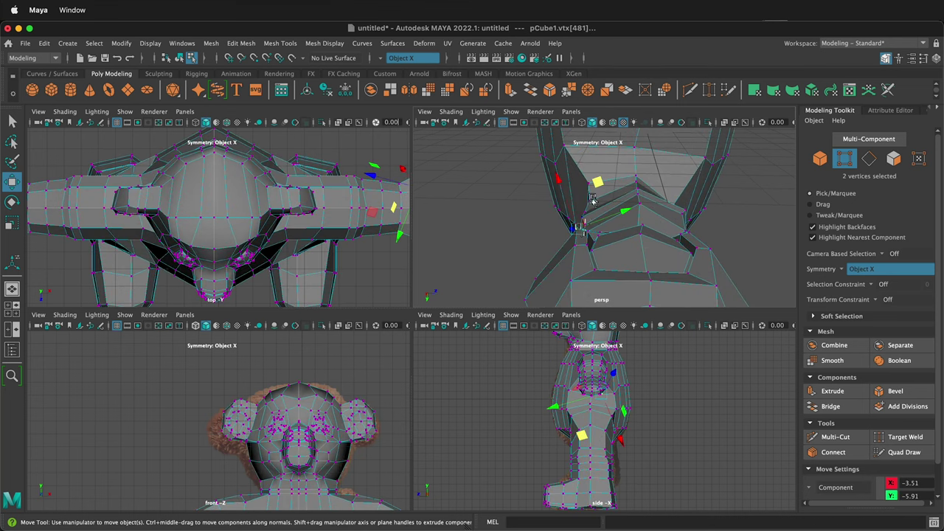
click(712, 273)
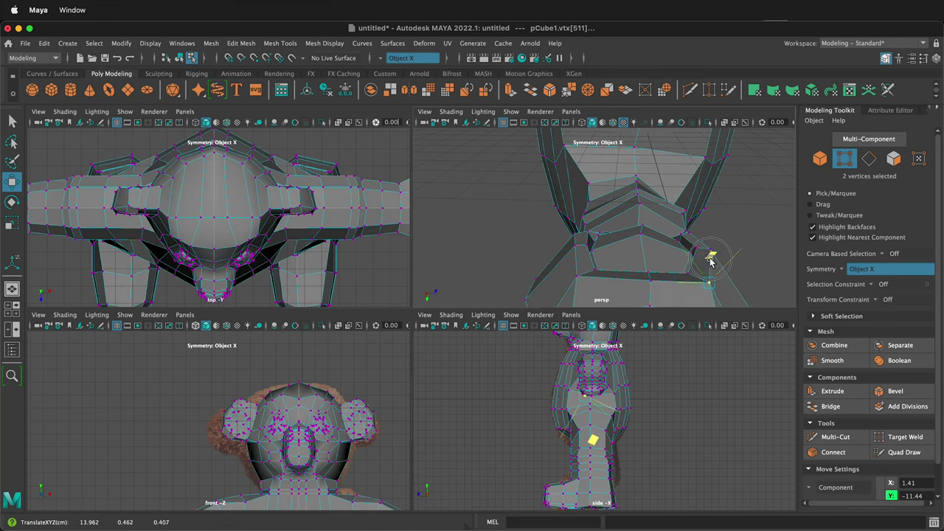
click(697, 208)
click(675, 173)
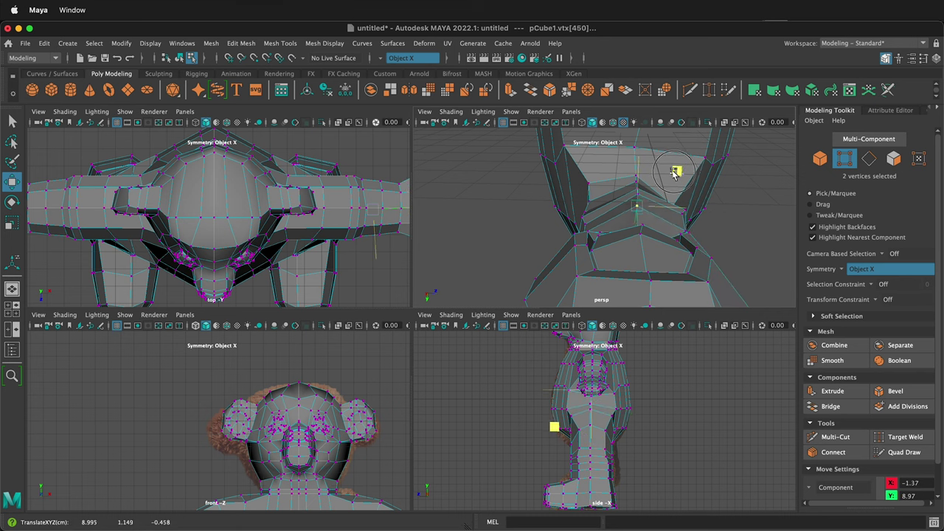
alt+drag(684, 231, 677, 189)
click(640, 262)
drag(643, 225, 652, 230)
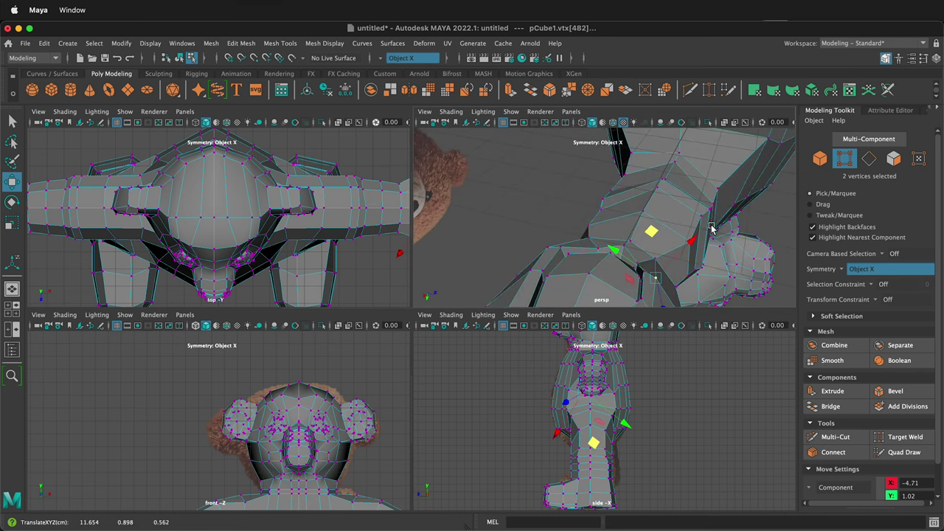
alt+drag(712, 228, 628, 188)
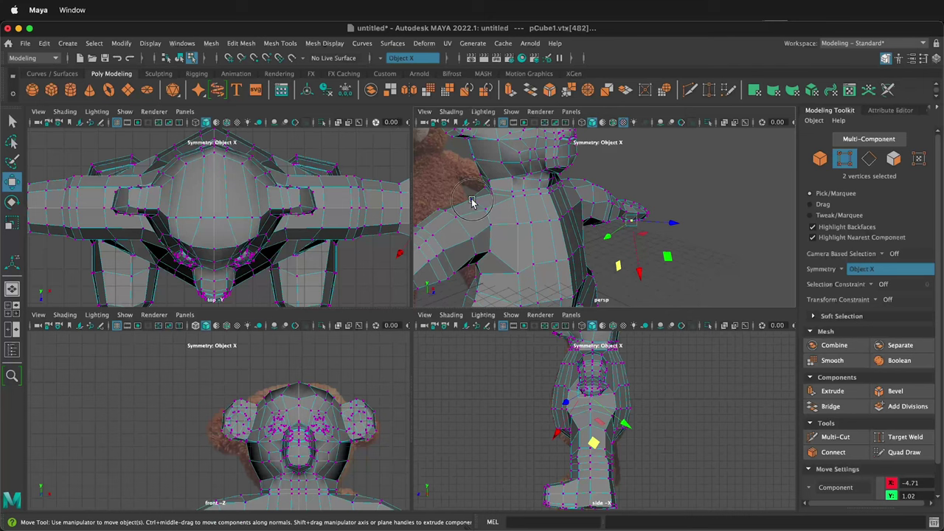
- Adjust the vertices at the front and back of the shoulders where the arms join the torso
click(473, 201)
drag(481, 169, 511, 236)
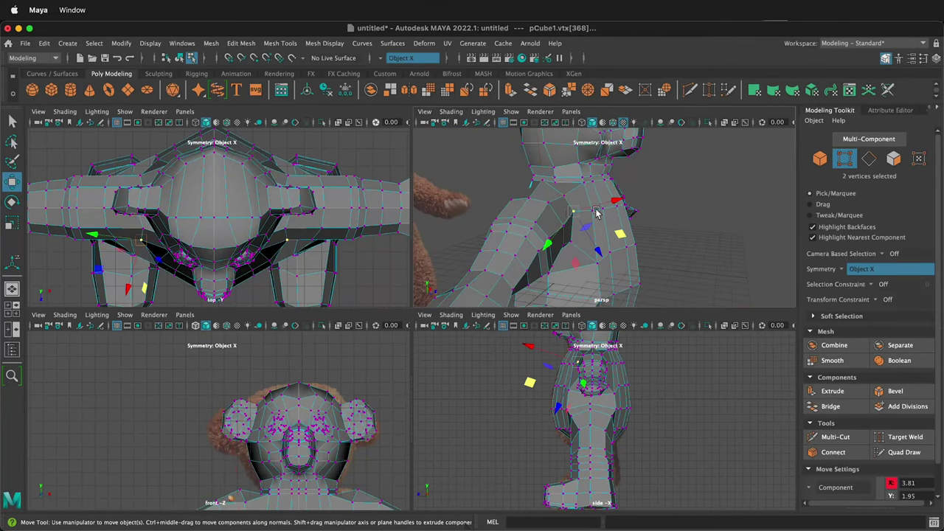
drag(620, 234, 625, 237)
click(576, 242)
drag(582, 291, 606, 207)
click(606, 240)
click(605, 265)
drag(569, 232, 557, 239)
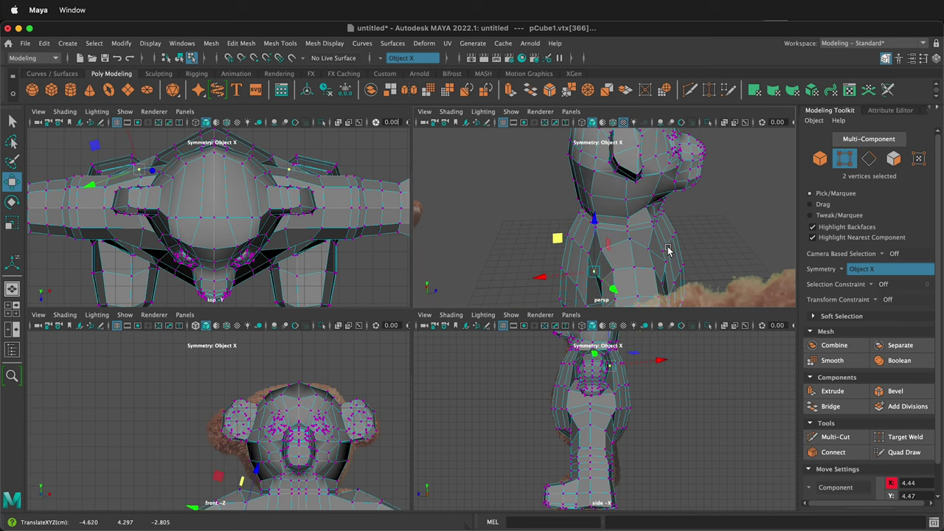
alt+drag(667, 251, 536, 207)
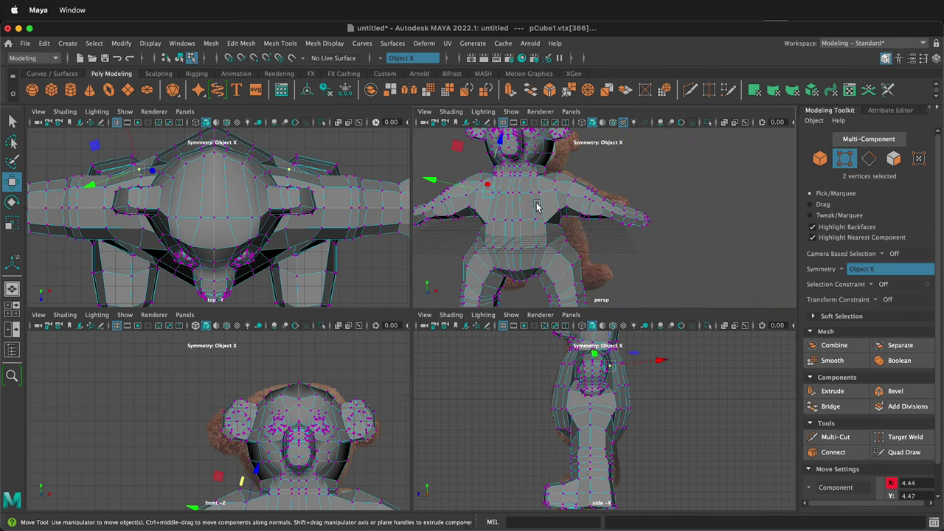
- Insert an edge loop around both shoulders where the arms join the torso and select the vertices on top of the shoulders
shift+right_drag(536, 207, 548, 216)
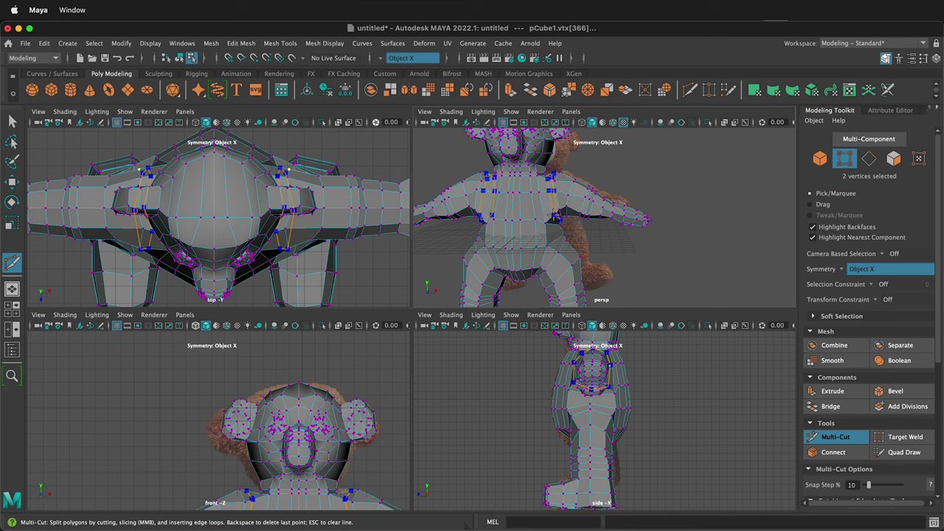
ctrl+click(553, 214)
scroll(547, 185, down, 3)
scroll(547, 185, up, 4)
right_drag(549, 183, 495, 185)
key(w)
click(563, 162)
scroll(616, 195, down, 5)
middle_drag(618, 195, 624, 194)
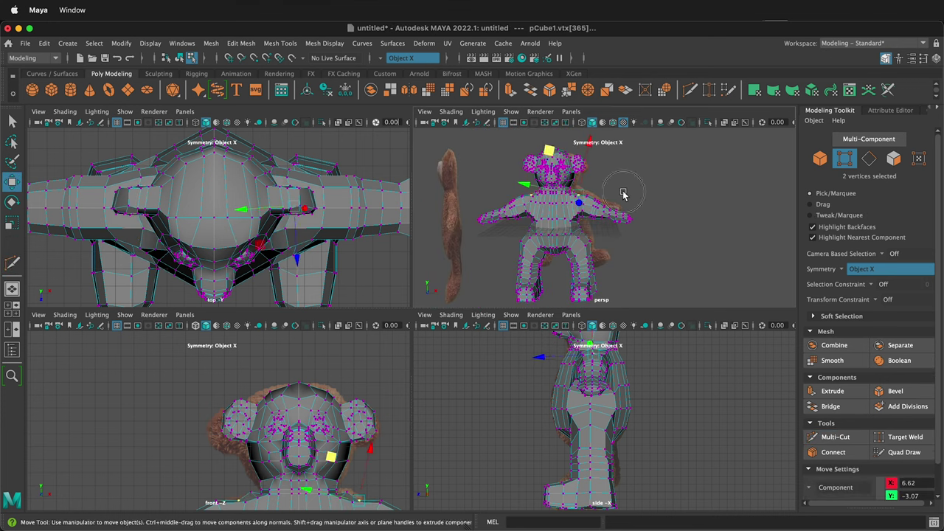
click(623, 193)
- Preview the mesh smoothed and select the ring of faces around both upper arms for scaling
key(q)
right_drag(569, 242, 563, 232)
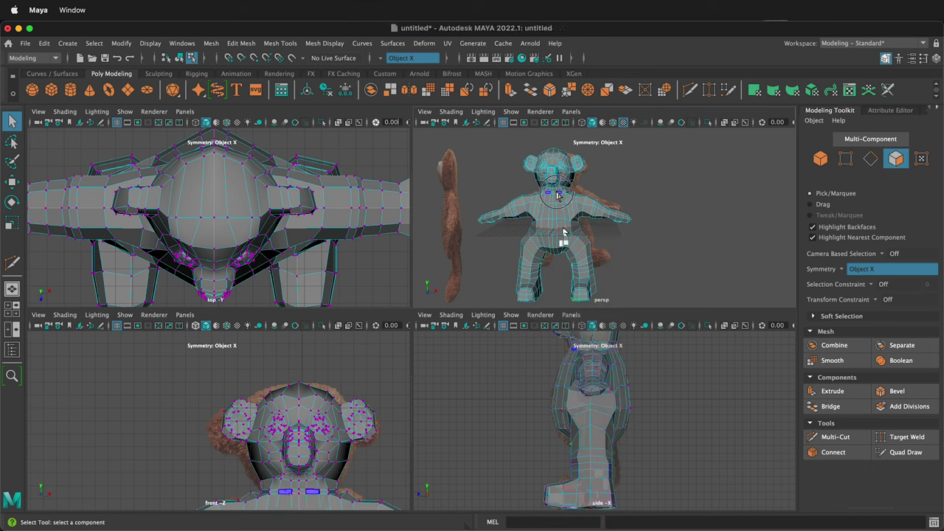
click(558, 194)
scroll(557, 197, up, 4)
key(3)
alt+drag(619, 208, 563, 180)
shift+double_click(563, 184)
key(r)
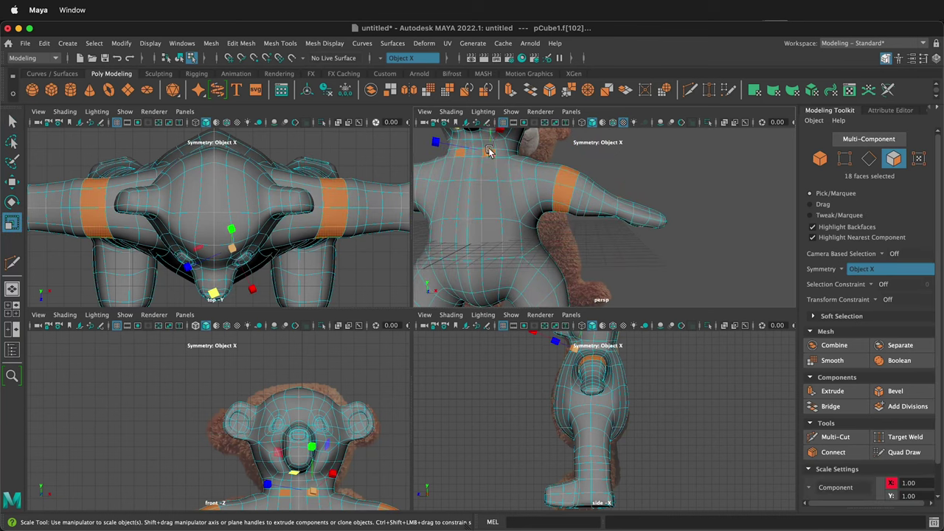
- Scale the edge loops around both arms near the elbows instead of the face rings
click(587, 204)
right_drag(583, 202, 582, 190)
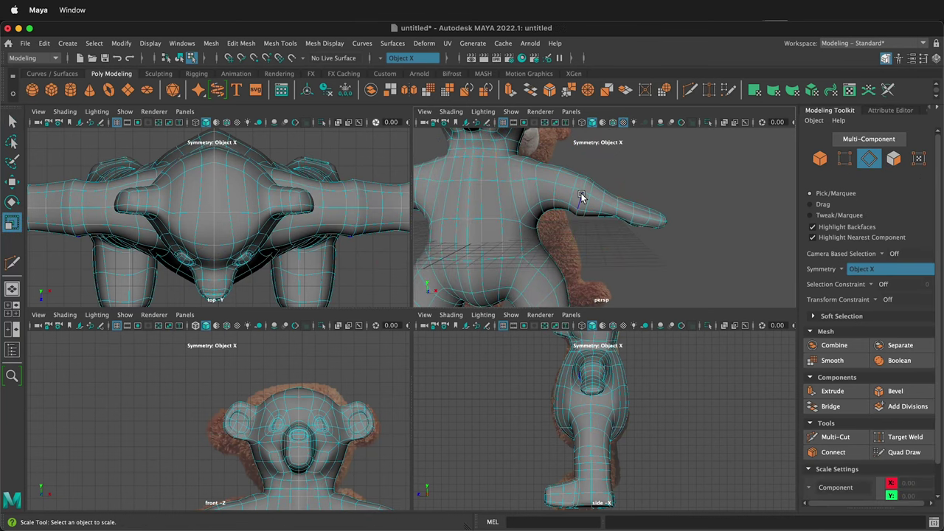
double_click(584, 187)
alt+drag(585, 196, 564, 206)
drag(585, 196, 574, 199)
click(621, 242)
alt+drag(622, 243, 584, 261)
scroll(584, 261, down, 5)
scroll(553, 214, up, 5)
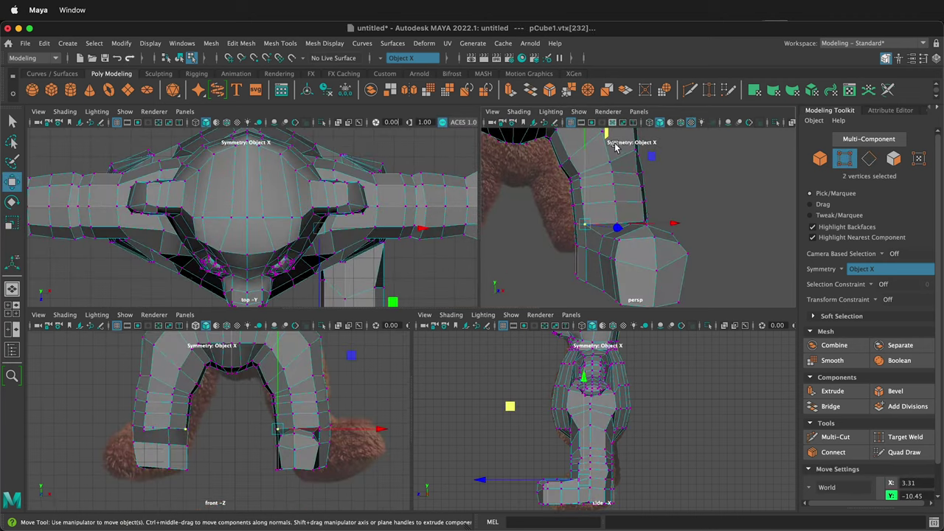
- Reposition the inner ankle vertices of both legs where they meet the feet
click(649, 164)
alt+drag(651, 168, 628, 263)
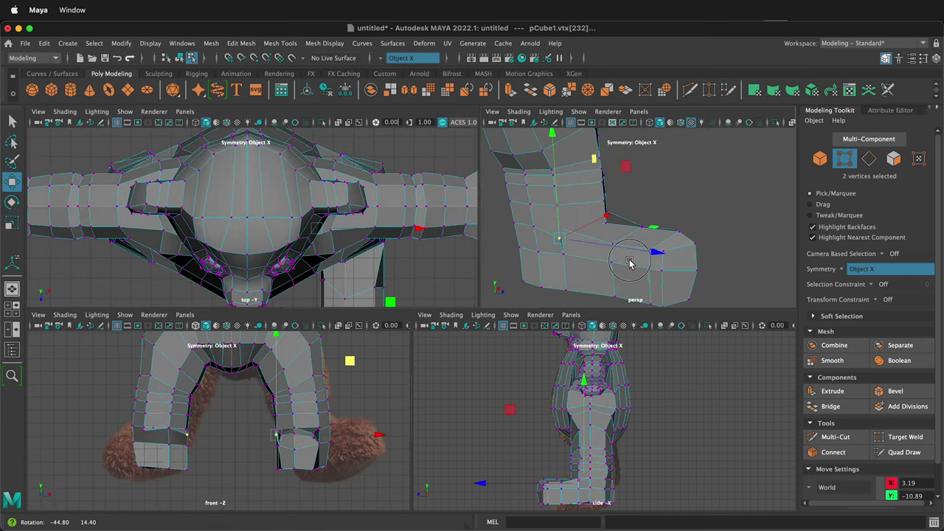
mouse_move(565, 240)
alt+mouse_down()
mouse_move(584, 247)
mouse_move(626, 230)
mouse_move(573, 256)
alt+mouse_up()
click(570, 256)
click(595, 217)
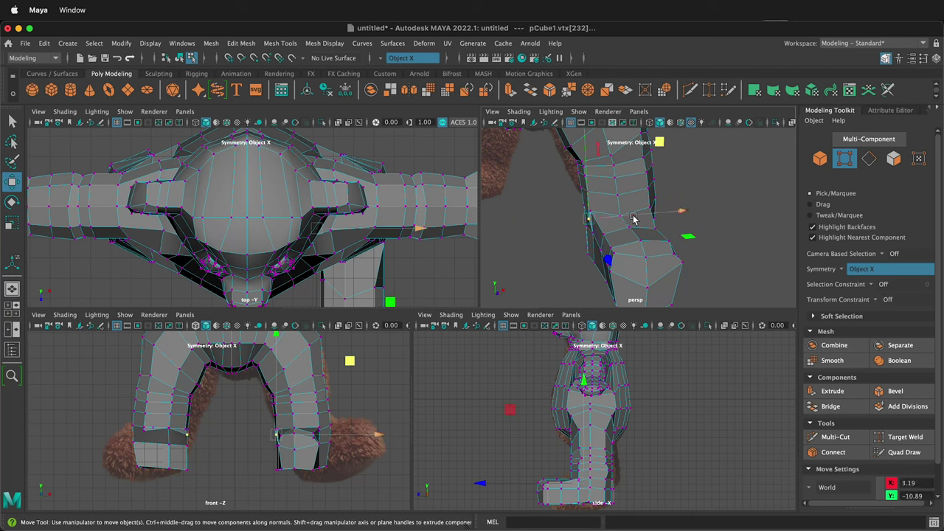
click(634, 217)
click(589, 220)
click(663, 238)
scroll(640, 240, down, 6)
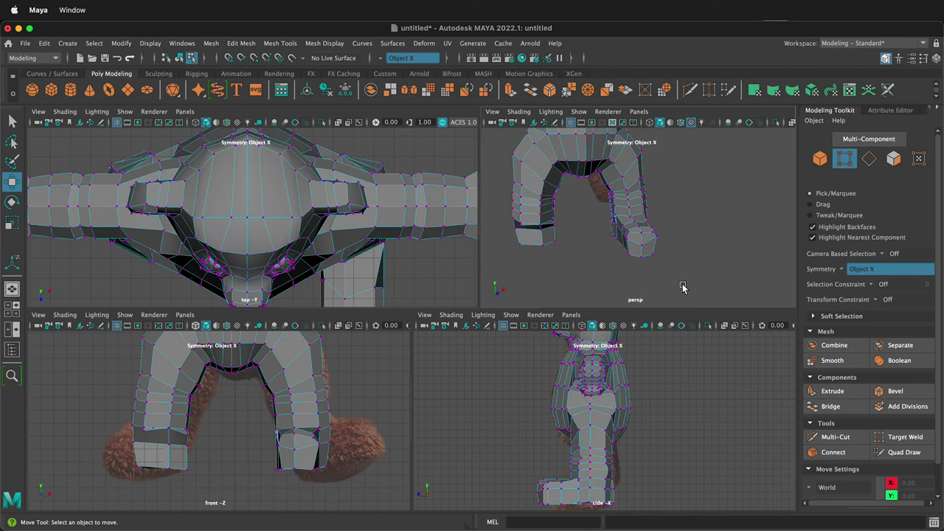
alt+drag(685, 274, 651, 272)
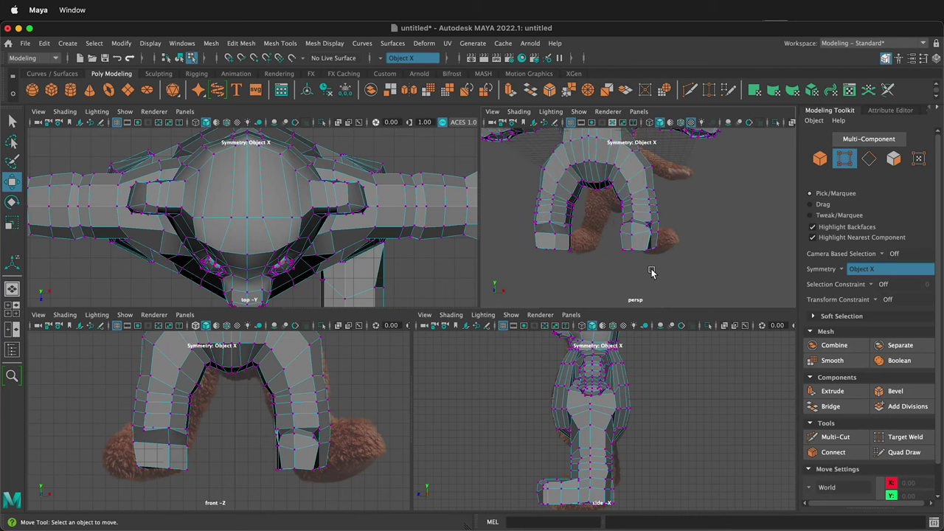
drag(507, 253, 509, 253)
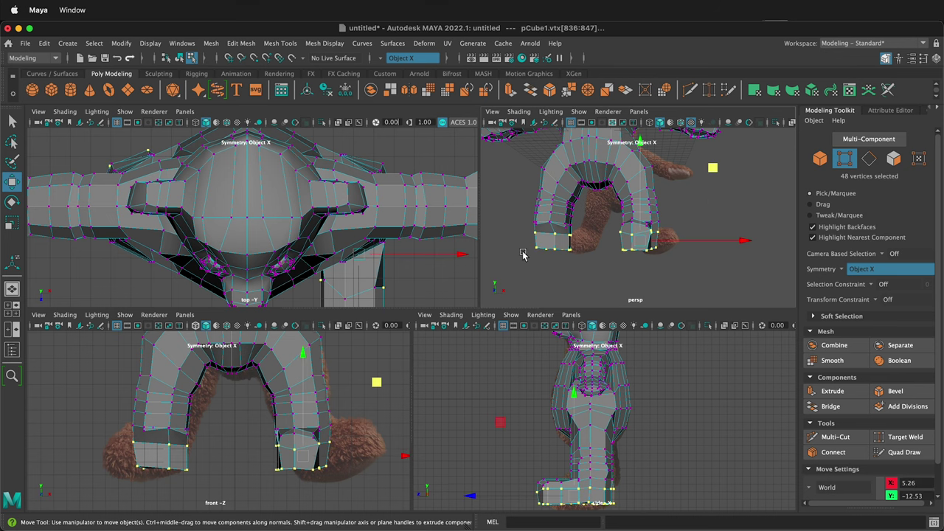
click(523, 254)
drag(693, 217, 507, 273)
click(507, 273)
- Select all the lower-leg and foot faces of both legs, shrinking the selection to below the knees, and delete them
right_drag(670, 243, 663, 258)
drag(516, 287, 517, 286)
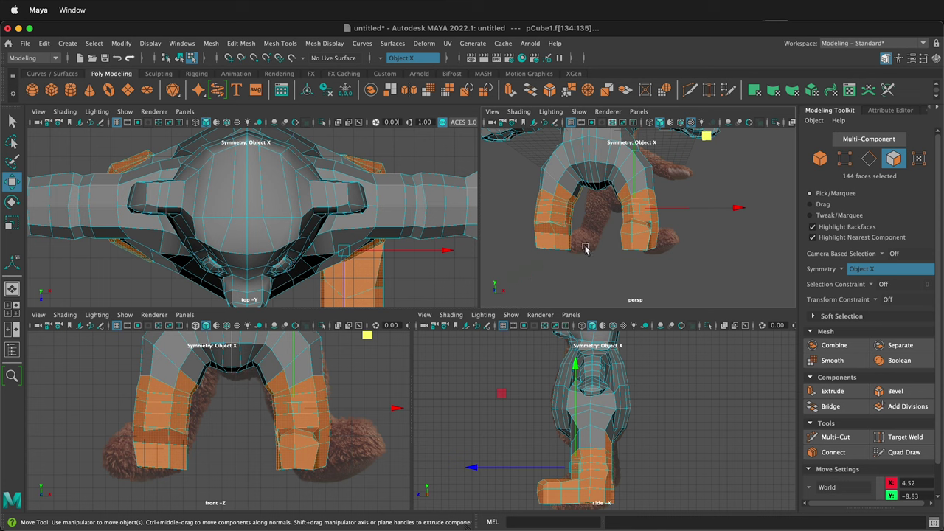
alt+drag(596, 239, 636, 232)
scroll(619, 195, up, 3)
key(super+z)
mouse_move(603, 196)
alt+mouse_down()
mouse_move(611, 211)
mouse_move(592, 198)
alt+mouse_up()
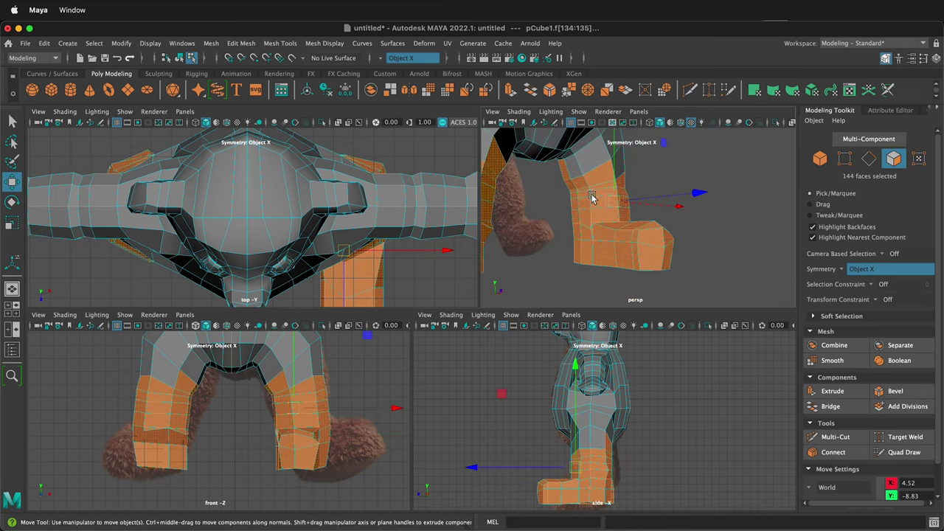
key(shift+period)
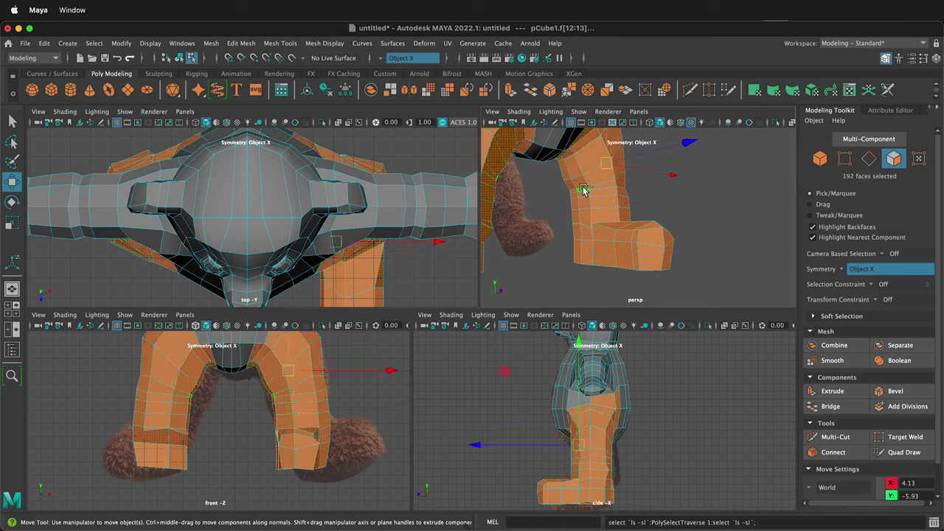
key(shift+comma)
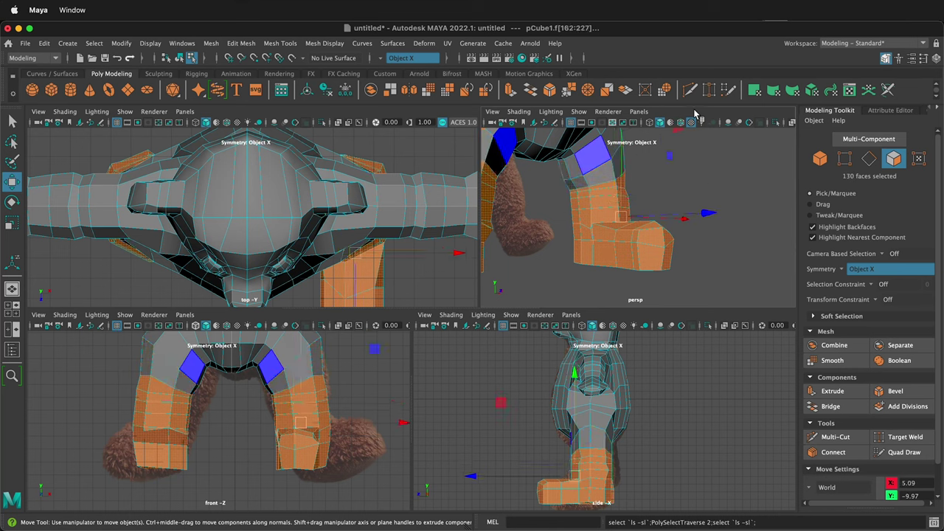
key(shift+comma)
key(shift+comma)
key(shift+comma)
key(shift+comma)
key(shift+comma)
key(shift+period)
key(shift+period)
key(shift+period)
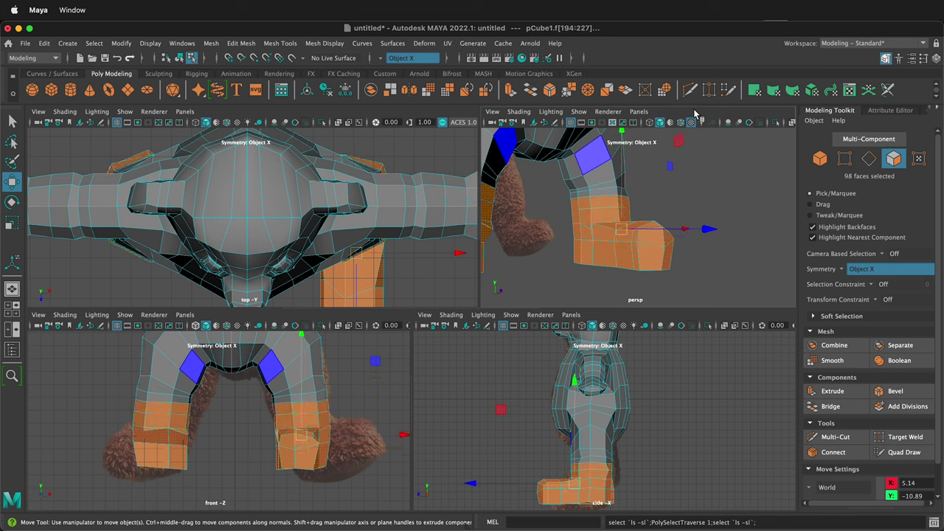
key(shift+period)
key(shift+period)
key(shift+period)
key(shift+period)
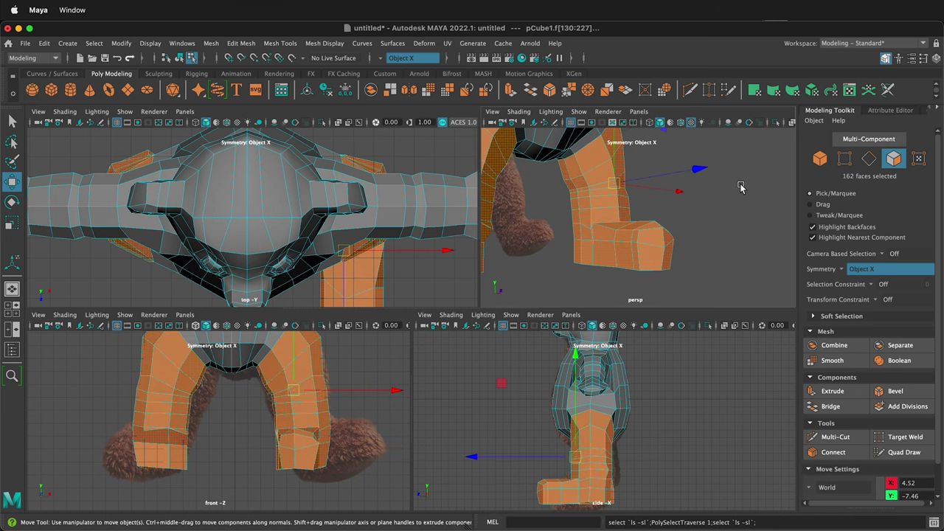
alt+drag(739, 186, 699, 194)
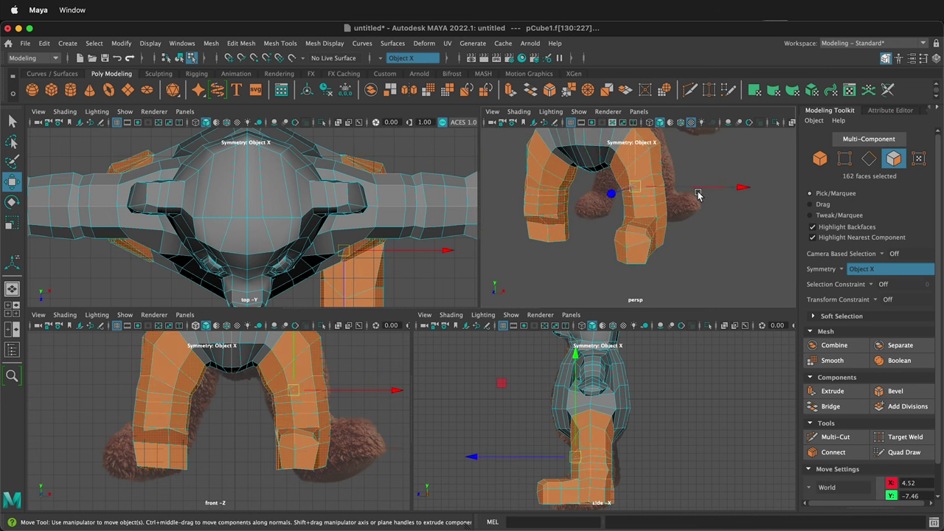
key(shift+comma)
key(shift+comma)
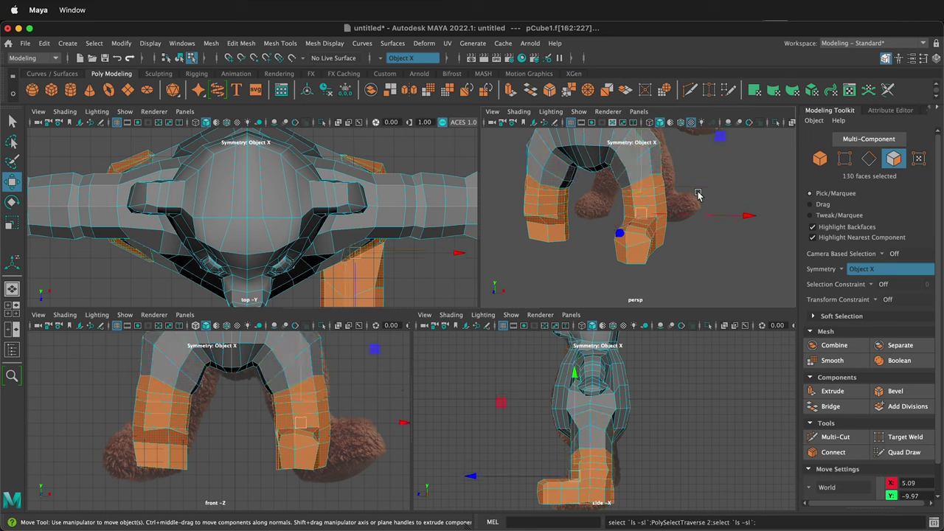
key(Delete)
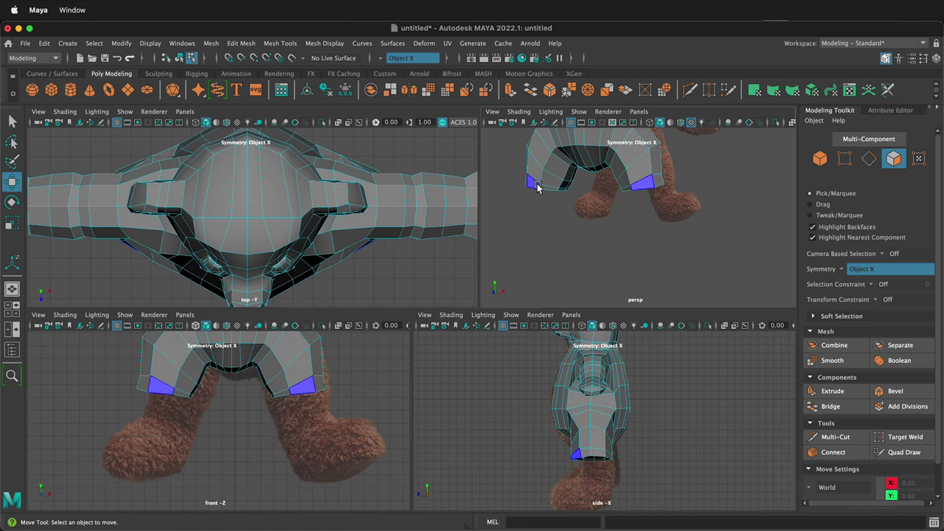
- Select the open border edges at the cut ends of both legs and fill the holes
alt+drag(537, 187, 642, 264)
right_click(609, 244)
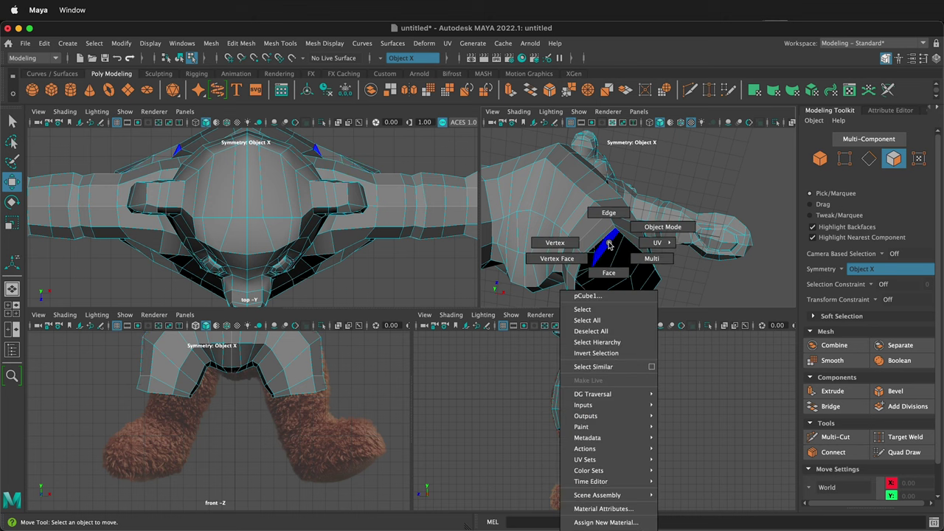
click(608, 213)
alt+drag(594, 233, 603, 245)
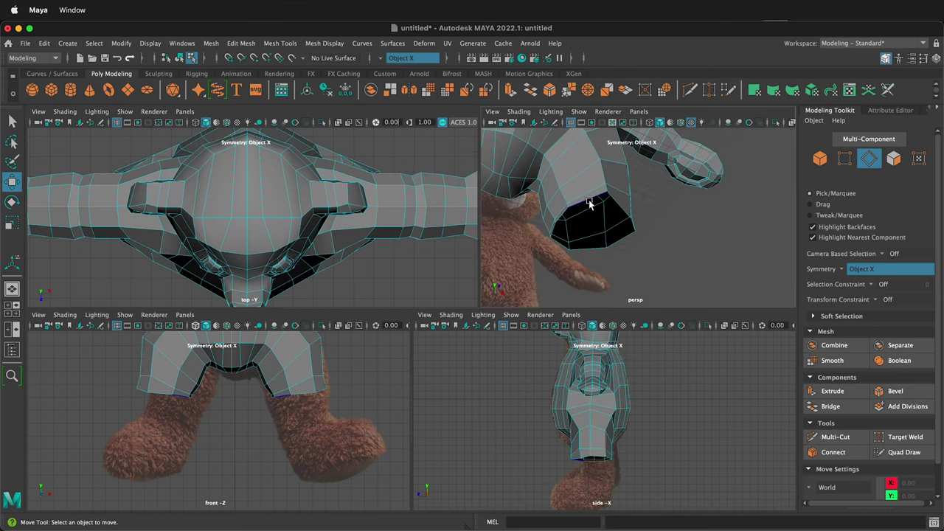
click(588, 202)
click(209, 44)
click(243, 113)
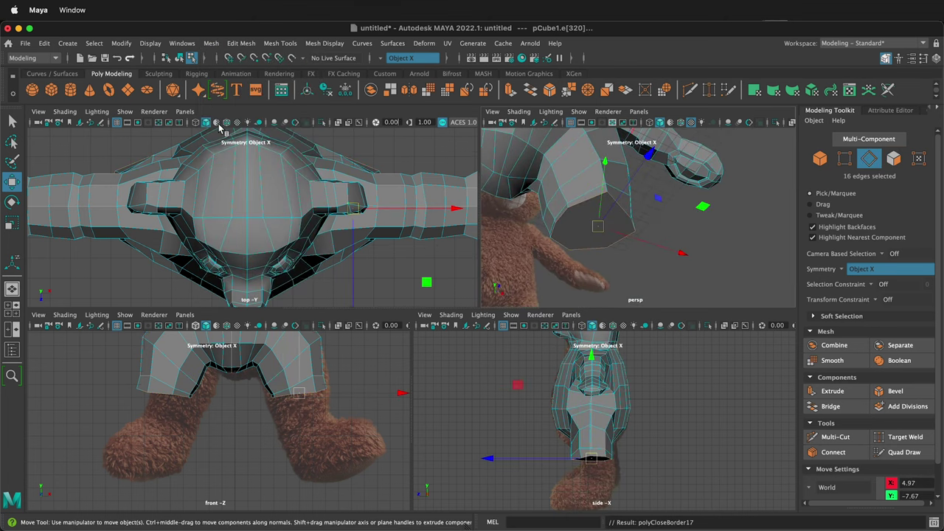
- Split each leg's end cap into four faces with two crossing Multi-Cut lines through its centre
shift+right_drag(570, 230, 516, 228)
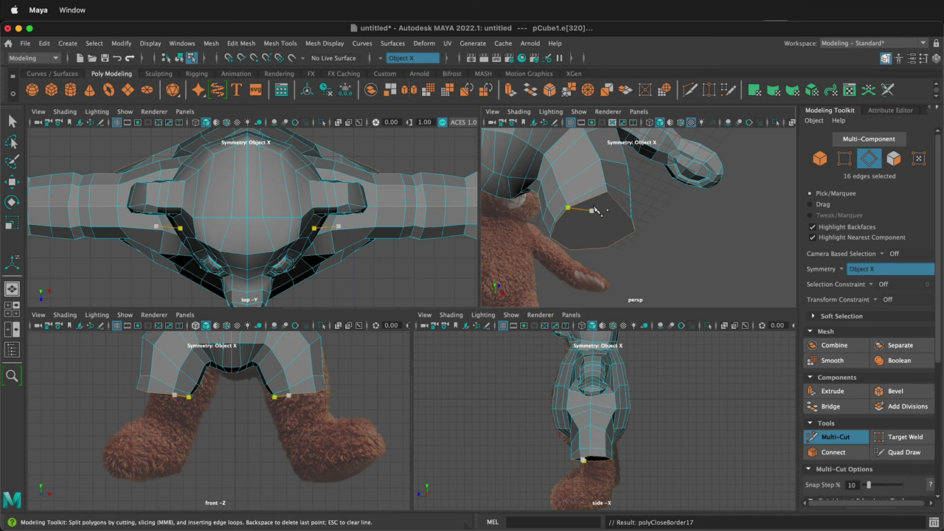
scroll(559, 209, up, 2)
alt+drag(647, 233, 680, 291)
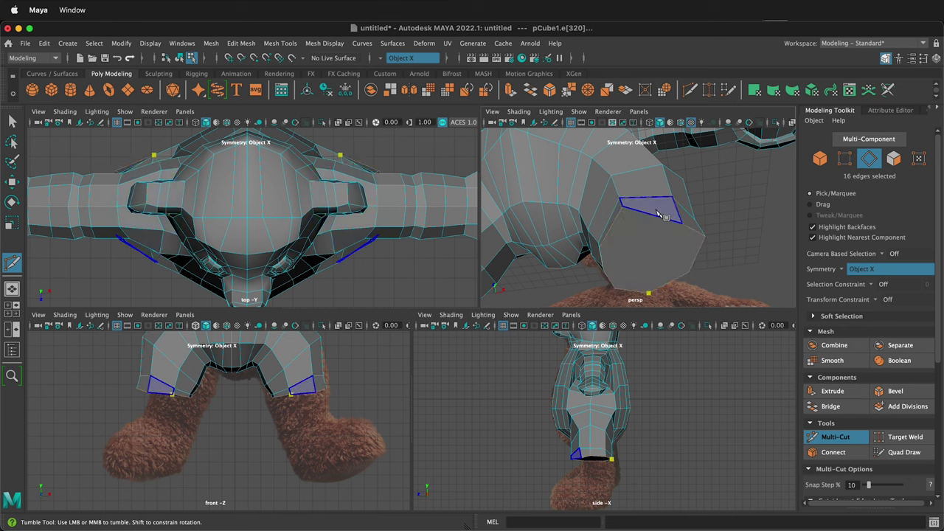
click(623, 210)
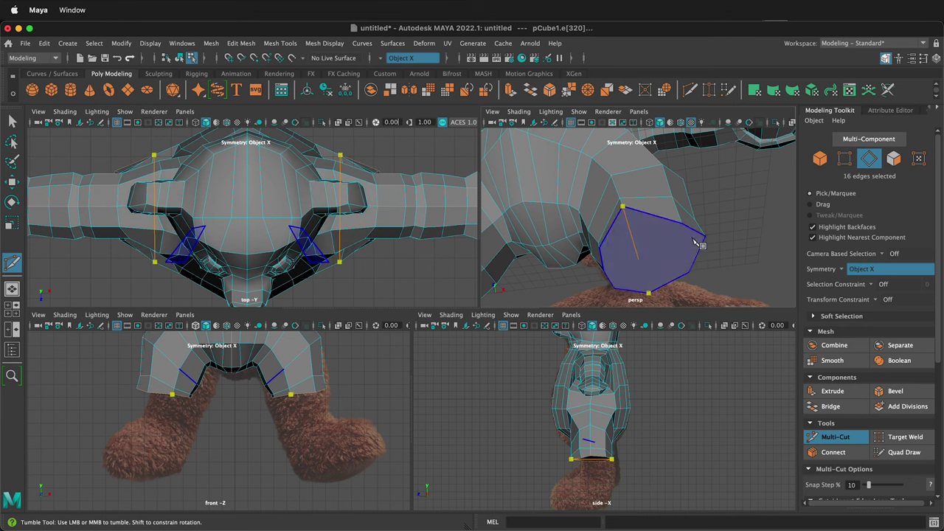
right_click(647, 267)
click(632, 291)
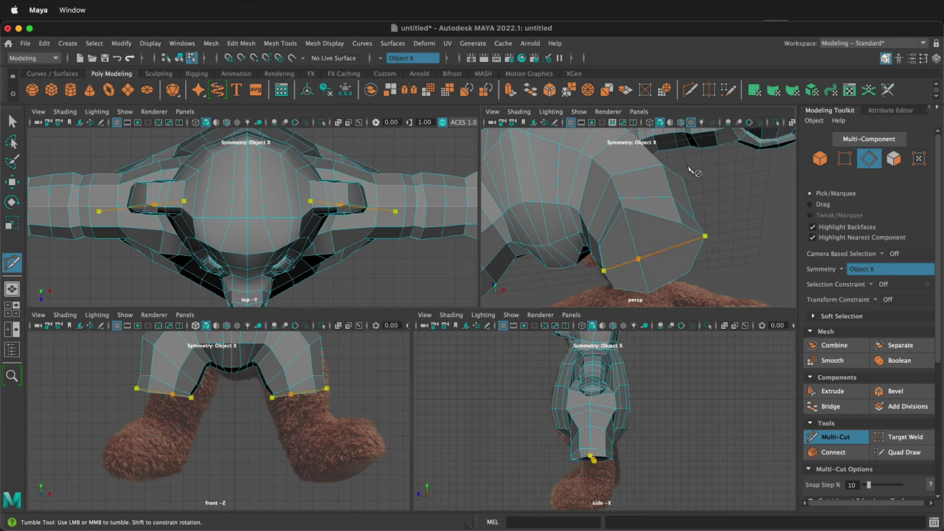
key(Return)
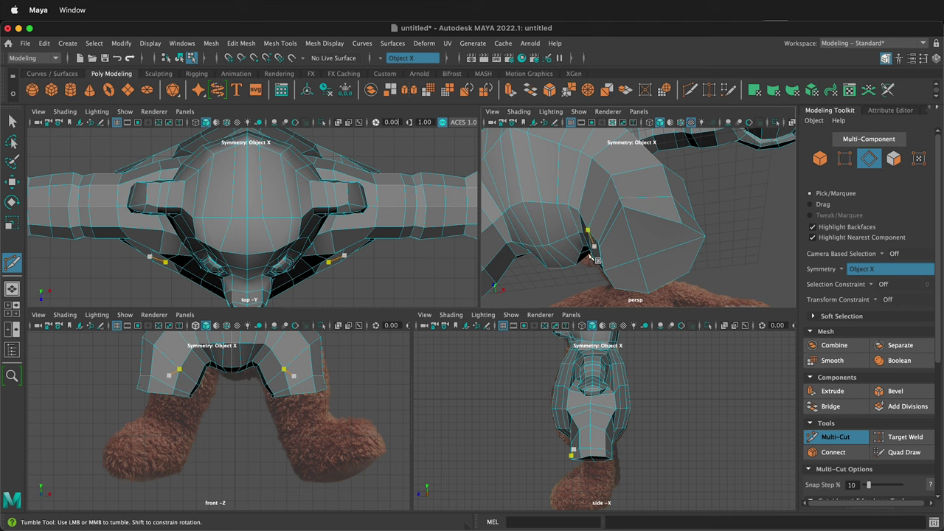
- Extrude the four cap faces at the end of each leg
right_click(617, 263)
right_drag(616, 262, 615, 292)
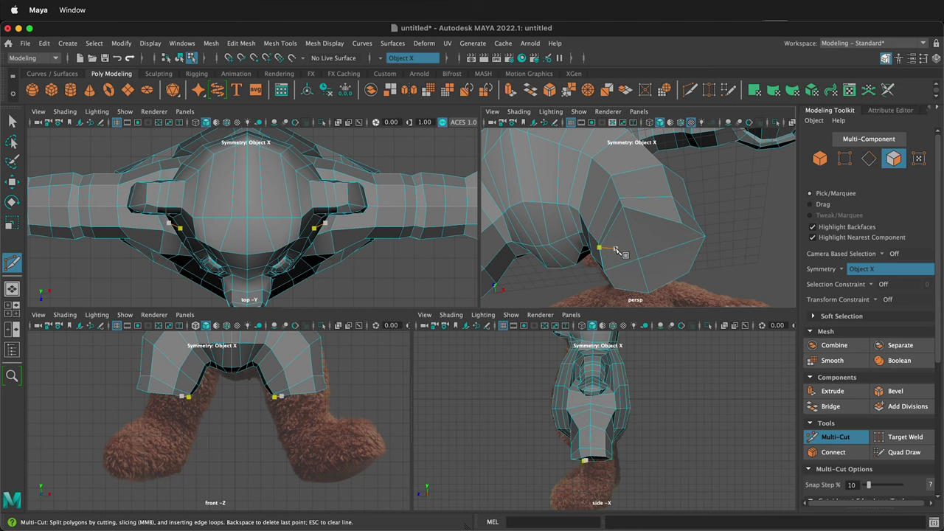
key(q)
click(619, 246)
shift+click(656, 234)
shift+click(662, 263)
shift+click(625, 279)
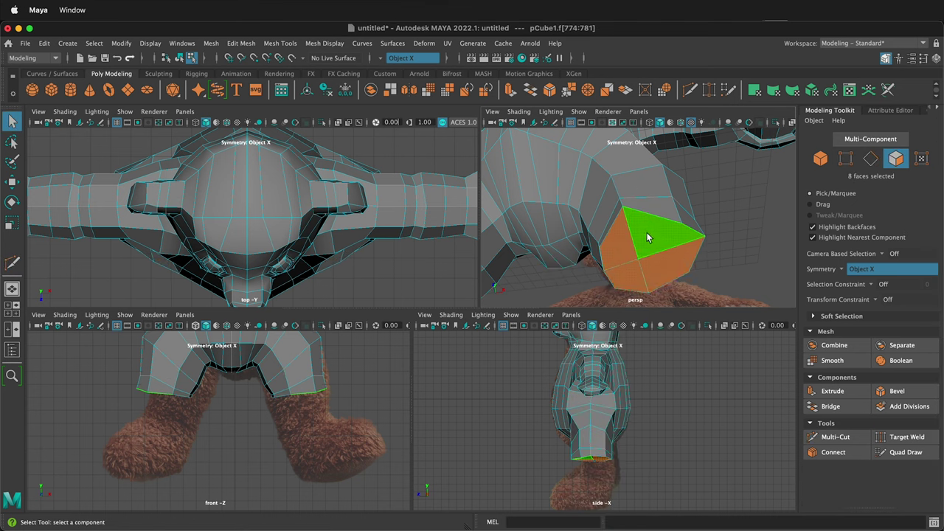
alt+drag(647, 237, 647, 258)
key(ctrl+e)
key(w)
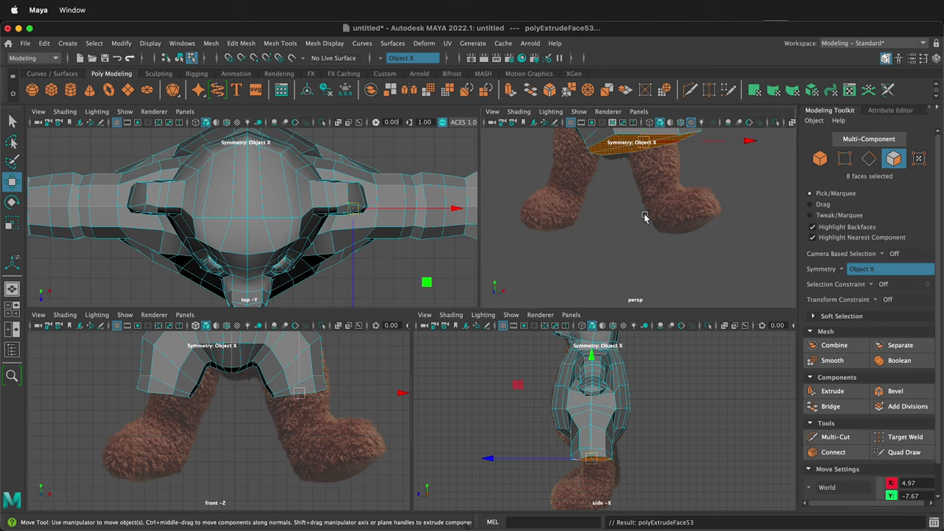
- Move the extruded leg ends downward and slightly outward to follow the reference legs
alt+drag(647, 215, 645, 250)
scroll(646, 250, down, 5)
drag(708, 142, 718, 142)
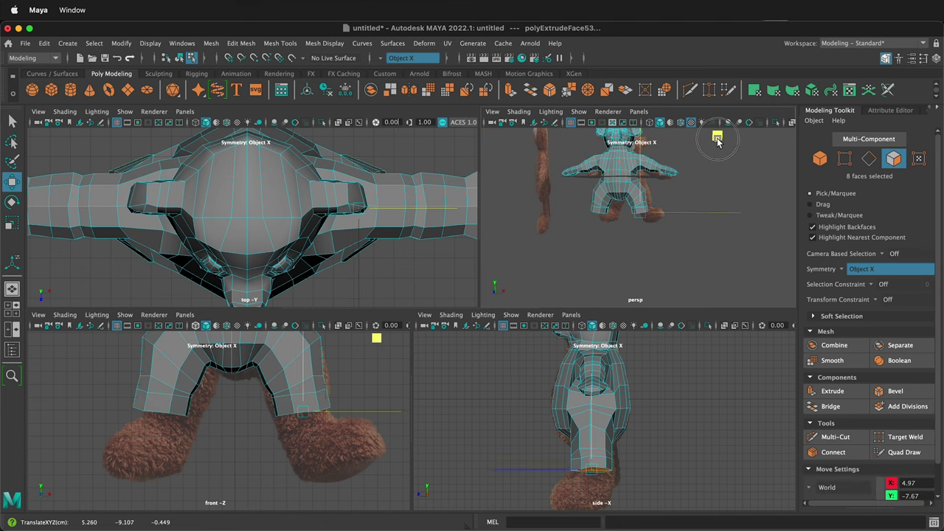
scroll(306, 413, down, 2)
scroll(306, 413, up, 3)
drag(383, 341, 381, 334)
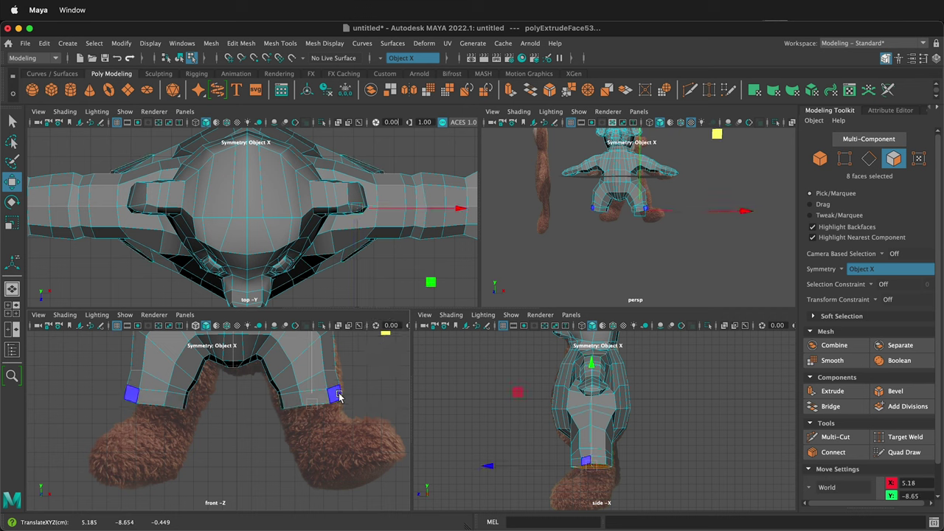
- Extrude the leg ends again, move them down to the tops of the reference feet and adjust their scale
shift+right_drag(336, 399, 329, 385)
drag(386, 334, 391, 357)
key(r)
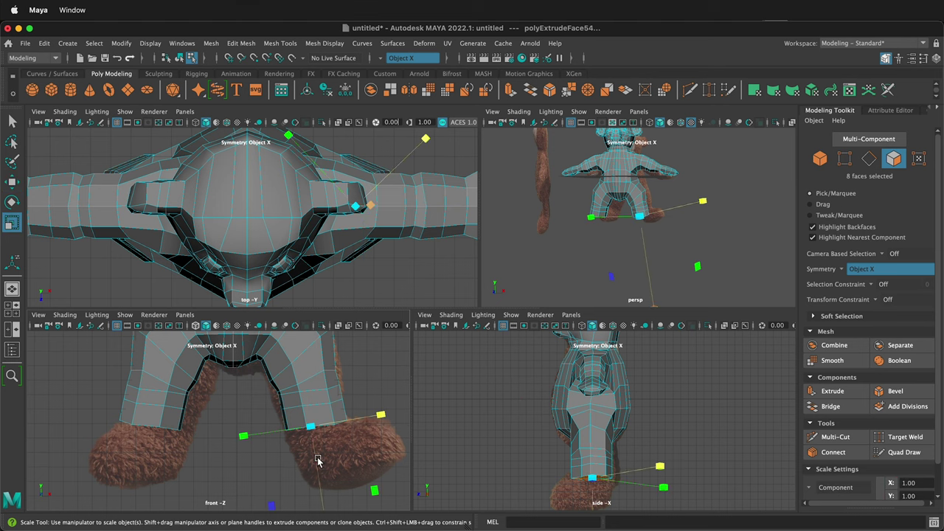
drag(309, 426, 308, 410)
scroll(325, 431, down, 4)
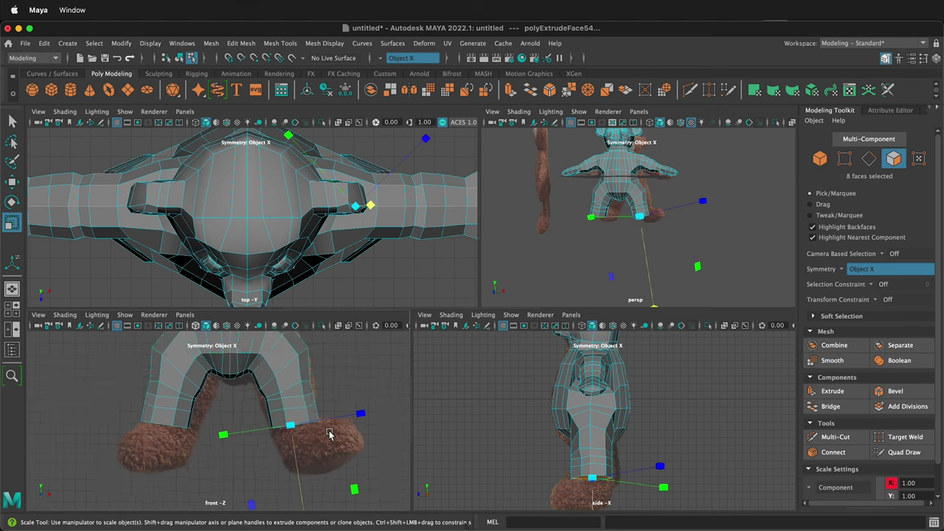
- Extrude the end faces of both legs, move them down into the reference feet and level them
scroll(907, 420, down, 2)
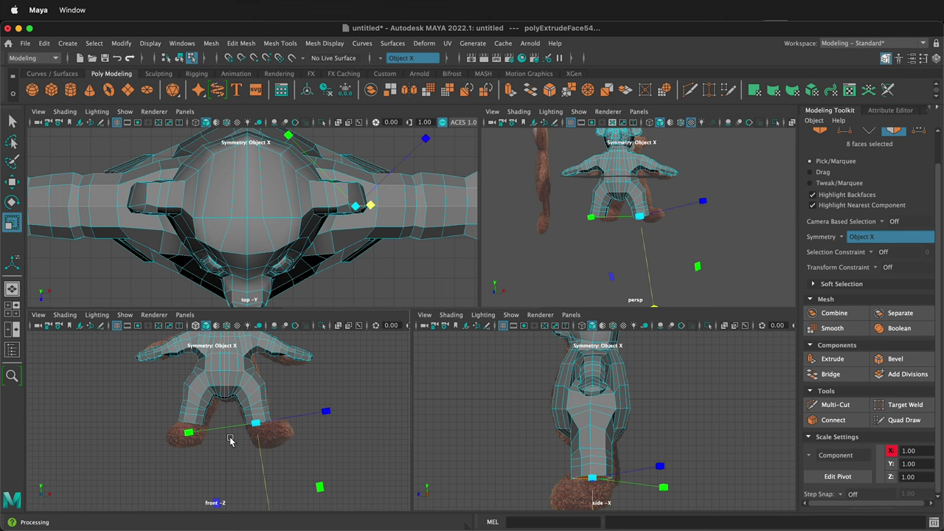
scroll(231, 441, up, 5)
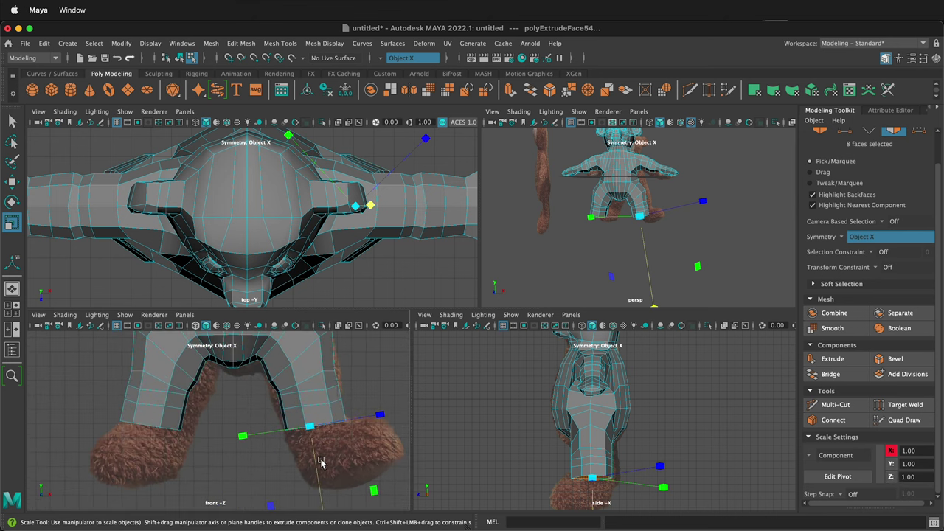
key(ctrl+e)
key(w)
drag(318, 367, 395, 380)
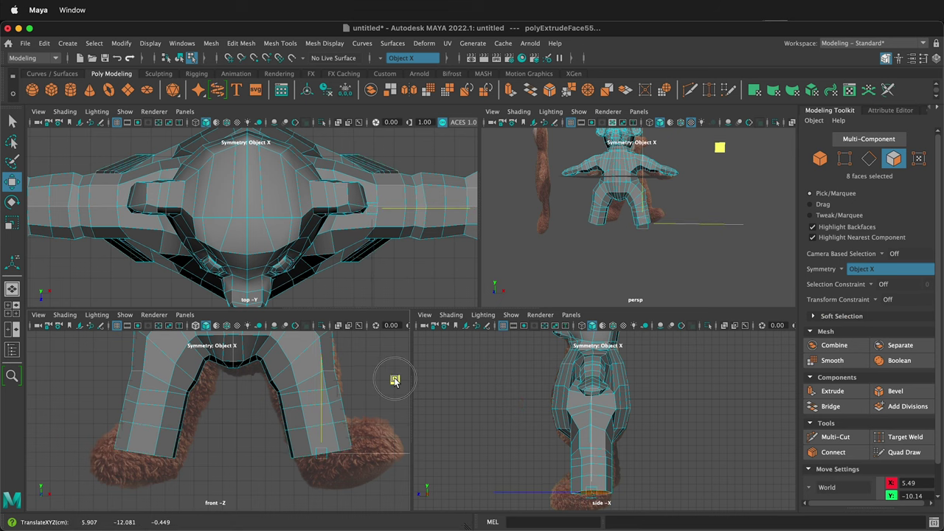
key(e)
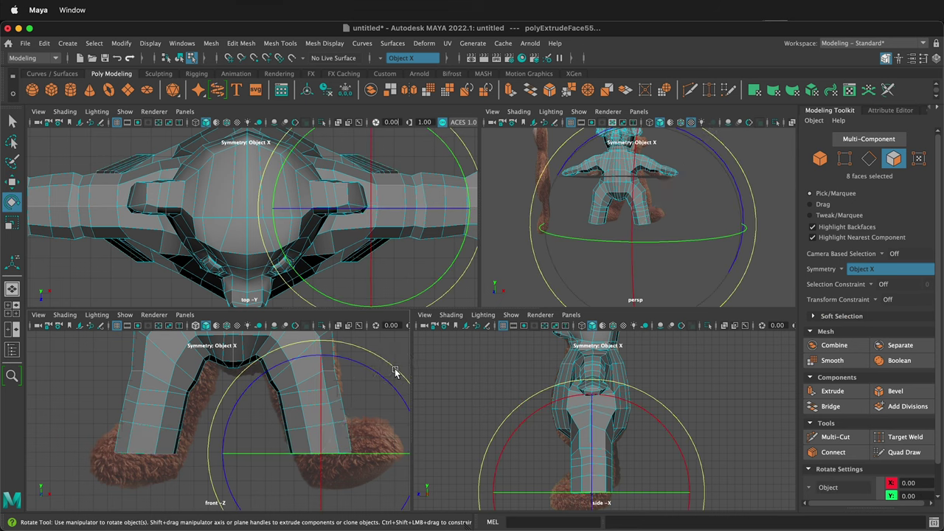
- Extrude the leg ends once more straight down to the soles of the reference feet
key(ctrl+e)
key(w)
drag(323, 391, 323, 410)
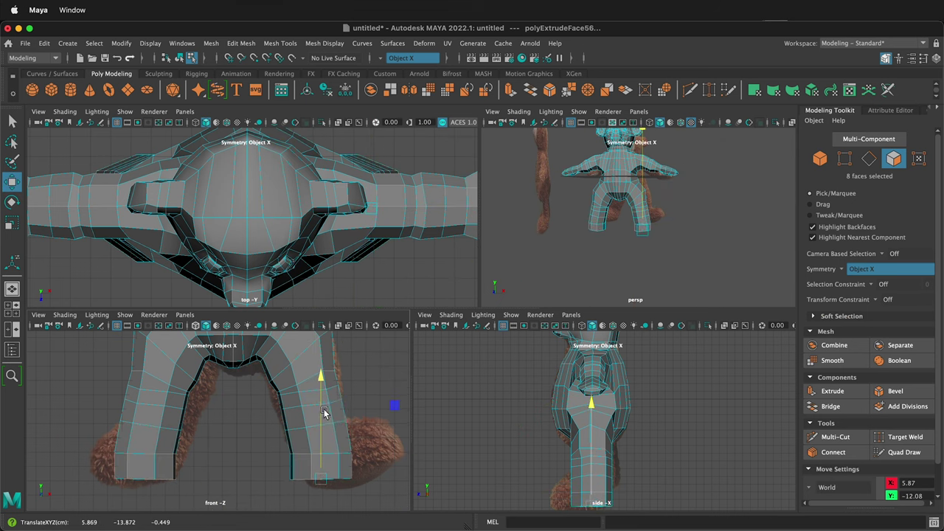
- Extrude the four lowest front faces of each leg forward to form the feet and flatten the foot fronts
right_drag(336, 411, 352, 357)
right_click(337, 445)
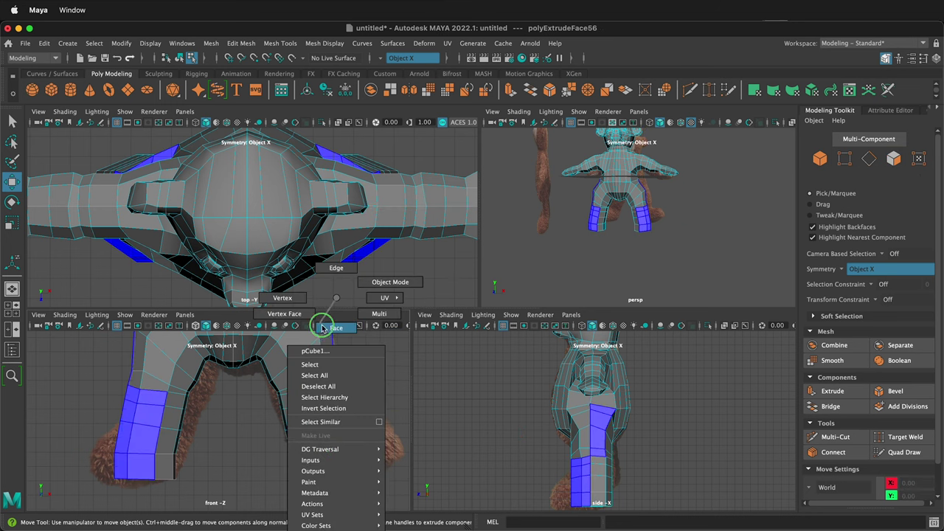
right_drag(322, 327, 325, 327)
scroll(708, 223, up, 8)
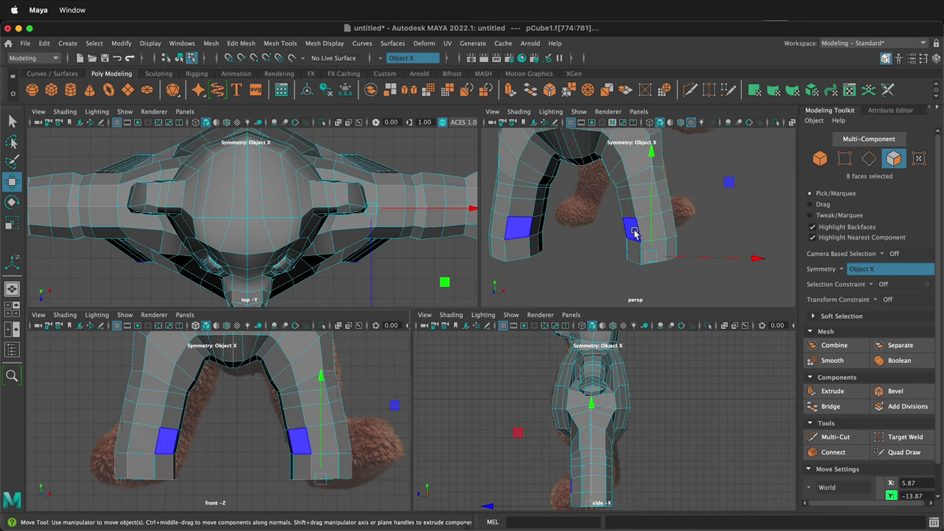
click(635, 229)
shift+click(654, 228)
shift+click(654, 249)
shift+drag(649, 239, 575, 271)
key(r)
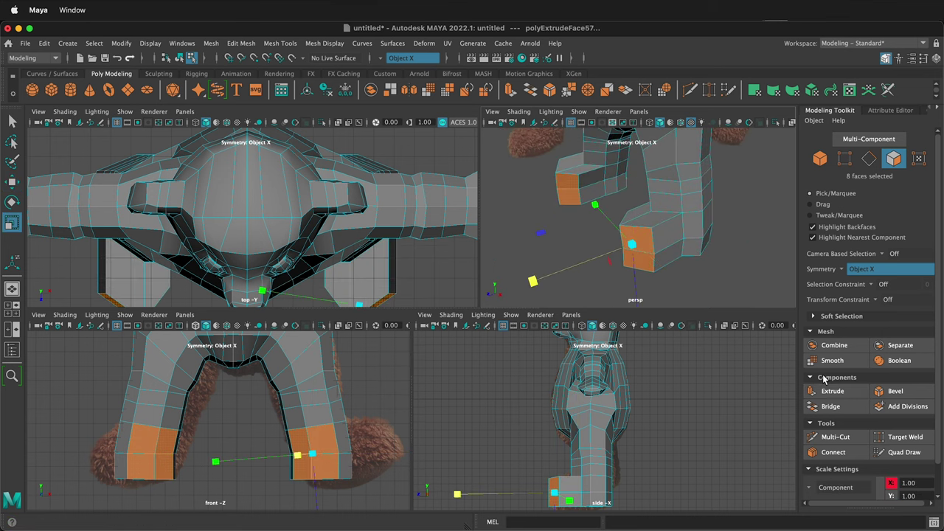
drag(679, 237, 679, 237)
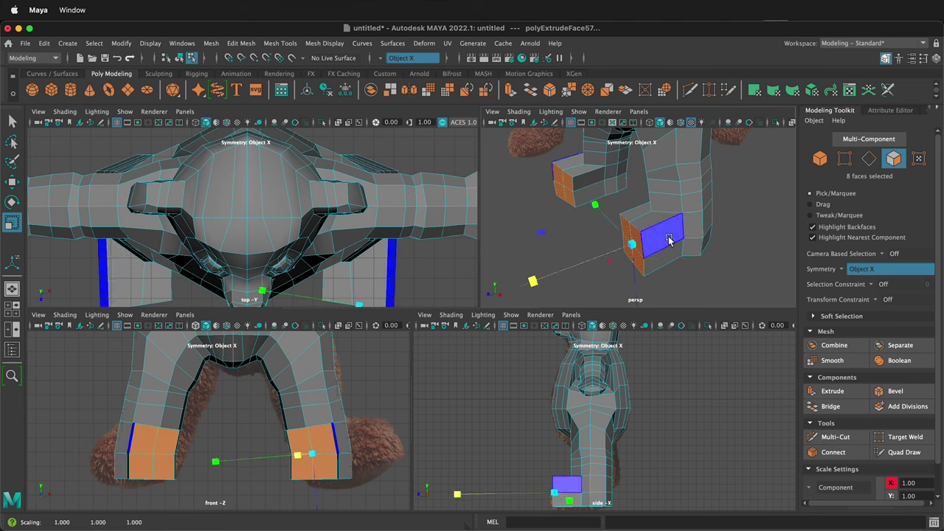
- Move the upper corner vertices of the foot fronts inward and down to round the tops of the feet
key(w)
drag(583, 268, 641, 239)
right_drag(641, 235, 587, 234)
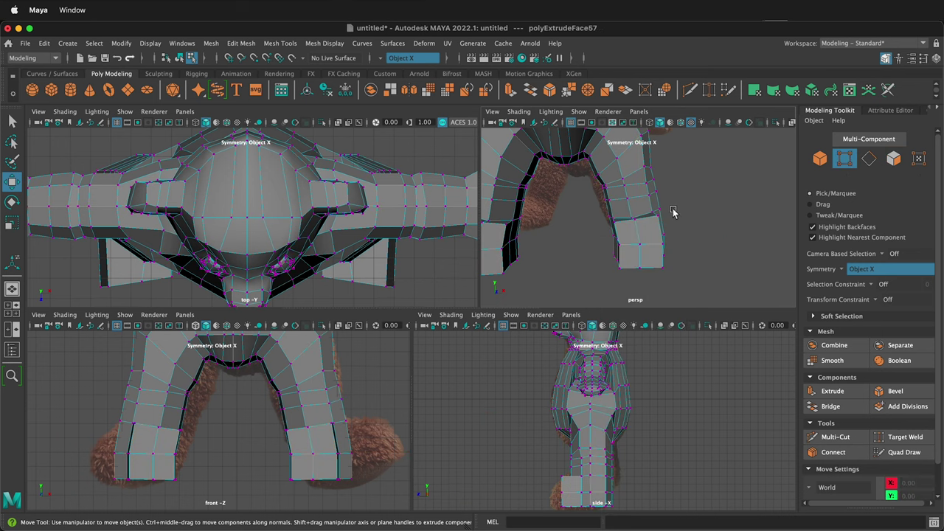
click(658, 216)
drag(730, 143, 694, 157)
click(614, 222)
- Extrude the foot front faces slightly forward again and scale them inward
right_drag(656, 259, 656, 288)
shift+drag(650, 268, 670, 279)
key(r)
key(w)
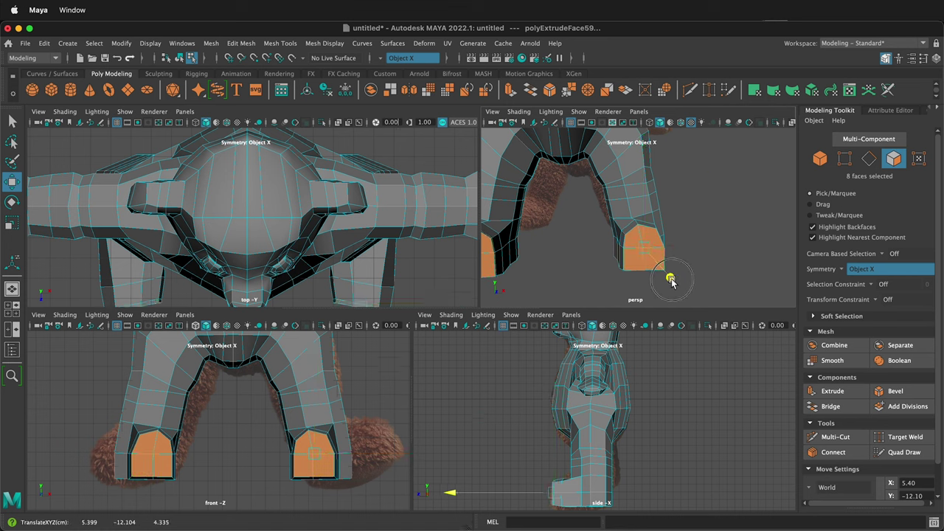
key(r)
drag(642, 249, 642, 253)
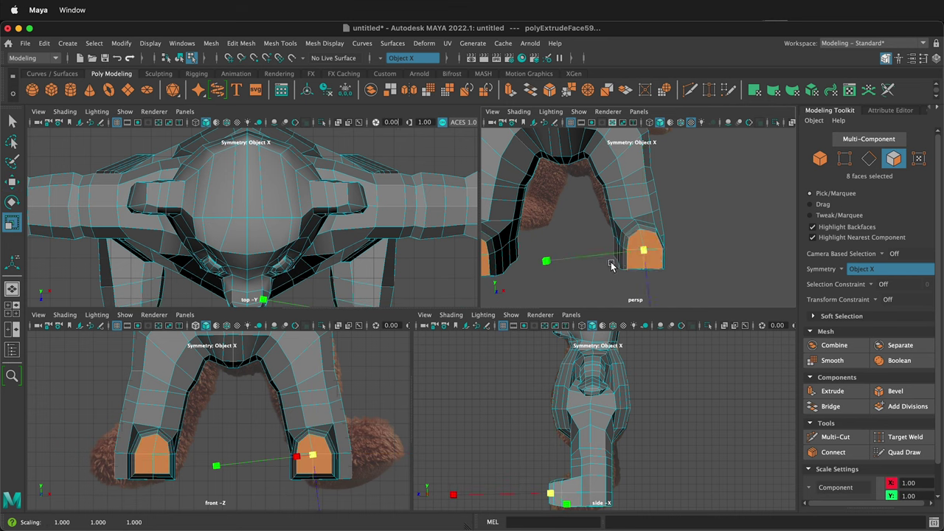
- Insert an edge loop around each foot with Multi-Cut and check the shape in smooth preview
shift+right_drag(616, 262, 562, 261)
alt+drag(686, 256, 652, 273)
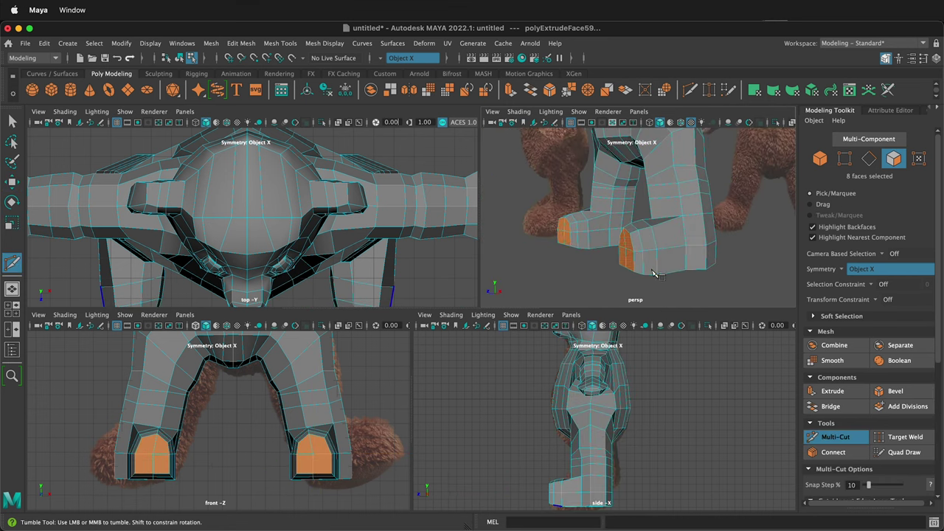
ctrl+click(655, 271)
ctrl+click(656, 270)
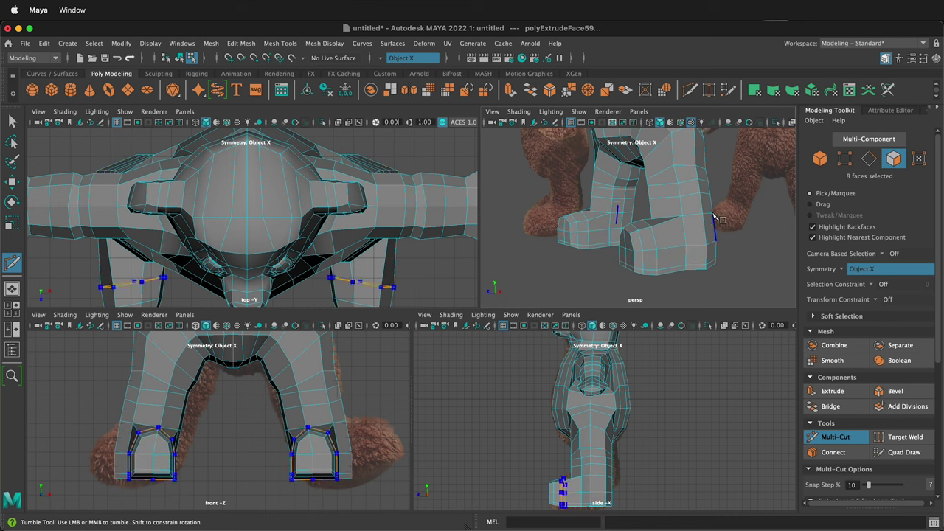
key(3)
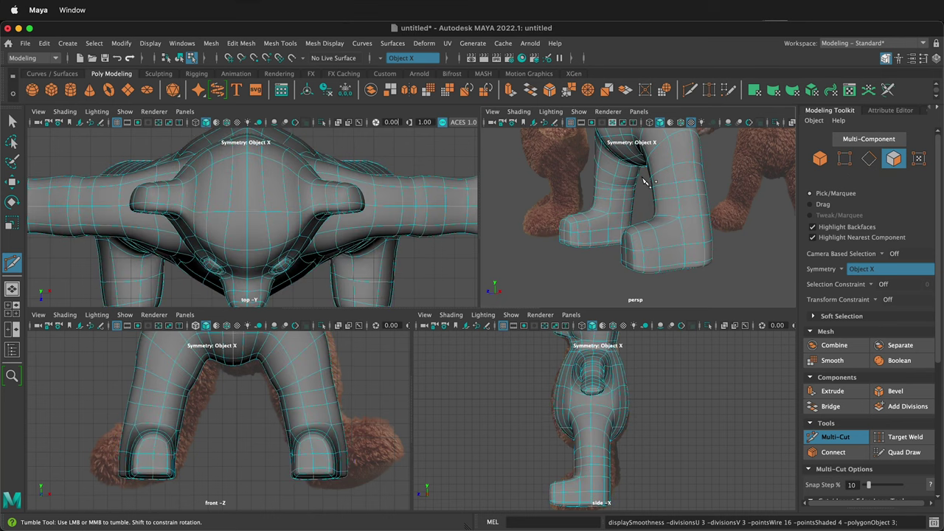
key(1)
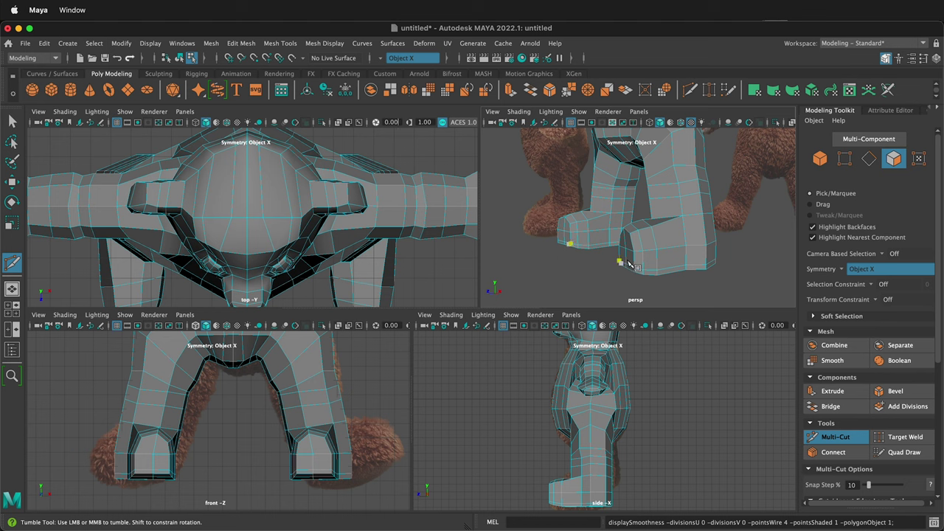
- Move individual vertices on the undersides of the feet to round the sole outline near the heels
alt+drag(619, 262, 620, 217)
right_drag(661, 216, 713, 222)
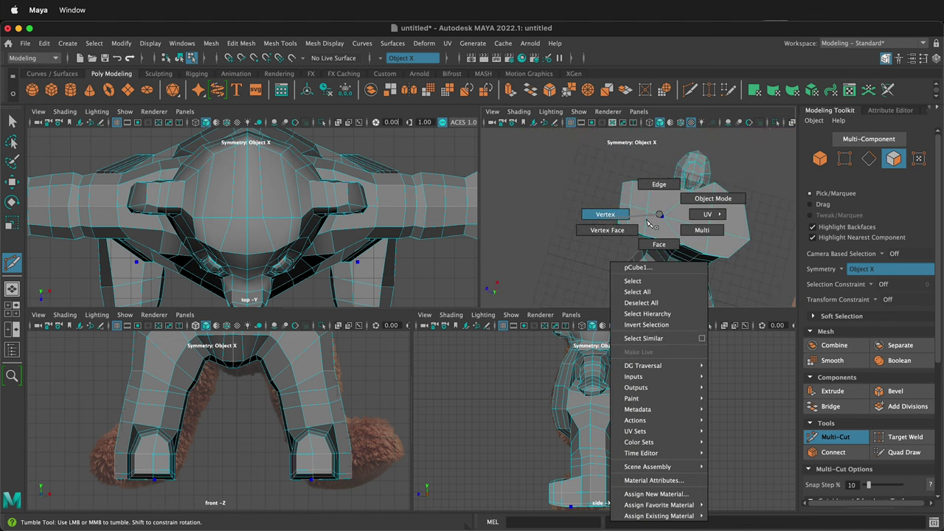
right_drag(649, 223, 649, 223)
key(w)
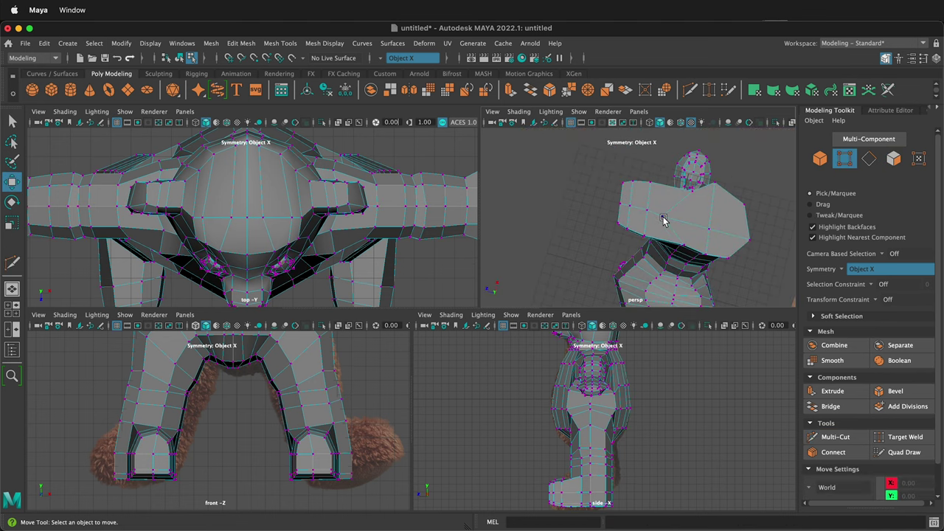
click(666, 218)
alt+drag(711, 261, 647, 266)
click(679, 287)
drag(759, 227, 755, 231)
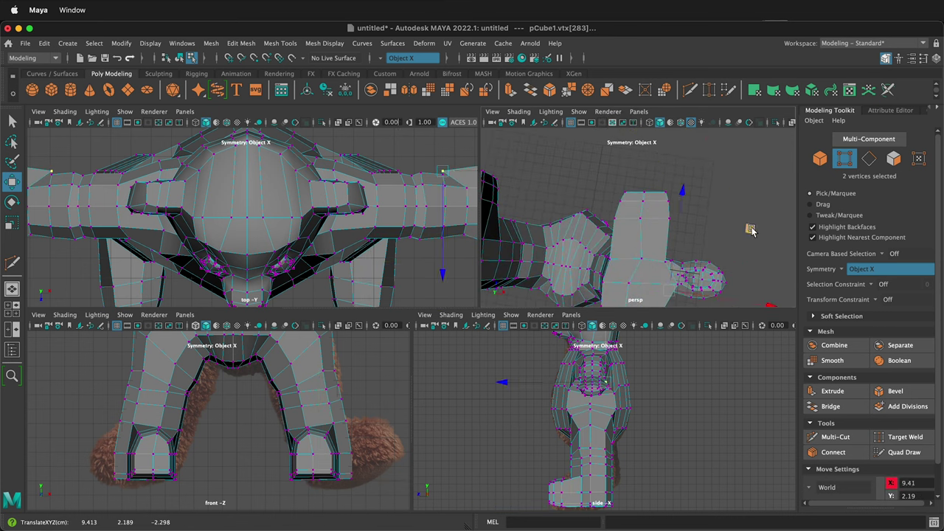
click(745, 237)
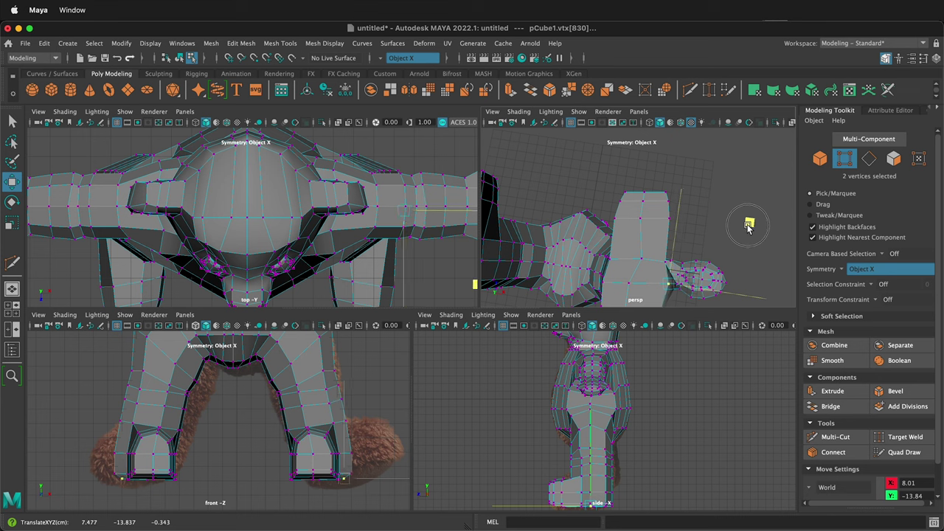
click(677, 249)
click(629, 288)
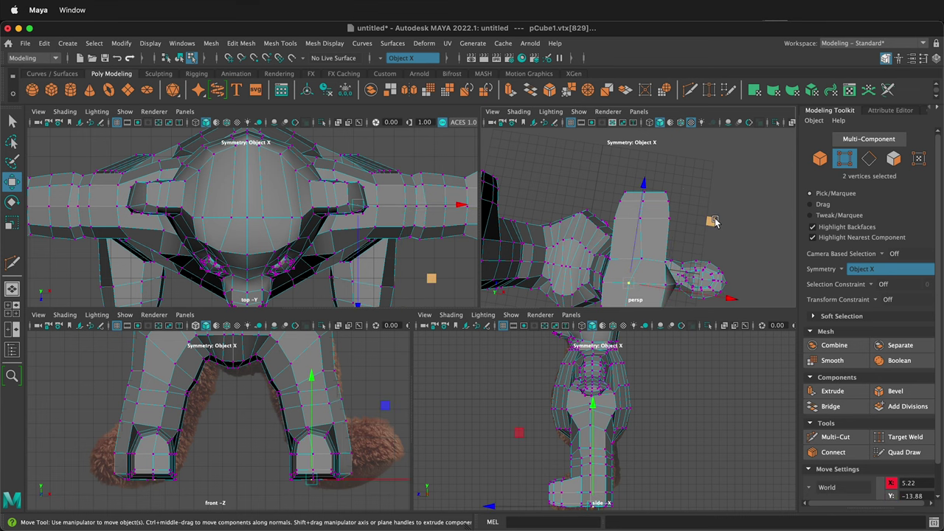
mouse_move(671, 251)
alt+mouse_down()
mouse_move(661, 245)
mouse_move(660, 130)
mouse_move(670, 247)
alt+mouse_up()
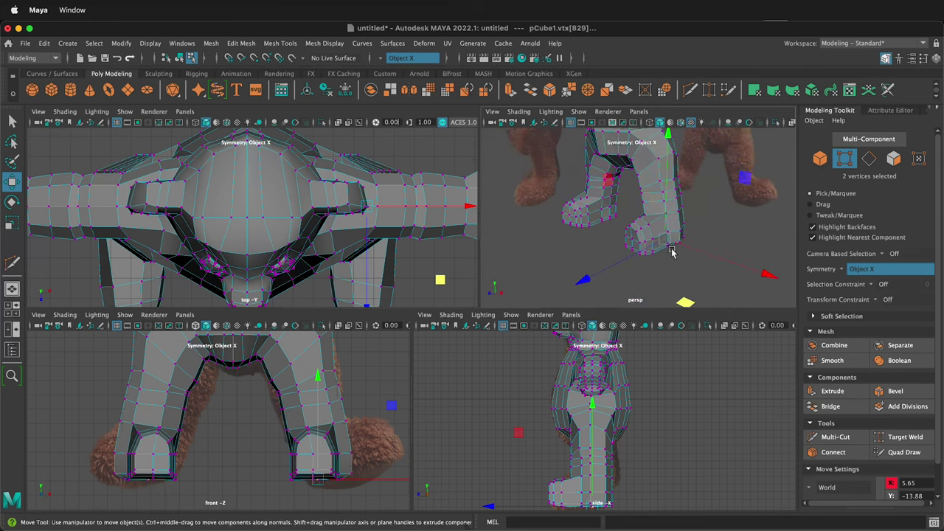
- Pull the vertices on the outer side of the heels and ankles inward to soften the corners
scroll(680, 233, up, 6)
click(727, 270)
scroll(671, 251, down, 5)
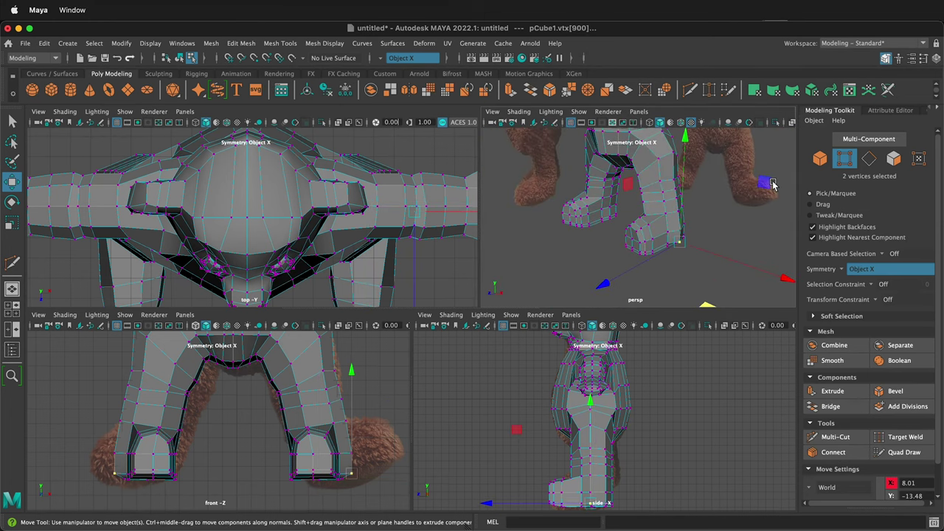
drag(768, 184, 759, 144)
click(682, 231)
click(680, 209)
- Move the inner-side vertices of the toe fronts to round the inner edge of each foot
scroll(656, 221, up, 5)
alt+drag(661, 201, 697, 173)
click(635, 231)
click(624, 239)
click(622, 276)
drag(690, 210, 696, 207)
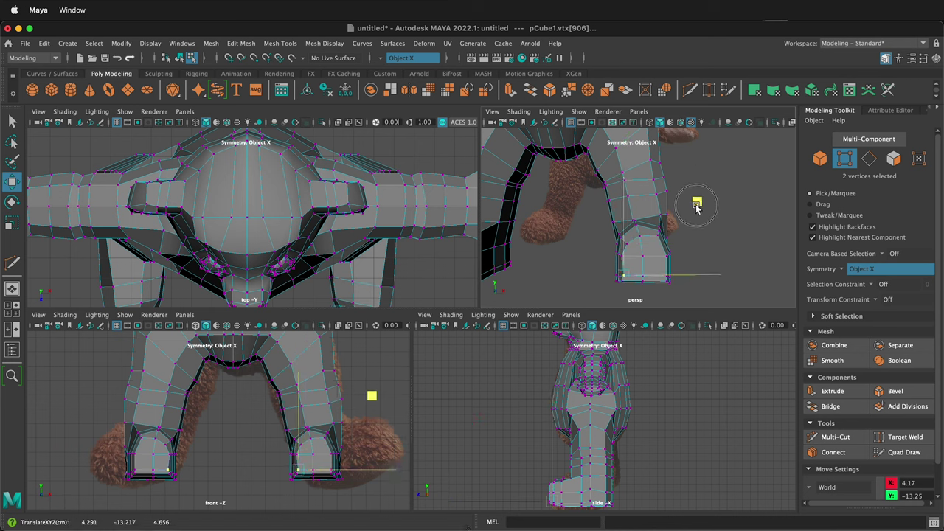
scroll(627, 283, up, 5)
scroll(627, 282, down, 3)
alt+middle_drag(627, 283, 623, 246)
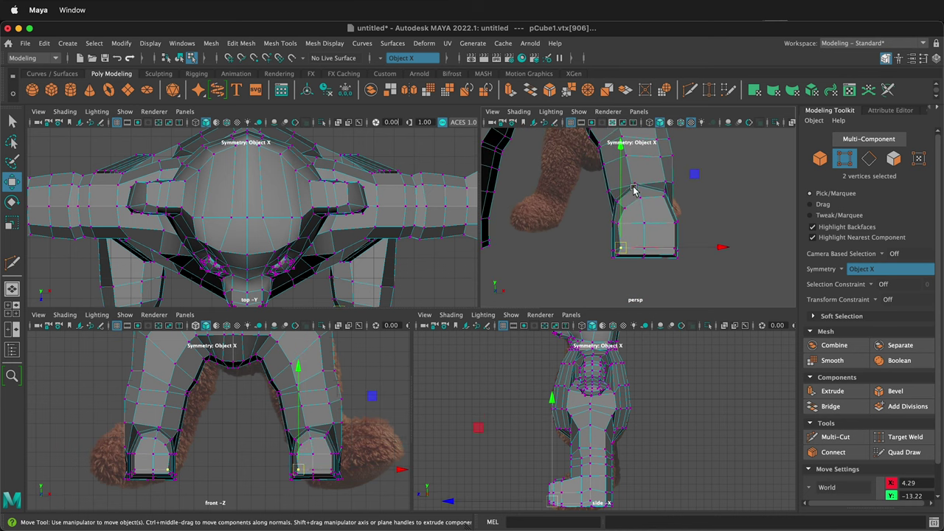
- Reposition the lower corner vertices of the toe fronts to soften the edge near the sole
click(691, 187)
click(618, 258)
click(696, 189)
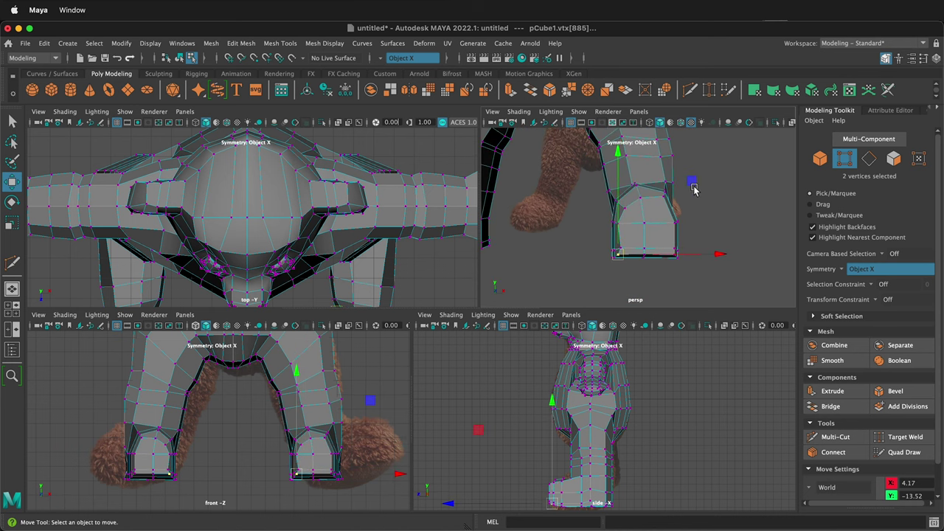
click(619, 257)
drag(694, 186, 744, 177)
click(675, 253)
click(580, 278)
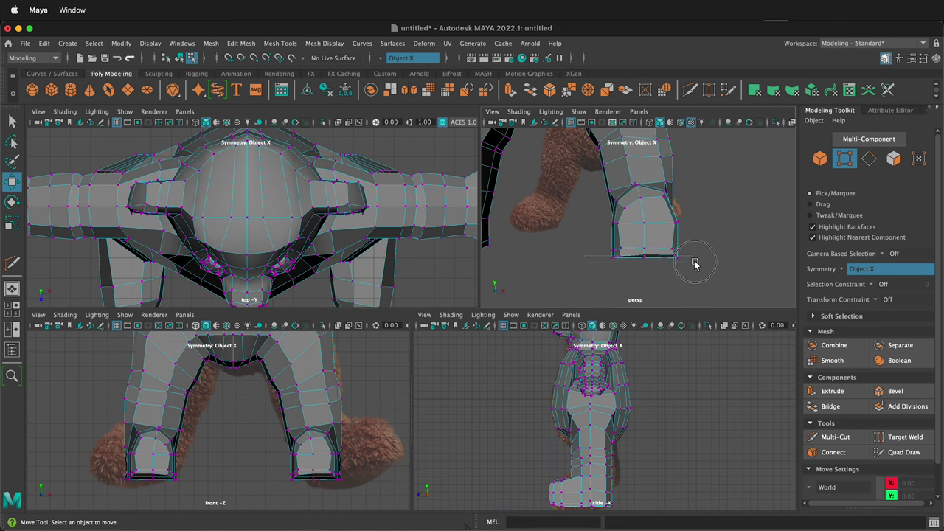
- Select the bottom vertices of the toes and scale them vertically to flatten the sole edge
drag(694, 264, 708, 285)
key(r)
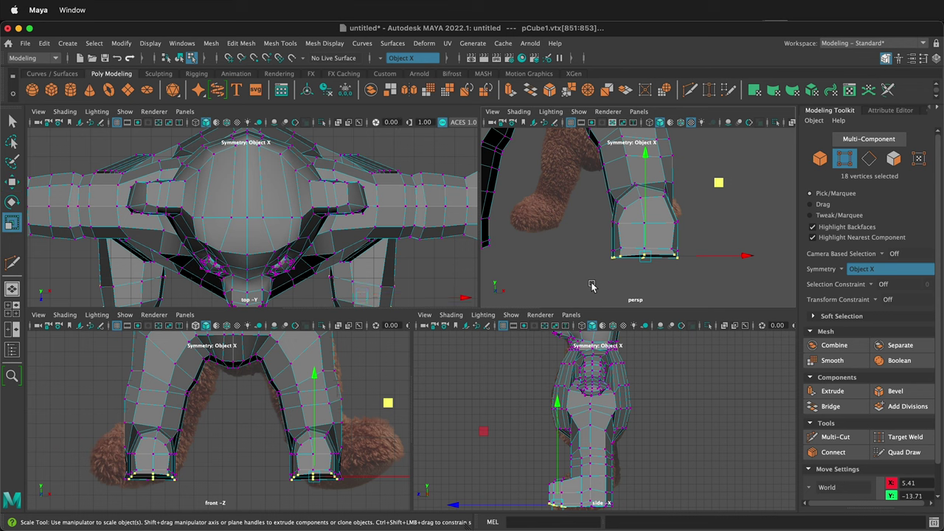
click(811, 491)
click(834, 418)
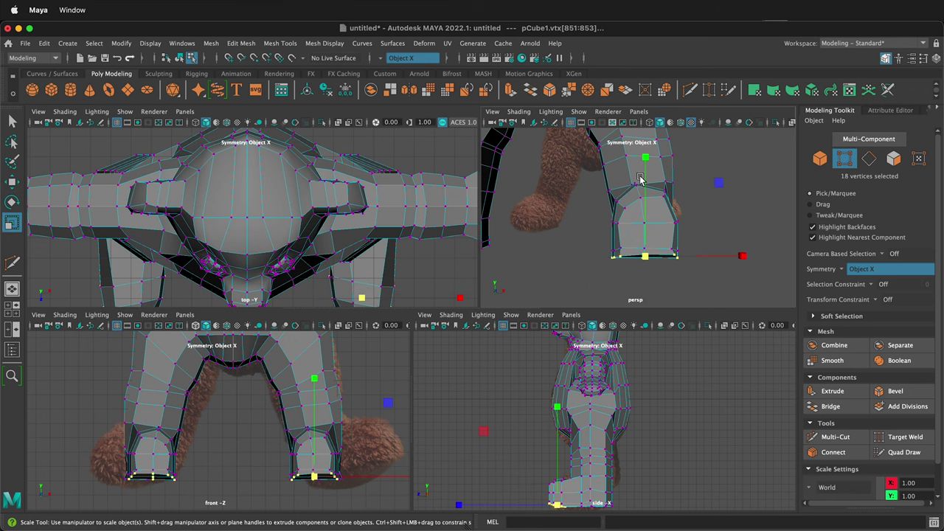
scroll(670, 251, down, 3)
scroll(657, 255, up, 5)
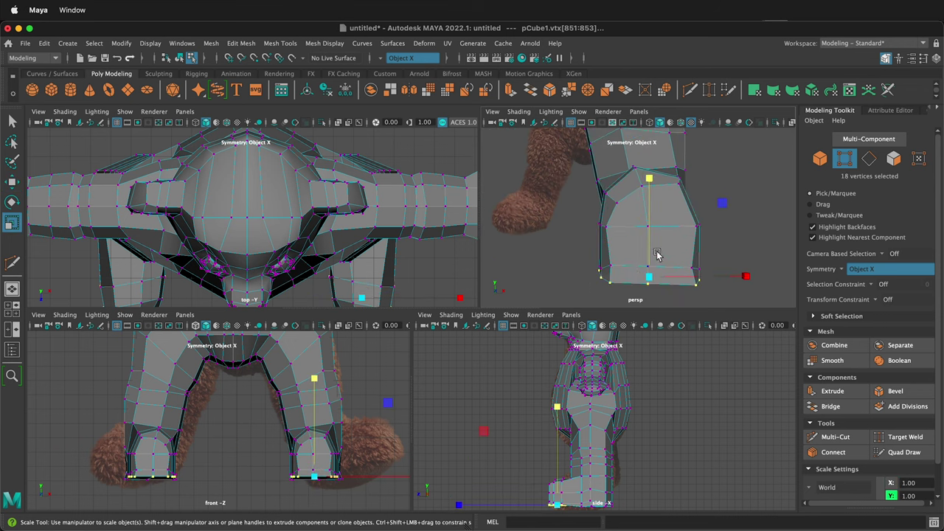
- Move the inner and outer bottom corner vertices of the toes inward to round the lower foot outline
key(w)
click(695, 284)
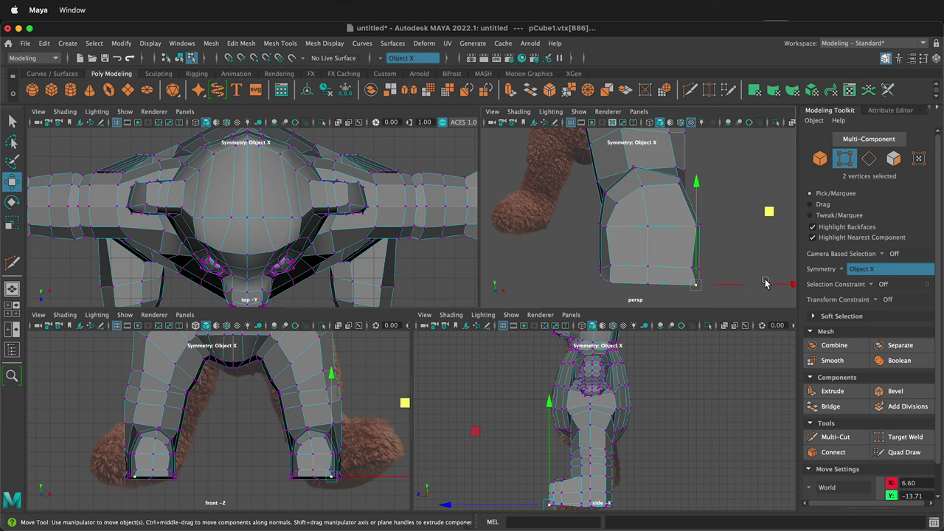
drag(764, 286, 753, 286)
click(610, 282)
drag(647, 281, 706, 276)
click(601, 278)
click(709, 275)
click(602, 277)
click(699, 281)
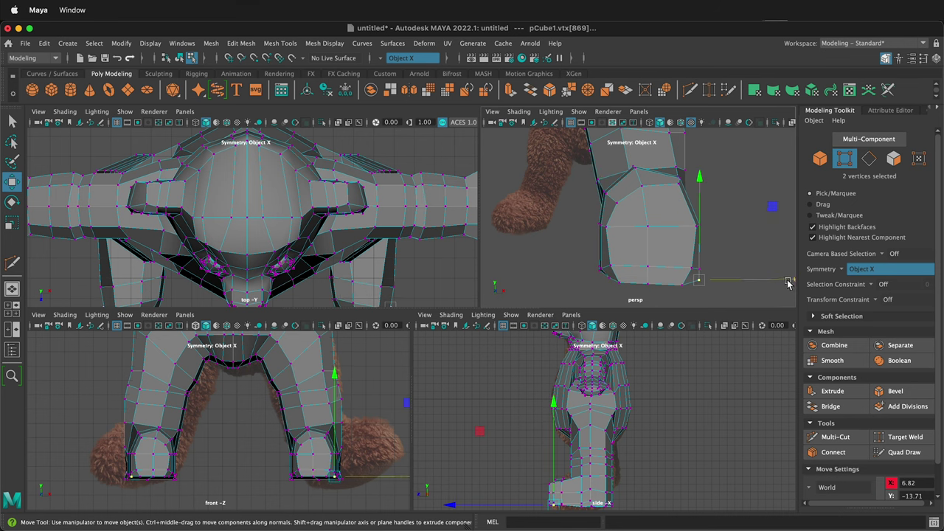
drag(788, 281, 781, 281)
- Lower the upper corner vertices on the outer side of the toe fronts
click(678, 184)
drag(679, 158, 679, 169)
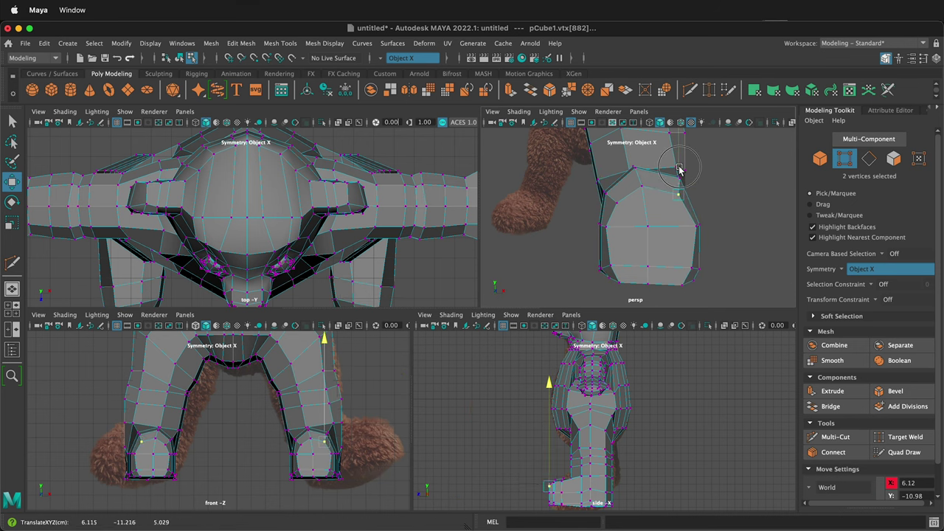
click(643, 170)
- Adjust the outer ankle vertices and the lower side vertices of the feet to smooth the foot profile
alt+drag(665, 238, 604, 239)
click(753, 146)
scroll(673, 208, down, 10)
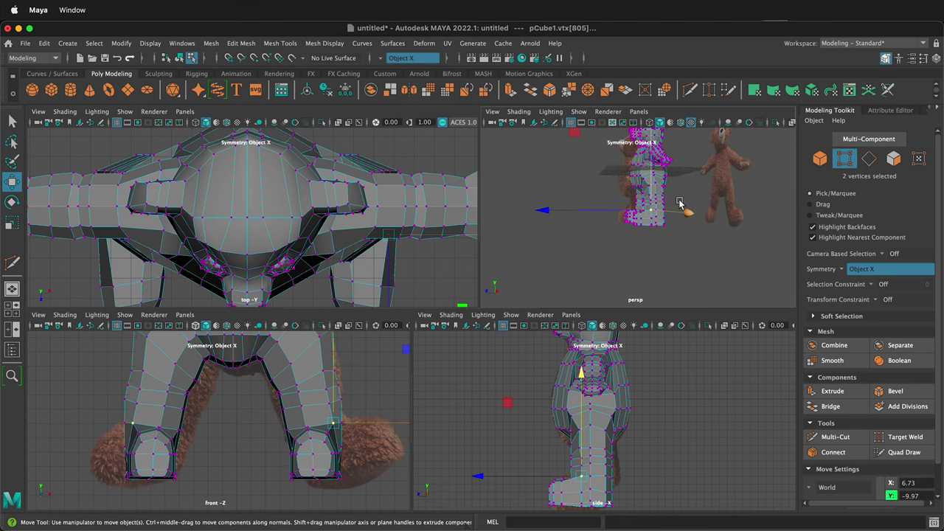
drag(576, 136, 572, 138)
scroll(653, 206, up, 10)
alt+drag(656, 205, 691, 199)
click(674, 255)
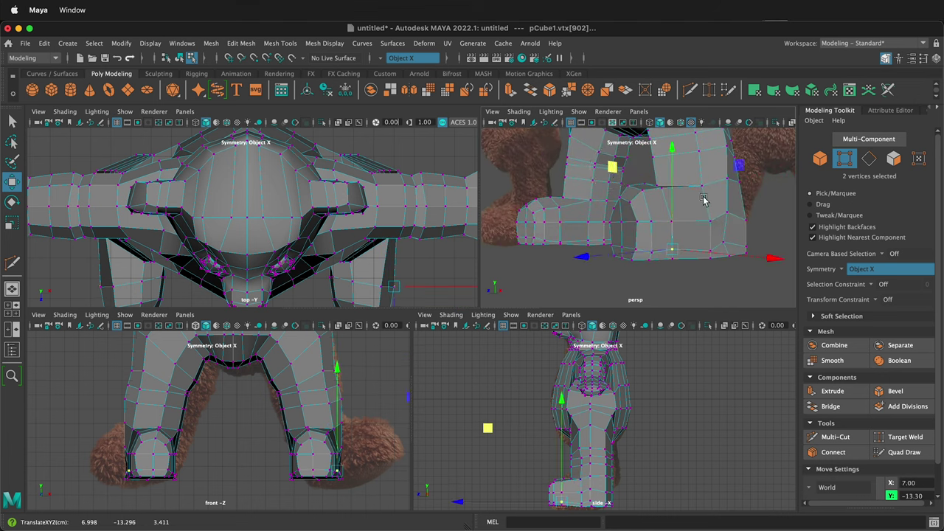
- Check the legs and feet in smooth preview and return to the unsmoothed mesh display
alt+drag(611, 174, 731, 149)
click(686, 176)
click(686, 148)
scroll(663, 221, down, 6)
alt+drag(626, 235, 651, 222)
key(3)
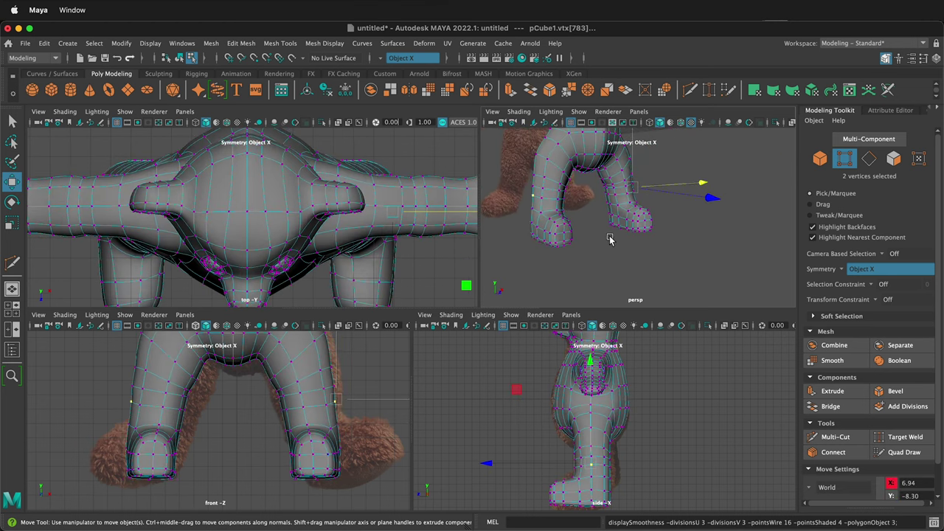
key(1)
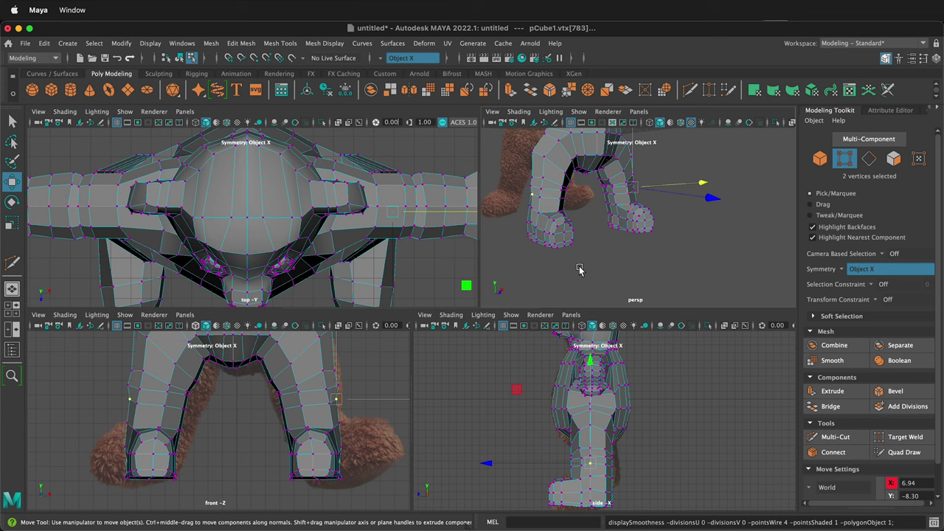
- Switch to face selection on the undersides of the feet and try to select the sole faces
alt+drag(579, 270, 544, 180)
right_click(541, 178)
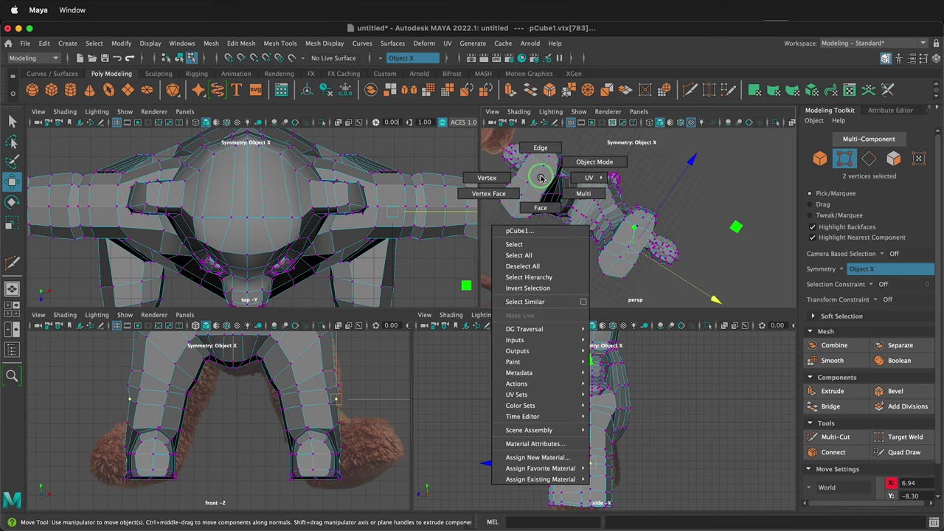
click(541, 207)
click(537, 171)
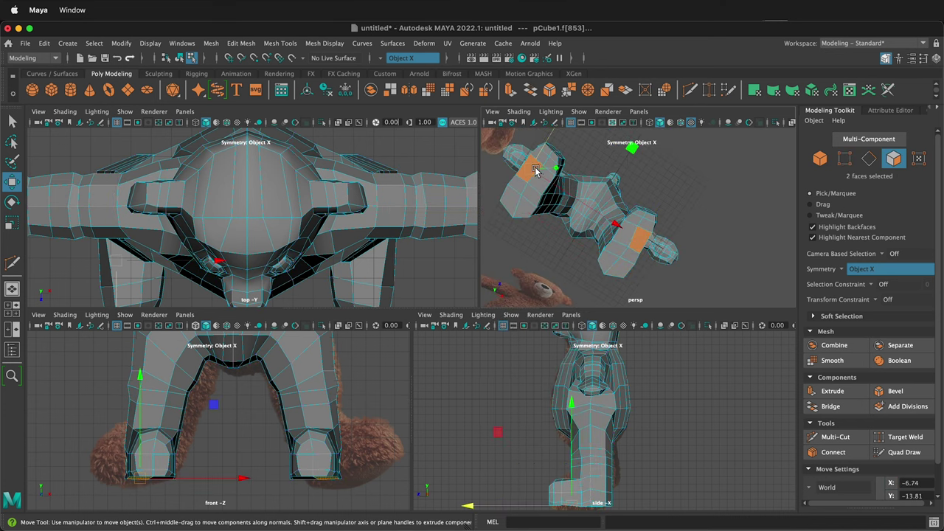
shift+drag(540, 157, 530, 198)
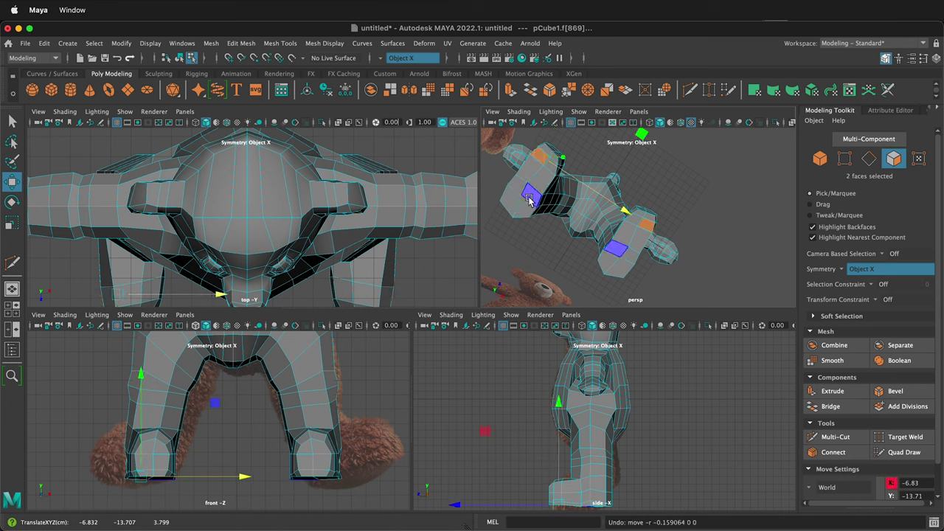
scroll(533, 164, up, 6)
scroll(653, 246, up, 4)
drag(654, 243, 665, 245)
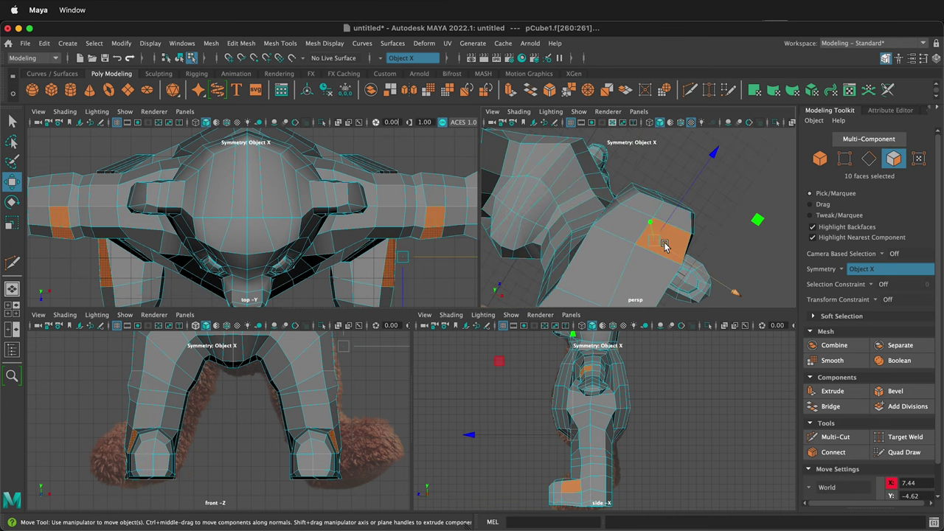
- Select all the sole faces of both feet, extrude them and scale the extruded faces inward to form a border
double_click(634, 216)
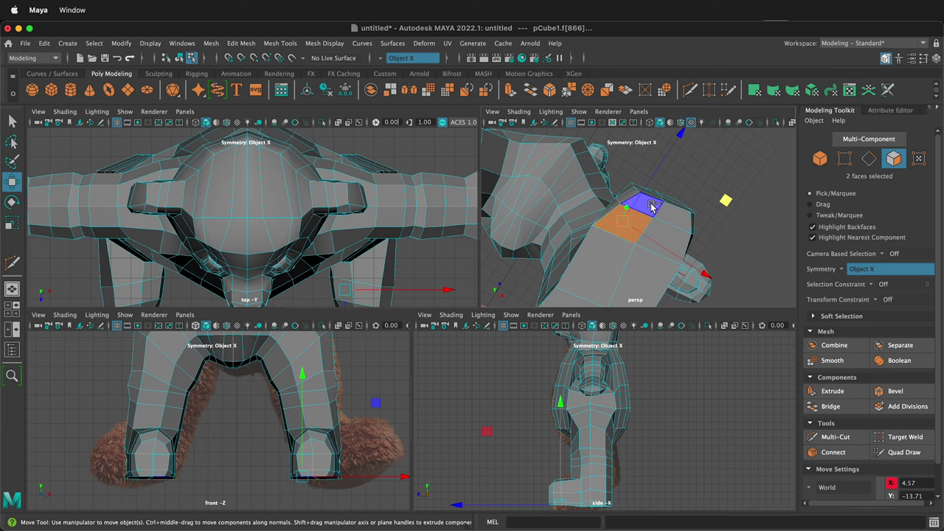
shift+click(601, 268)
shift+click(641, 268)
shift+click(667, 241)
scroll(643, 248, down, 8)
scroll(643, 248, up, 6)
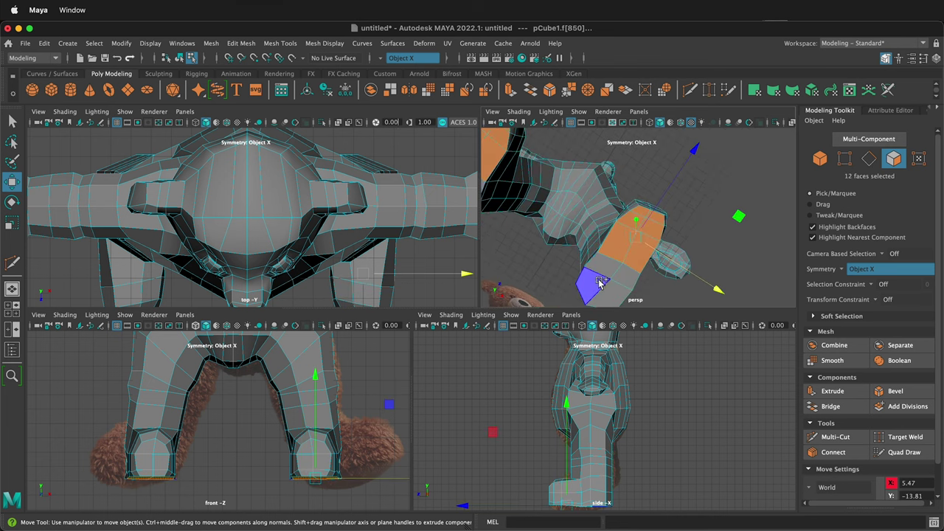
shift+click(598, 281)
shift+click(618, 286)
shift+double_click(618, 289)
key(ctrl+e)
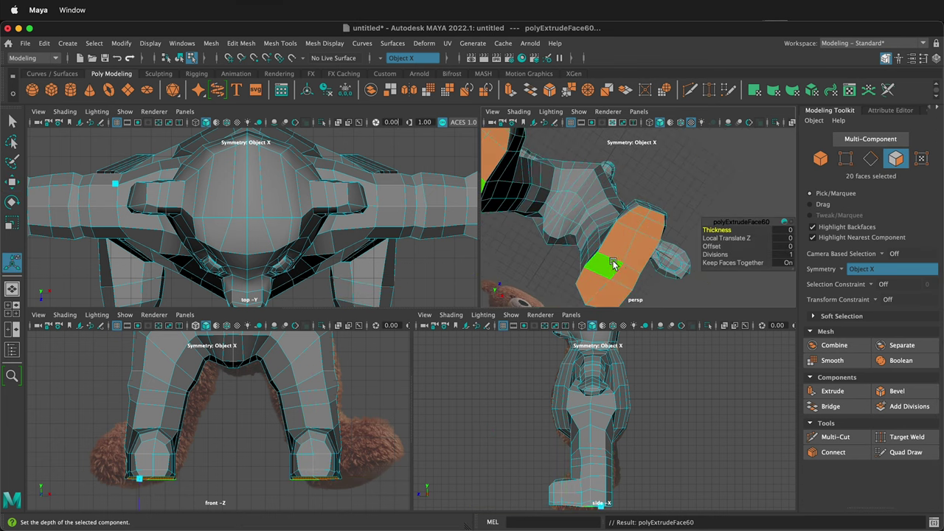
key(r)
drag(624, 264, 671, 216)
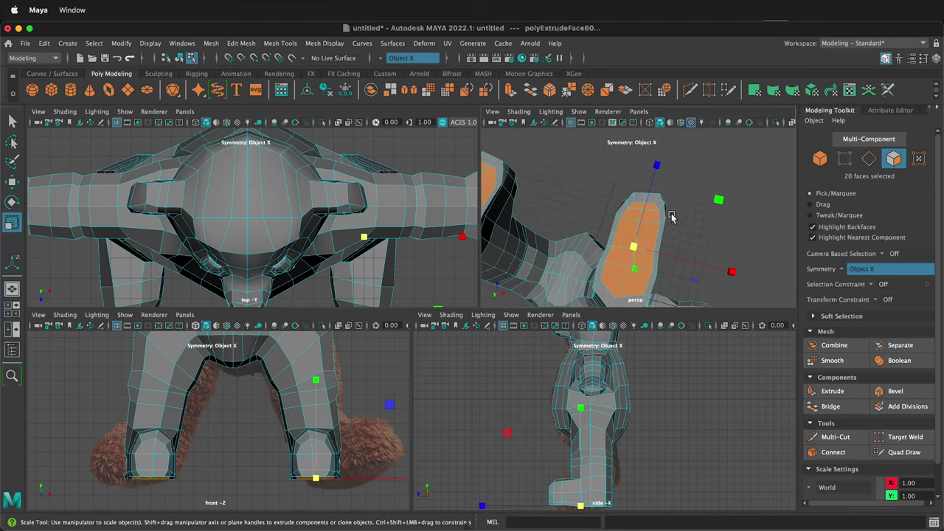
- Extrude the inset sole faces again and move them up into the feet to form a shallow recess
key(ctrl+e)
key(w)
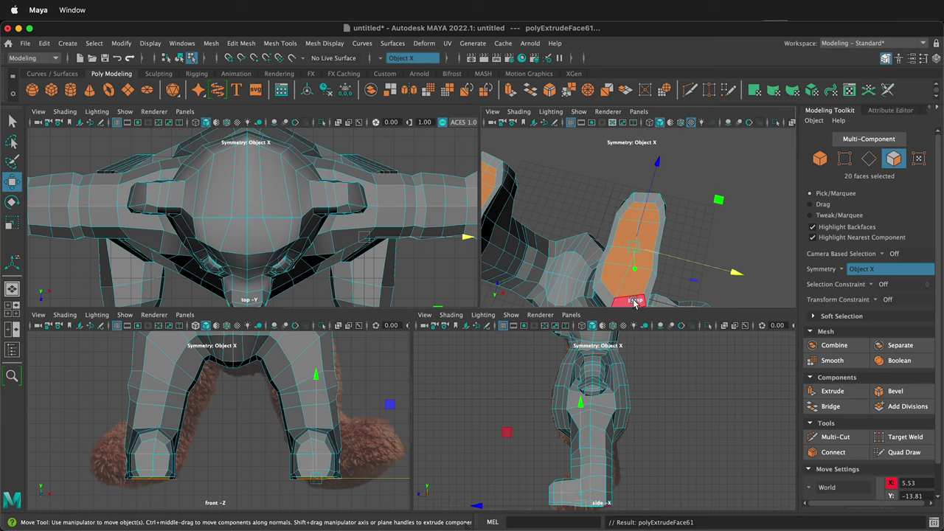
alt+drag(634, 303, 632, 230)
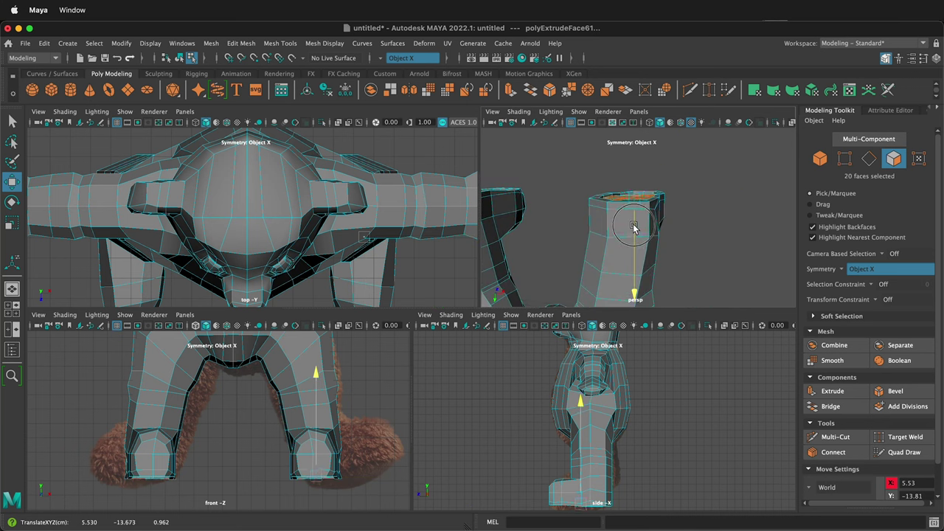
alt+drag(633, 230, 595, 232)
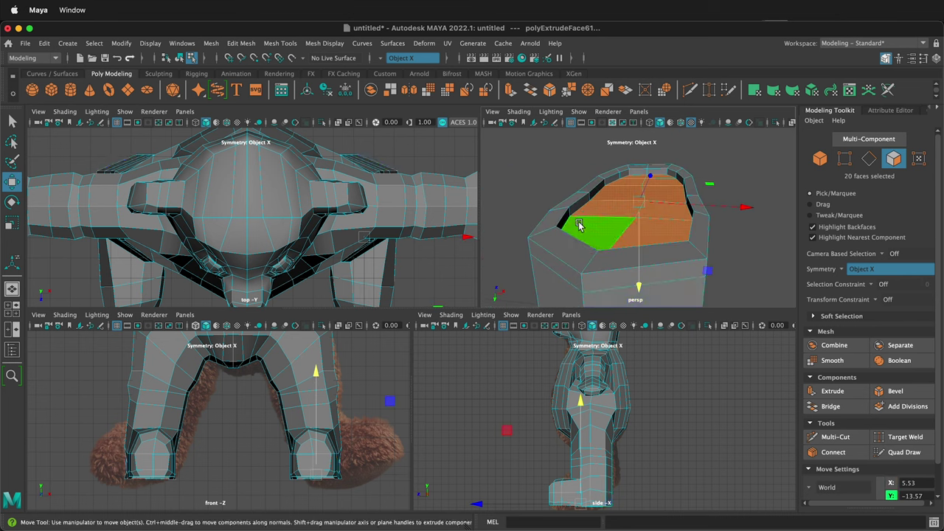
- Select the inner rim edge loop of the sole recesses, scale it slightly outward and lower it a little
right_drag(573, 243, 569, 209)
click(570, 236)
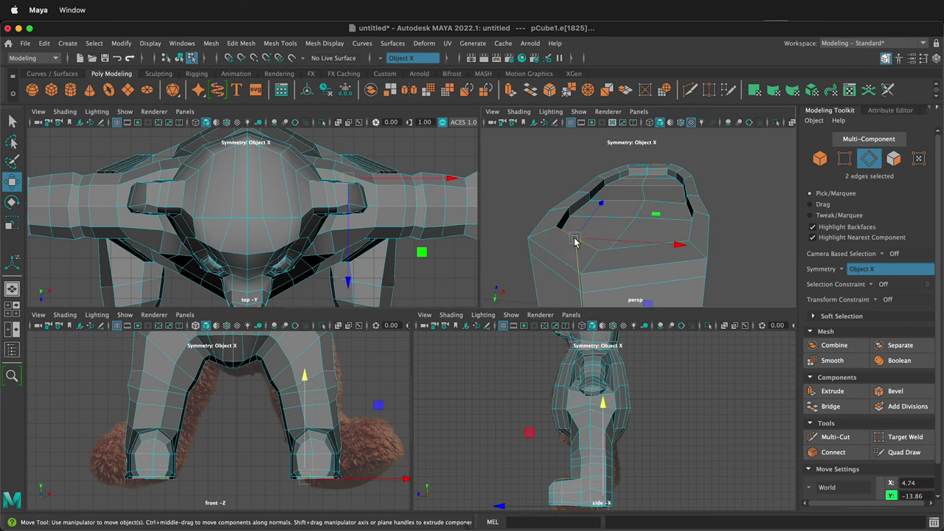
key(r)
drag(577, 239, 572, 239)
key(super+z)
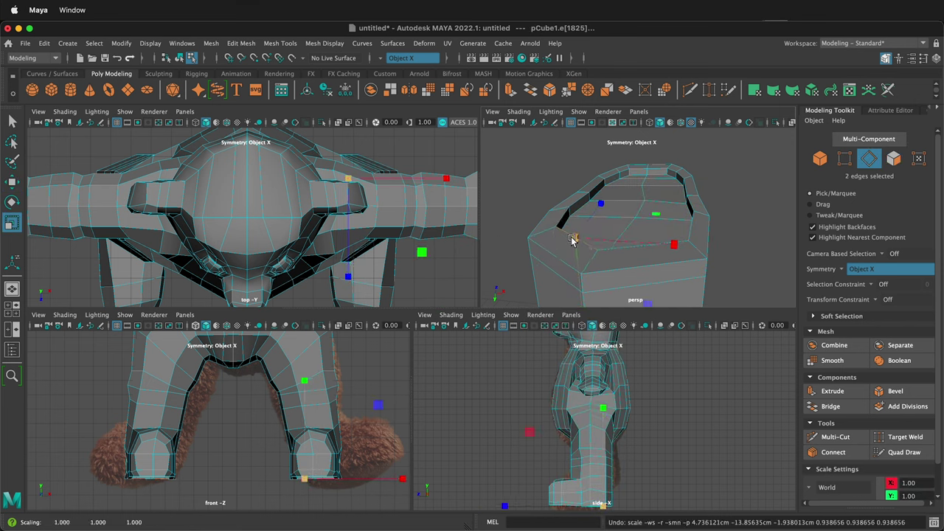
double_click(563, 218)
drag(639, 193, 647, 193)
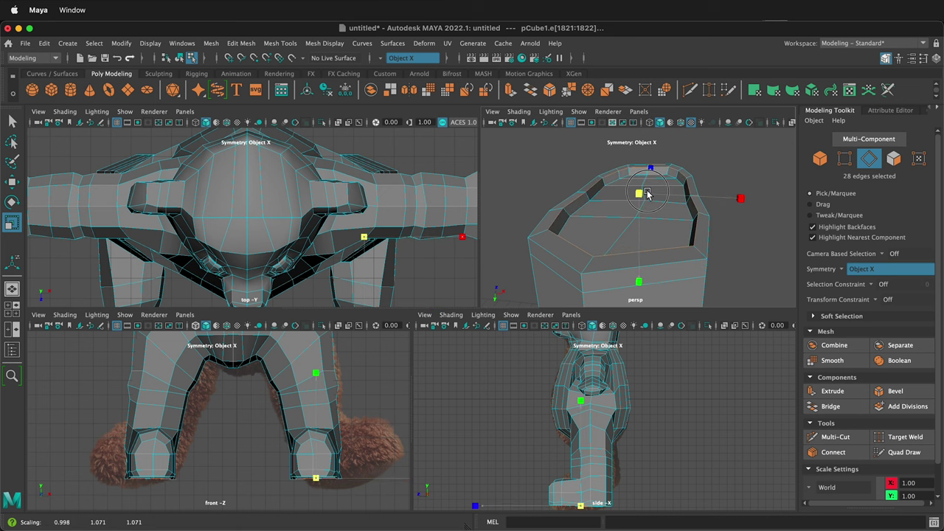
key(w)
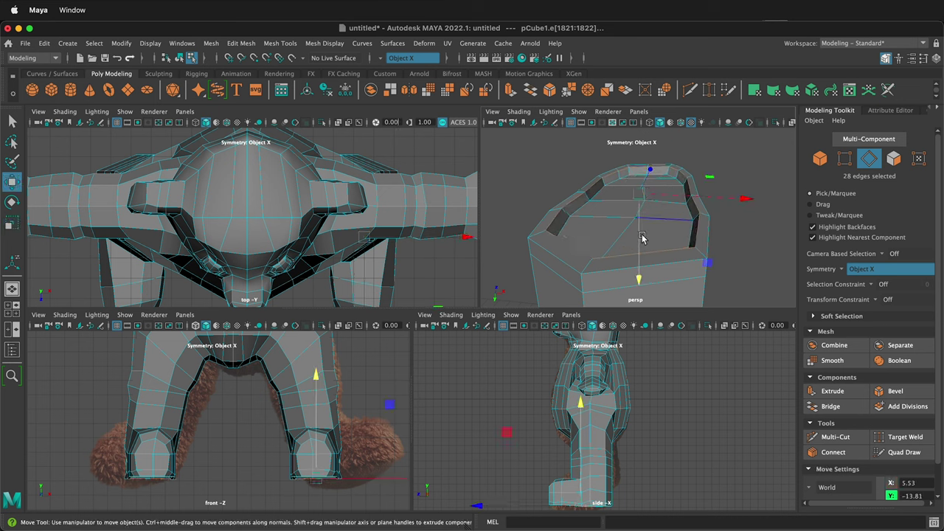
drag(641, 238, 640, 234)
- Select all the floor faces of the sole recesses and extrude them slightly deeper into the feet
right_click(588, 233)
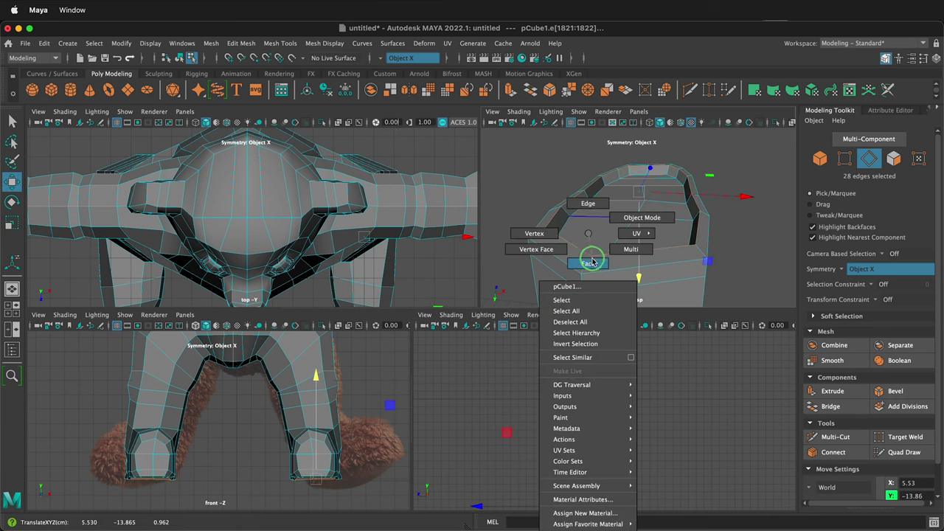
click(590, 263)
shift+click(644, 236)
shift+click(653, 209)
shift+click(609, 208)
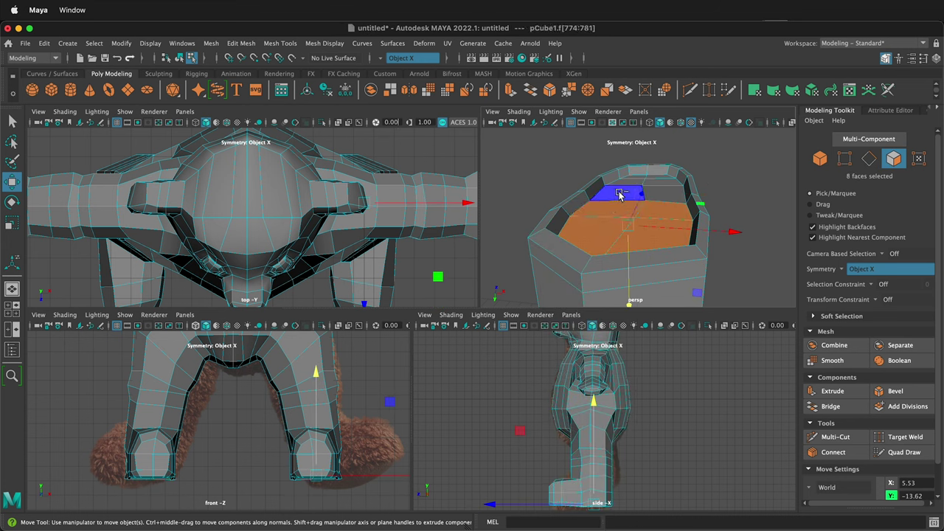
shift+click(620, 193)
shift+click(658, 192)
shift+click(658, 178)
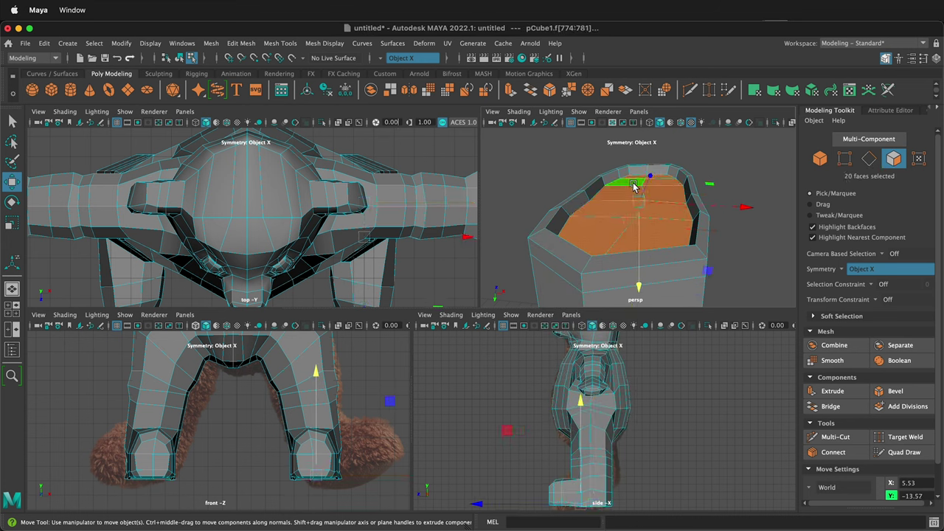
key(ctrl+e)
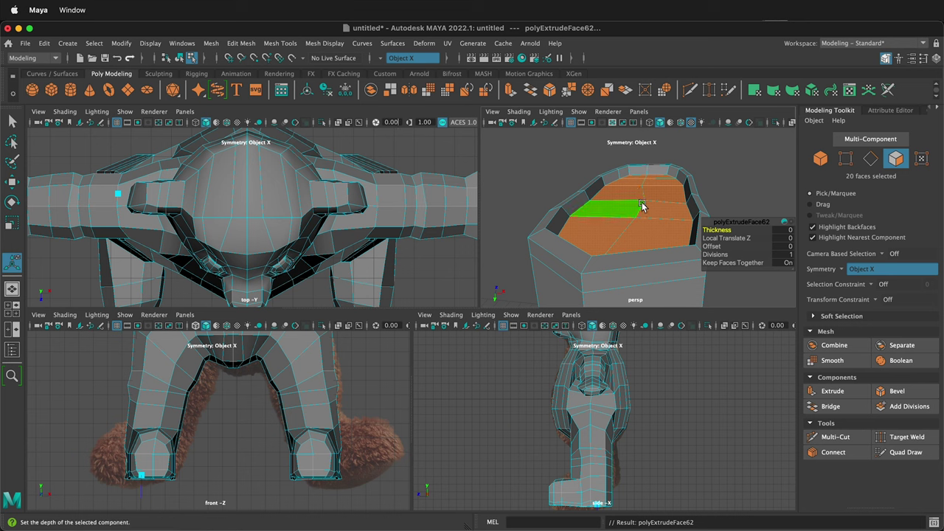
key(w)
drag(641, 221, 640, 233)
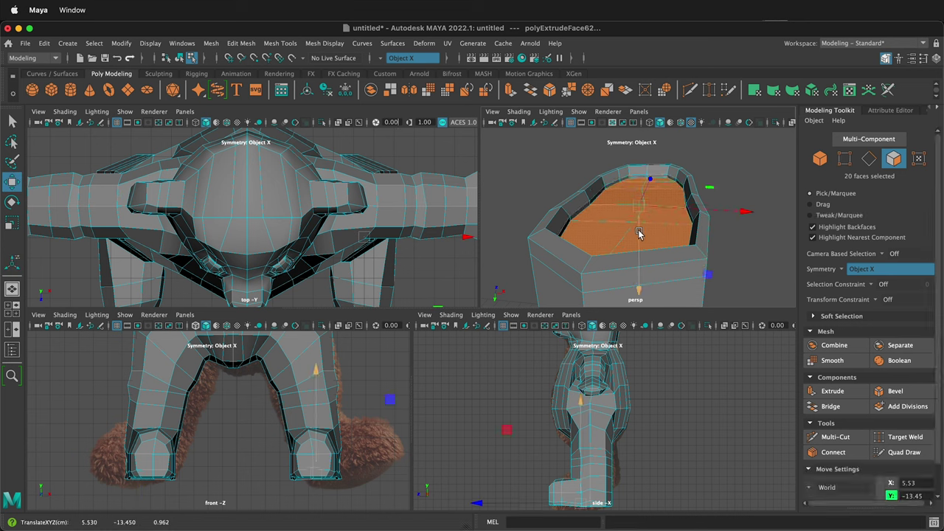
- Extrude the recess floor faces once more, scale them inward and show the mesh in smooth preview
key(ctrl+e)
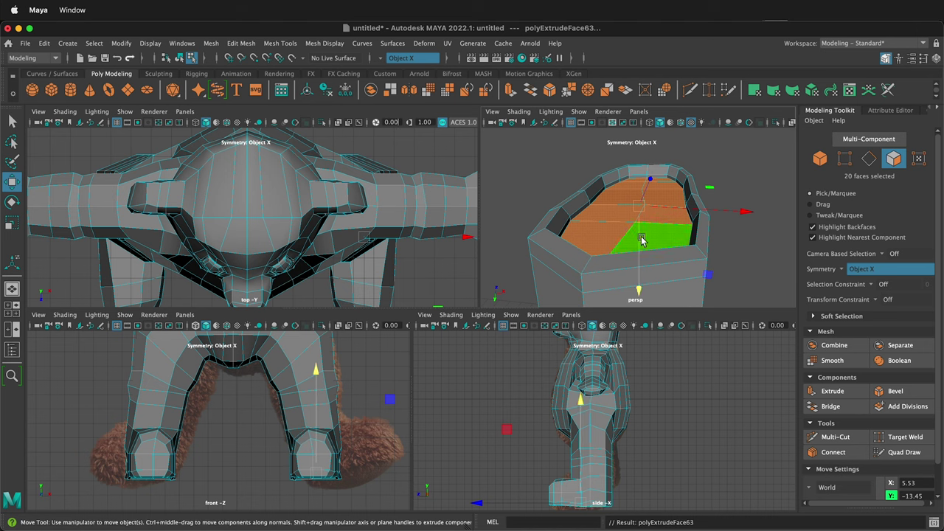
key(r)
drag(628, 204, 577, 263)
key(3)
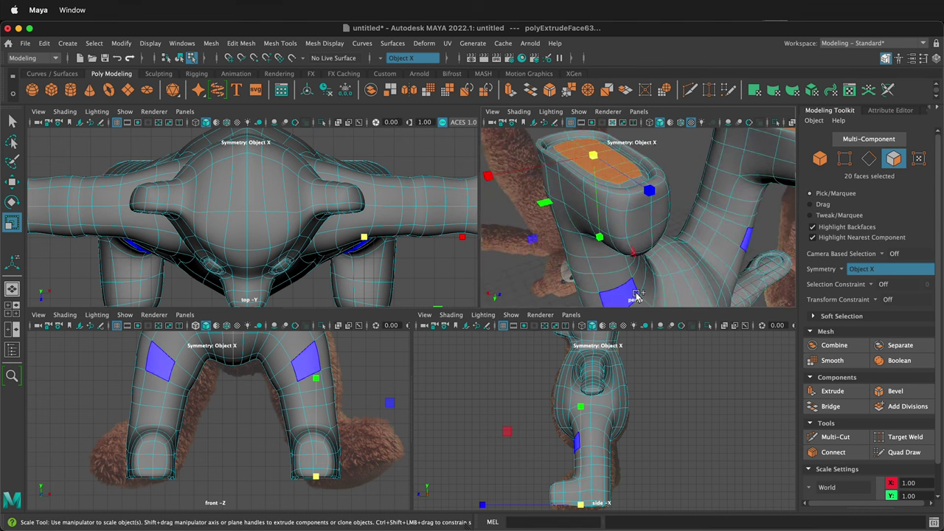
- Grow the sole face selection and move it downward, and shrink it and move it down again to bulge the foot pads
key(shift+period)
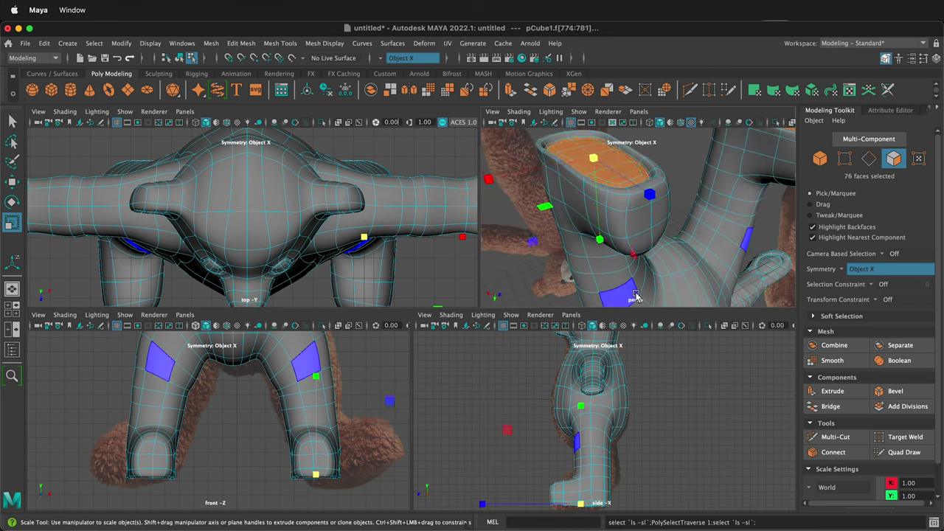
key(w)
drag(599, 237, 600, 237)
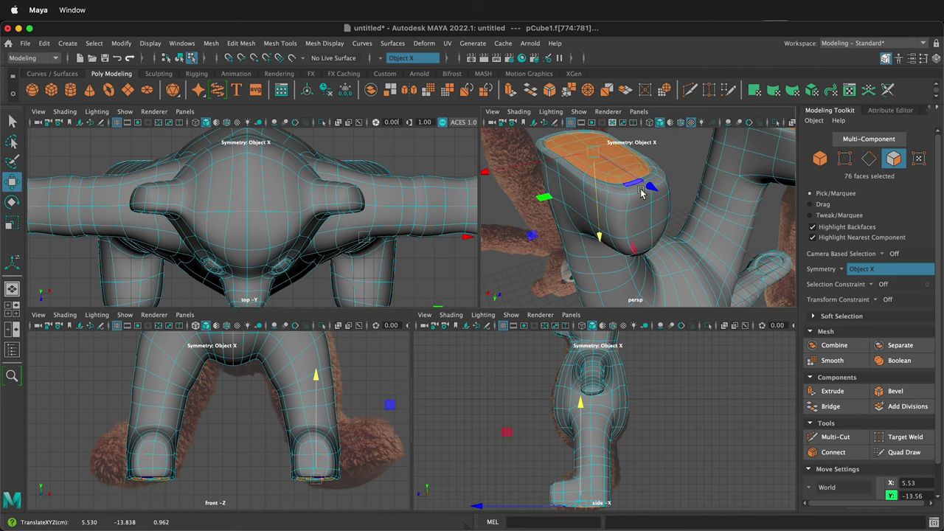
key(shift+comma)
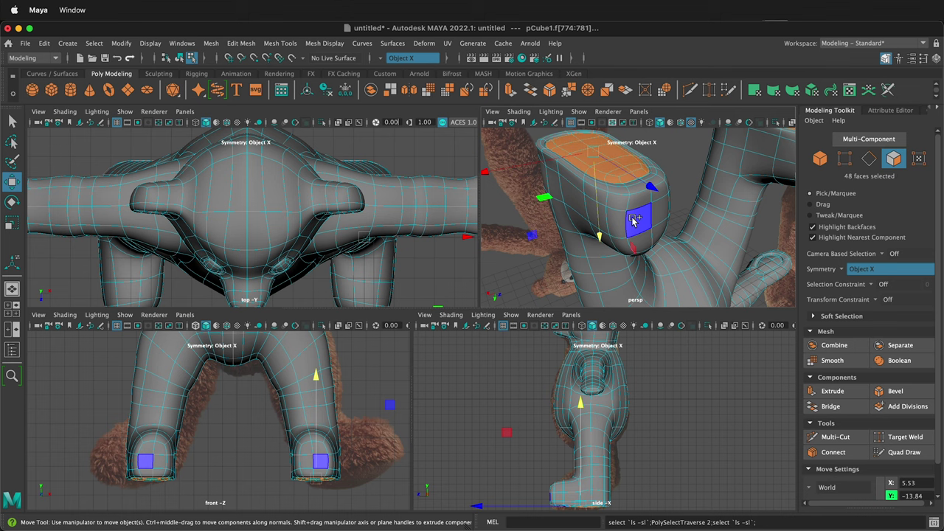
drag(598, 230, 600, 235)
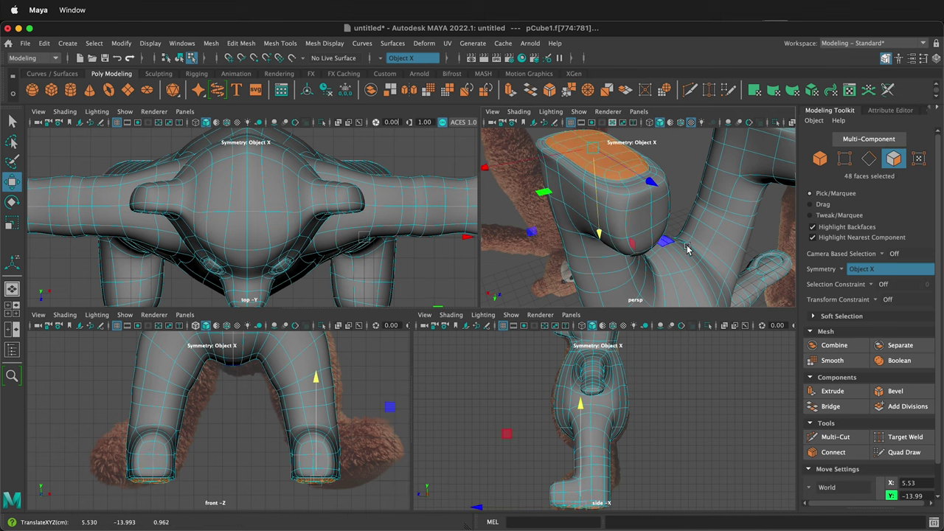
alt+drag(687, 249, 632, 239)
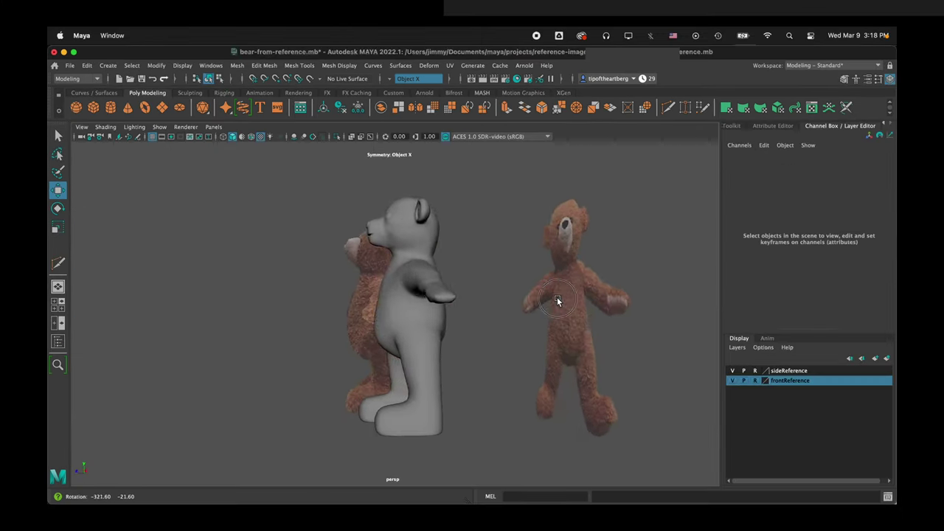
alt+drag(557, 300, 389, 310)
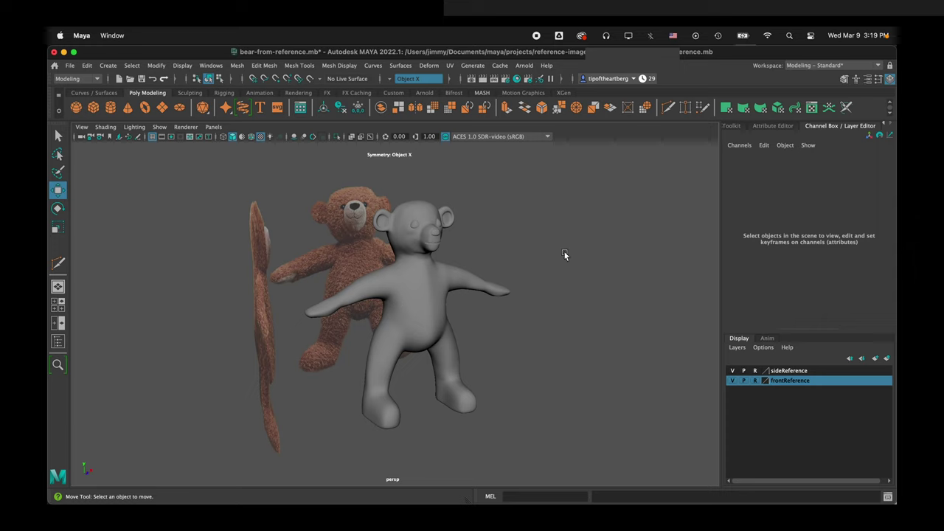
alt+drag(563, 255, 398, 307)
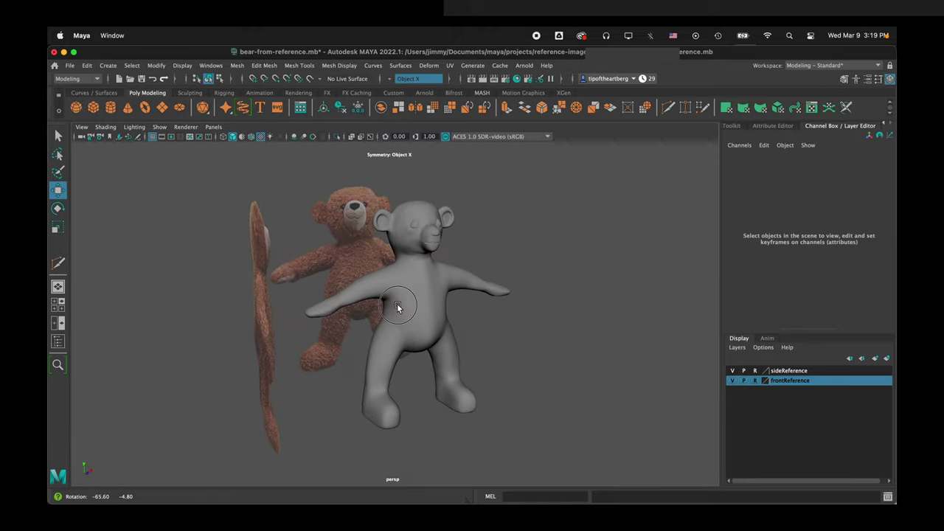